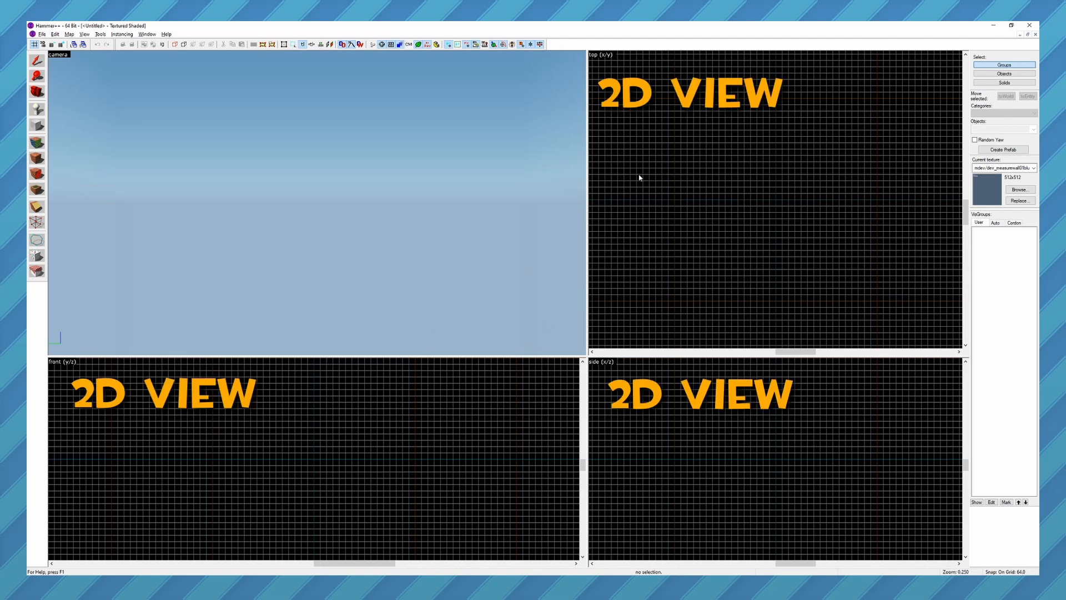
# Switch the 2D Top (x/y) viewport to 2D Front (y/z) and back to 2D Top (x/y)
pyautogui.click(600, 55)
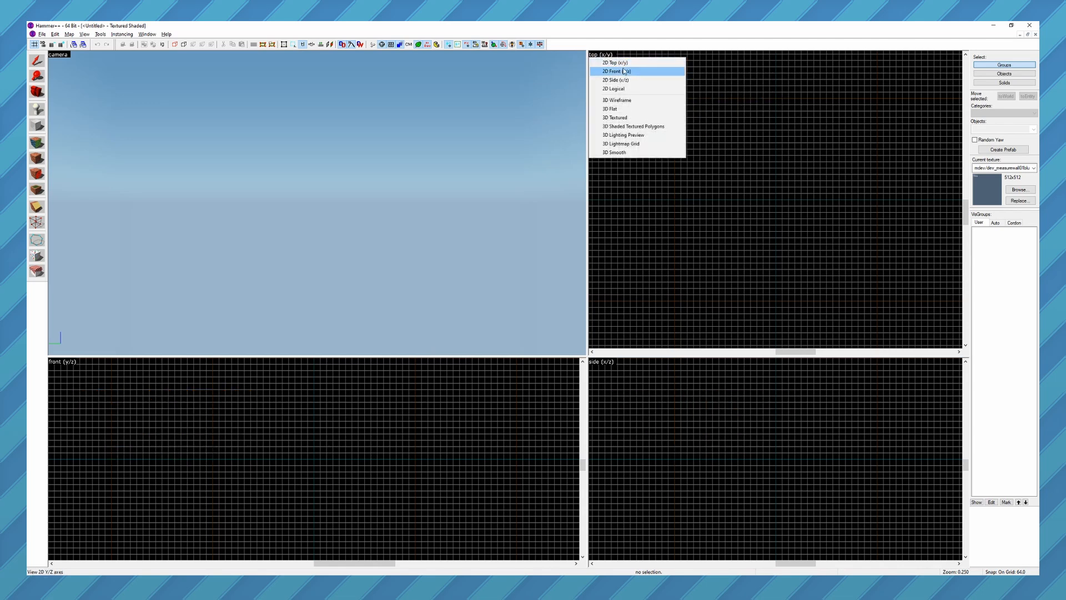
pyautogui.click(617, 71)
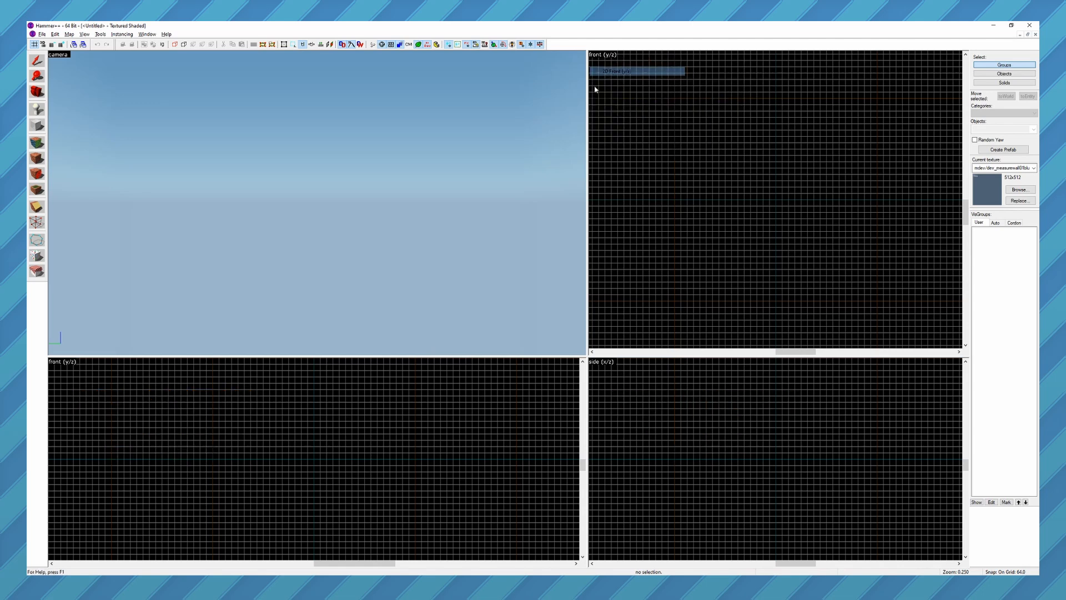
pyautogui.click(601, 56)
pyautogui.click(618, 61)
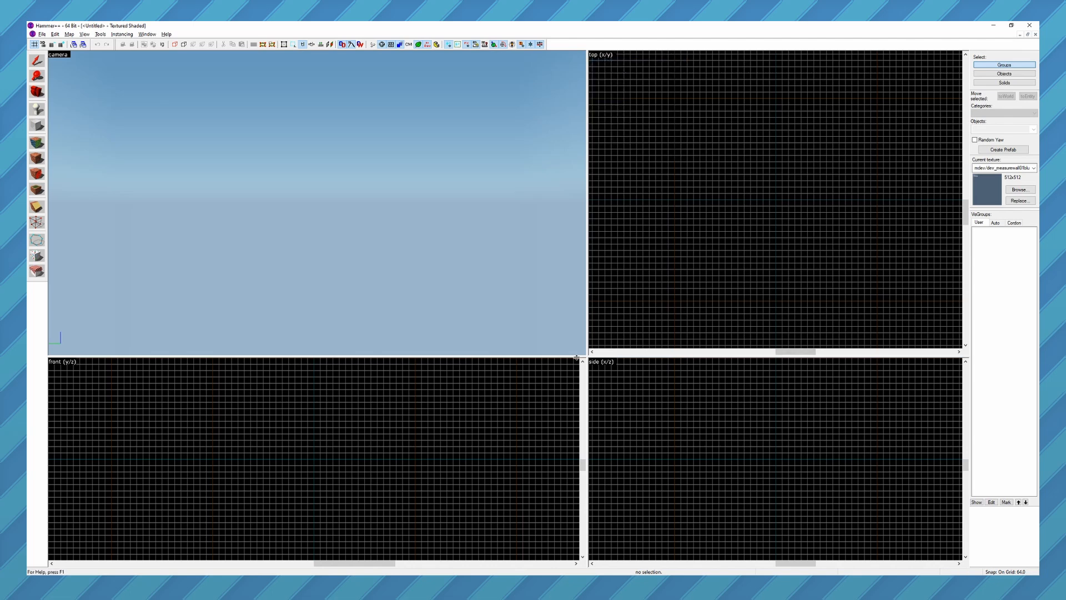
# Enlarge the 2D top viewport slightly by shifting the viewport dividers, and pan the grids of the top, side and front views
pyautogui.moveTo(587, 356)
pyautogui.mouseDown()
pyautogui.moveTo(528, 255)
pyautogui.moveTo(438, 350)
pyautogui.moveTo(642, 361)
pyautogui.moveTo(526, 366)
pyautogui.moveTo(588, 340)
pyautogui.moveTo(579, 364)
pyautogui.mouseUp()
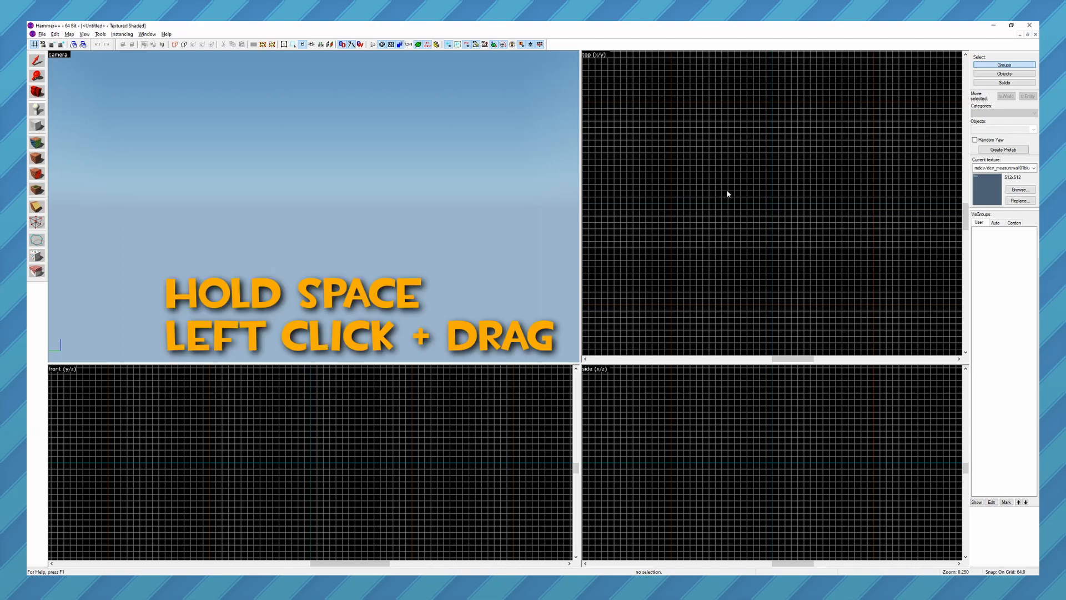
pyautogui.moveTo(792, 197); pyautogui.dragTo(774, 222)
pyautogui.moveTo(773, 468); pyautogui.dragTo(802, 463)
pyautogui.moveTo(351, 468)
pyautogui.mouseDown()
pyautogui.moveTo(350, 452)
pyautogui.moveTo(372, 448)
pyautogui.moveTo(343, 450)
pyautogui.mouseUp()
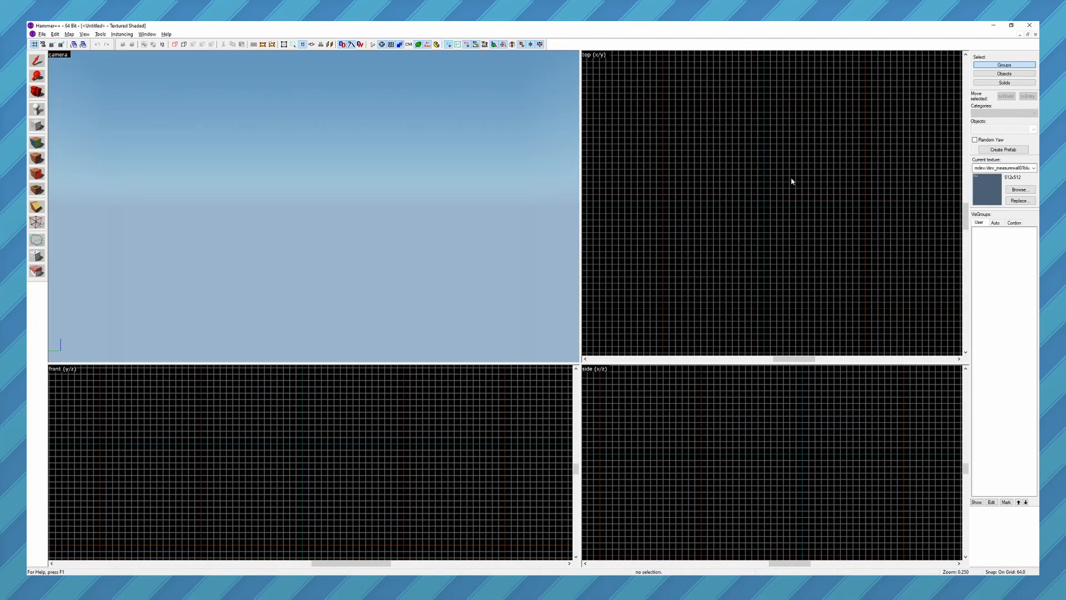
# Zoom the top view out to the full extent of the map grid and back in to a working scale
pyautogui.scroll(-3, 773, 192)
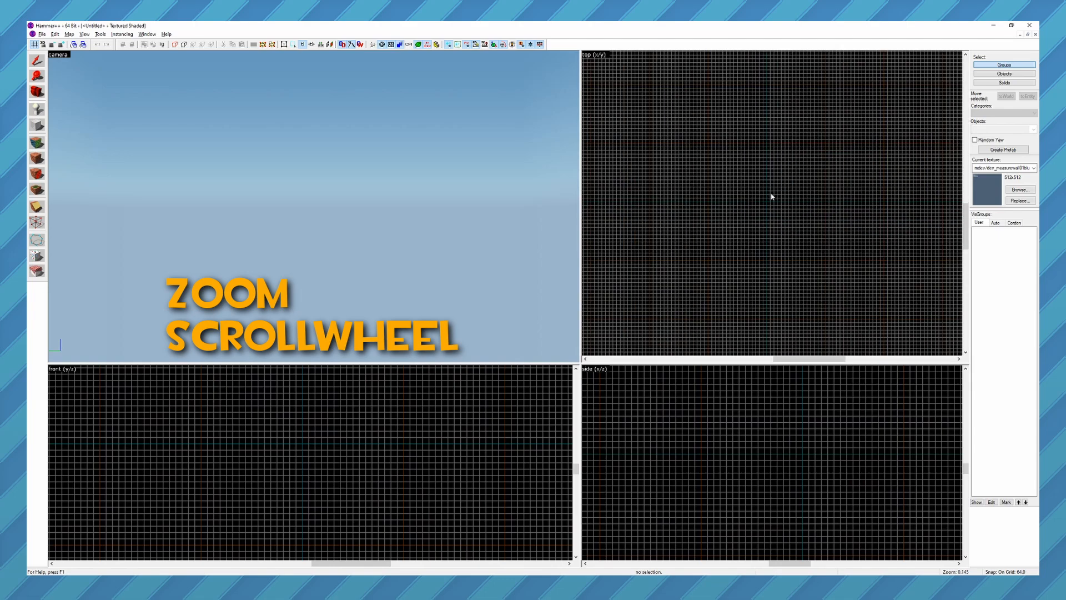
pyautogui.scroll(-10, 771, 197)
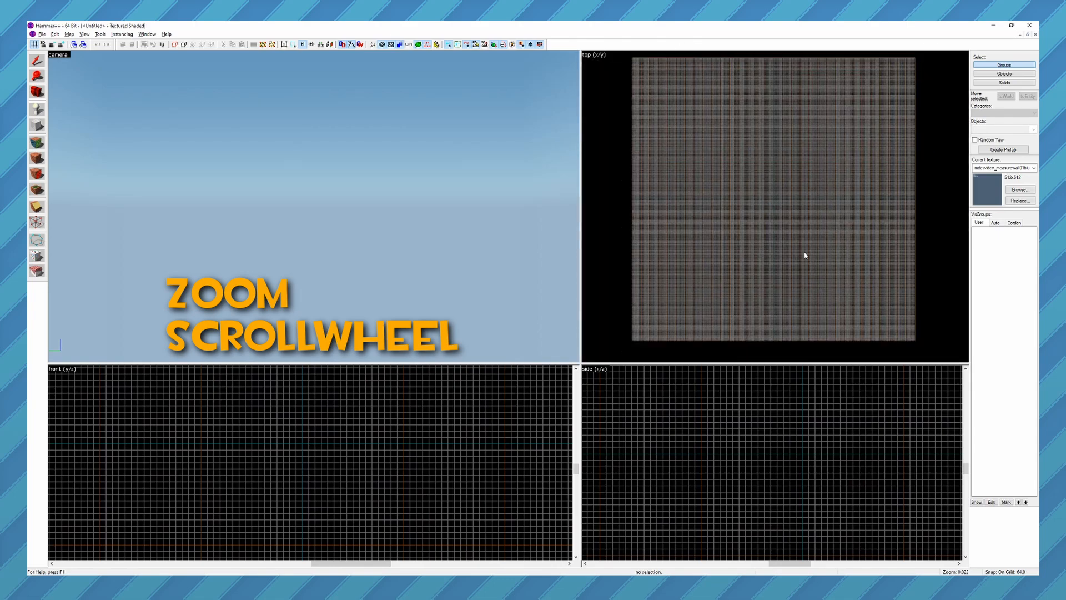
pyautogui.scroll(18, 785, 218)
pyautogui.scroll(-2, 765, 217)
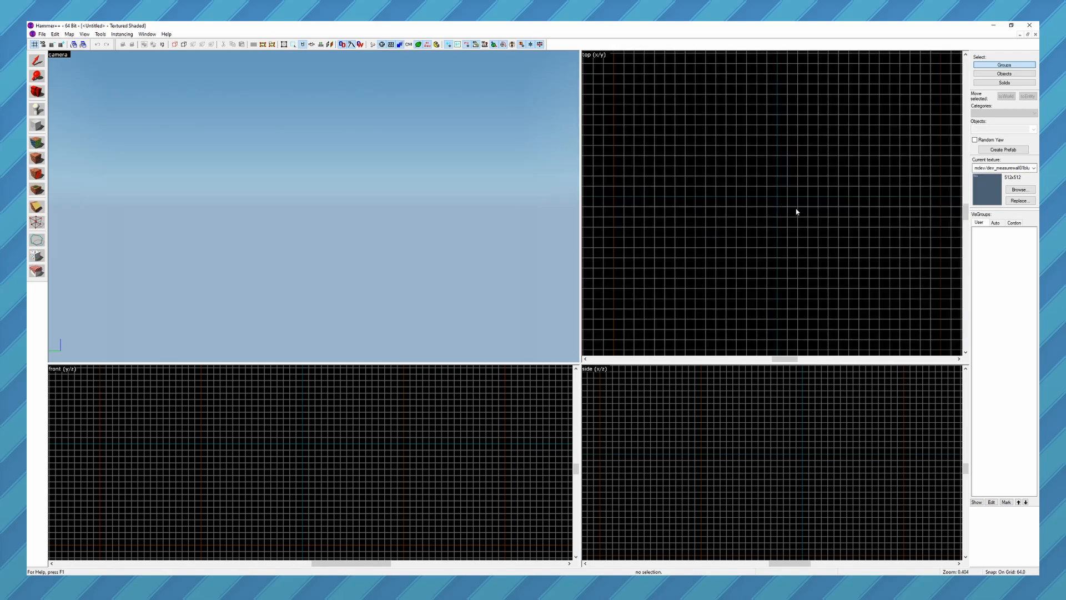
pyautogui.scroll(-2, 760, 206)
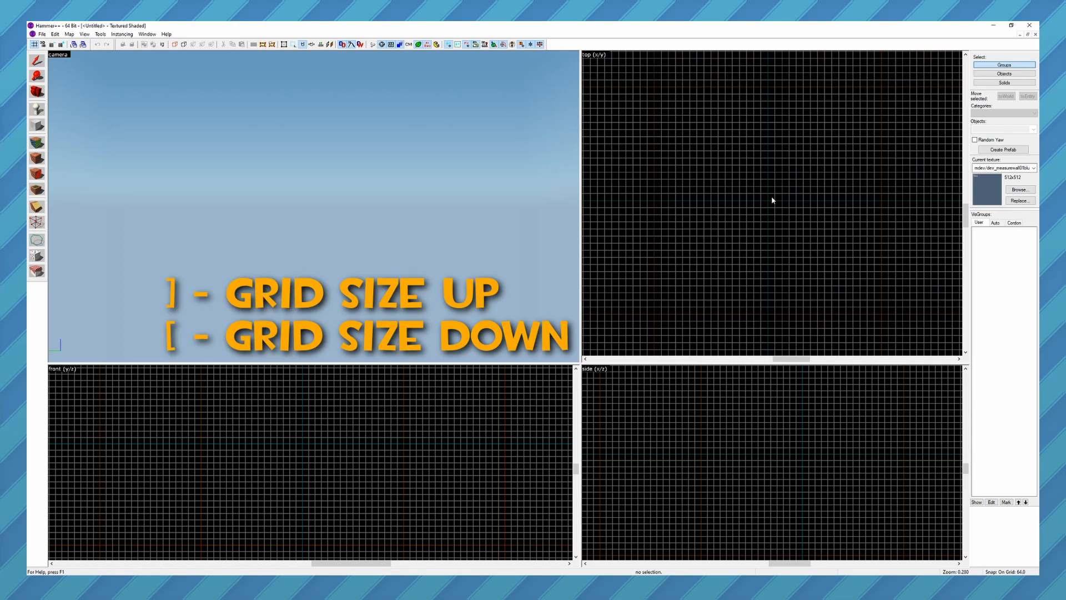
# Decrease the grid size to 32 and increase it back to 64, twice in a row
pyautogui.press('[')
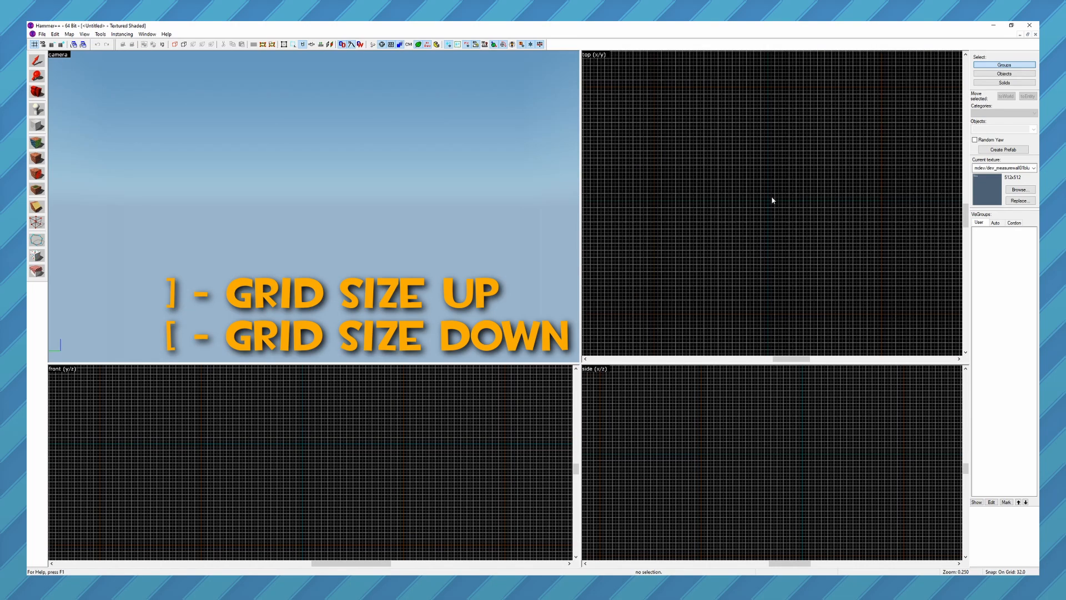
pyautogui.press(']')
pyautogui.press('[')
pyautogui.press(']')
# Maximize the top view and restore the four-viewport layout, and do the same with the 3D camera view
pyautogui.scroll(2, 776, 198)
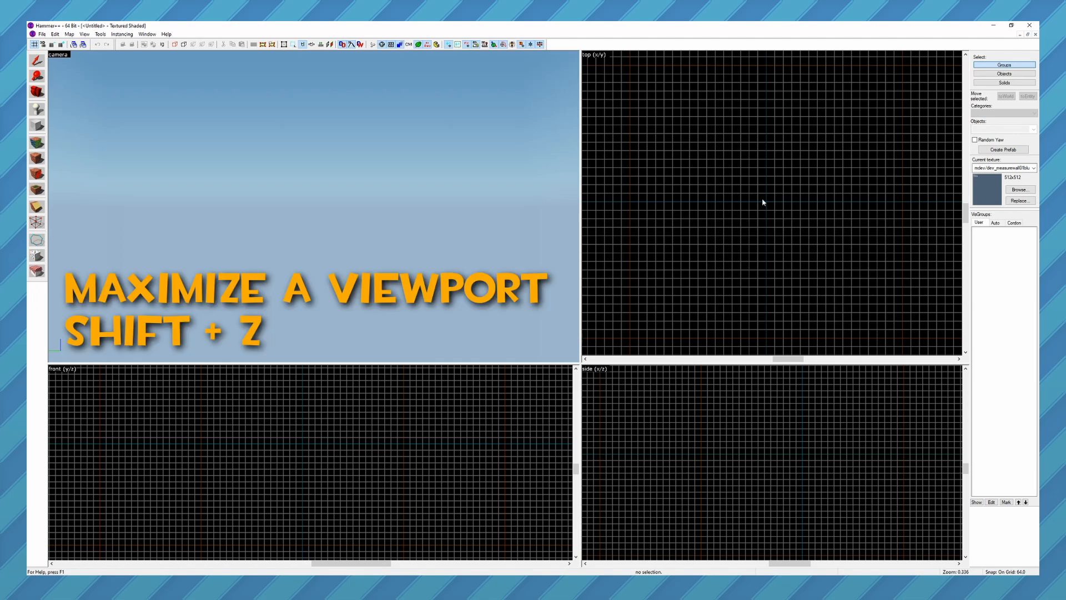
pyautogui.hotkey('shift', 'z')
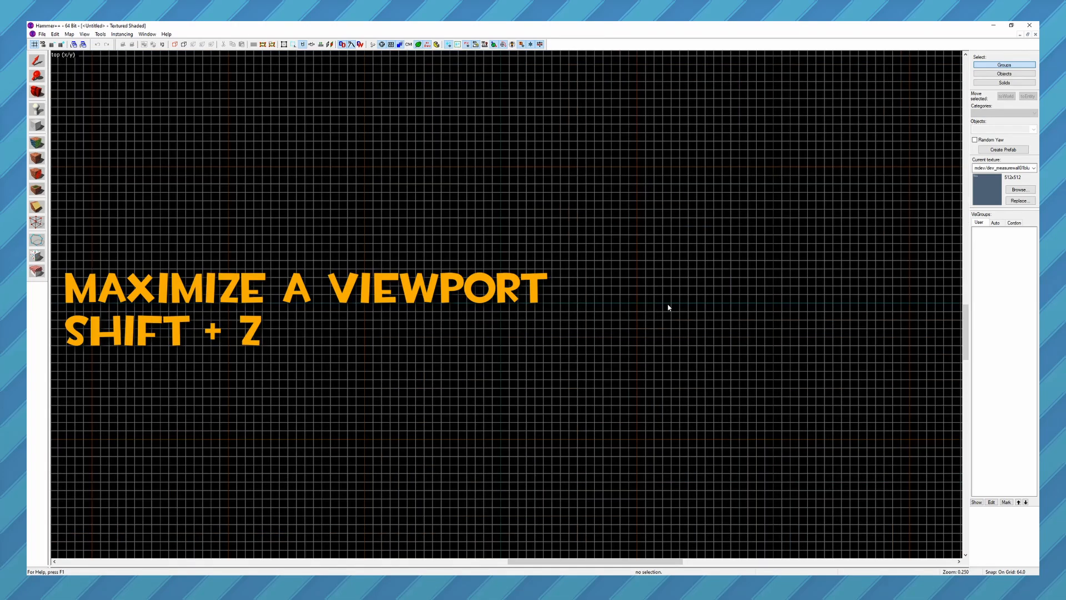
pyautogui.hotkey('shift', 'z')
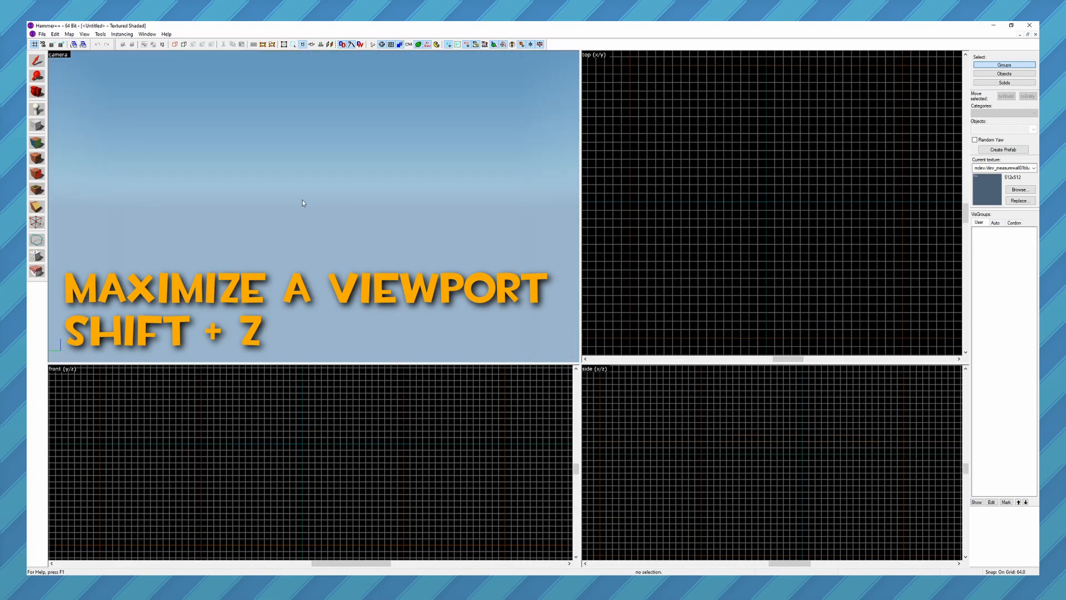
pyautogui.hotkey('shift', 'z')
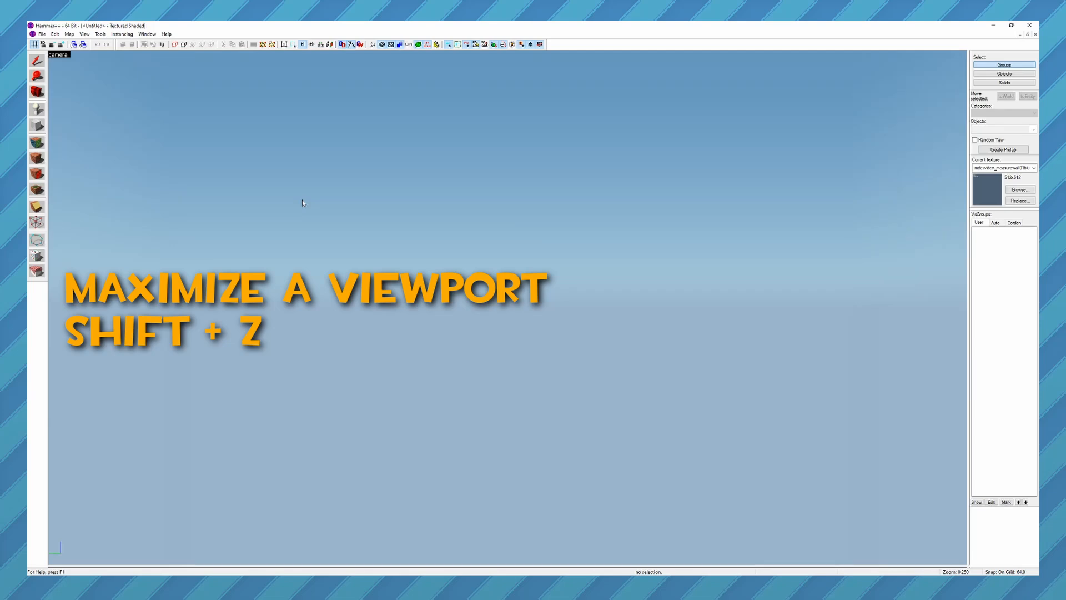
pyautogui.hotkey('shift', 'z')
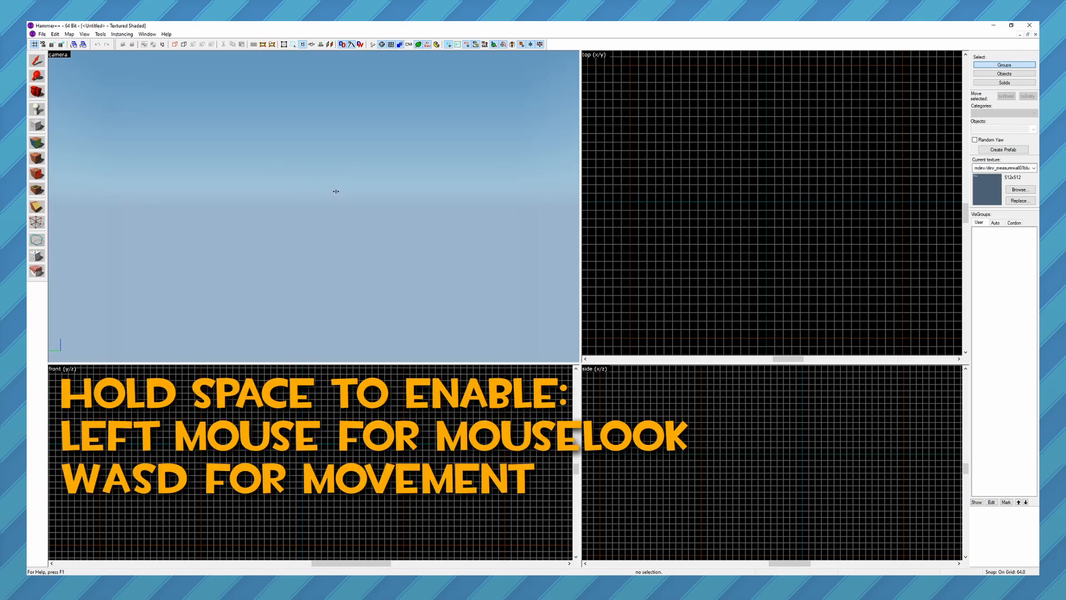
# Fly through the empty 3D camera view with mouselook, moving sideways around the origin axes
pyautogui.moveTo(343, 189); pyautogui.dragTo(314, 207)
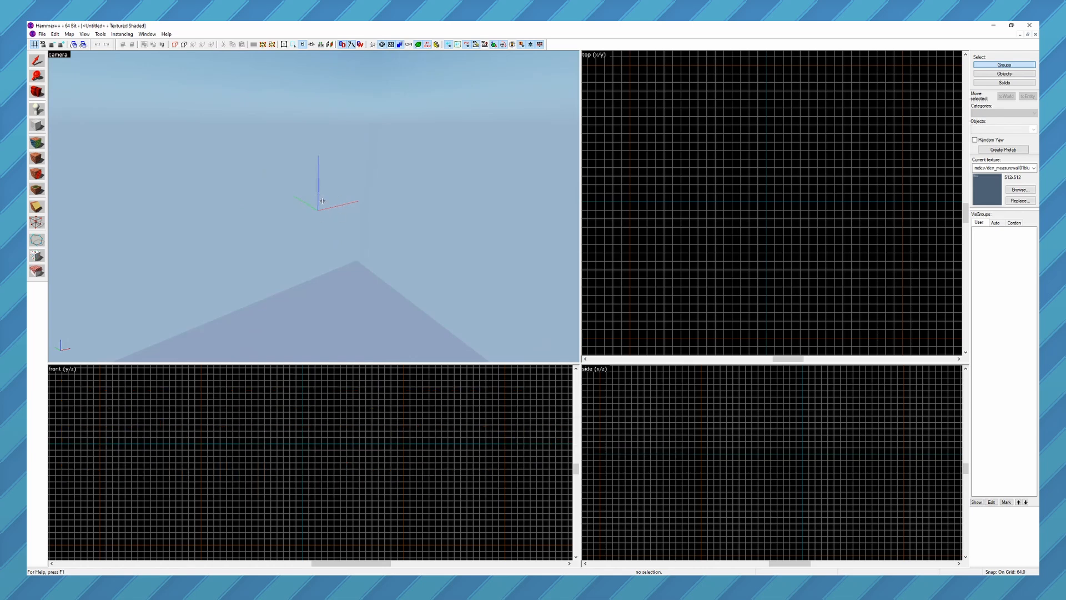
pyautogui.press('z')
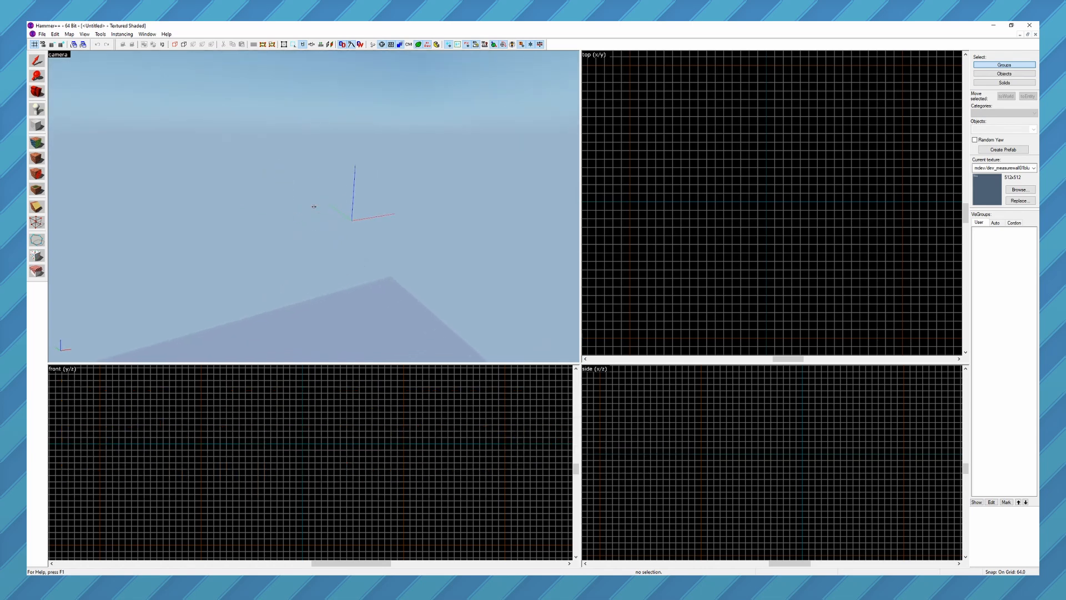
pyautogui.press('a')
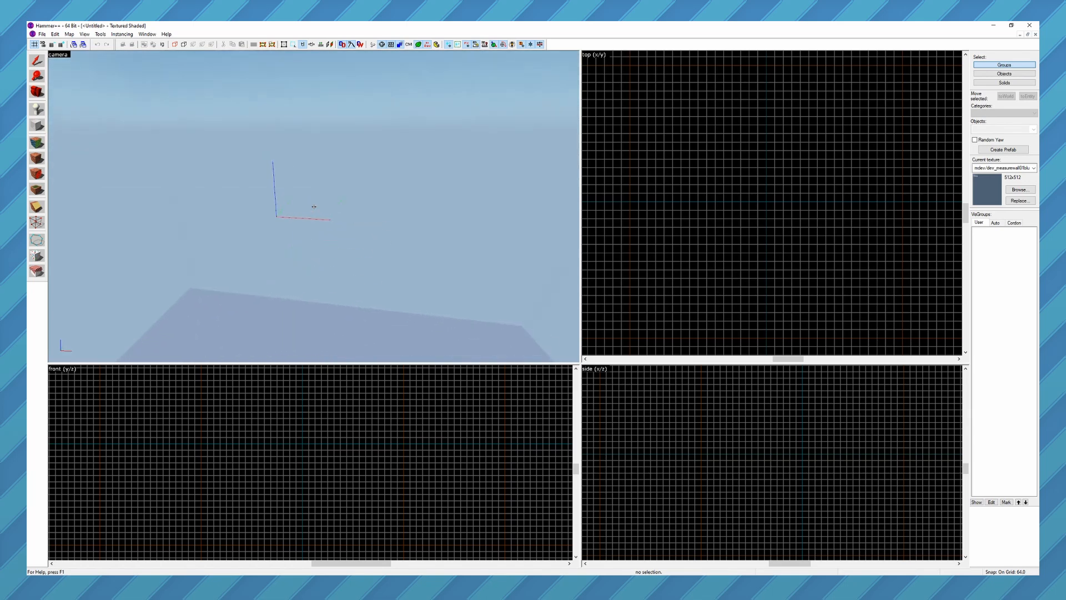
pyautogui.press('d')
pyautogui.press('a')
pyautogui.press('d')
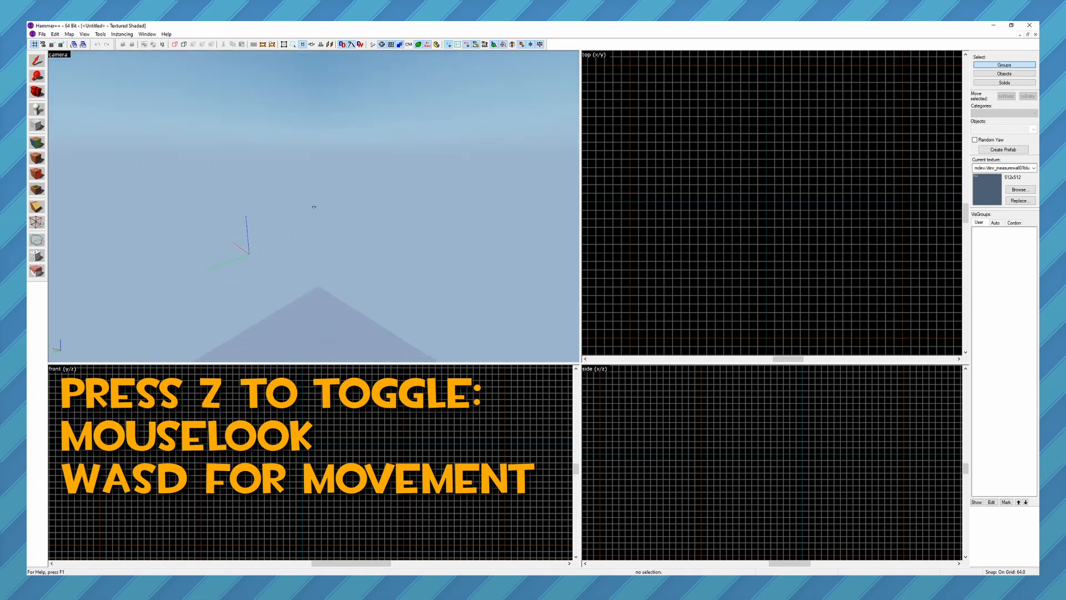
pyautogui.press('d')
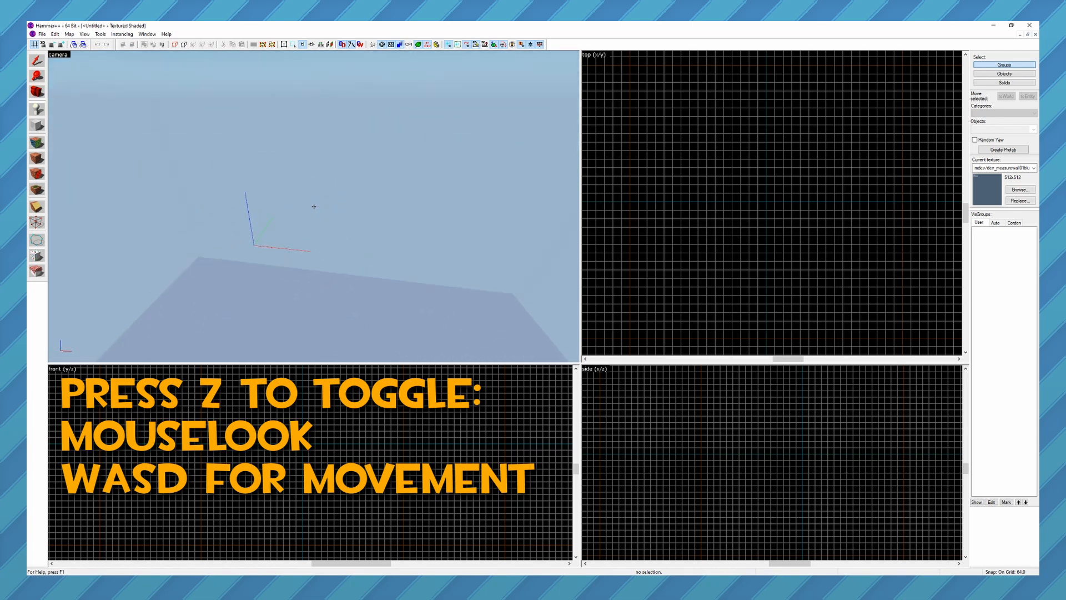
pyautogui.press('d')
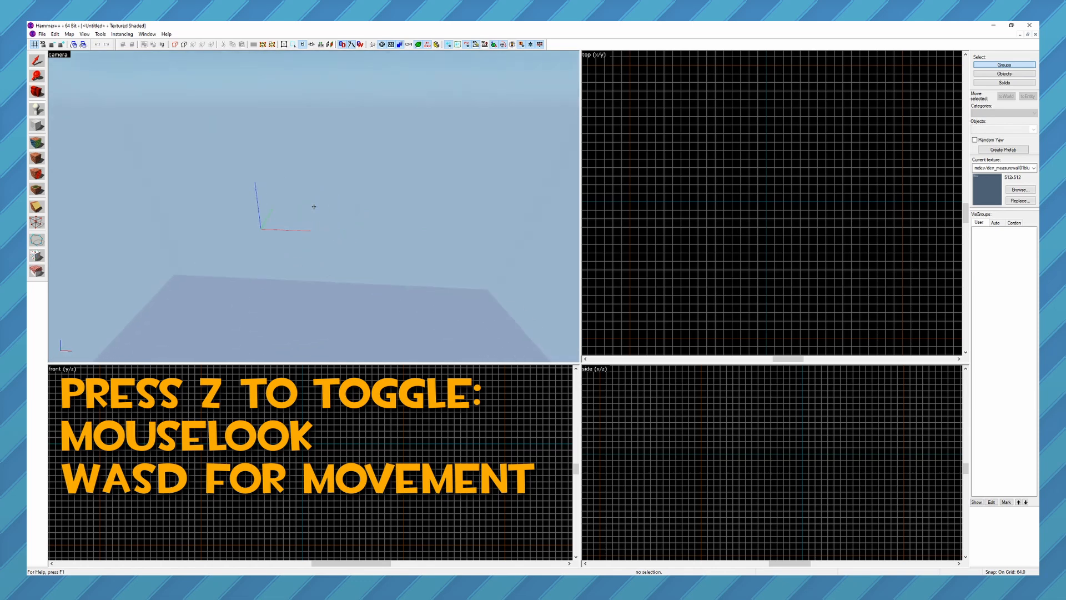
pyautogui.press('a')
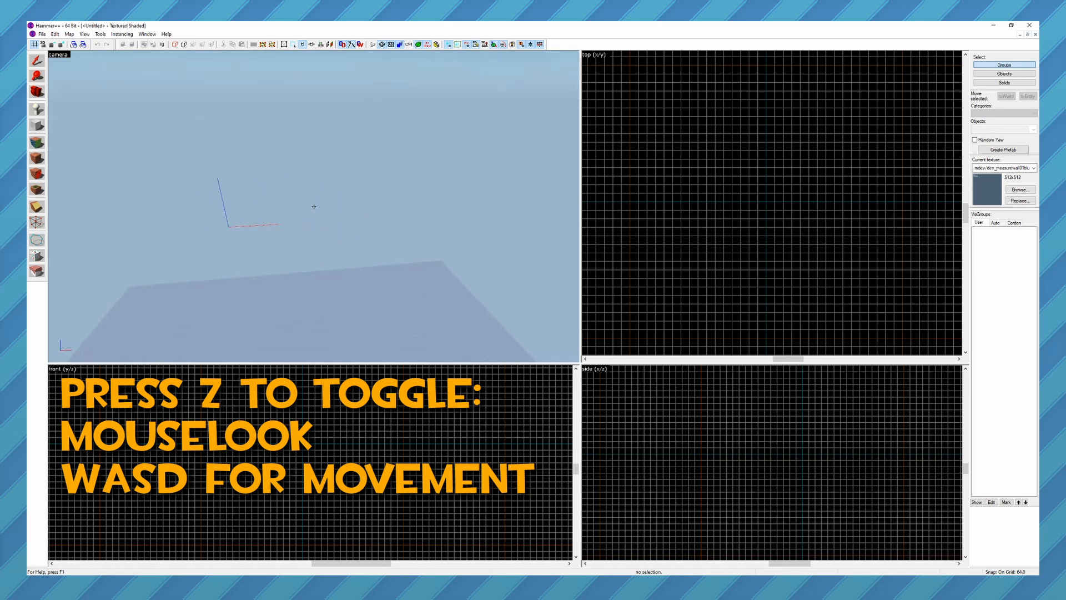
pyautogui.press('d')
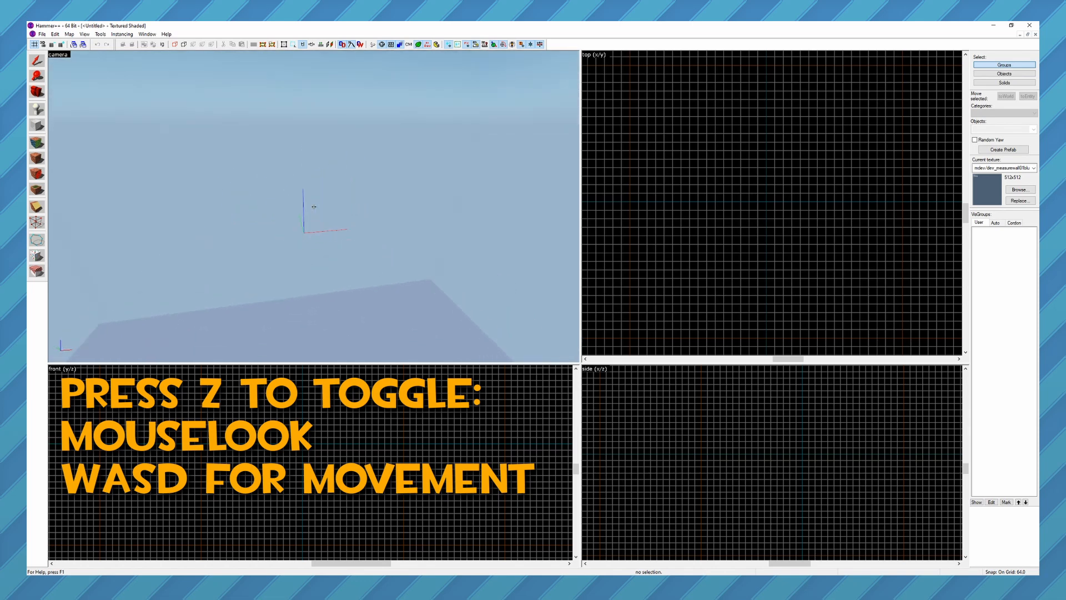
pyautogui.press('a')
pyautogui.press('d')
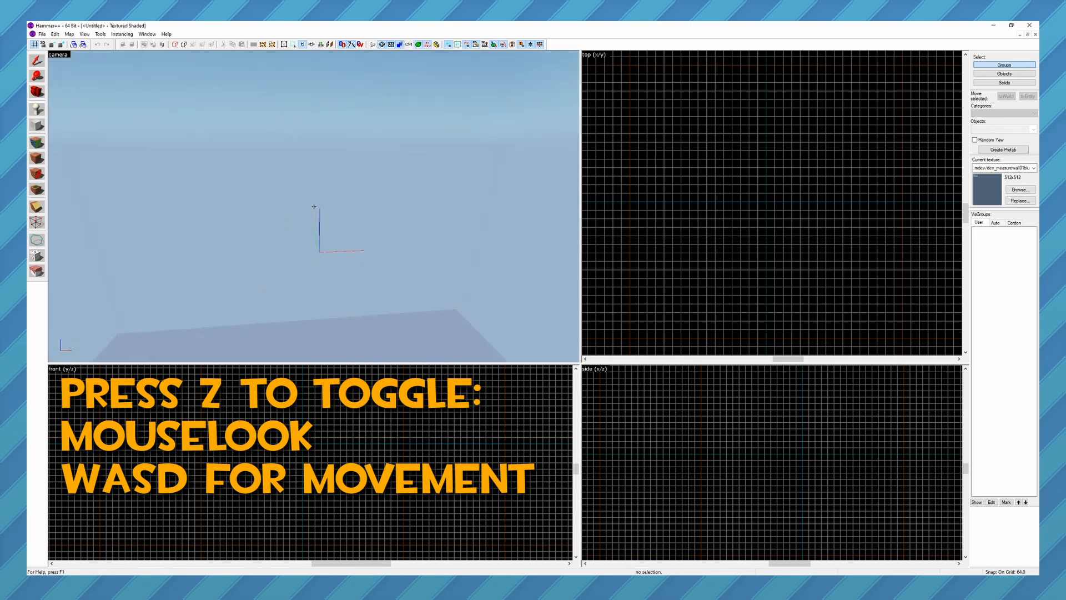
pyautogui.press('a')
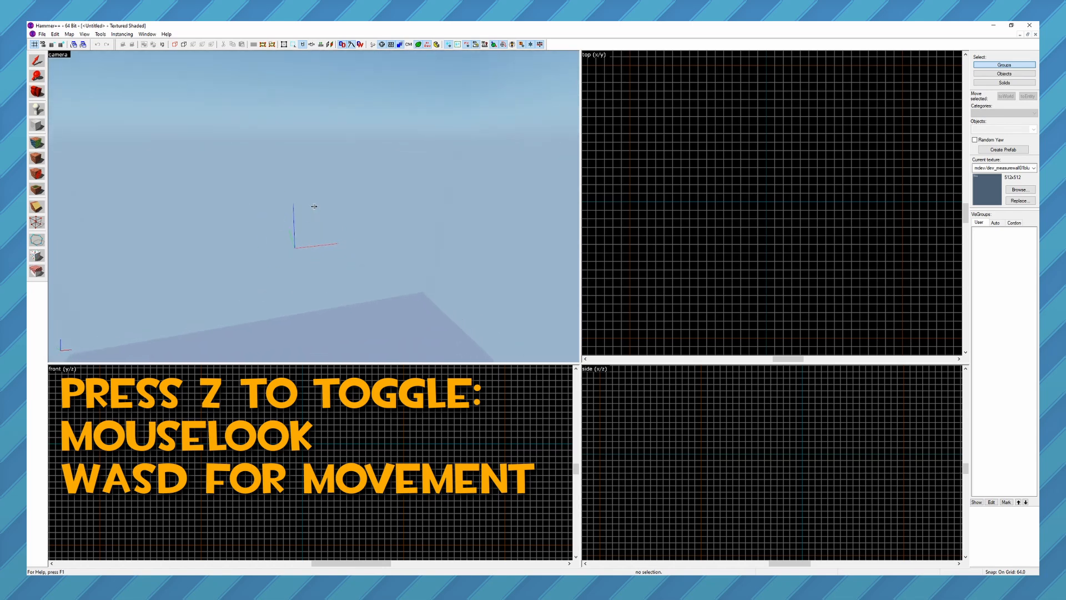
pyautogui.press('a')
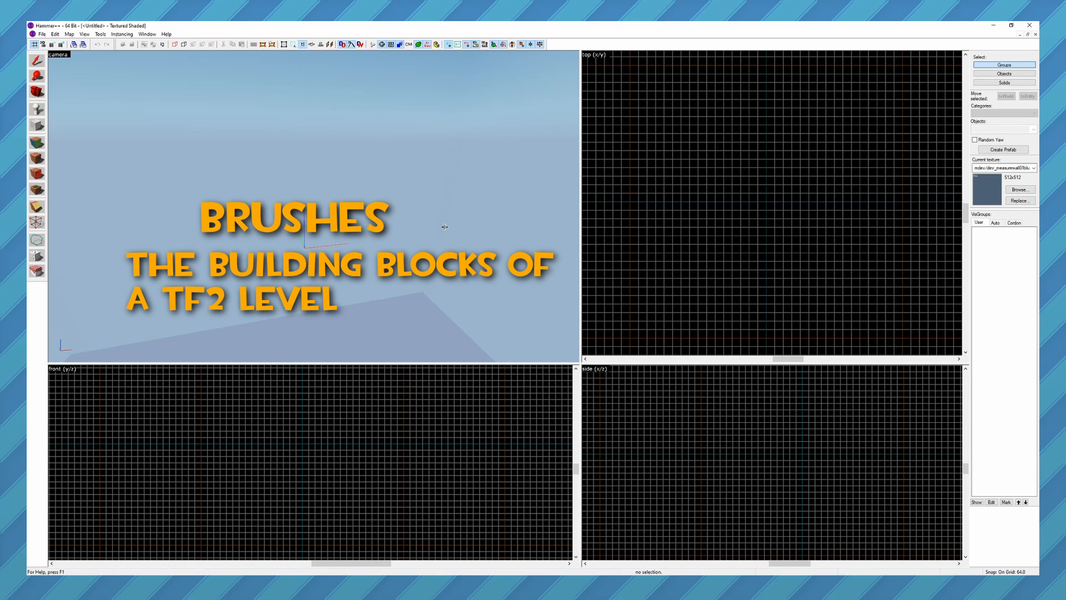
# Outline a block 1024 by 768 units and 64 units high in the top view with the Block tool
pyautogui.click(40, 126)
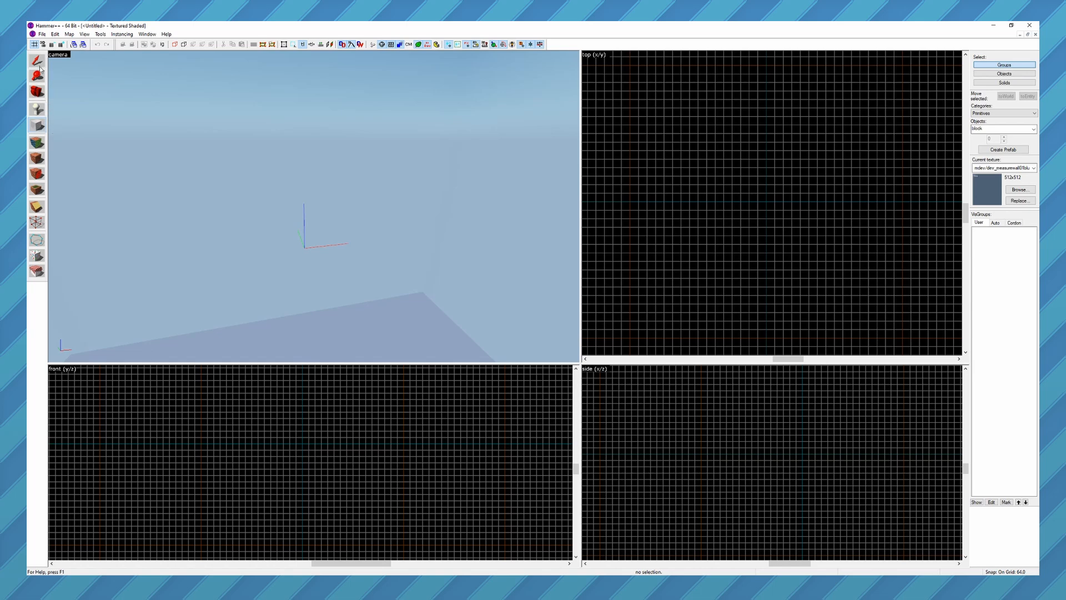
pyautogui.click(40, 130)
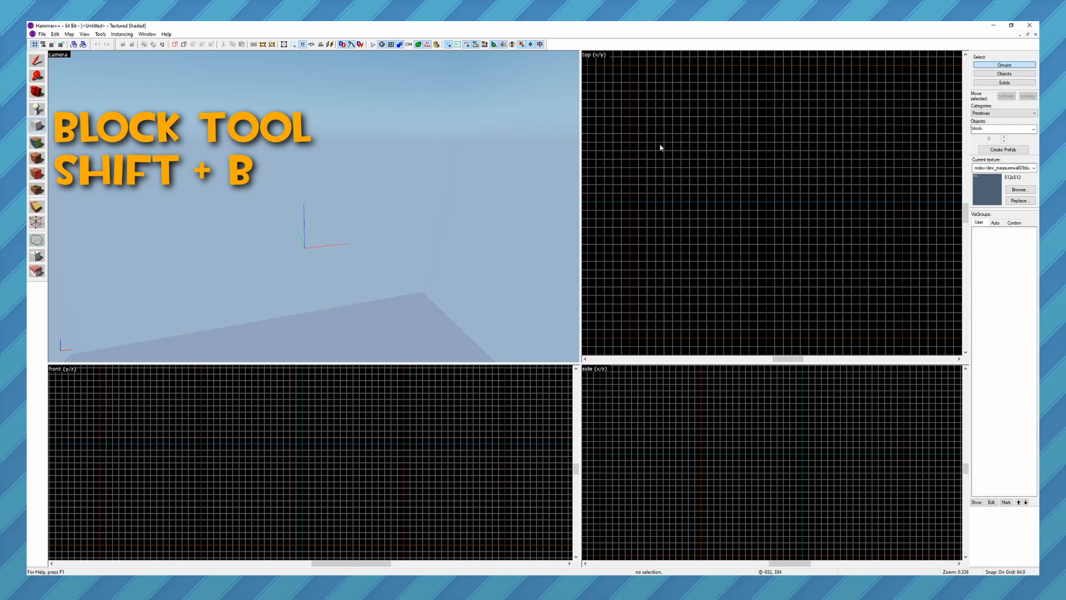
pyautogui.click(41, 64)
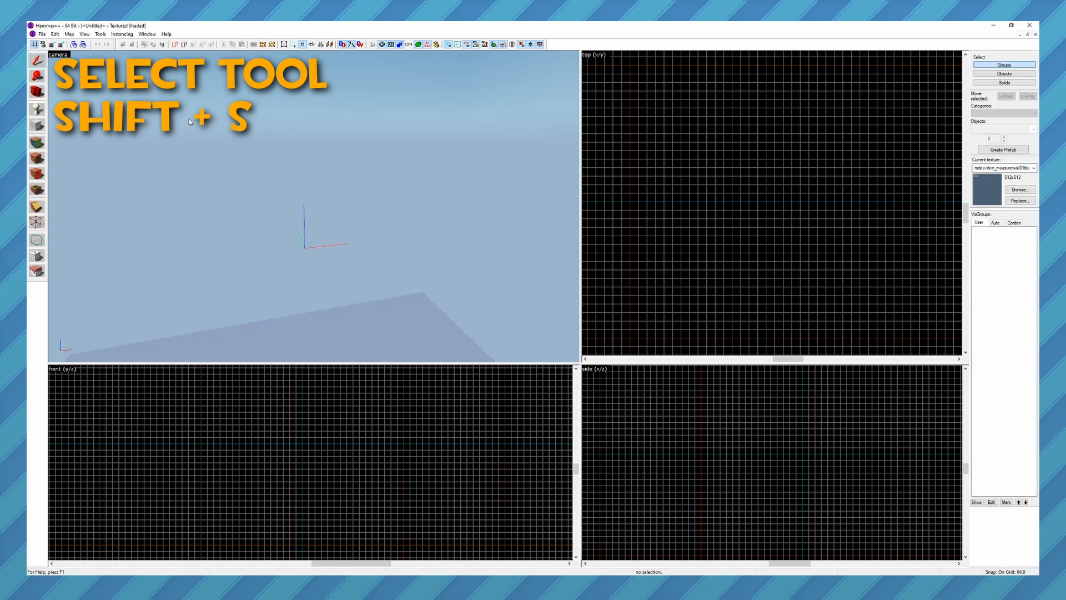
pyautogui.hotkey('shift', 'b')
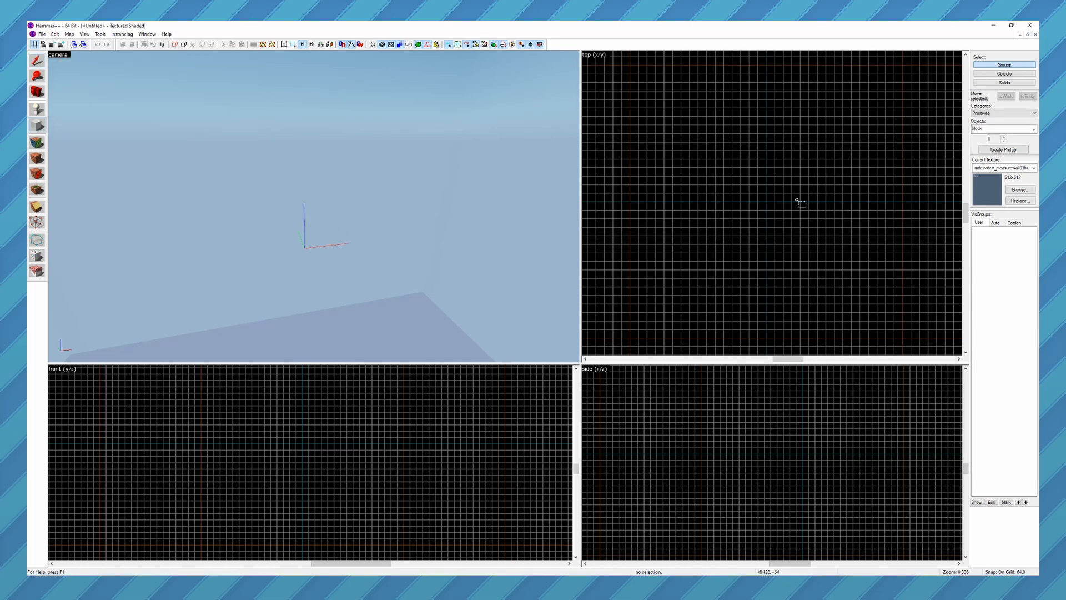
pyautogui.moveTo(800, 158); pyautogui.dragTo(758, 193, button='middle')
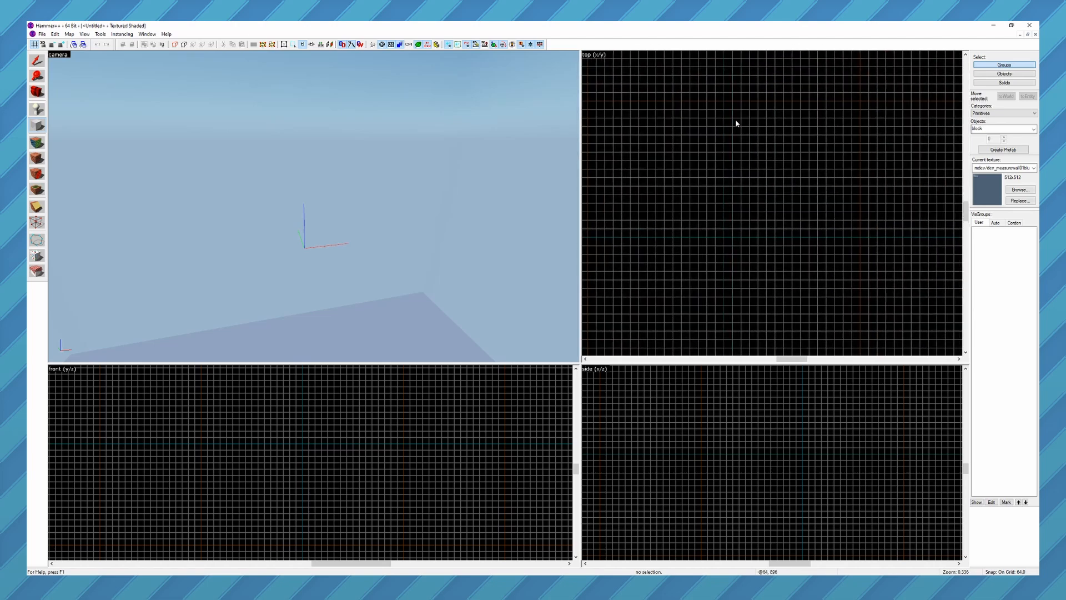
pyautogui.moveTo(725, 135)
pyautogui.mouseDown()
pyautogui.moveTo(828, 231)
pyautogui.moveTo(861, 240)
pyautogui.mouseUp()
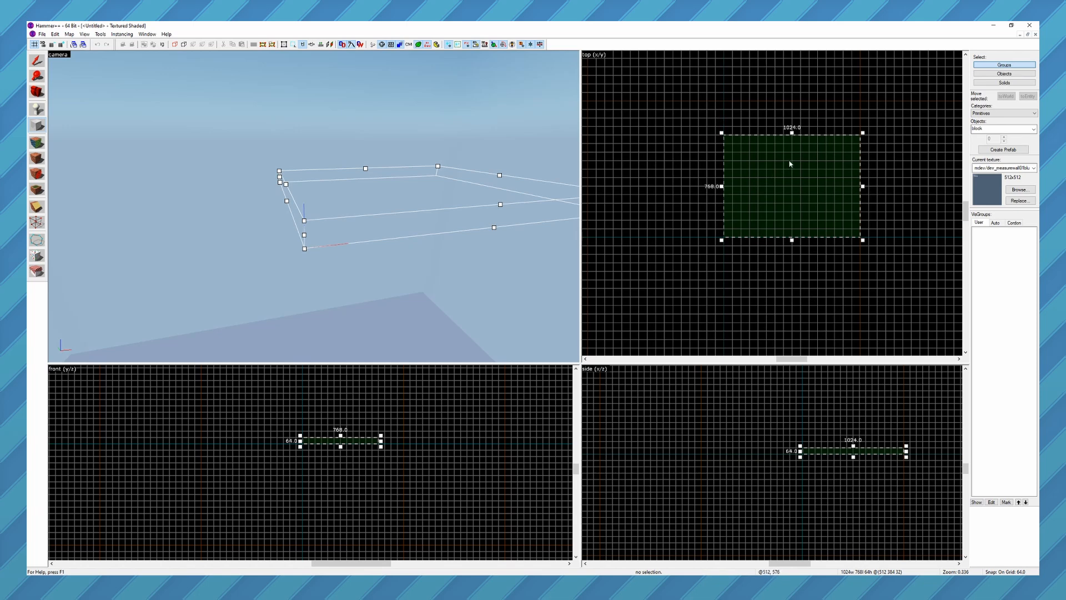
# Inspect the outlined block from several angles in the 3D view and examine its resize handles in the side and 3D views
pyautogui.press('z')
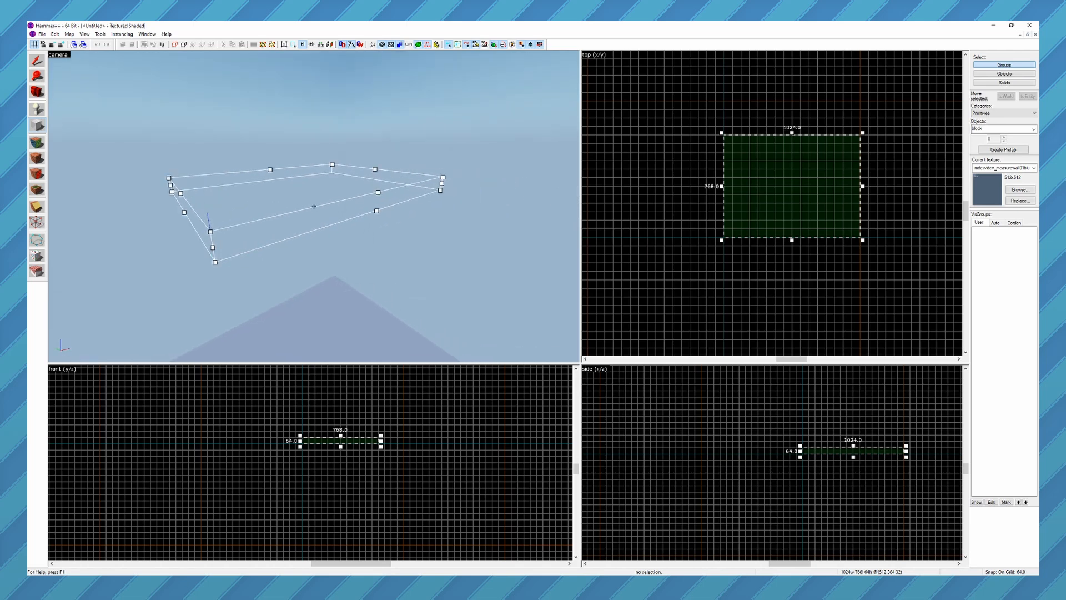
pyautogui.press('a')
pyautogui.press('d')
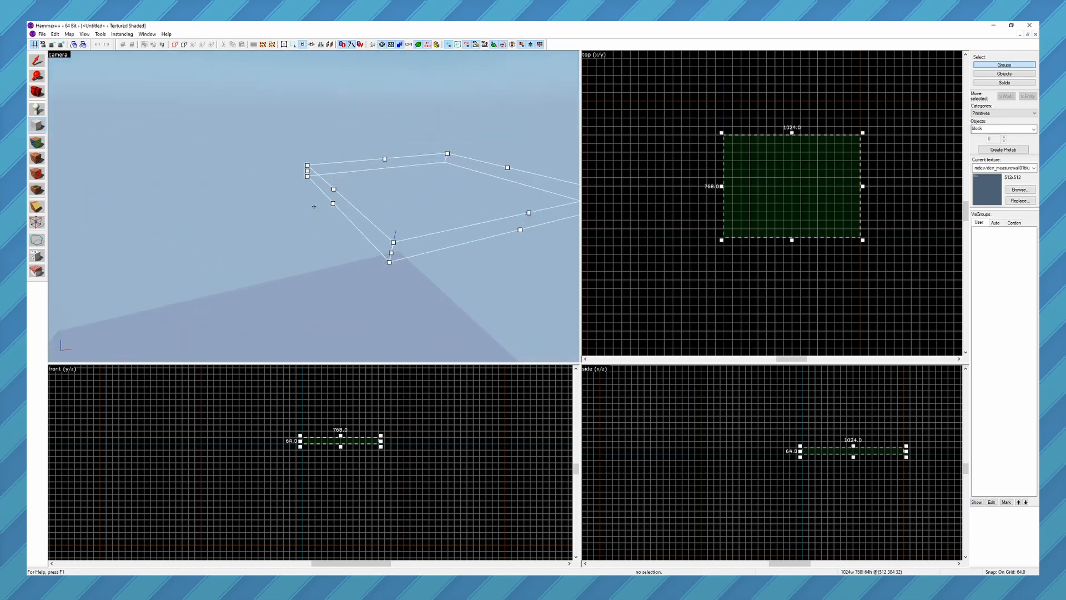
pyautogui.press('z')
pyautogui.press('z')
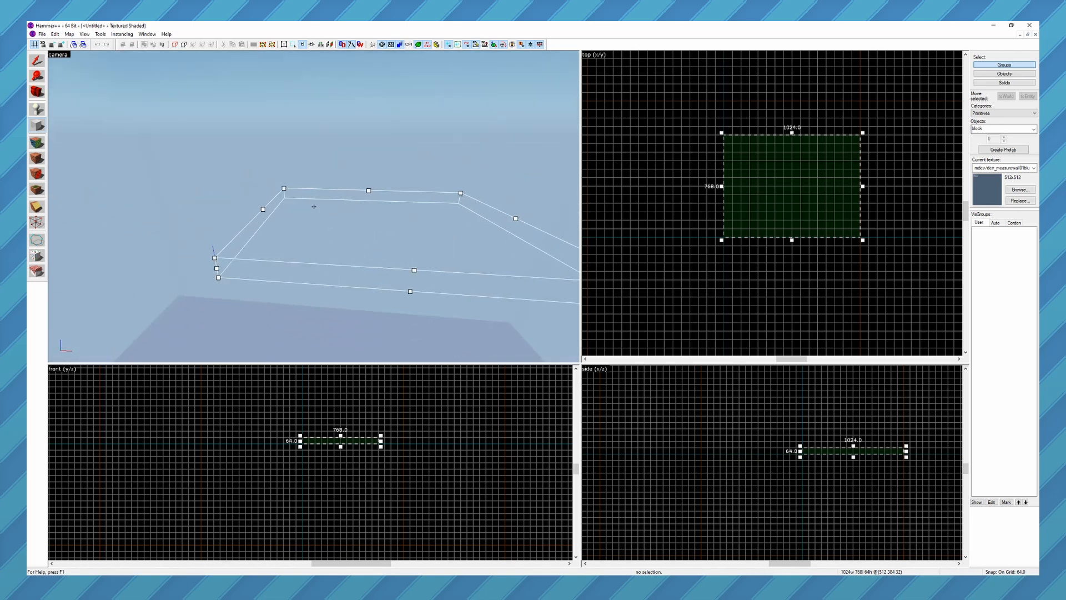
pyautogui.press('z')
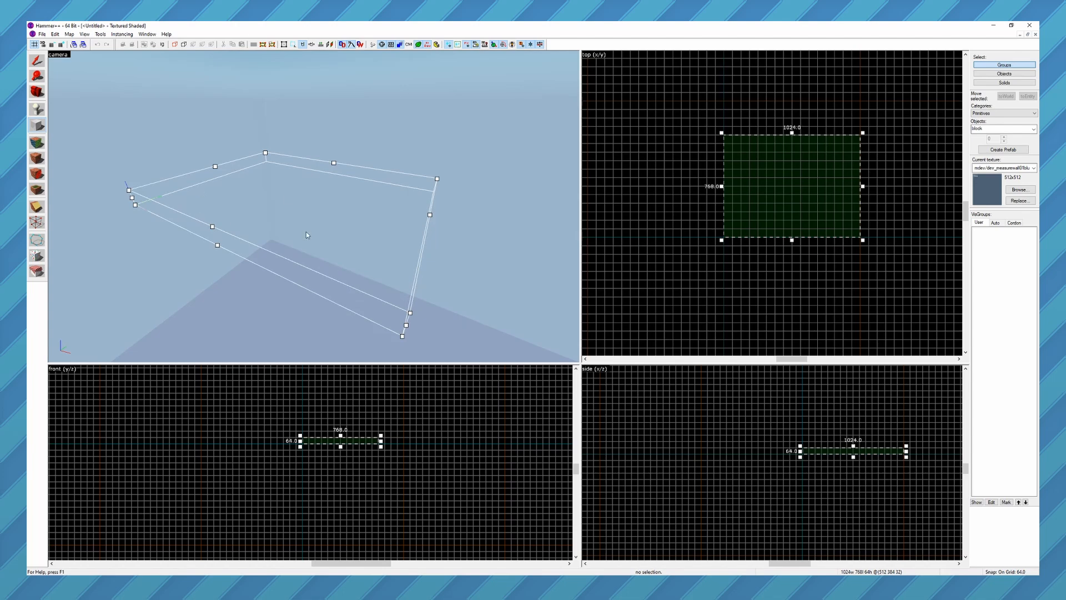
pyautogui.moveTo(835, 466)
pyautogui.mouseDown(button='middle')
pyautogui.moveTo(731, 481)
pyautogui.moveTo(743, 467)
pyautogui.mouseUp(button='middle')
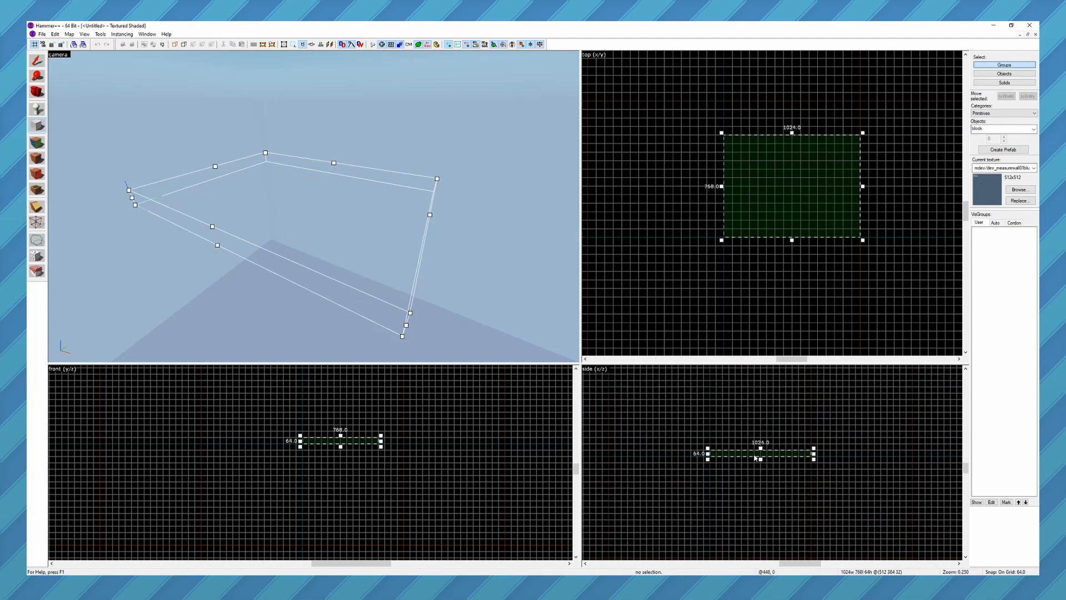
pyautogui.moveTo(760, 460)
pyautogui.mouseDown()
pyautogui.moveTo(764, 503)
pyautogui.moveTo(767, 459)
pyautogui.mouseUp()
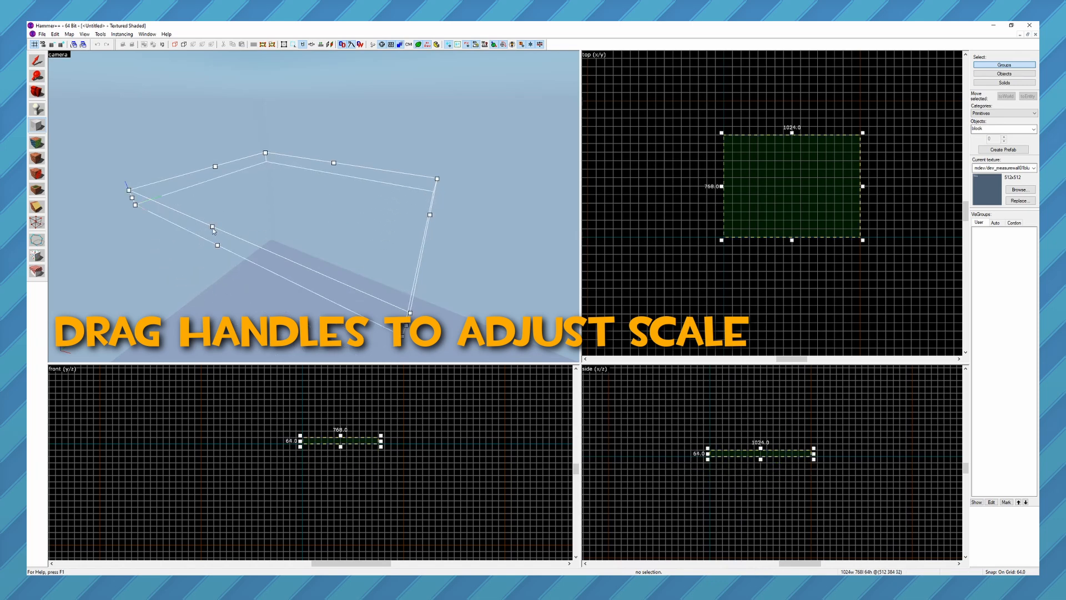
pyautogui.moveTo(212, 228)
pyautogui.mouseDown()
pyautogui.moveTo(212, 197)
pyautogui.moveTo(212, 227)
pyautogui.mouseUp()
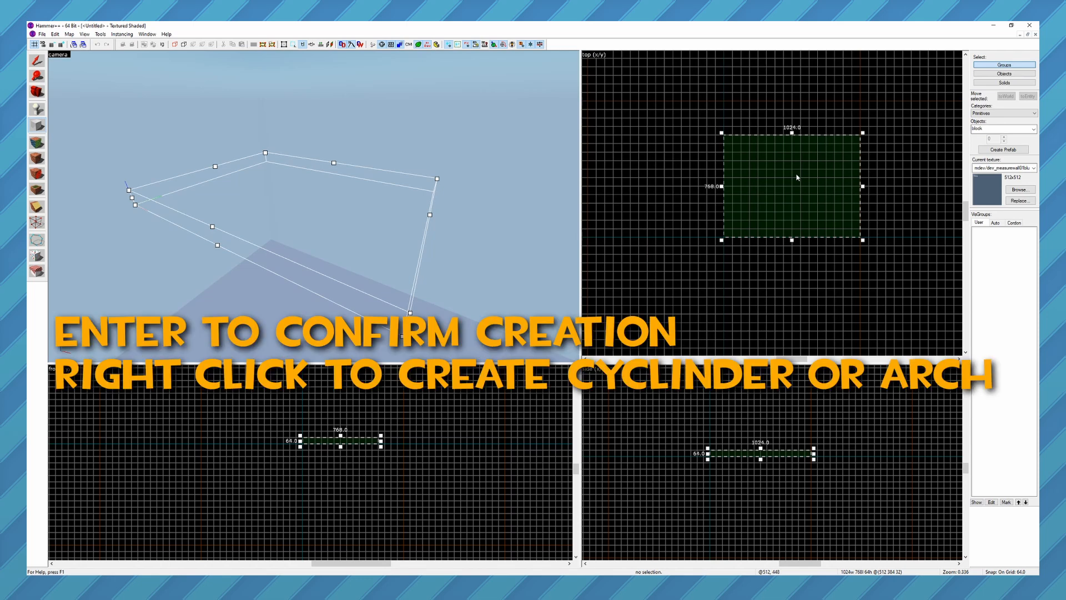
# Create the solid floor block from the outline, view it in the 3D camera, and clear the selection
pyautogui.rightClick(778, 185)
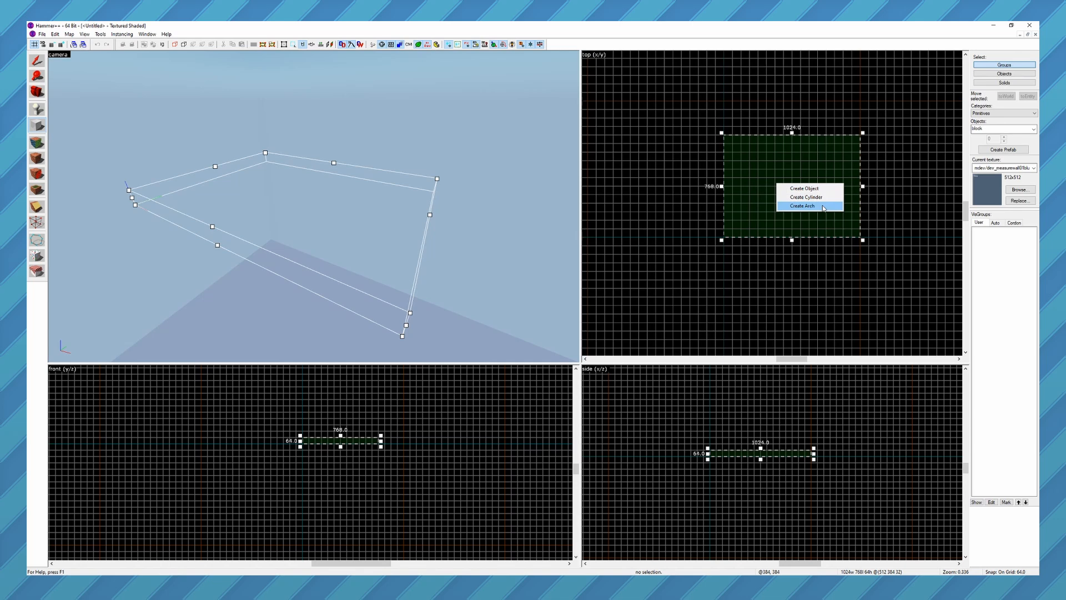
pyautogui.click(816, 189)
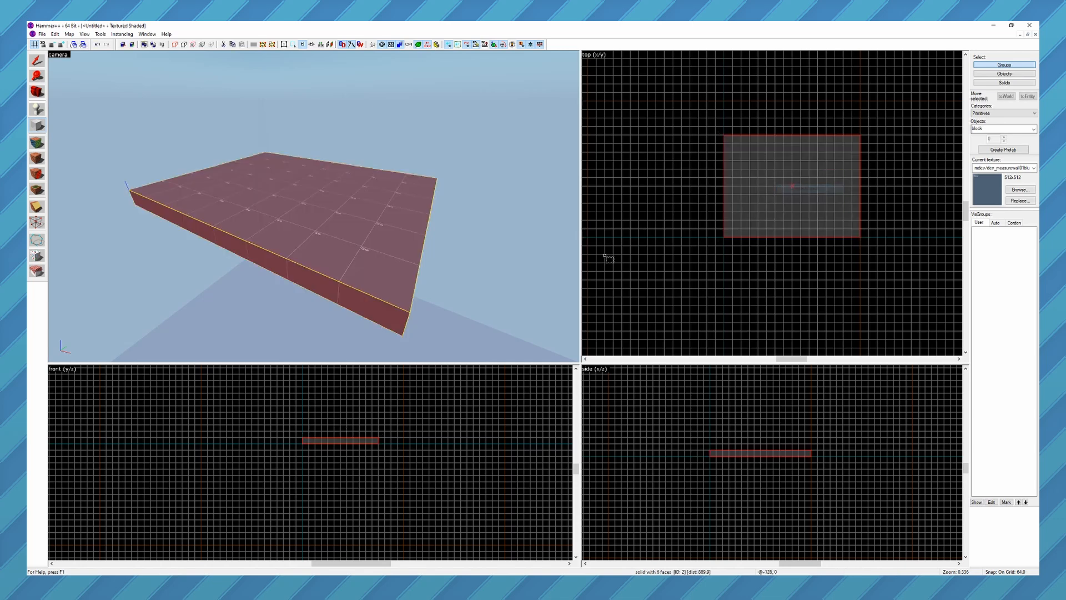
pyautogui.press('z')
pyautogui.press('a')
pyautogui.press('d')
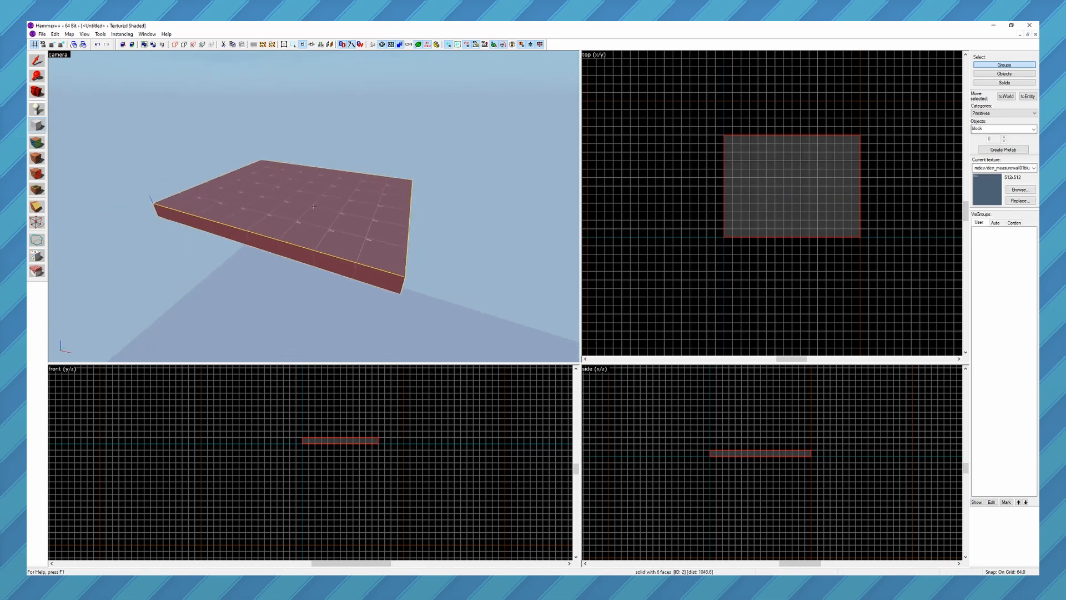
pyautogui.press('z')
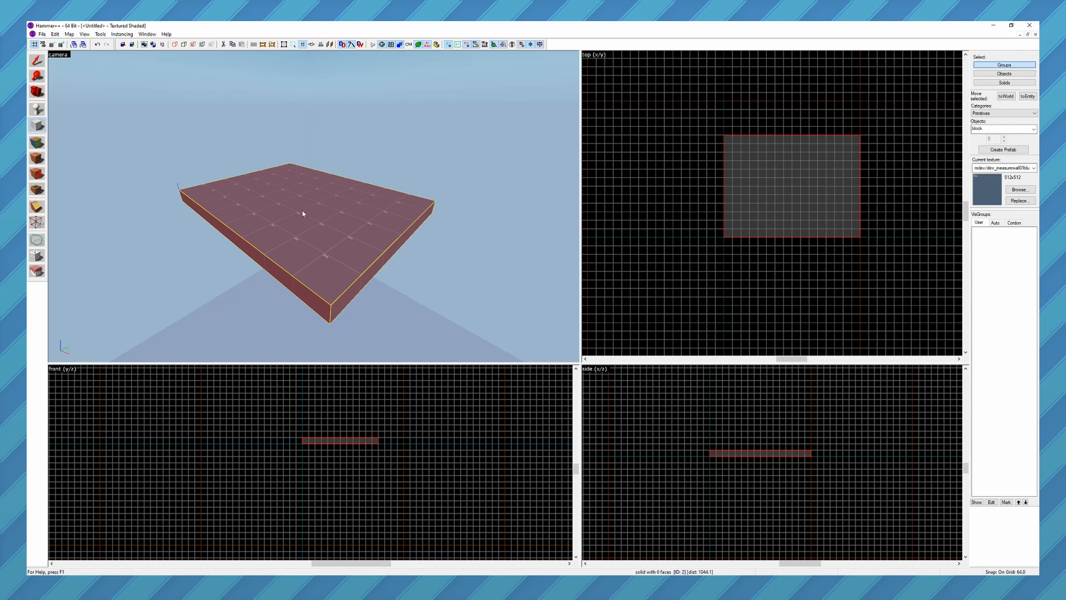
pyautogui.hotkey('shift', 's')
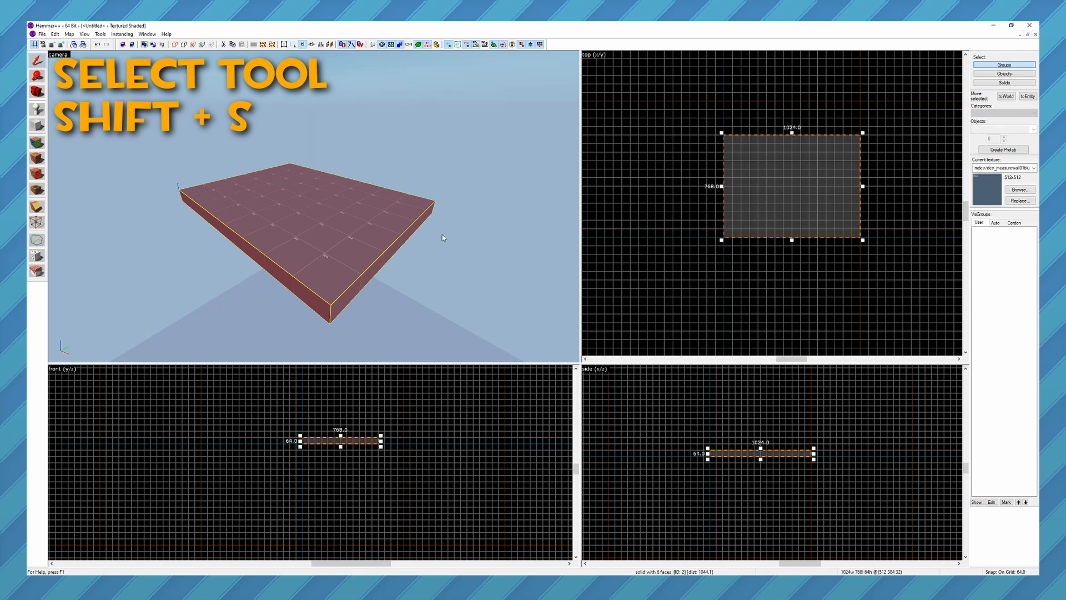
pyautogui.click(435, 167)
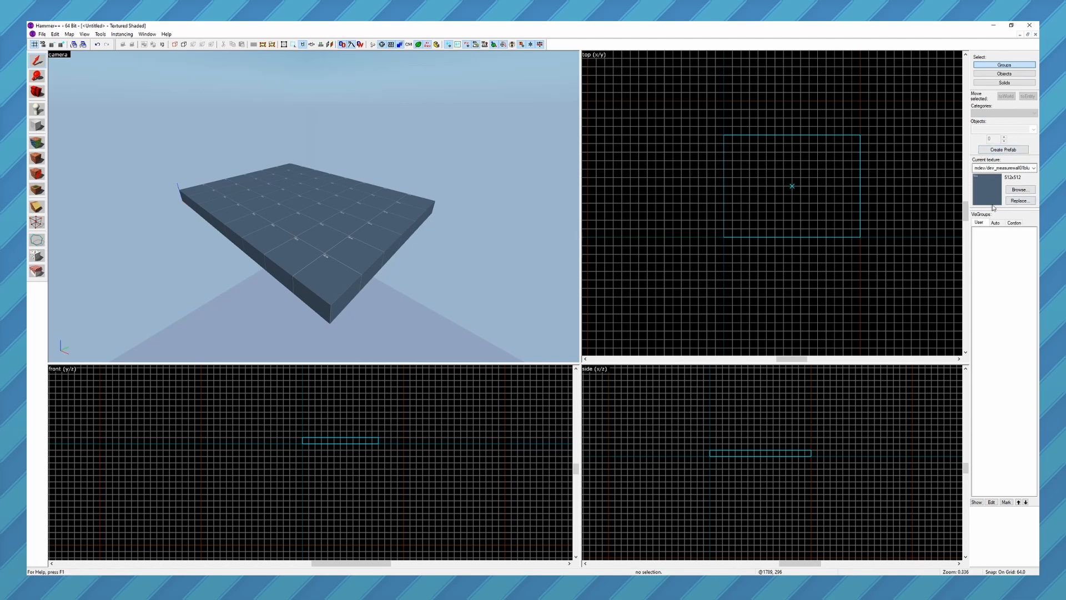
# Build a dev/reflectivity_20 wall 64 by 768 units and 448 units high along the floor's left edge in the top view, and deselect it
pyautogui.click(1019, 190)
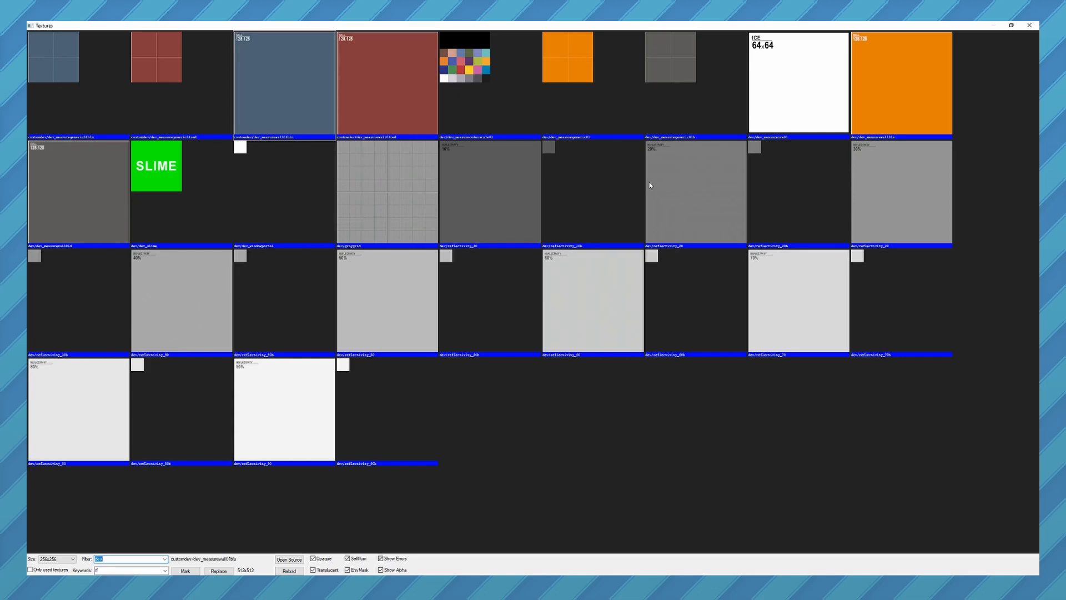
pyautogui.doubleClick(694, 185)
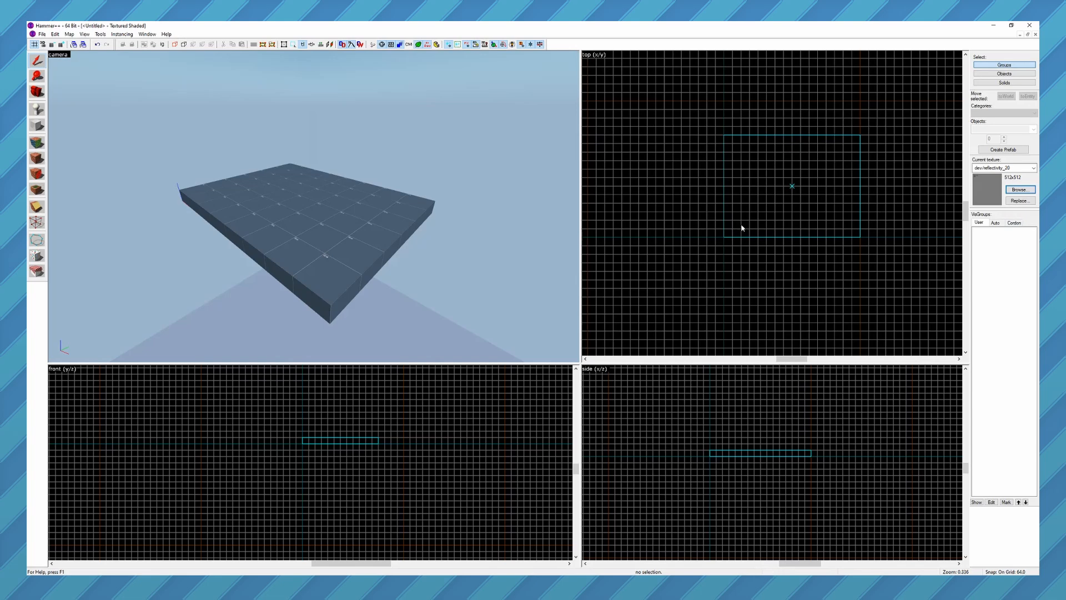
pyautogui.hotkey('shift', 'b')
pyautogui.moveTo(723, 135); pyautogui.dragTo(714, 240)
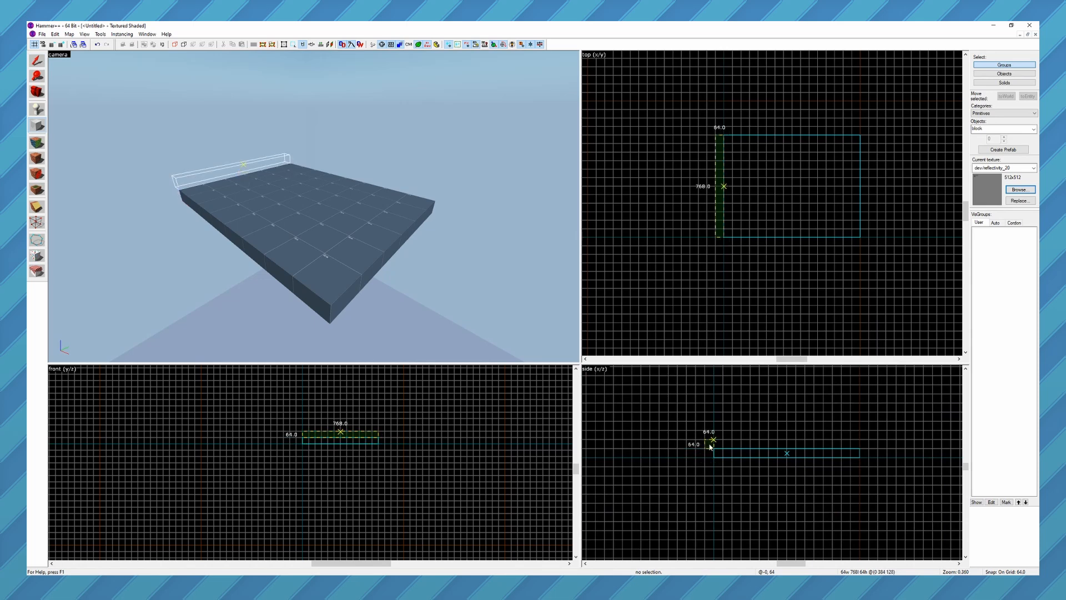
pyautogui.moveTo(702, 444); pyautogui.dragTo(722, 385)
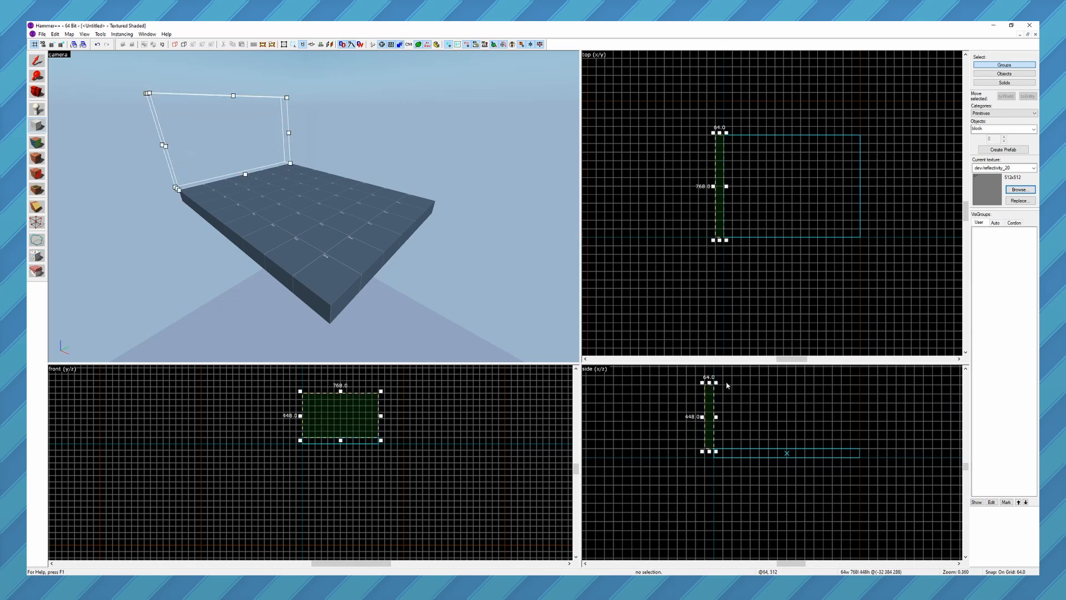
pyautogui.press('Return')
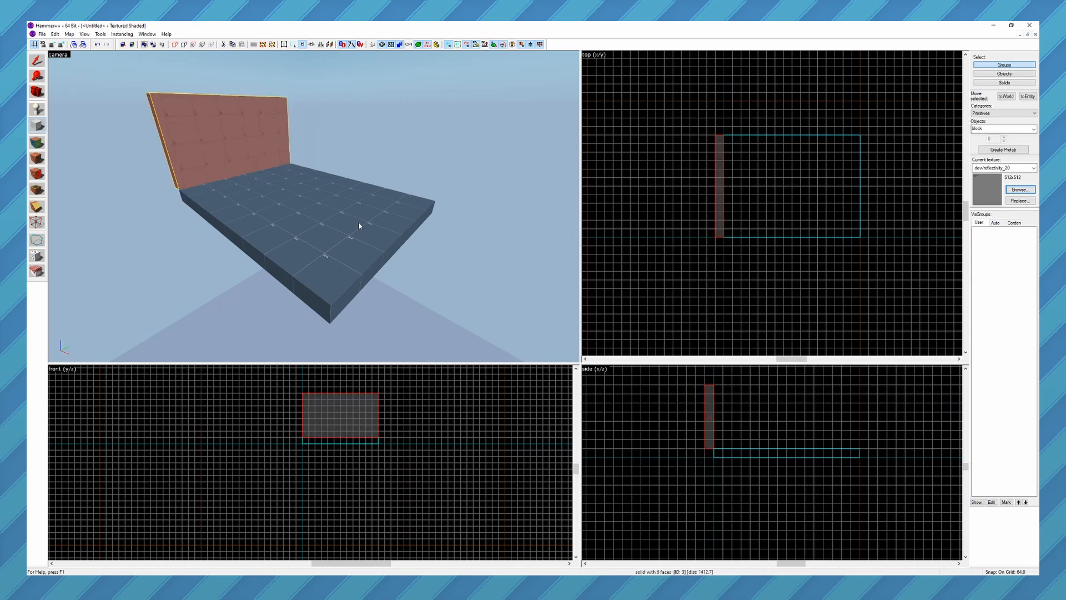
pyautogui.press('z')
pyautogui.press('a')
pyautogui.press('z')
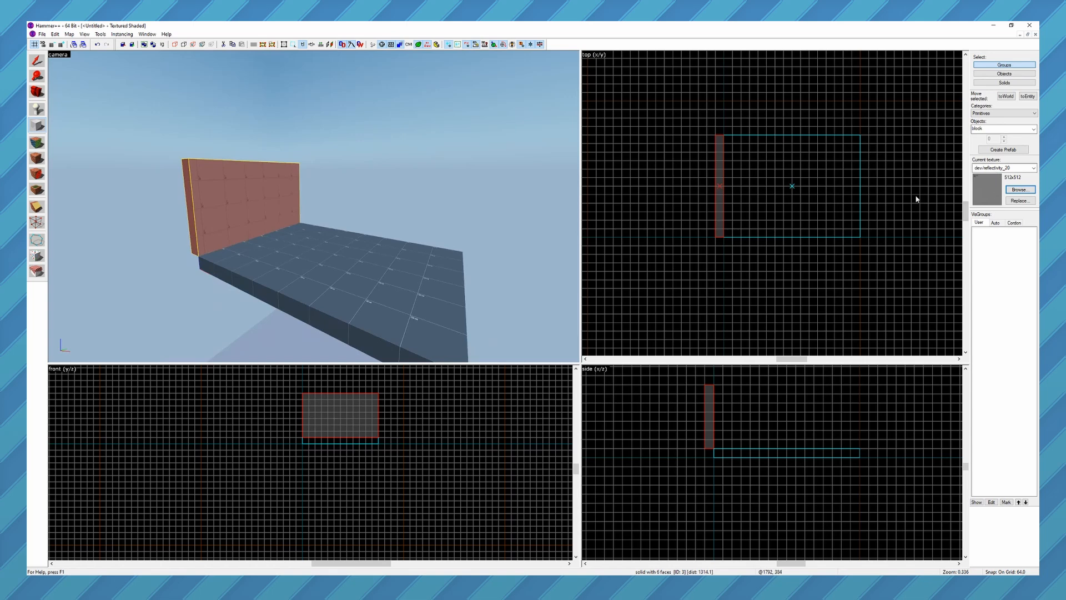
pyautogui.hotkey('shift', 's')
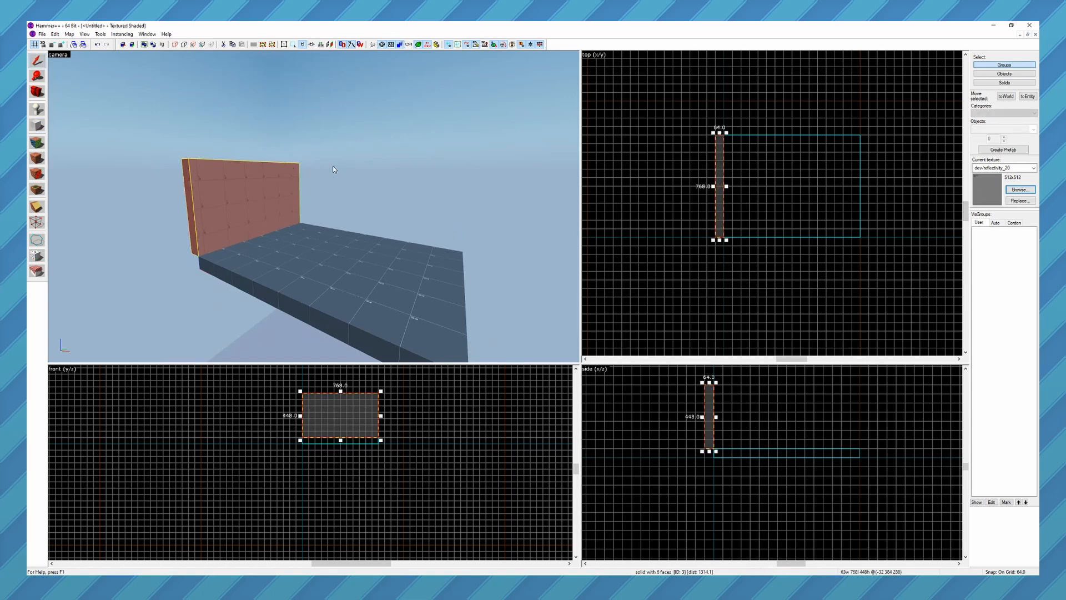
pyautogui.click(332, 165)
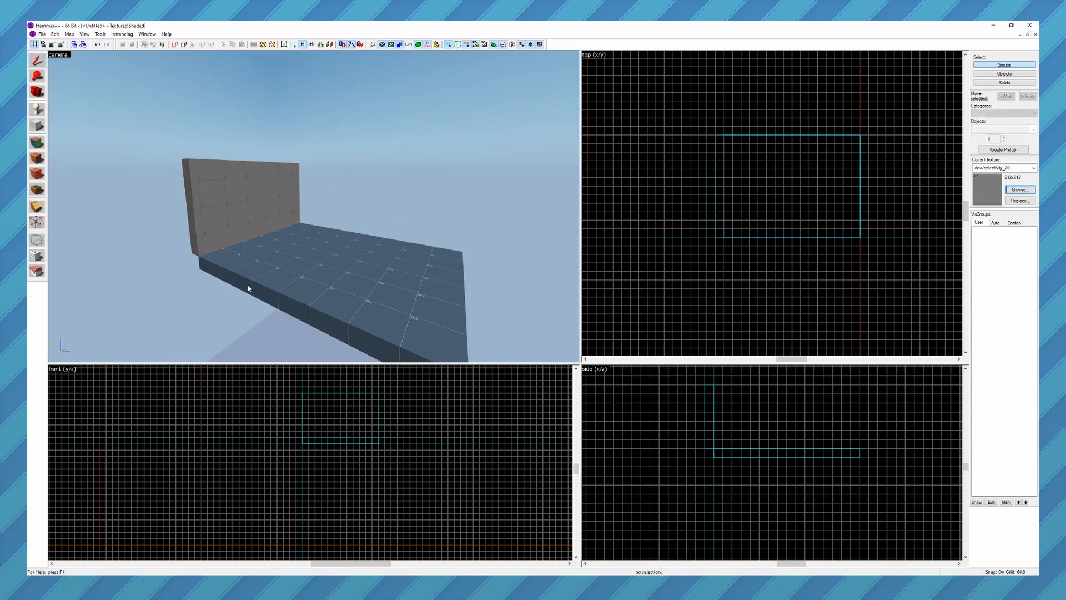
# Select the floor block and apply the dev/reflectivity_40 texture to its faces with the texture application tool
pyautogui.click(339, 267)
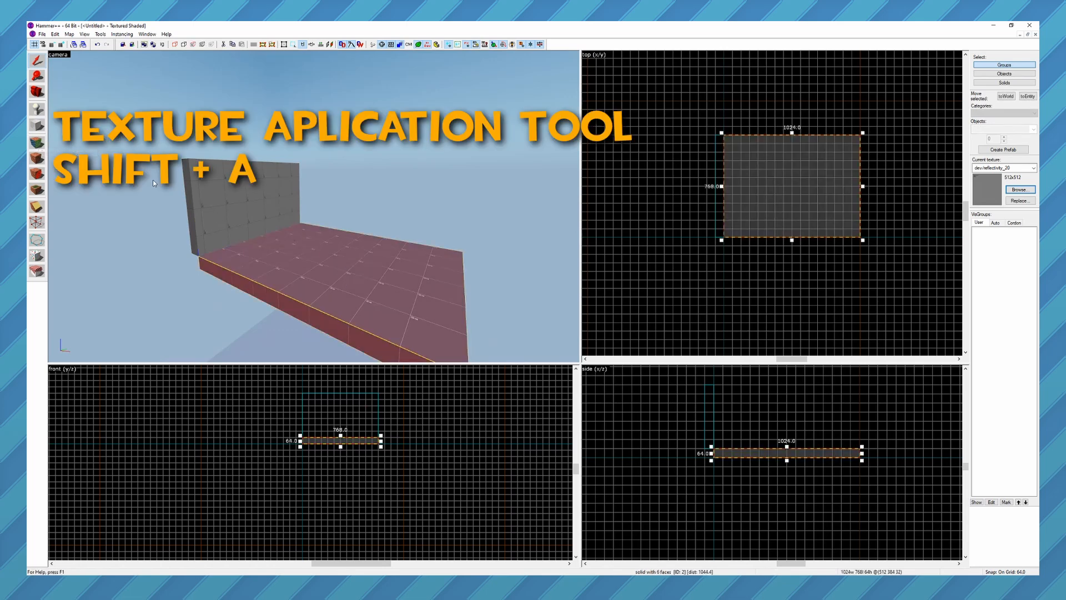
pyautogui.click(37, 143)
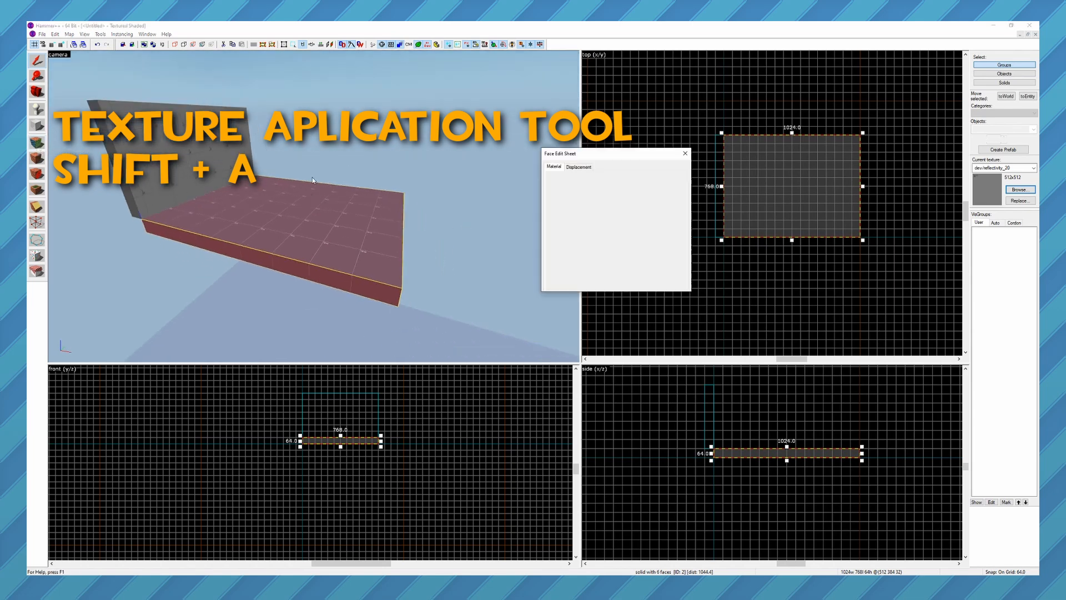
pyautogui.moveTo(594, 154); pyautogui.dragTo(473, 162)
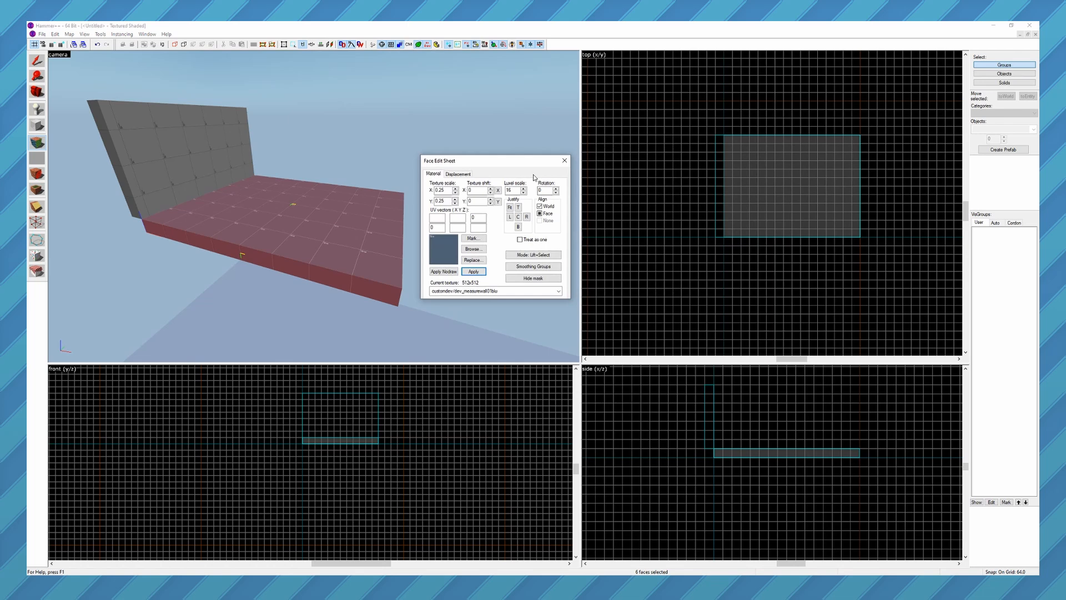
pyautogui.click(474, 250)
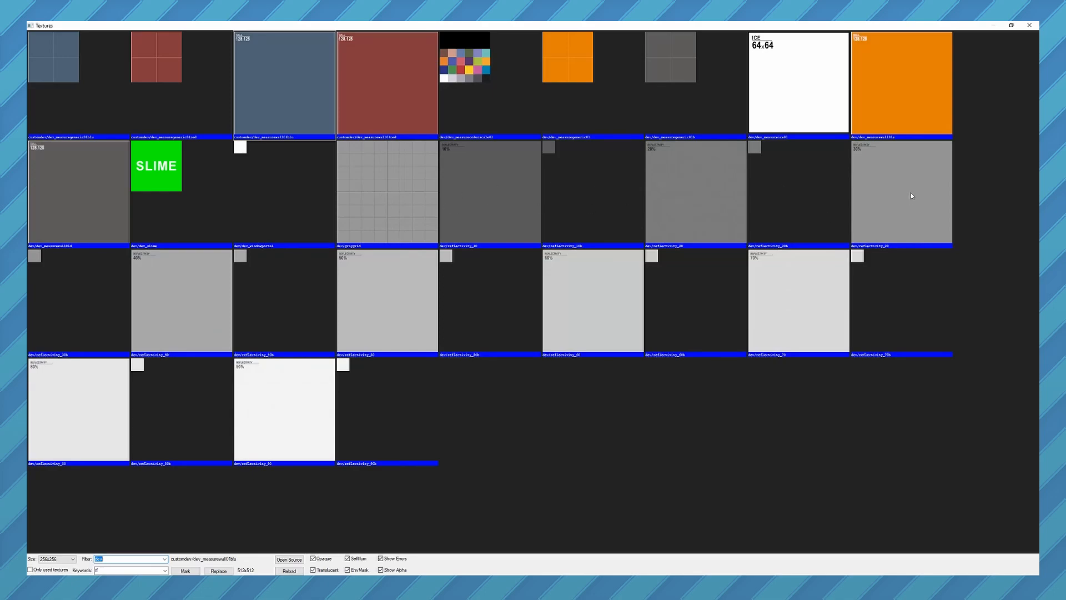
pyautogui.doubleClick(193, 283)
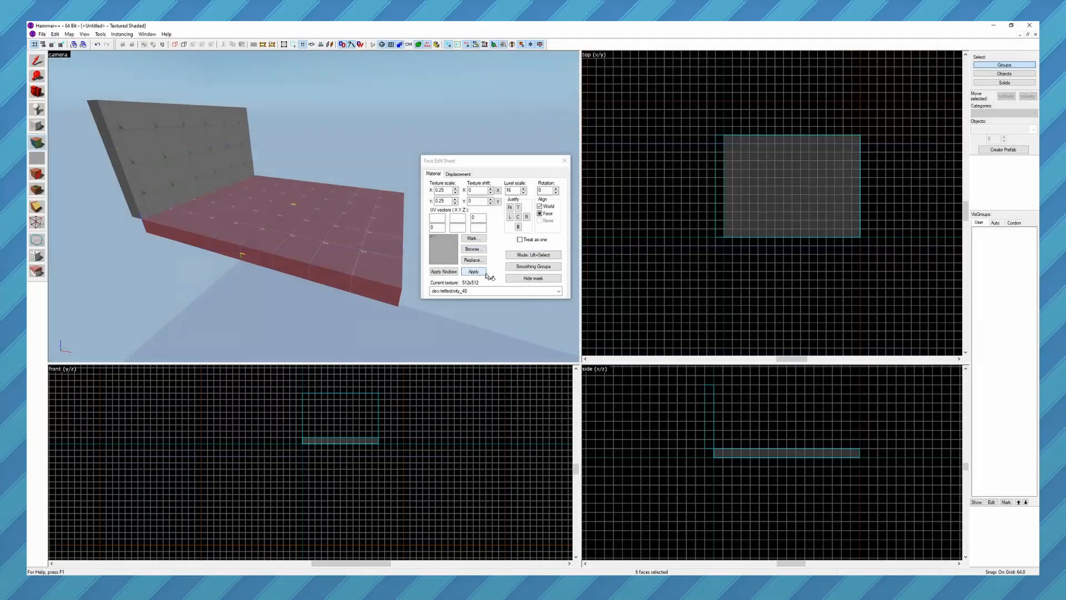
pyautogui.click(475, 270)
# Open the texture browser, clear the dev name filter, and return to the beginning of the full texture list
pyautogui.click(475, 250)
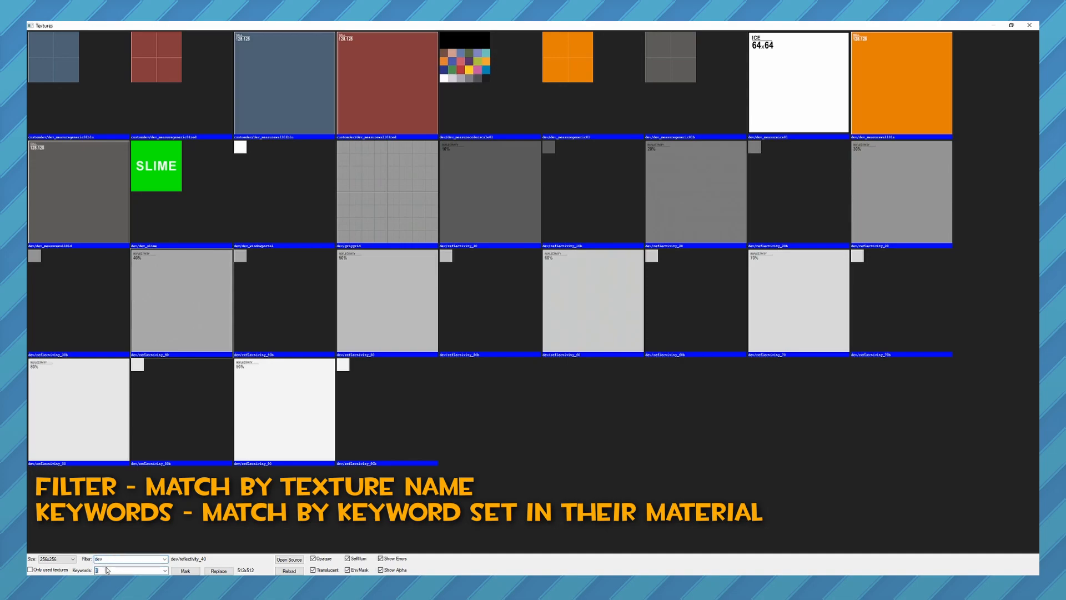
pyautogui.press('BackSpace')
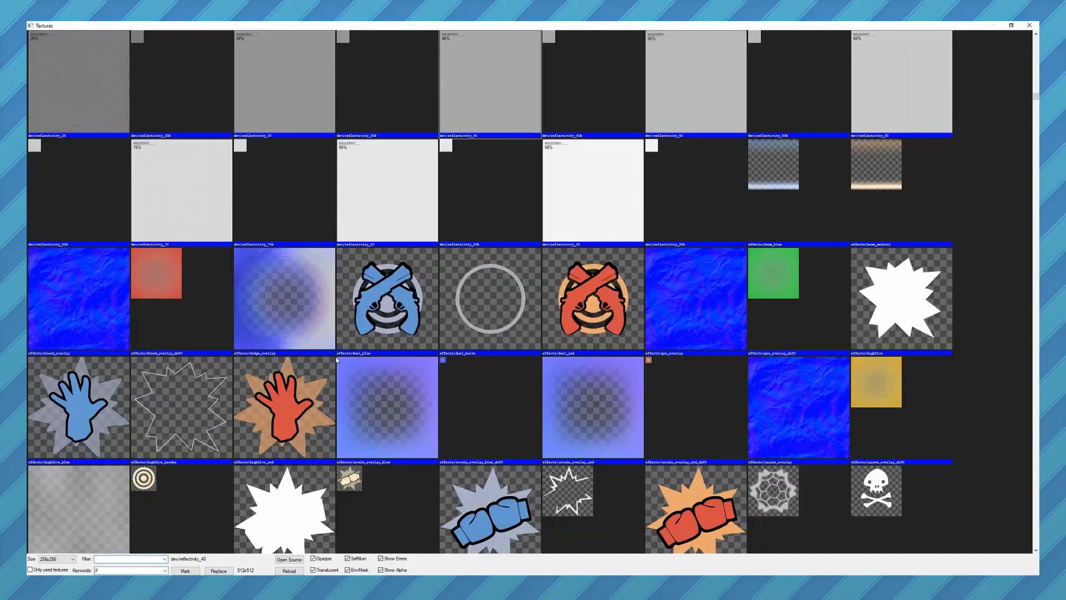
pyautogui.scroll(-2, 437, 315)
pyautogui.scroll(-15, 437, 315)
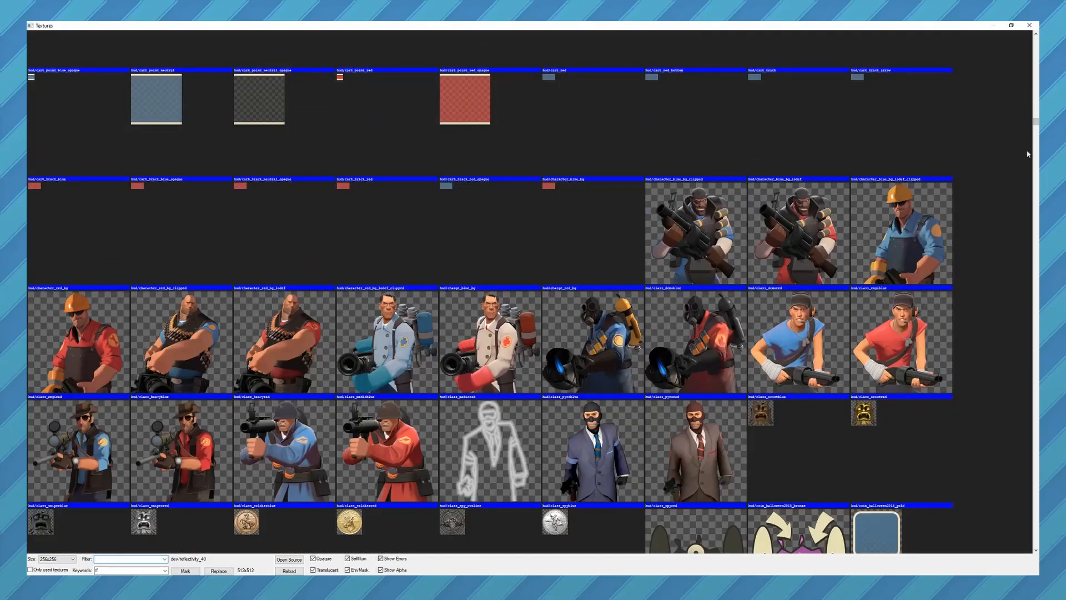
pyautogui.moveTo(1036, 122); pyautogui.dragTo(1034, 32)
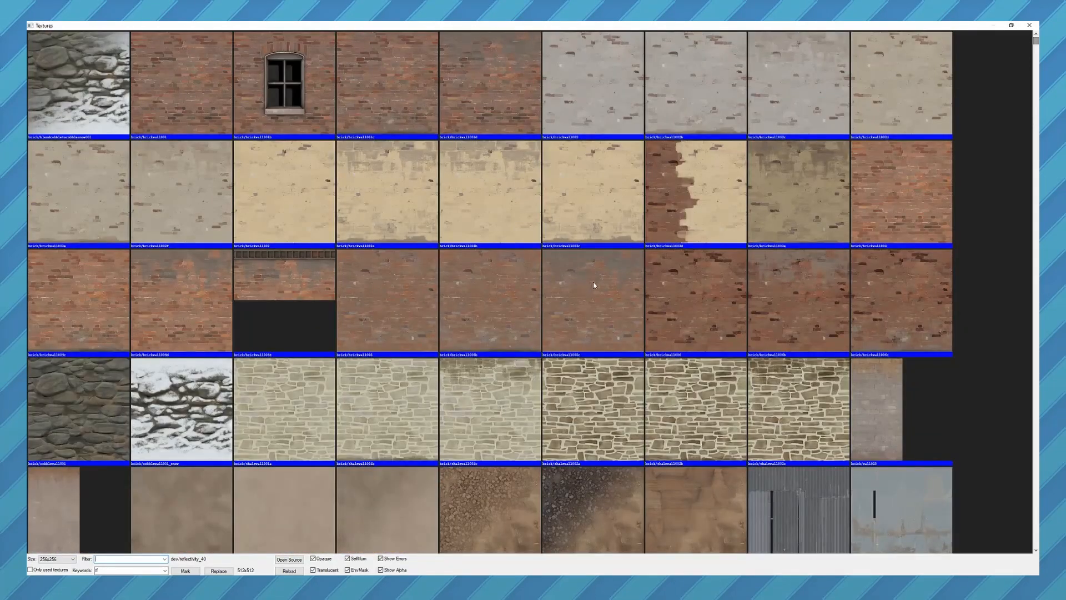
# Browse the full texture library, highlighting brick/brickwall001 and coalmines/red_wall3_middle along the way
pyautogui.scroll(-5, 528, 338)
pyautogui.scroll(5, 524, 341)
pyautogui.click(208, 92)
pyautogui.scroll(-10, 429, 215)
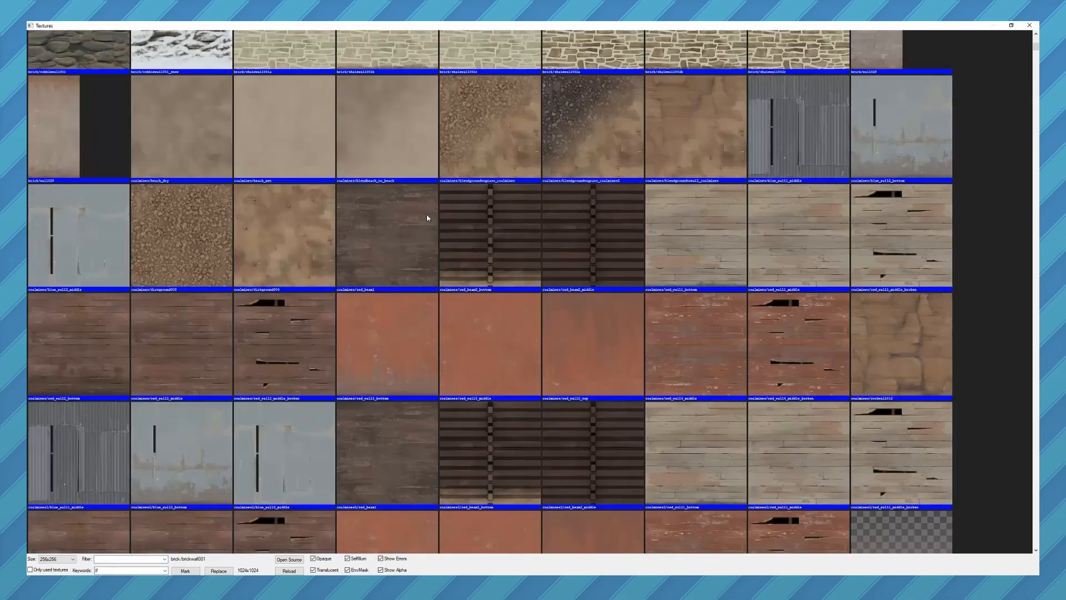
pyautogui.click(507, 258)
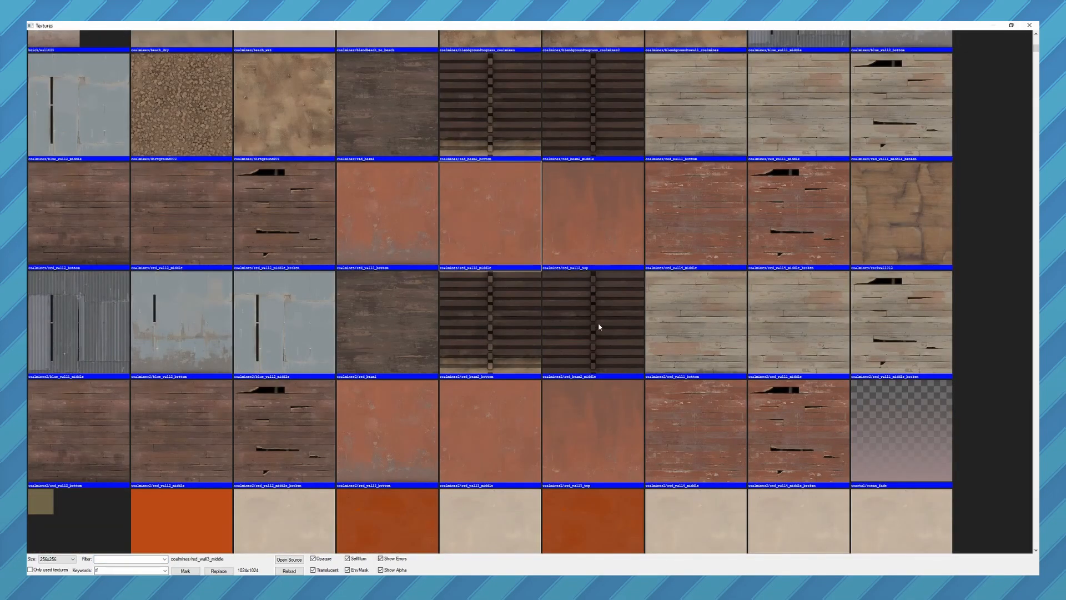
pyautogui.scroll(-15, 600, 327)
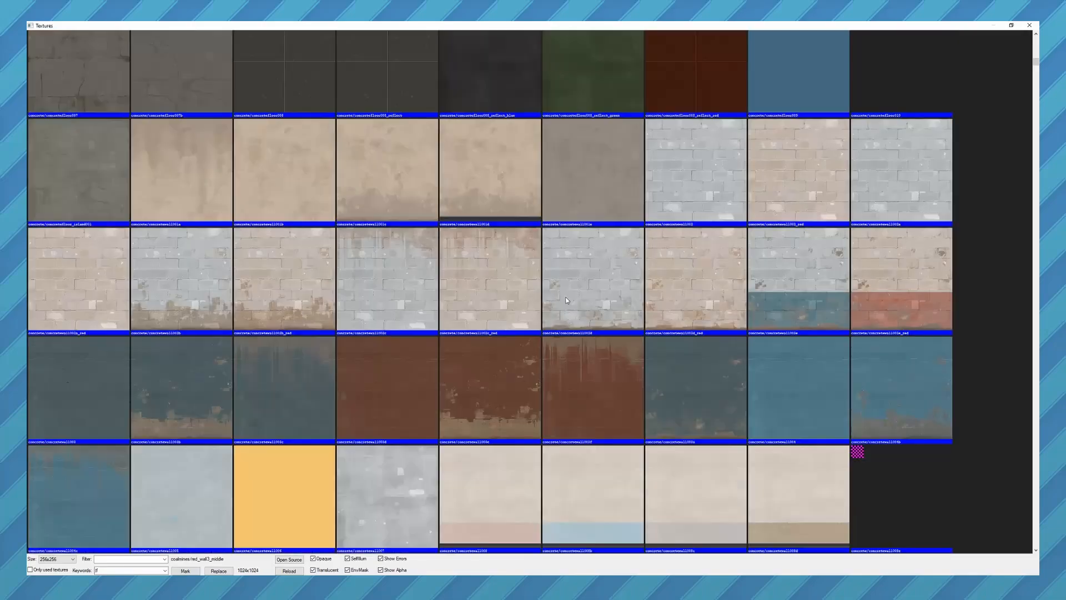
pyautogui.scroll(-20, 566, 299)
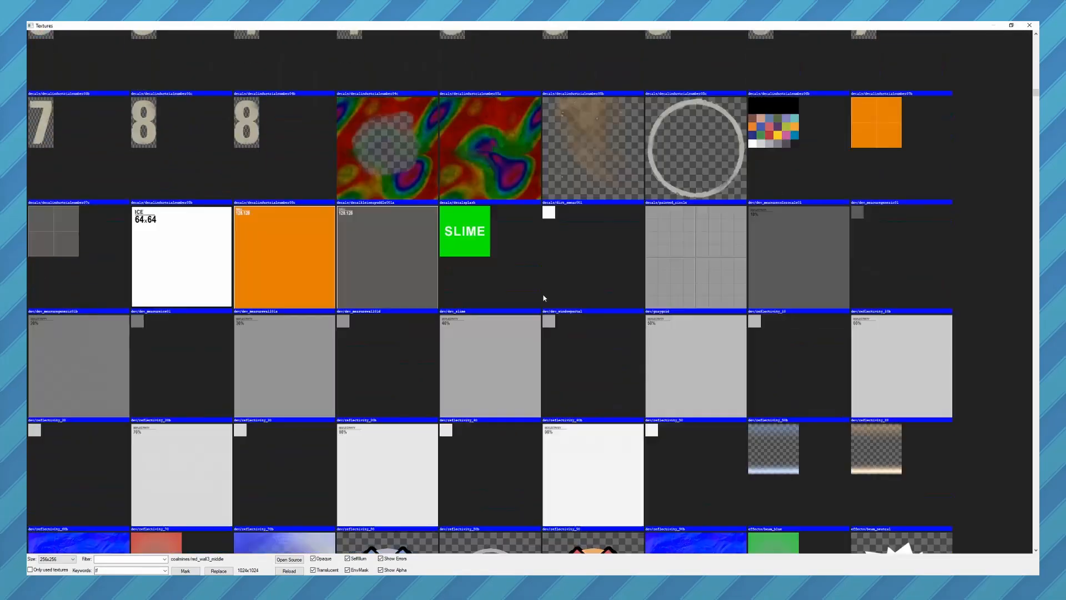
pyautogui.scroll(-20, 543, 298)
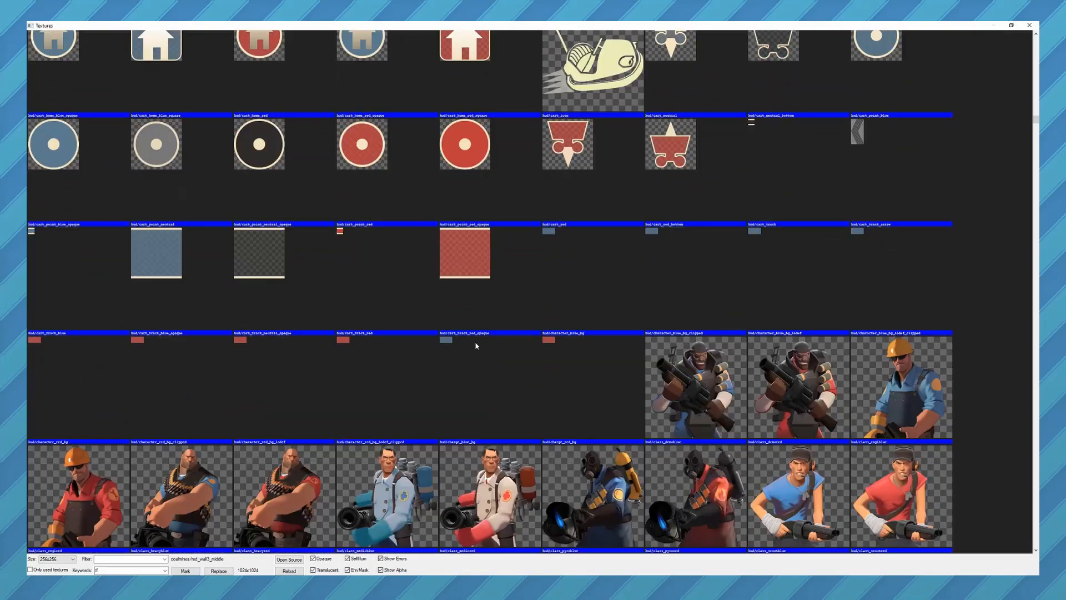
pyautogui.scroll(-2, 476, 346)
# Filter the textures by the name "brick" and look through the matching wall materials
pyautogui.click(106, 560)
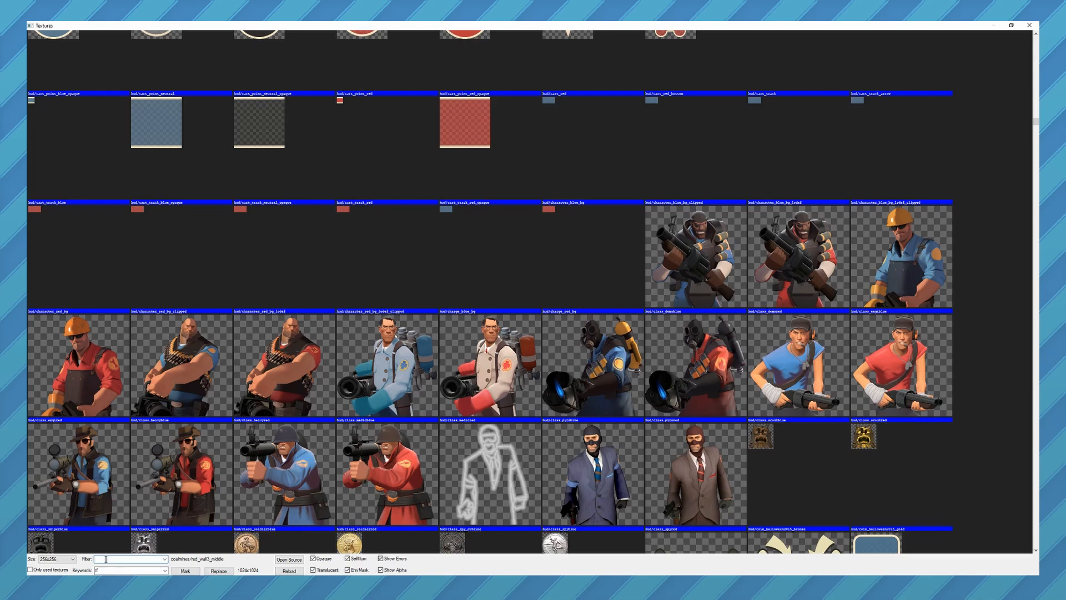
pyautogui.write('brick')
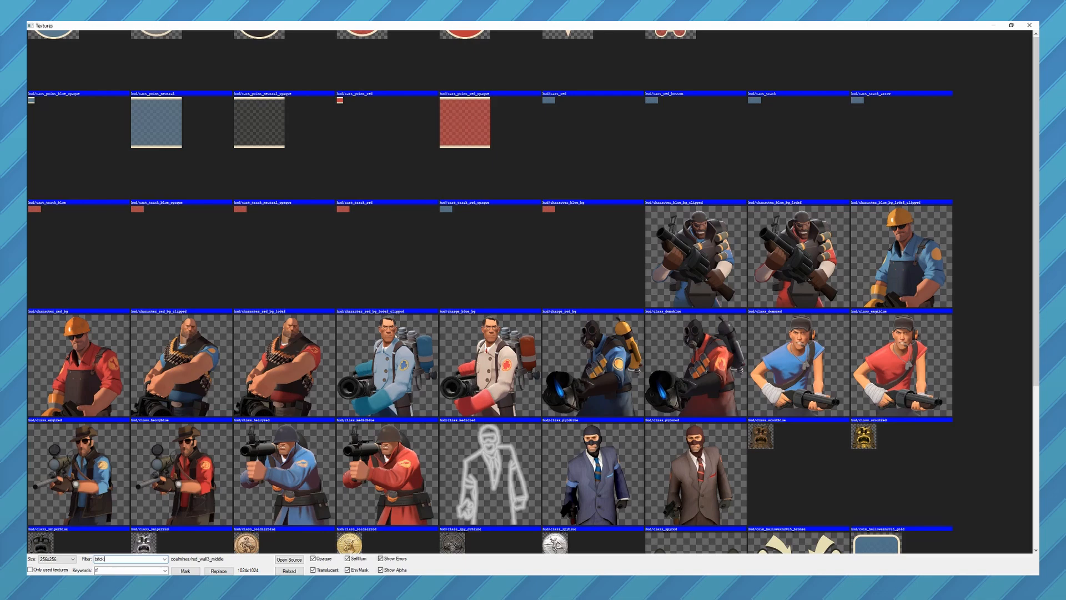
pyautogui.scroll(-5, 487, 273)
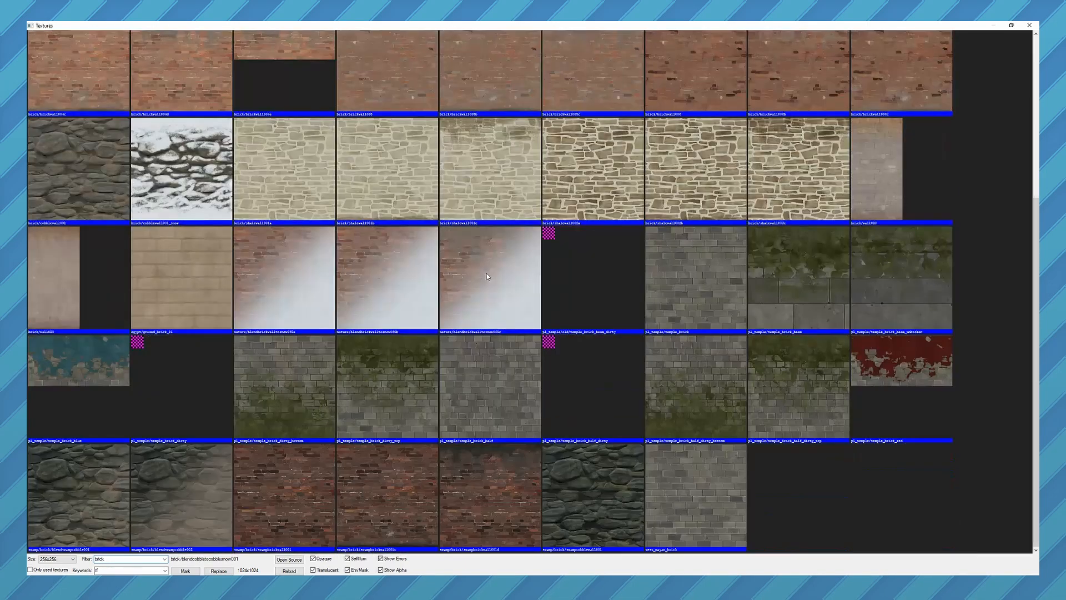
pyautogui.scroll(5, 488, 297)
pyautogui.scroll(-4, 386, 396)
pyautogui.scroll(4, 740, 422)
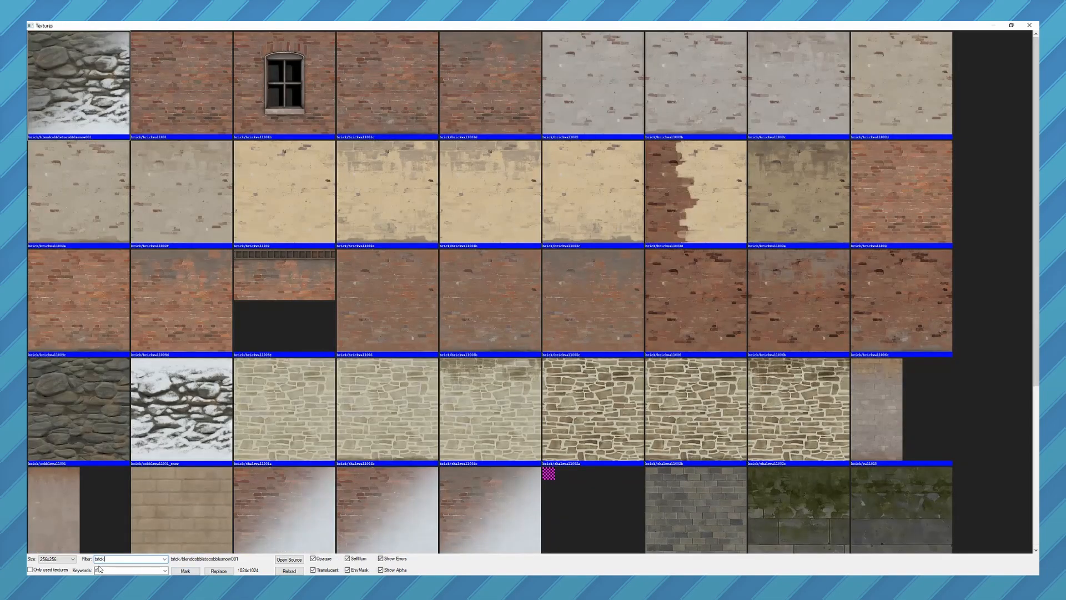
pyautogui.scroll(-4, 668, 456)
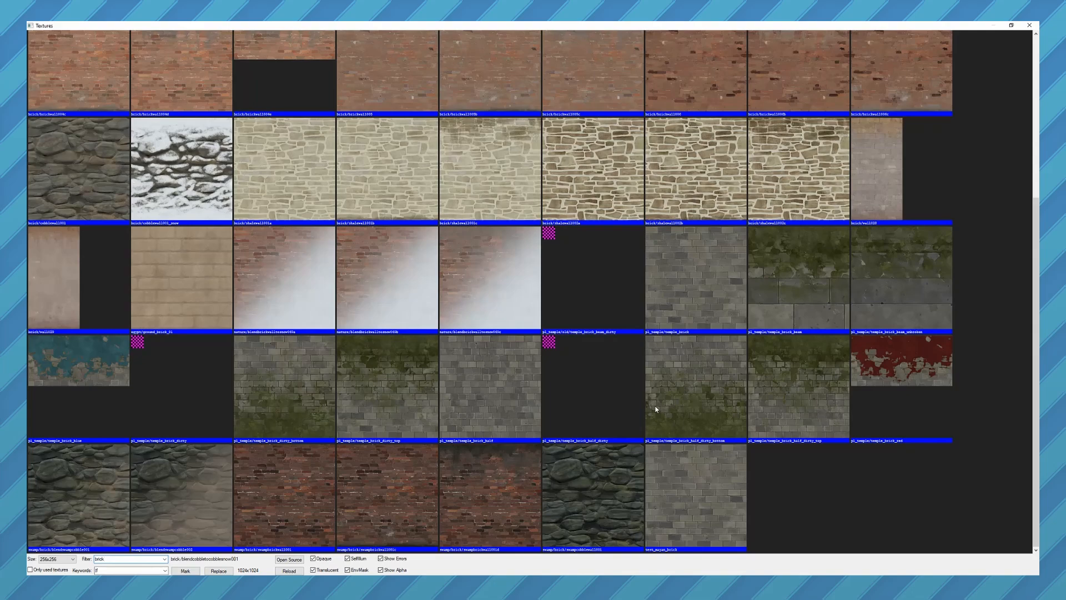
# Filter the textures by "conc", choose concrete/concretefloor003, and apply it to all faces of the floor block
pyautogui.doubleClick(96, 559)
pyautogui.write('conc')
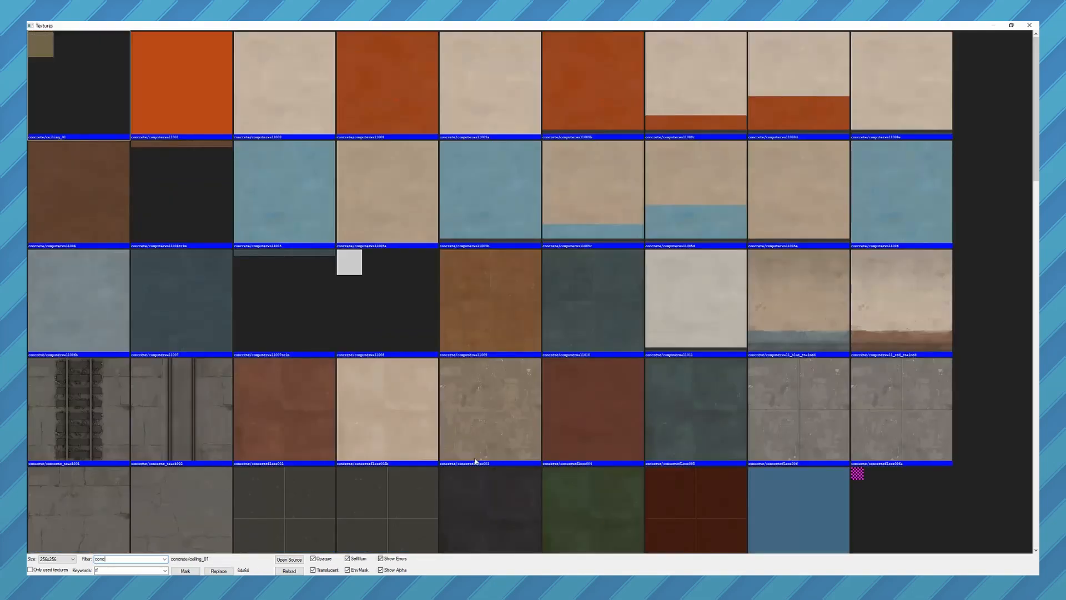
pyautogui.click(549, 439)
pyautogui.scroll(-2, 552, 319)
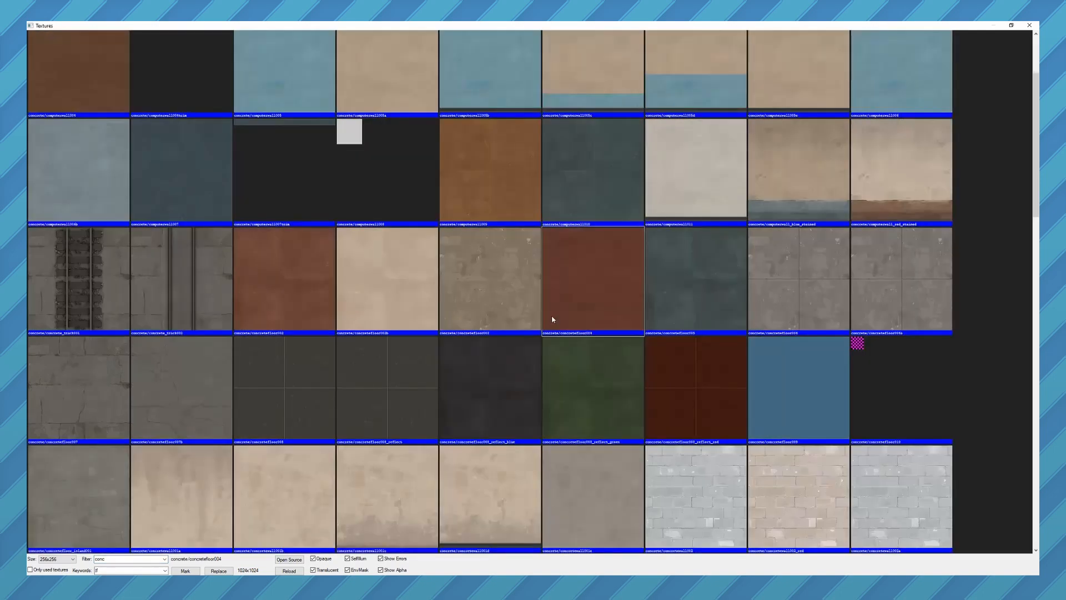
pyautogui.click(480, 274)
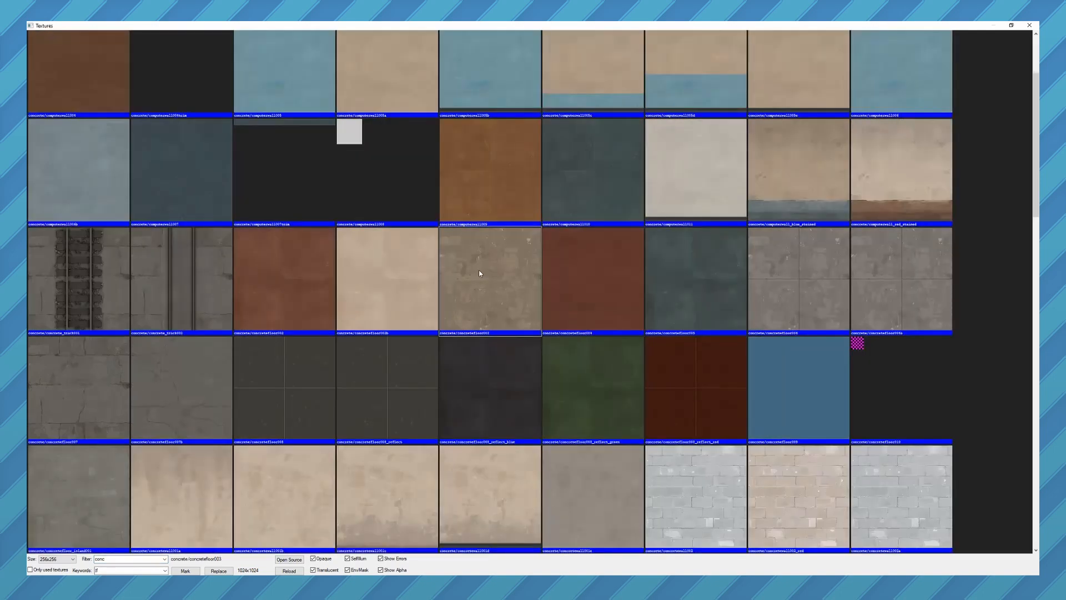
pyautogui.doubleClick(480, 274)
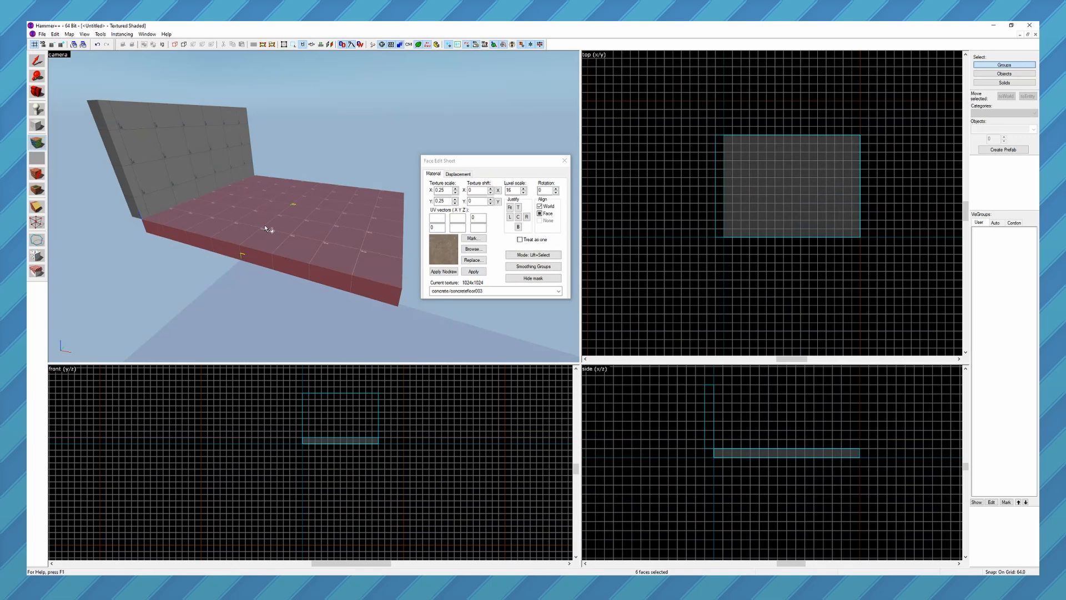
pyautogui.click(474, 272)
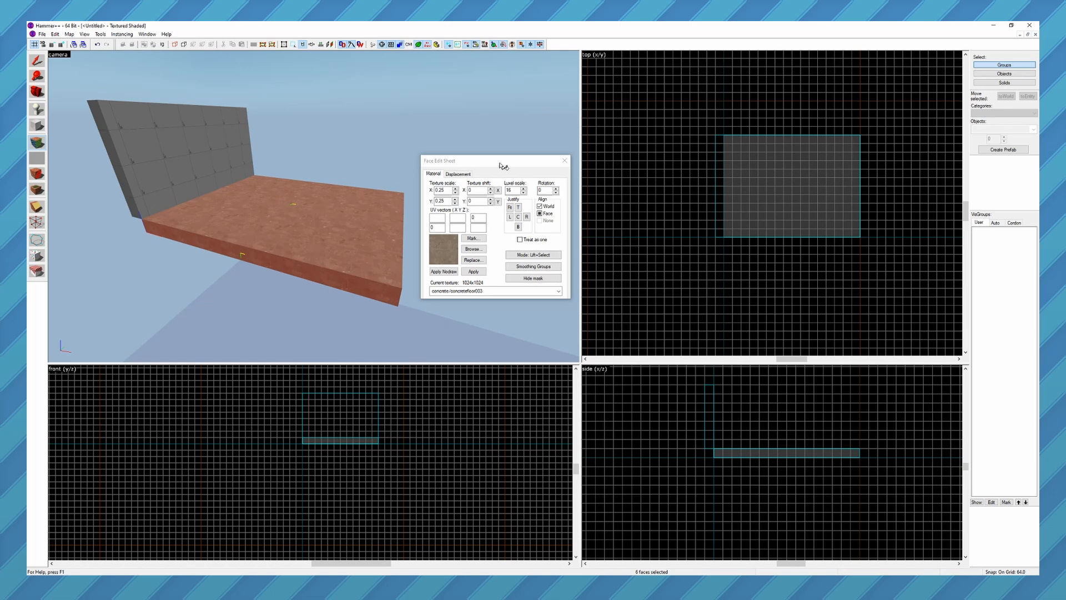
# Move the face sheet off the 3D scene and select the wall's inner face, the floor's top face, and the whole wall in turn
pyautogui.moveTo(500, 165); pyautogui.dragTo(509, 179)
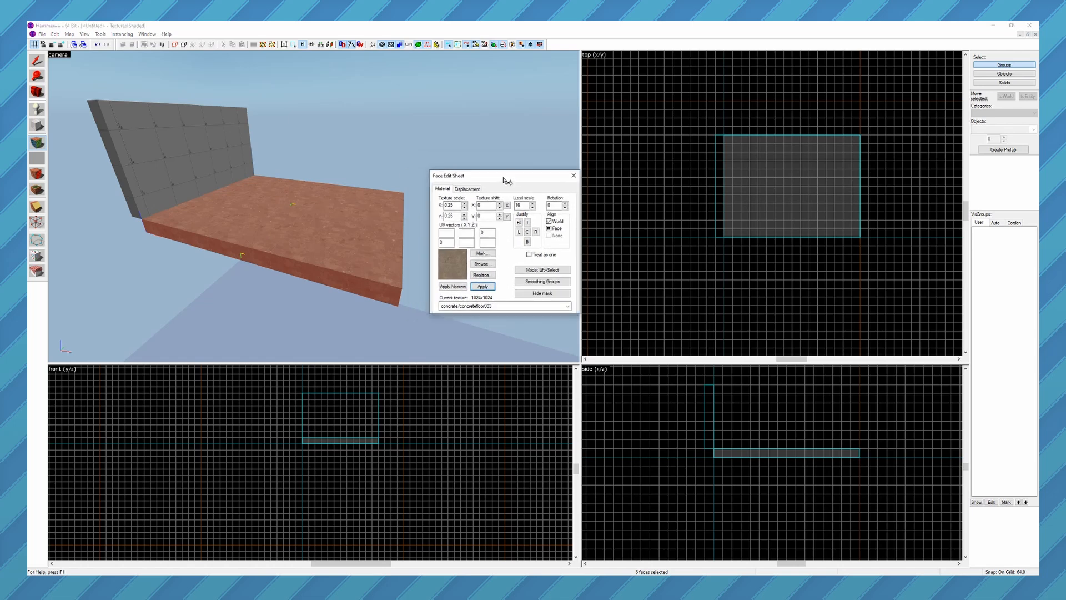
pyautogui.moveTo(517, 181); pyautogui.dragTo(517, 187)
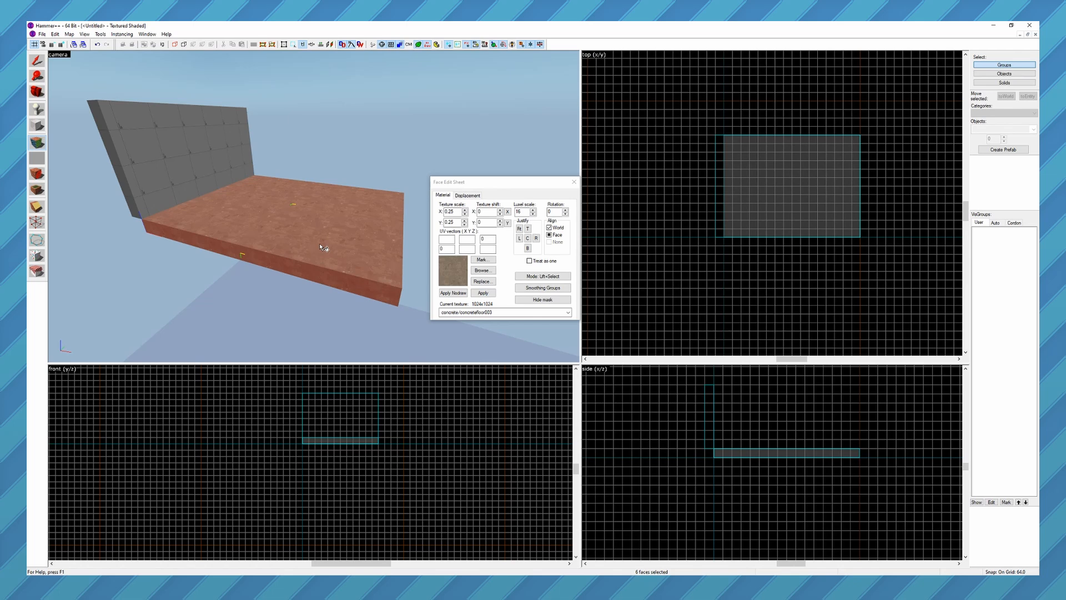
pyautogui.click(205, 165)
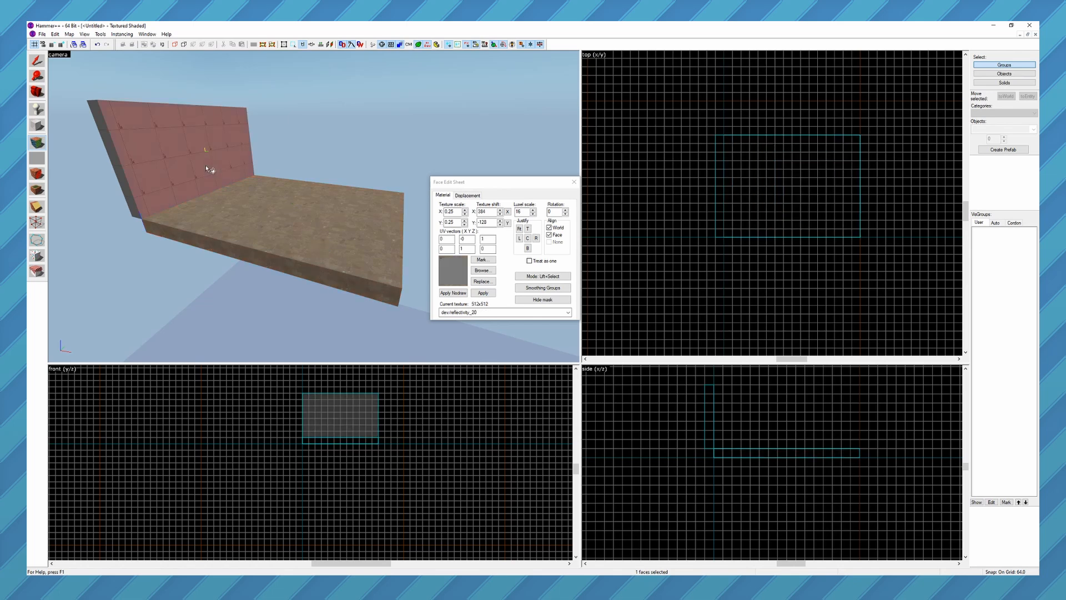
pyautogui.click(276, 224)
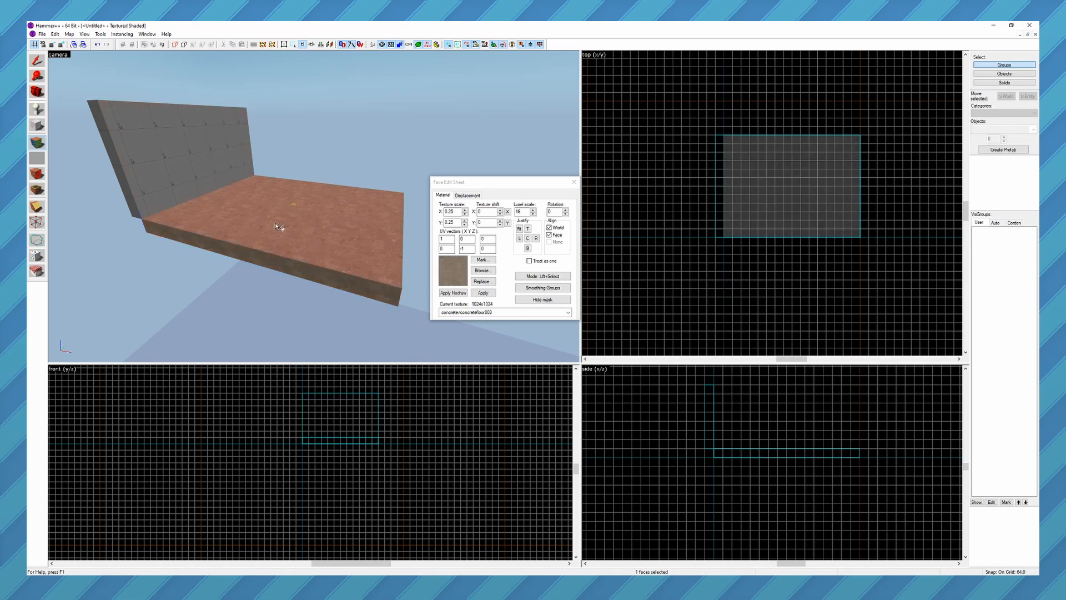
pyautogui.keyDown('shift'); pyautogui.click(213, 173); pyautogui.keyUp('shift')
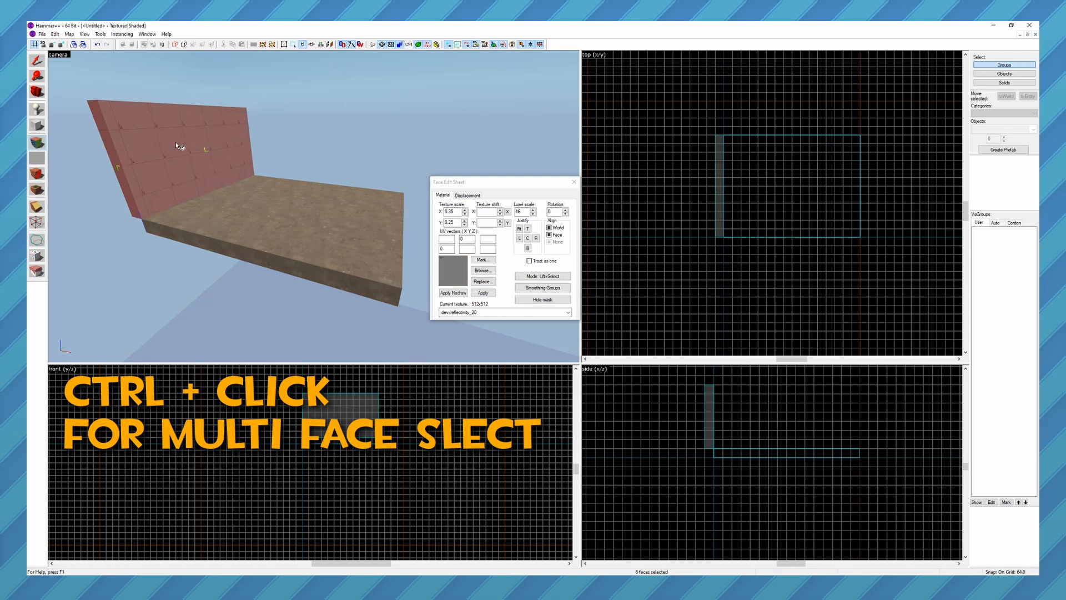
# Select the floor's top and front side faces together with the wall's inner and end faces as one multi-face selection
pyautogui.click(240, 198)
pyautogui.keyDown('ctrl'); pyautogui.click(201, 160); pyautogui.keyUp('ctrl')
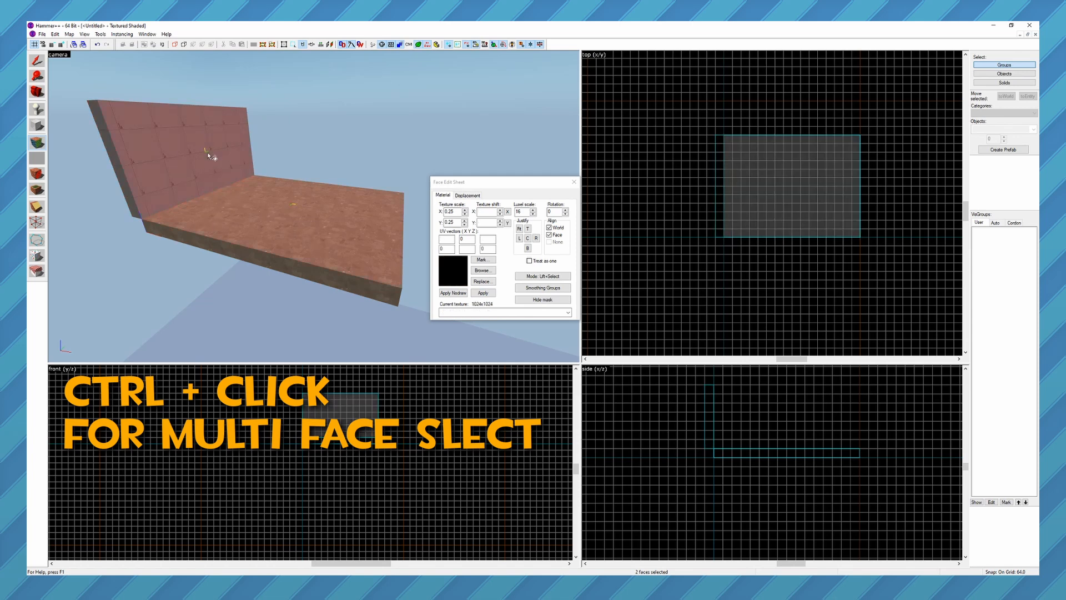
pyautogui.keyDown('ctrl'); pyautogui.click(204, 248); pyautogui.keyUp('ctrl')
pyautogui.keyDown('ctrl'); pyautogui.click(128, 183); pyautogui.keyUp('ctrl')
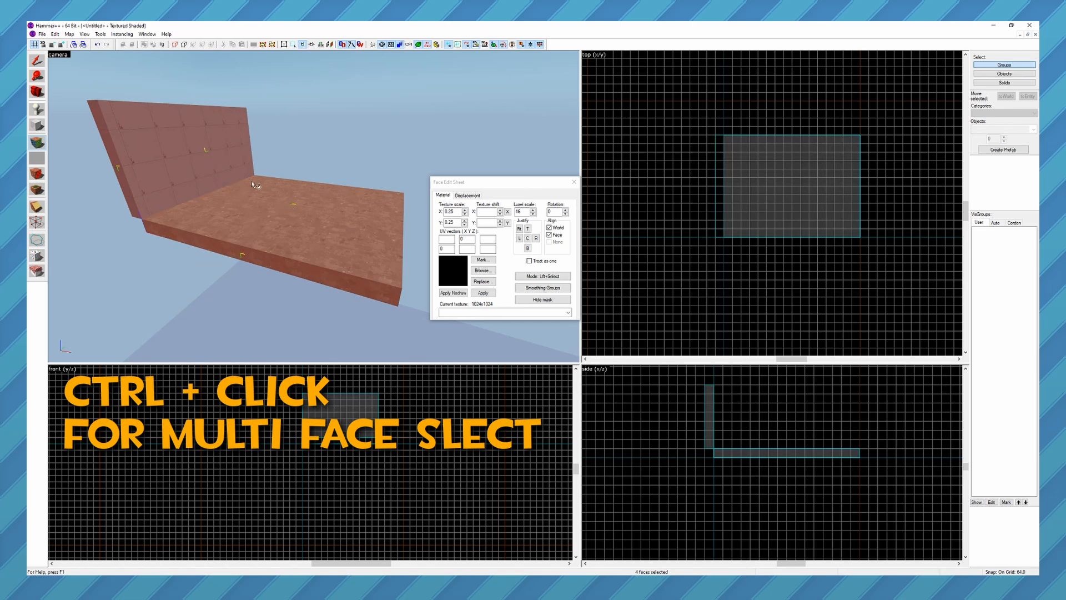
# Select every face of the wall block and apply the dev/reflectivity_20 texture to it
pyautogui.click(309, 221)
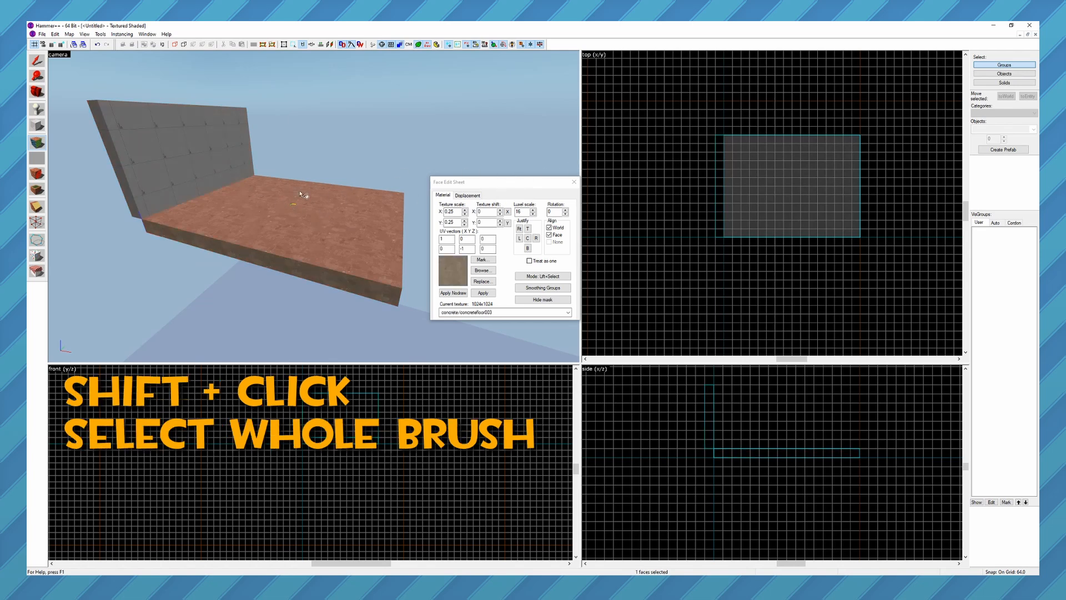
pyautogui.keyDown('shift'); pyautogui.click(161, 148); pyautogui.keyUp('shift')
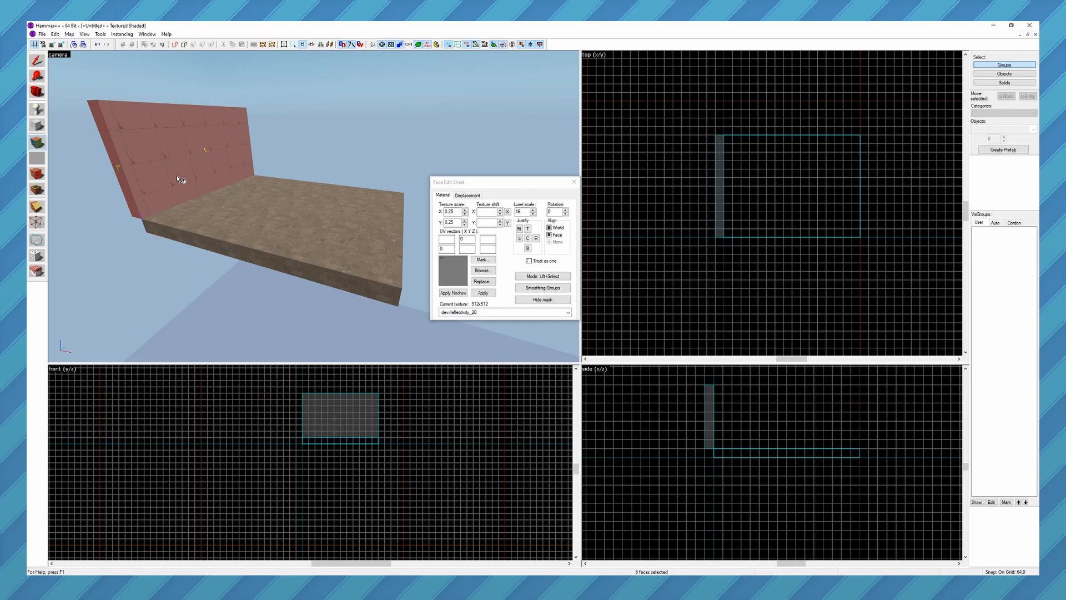
pyautogui.click(472, 312)
pyautogui.click(482, 356)
pyautogui.click(483, 293)
pyautogui.click(482, 270)
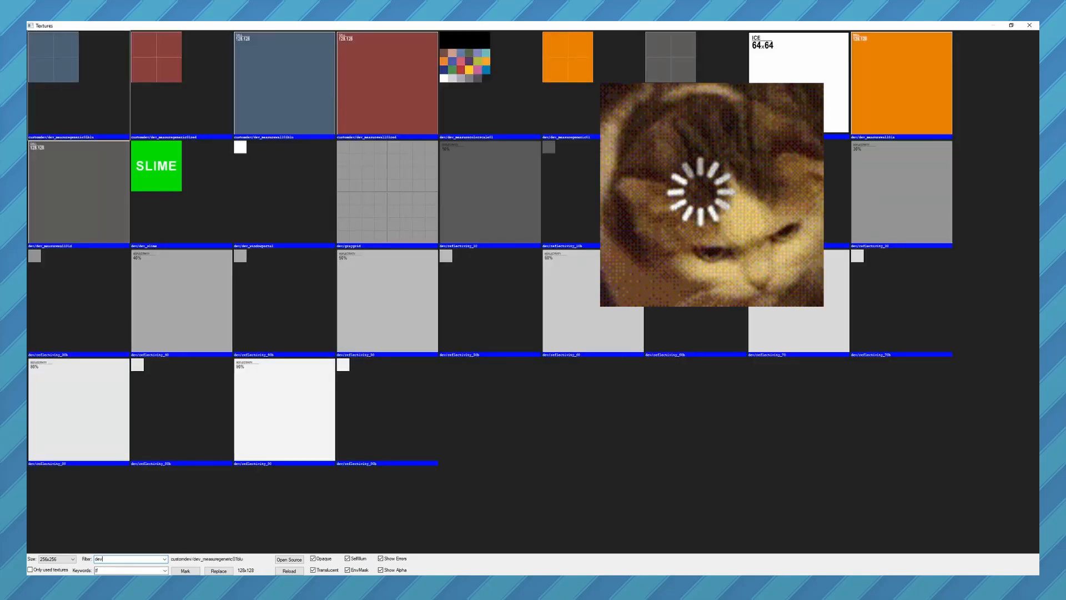
pyautogui.doubleClick(652, 208)
pyautogui.click(480, 295)
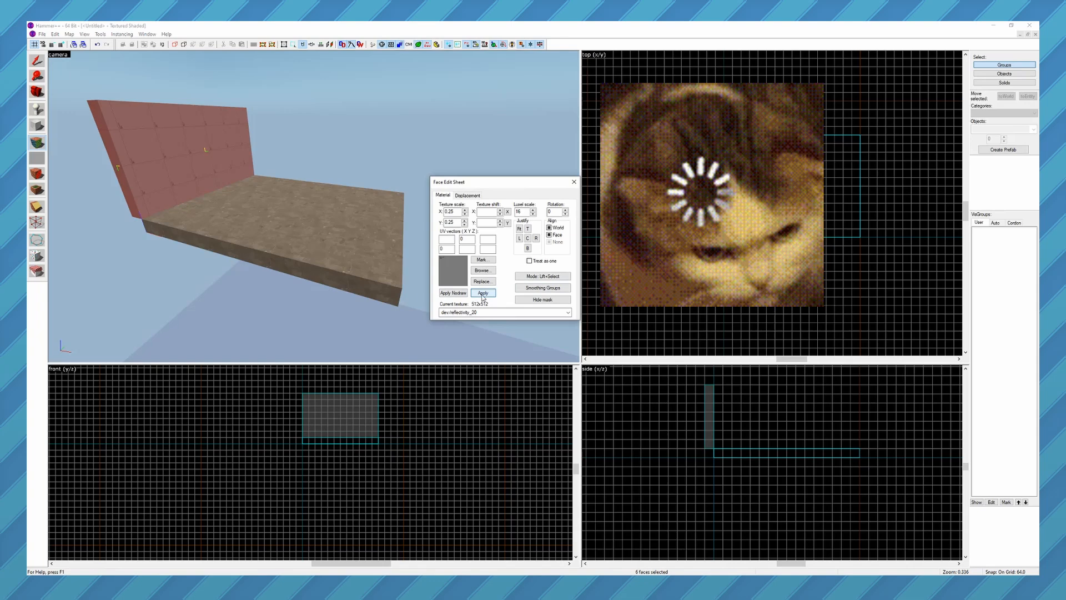
# Close the face editing sheet and inspect the textured floor and wall from several angles in the 3D view
pyautogui.click(574, 182)
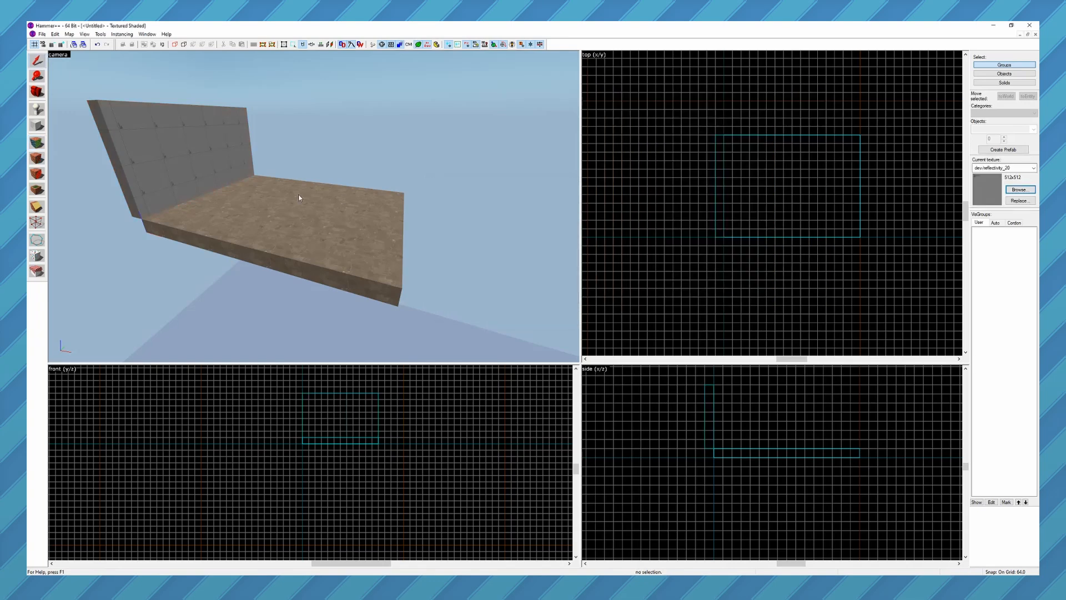
pyautogui.press('z')
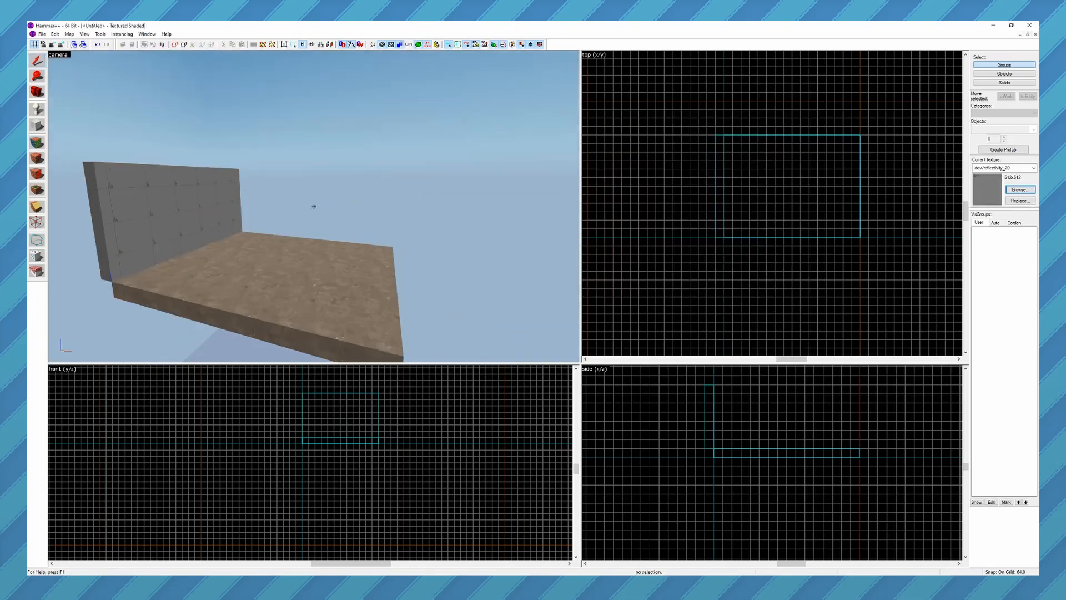
pyautogui.press('w')
pyautogui.press('s')
pyautogui.press('d')
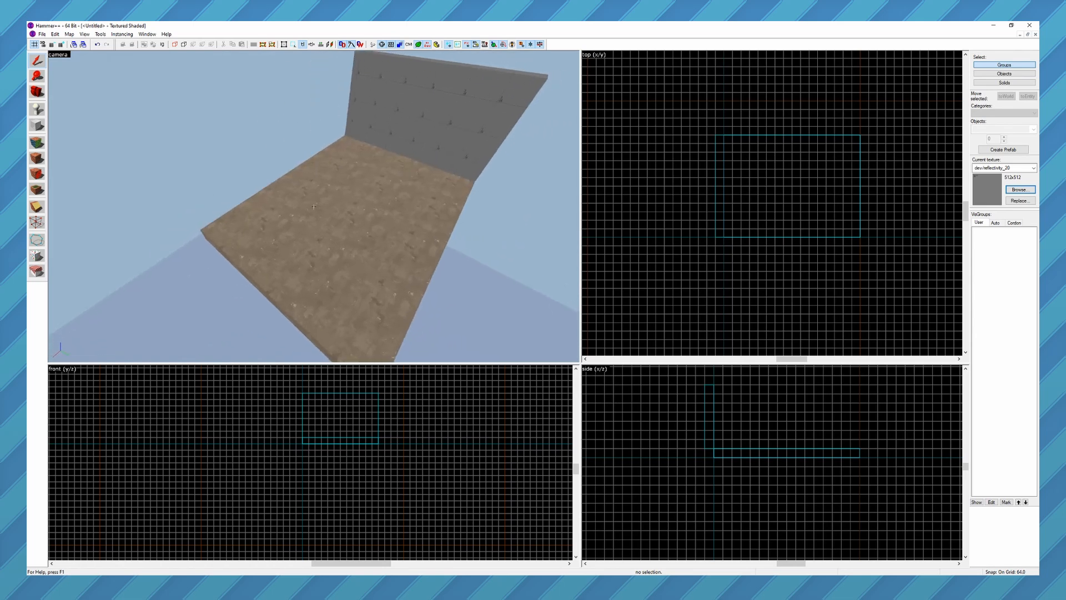
pyautogui.press('z')
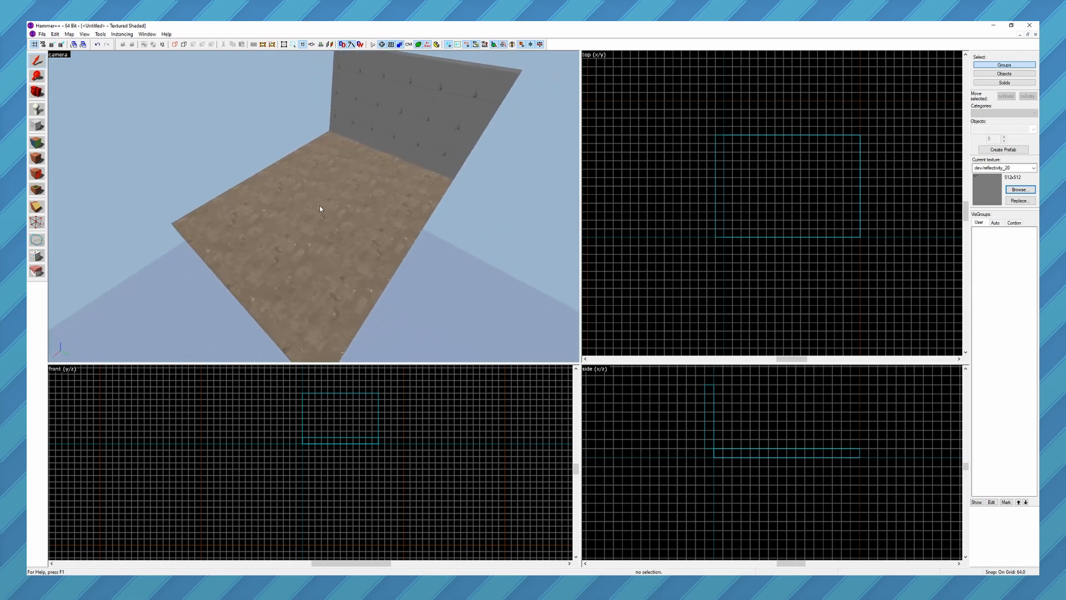
pyautogui.press('z')
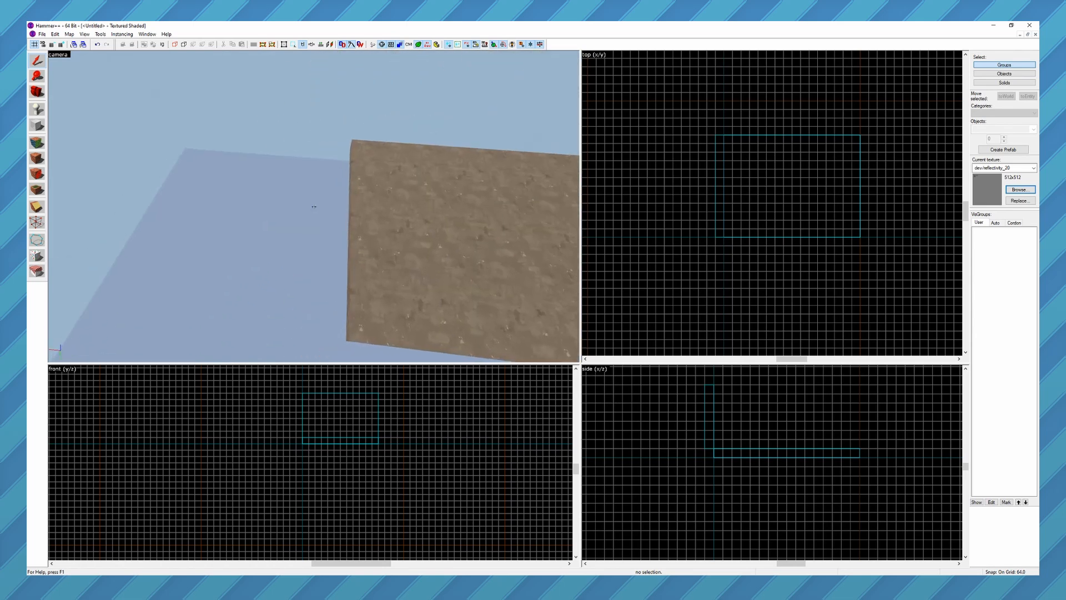
# Select the wall block and copy it to the opposite end of the floor in the top view, flush against the floor's edge
pyautogui.press('w')
pyautogui.press('z')
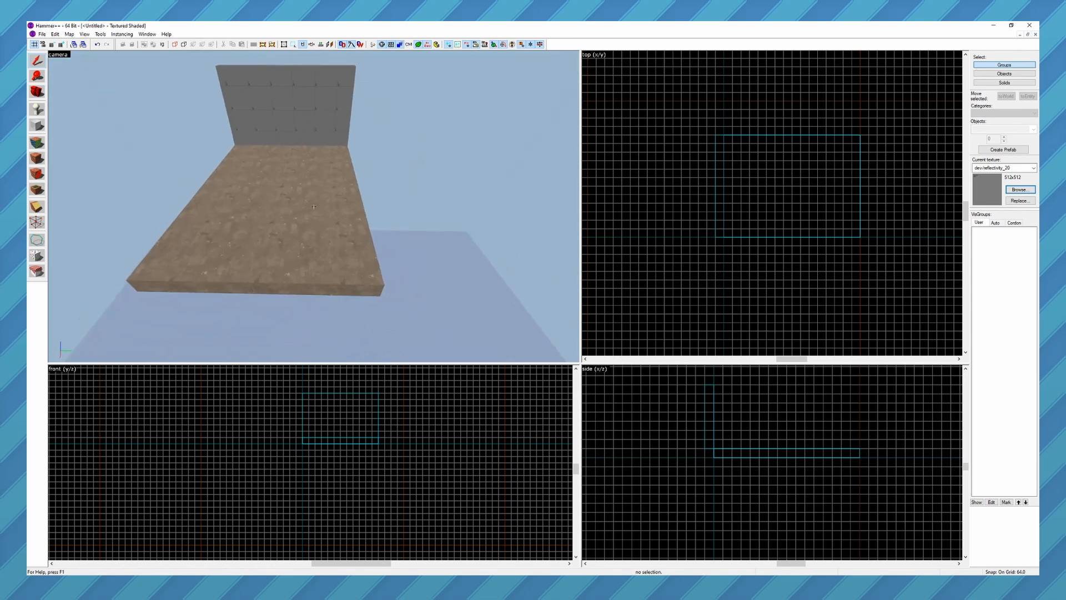
pyautogui.press('d')
pyautogui.press('z')
pyautogui.press('z')
pyautogui.press('s')
pyautogui.press('z')
pyautogui.click(340, 155)
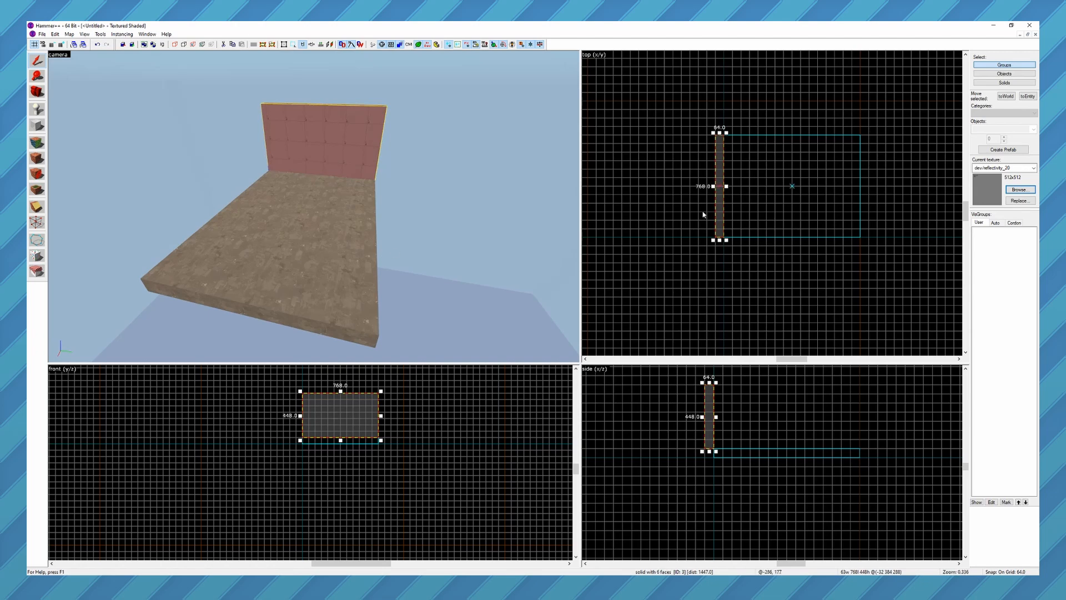
pyautogui.moveTo(802, 214); pyautogui.dragTo(759, 222, button='middle')
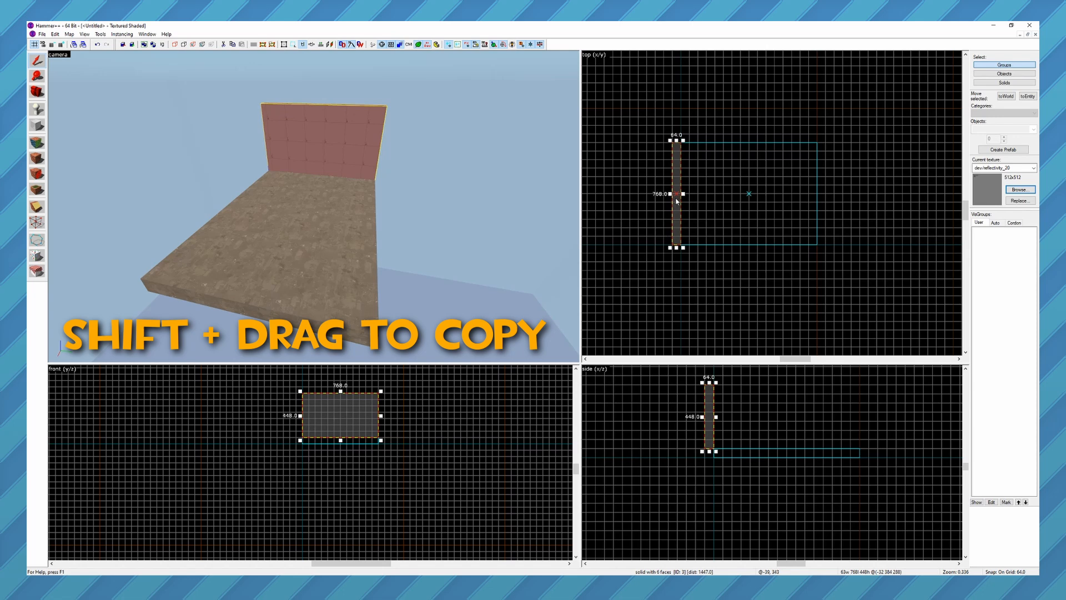
pyautogui.keyDown('shift'); pyautogui.moveTo(677, 201); pyautogui.dragTo(824, 194); pyautogui.keyUp('shift')
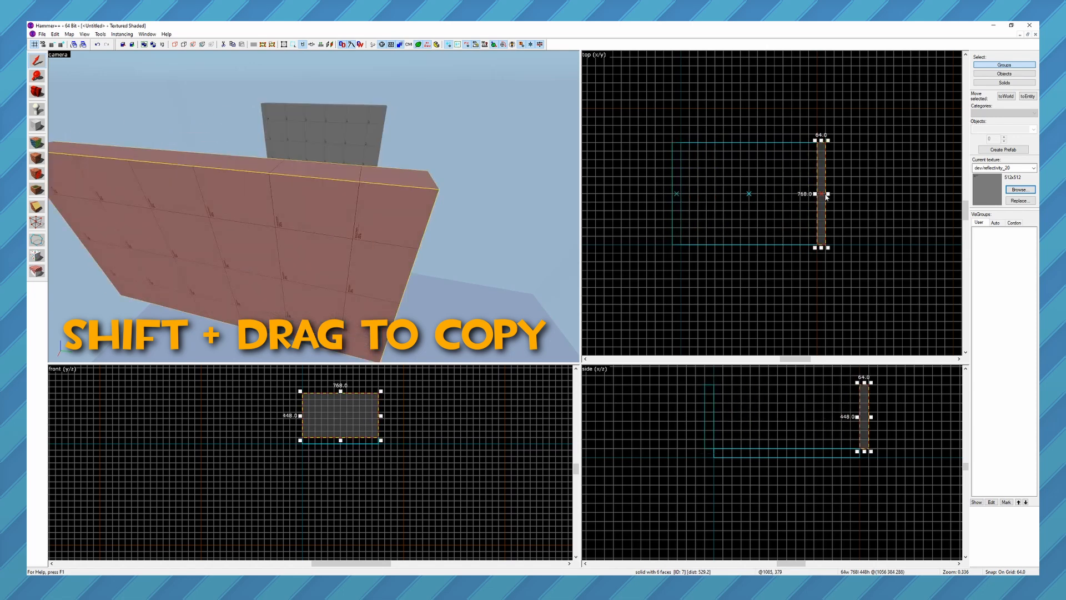
# Inspect the copied wall from several angles and select both end walls together
pyautogui.press('z')
pyautogui.press('w')
pyautogui.press('a')
pyautogui.press('s')
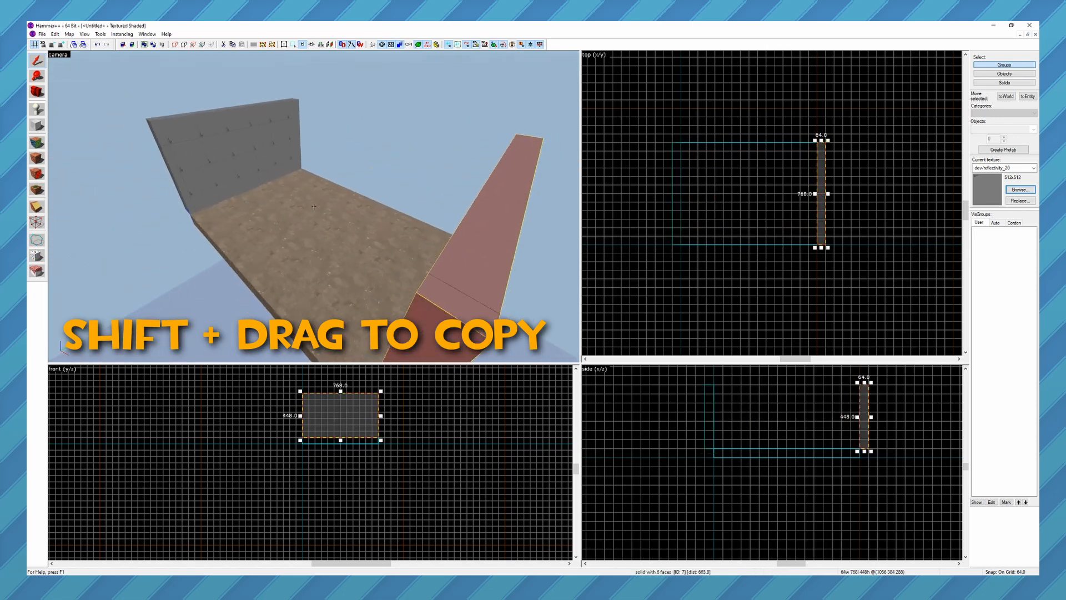
pyautogui.press('w')
pyautogui.press('z')
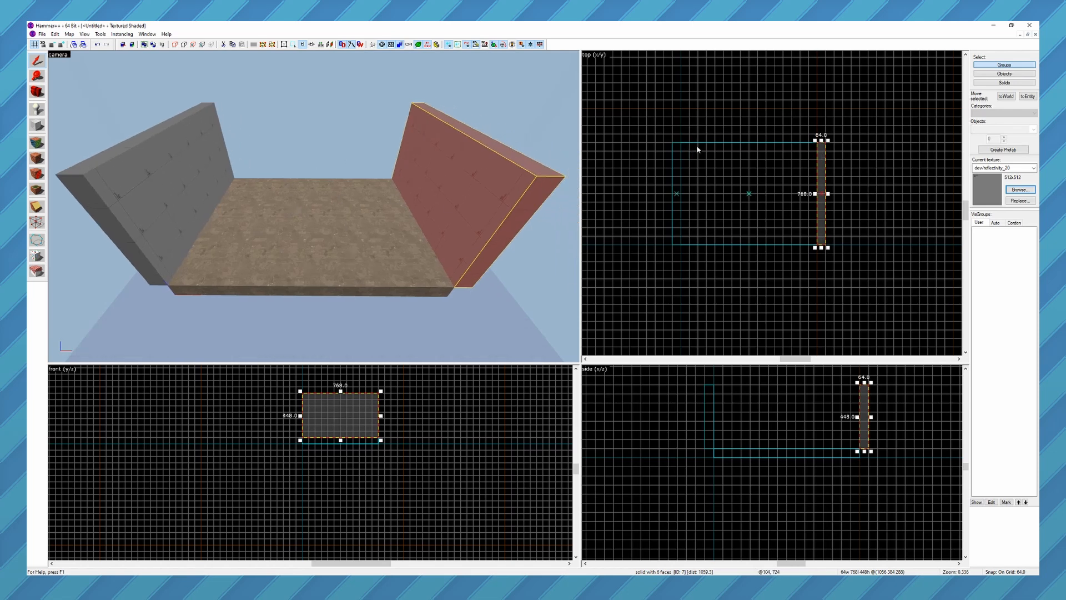
pyautogui.click(169, 208)
pyautogui.keyDown('ctrl'); pyautogui.click(492, 185); pyautogui.keyUp('ctrl')
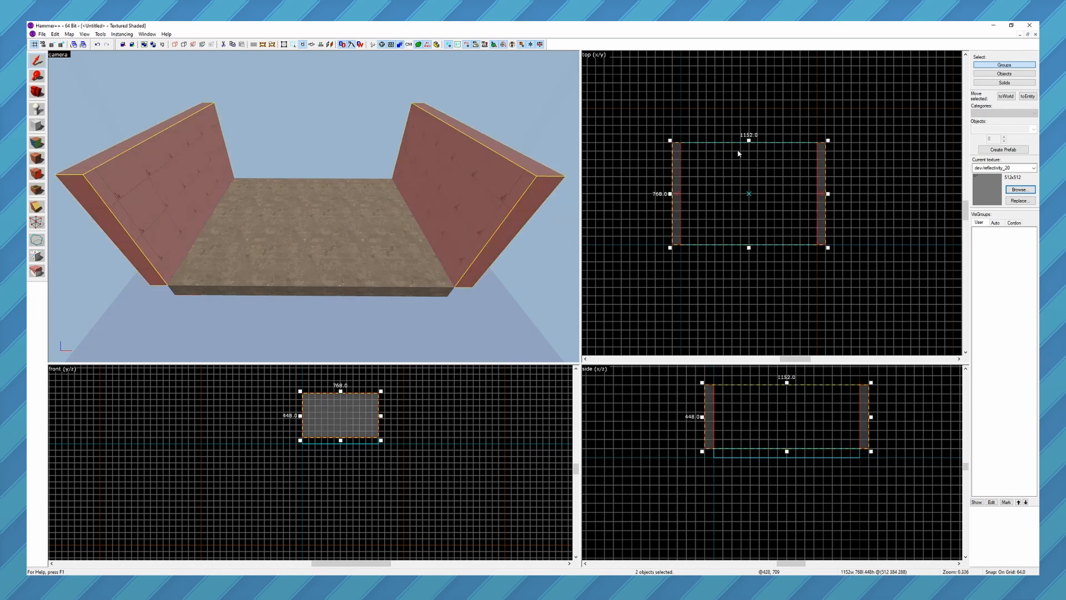
# Copy the original end wall and reshape the copy into a 1024 by 64 unit wall along the floor's back edge
pyautogui.click(179, 165)
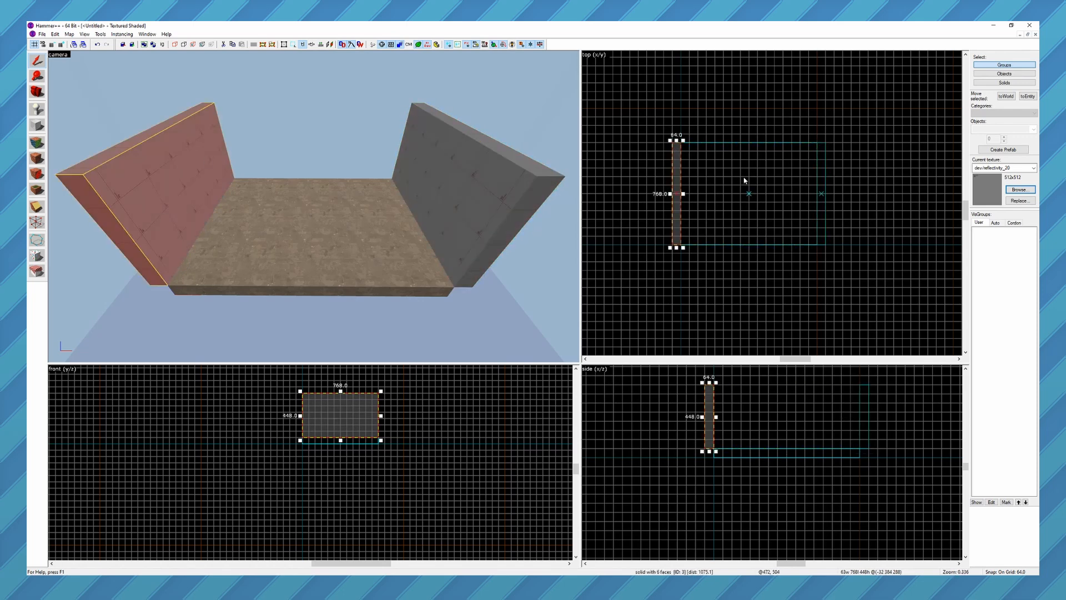
pyautogui.keyDown('shift'); pyautogui.moveTo(676, 160); pyautogui.dragTo(692, 130); pyautogui.keyUp('shift')
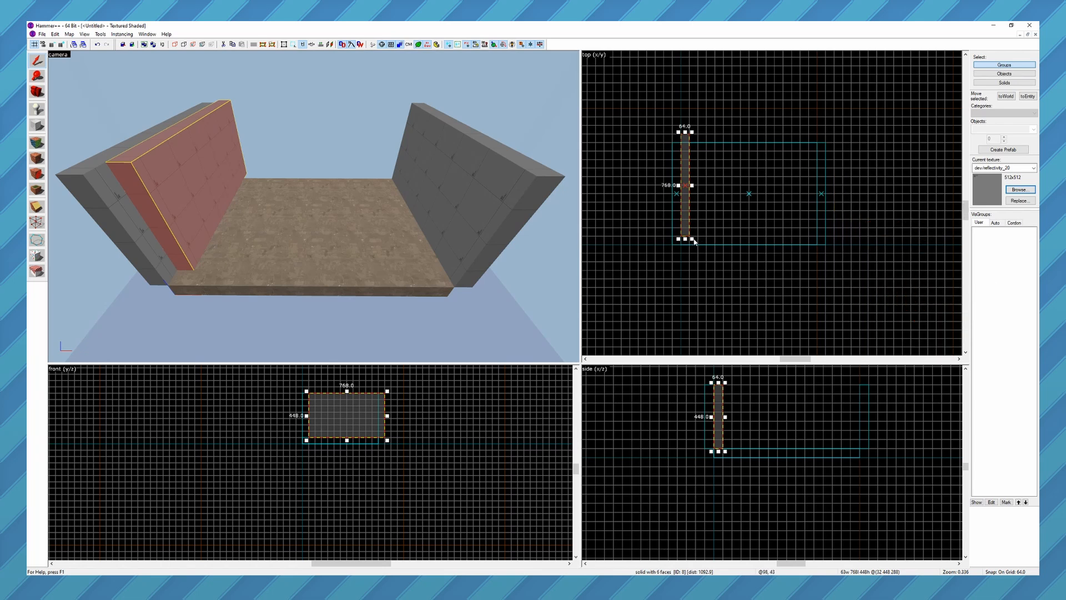
pyautogui.moveTo(692, 241); pyautogui.dragTo(822, 147)
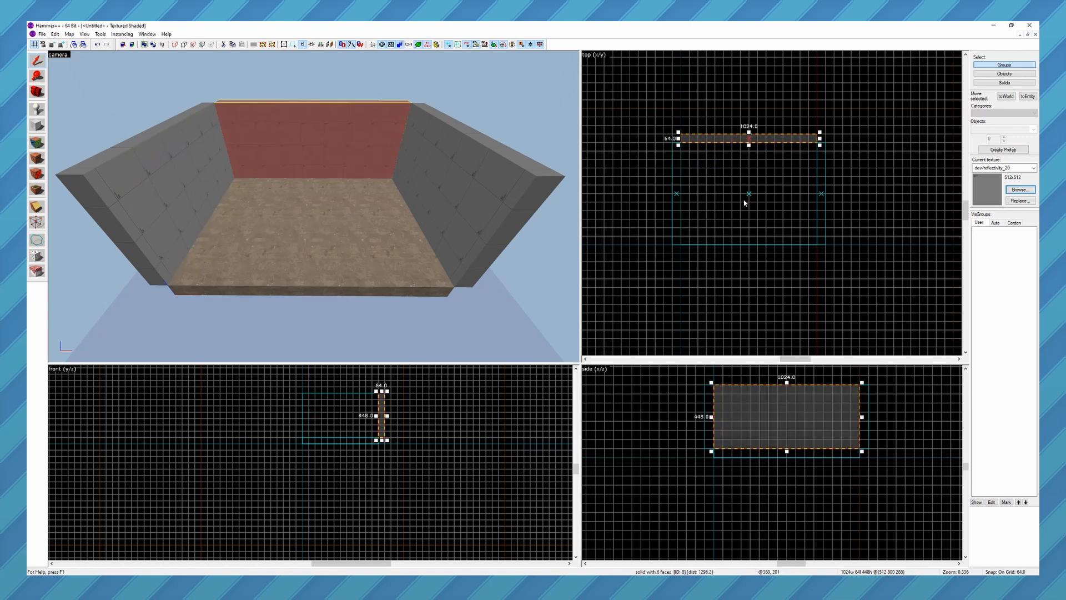
# Try rotating the back wall in the top view with the rotation handles, and undo the rotation
pyautogui.click(798, 142)
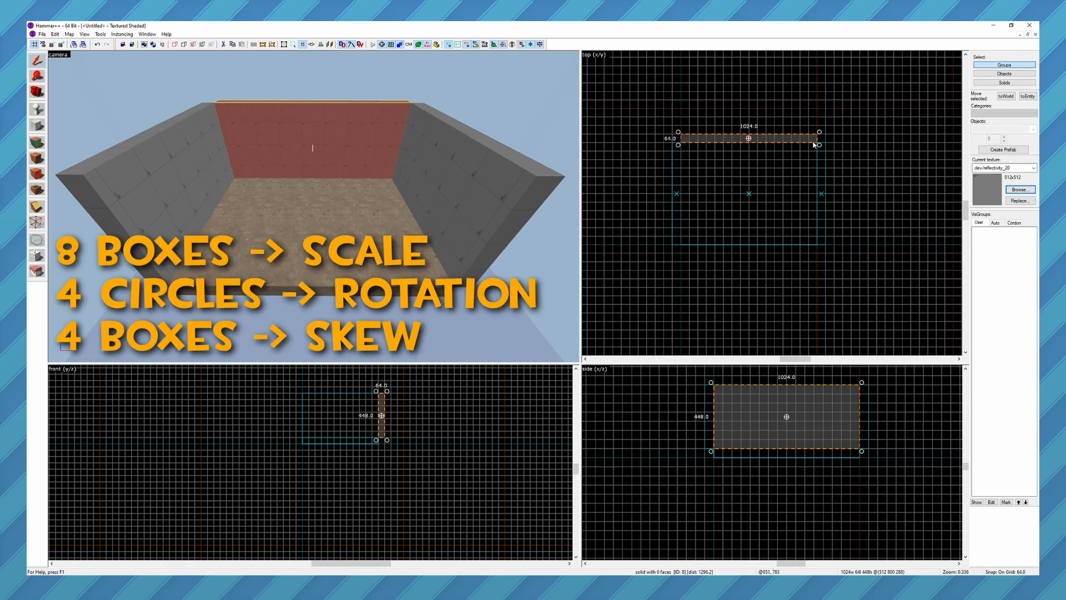
pyautogui.moveTo(821, 146)
pyautogui.mouseDown()
pyautogui.moveTo(720, 191)
pyautogui.moveTo(743, 210)
pyautogui.mouseUp()
pyautogui.hotkey('ctrl', 'z')
# Try skewing the back wall diagonally across the floor in the top view, undo it, and return to the scaling handles
pyautogui.click(794, 143)
pyautogui.moveTo(820, 138); pyautogui.dragTo(824, 251)
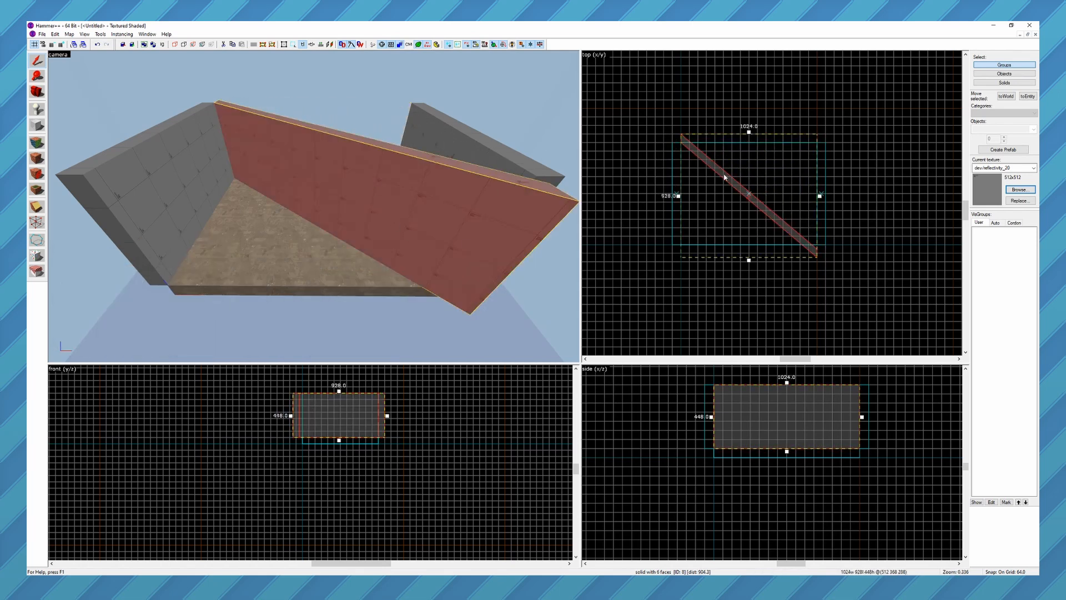
pyautogui.hotkey('ctrl', 'z')
pyautogui.click(773, 141)
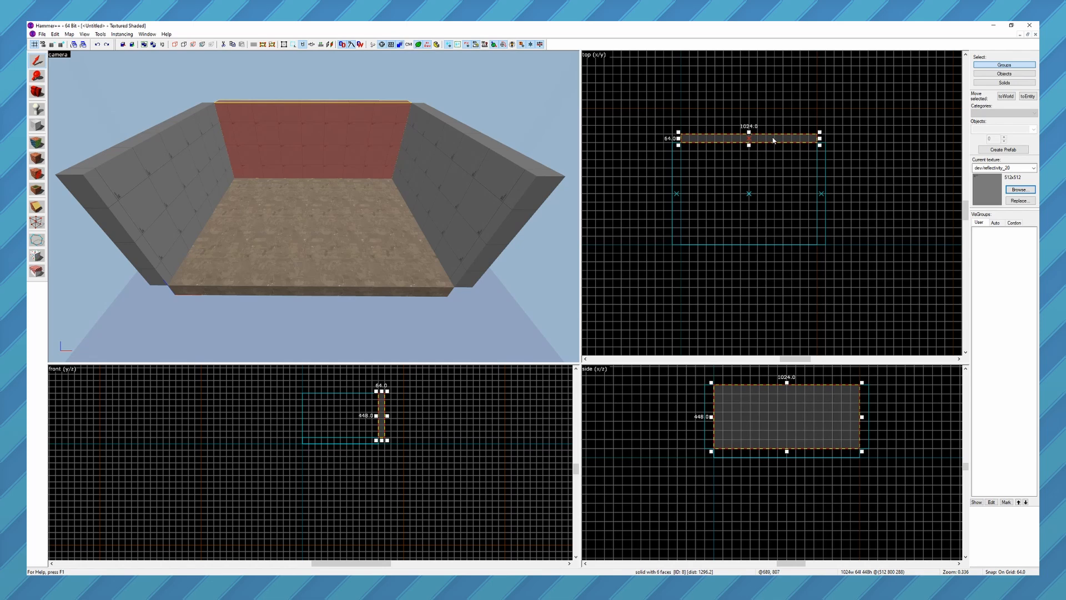
pyautogui.click(774, 141)
pyautogui.click(773, 140)
# Select the end wall on the far side from the original and create a copy of it rotated 90 degrees in the top view
pyautogui.press('z')
pyautogui.press('a')
pyautogui.press('s')
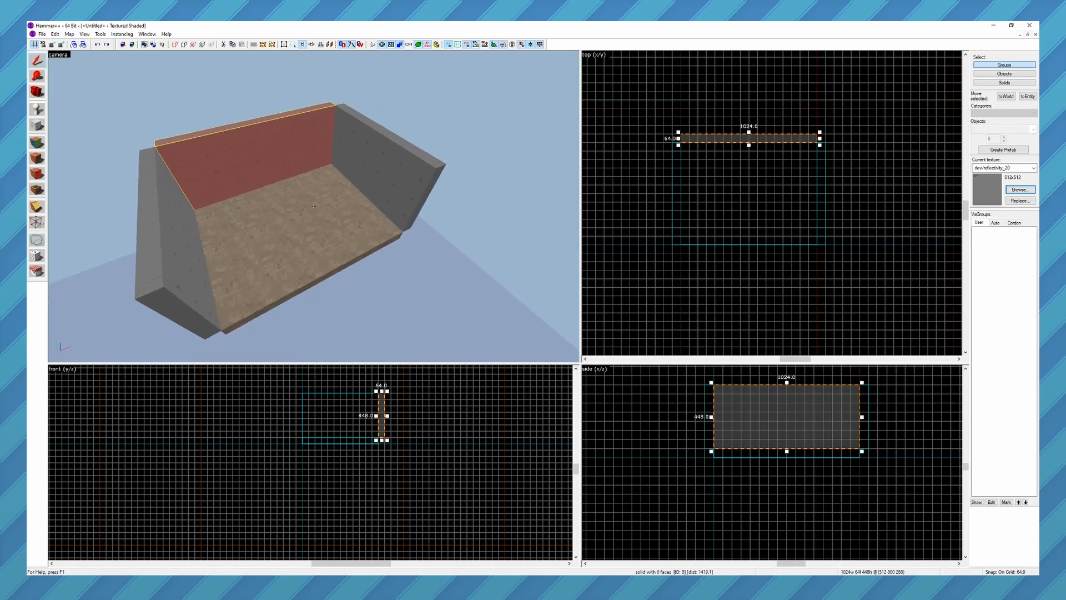
pyautogui.press('z')
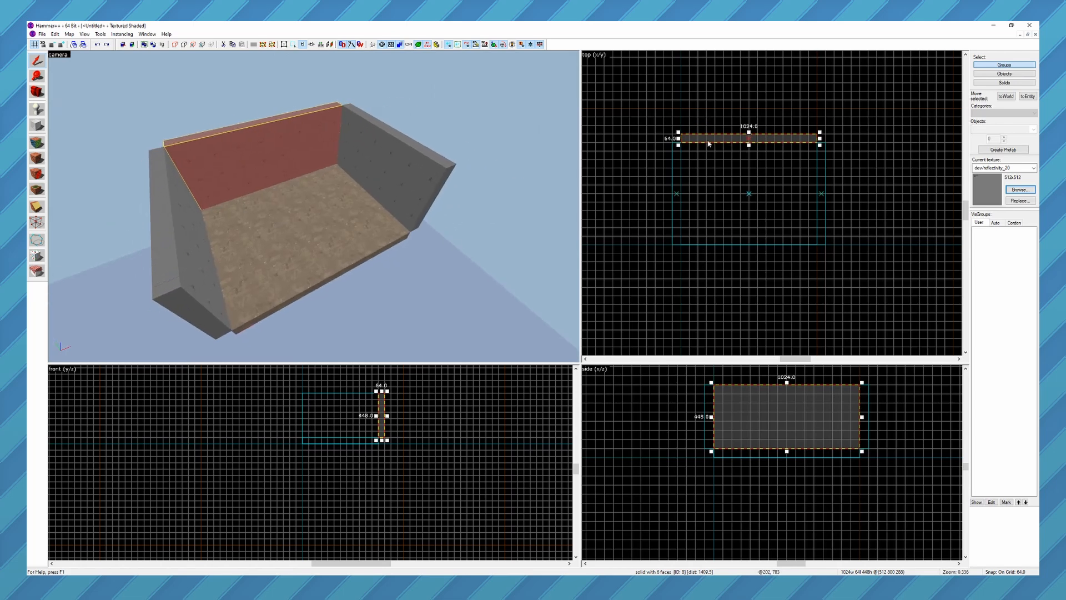
pyautogui.click(822, 194)
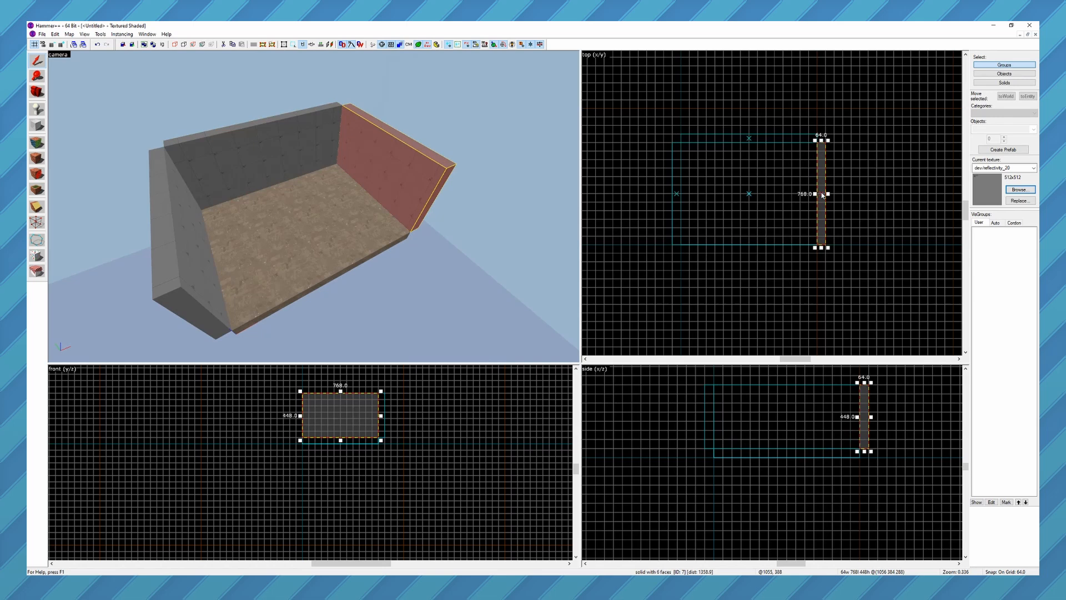
pyautogui.click(821, 149)
pyautogui.moveTo(828, 141); pyautogui.dragTo(872, 200)
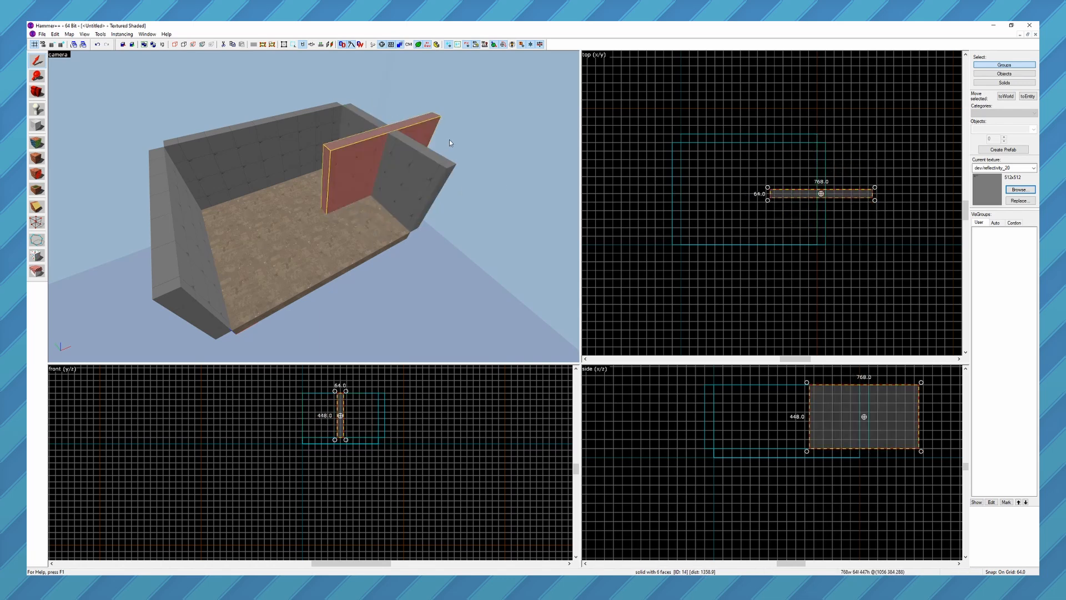
# Move the rotated wall copy to the floor's open front edge and stretch it to 1024 units long
pyautogui.moveTo(776, 193); pyautogui.dragTo(678, 252)
pyautogui.press('z')
pyautogui.press('a')
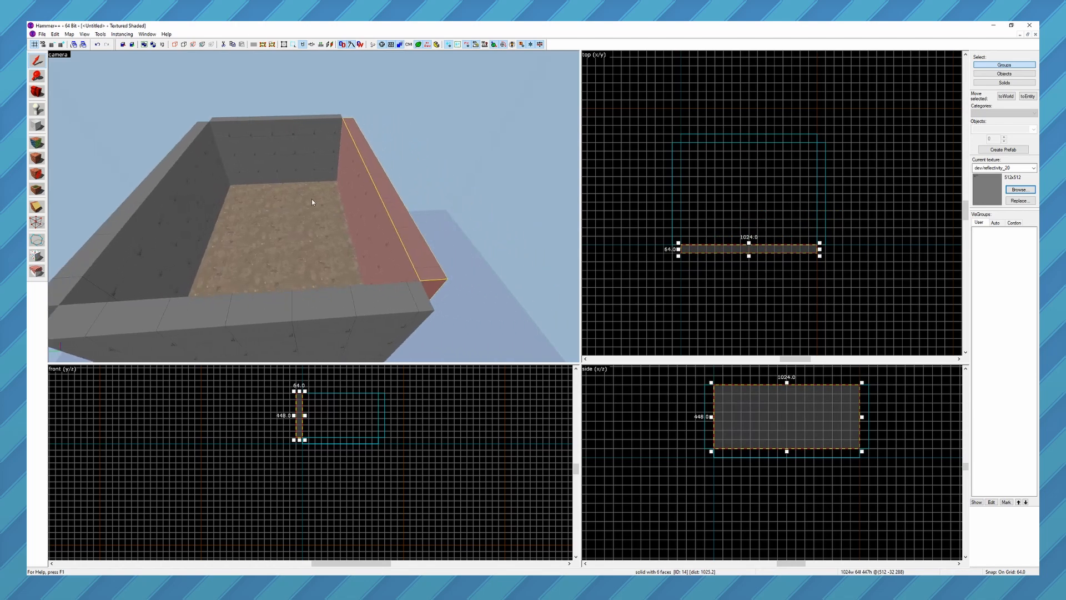
# Select the floor block and copy it upward in the front view so it rests on top of the walls as a ceiling
pyautogui.click(314, 206)
pyautogui.press('z')
pyautogui.scroll(3, 311, 422)
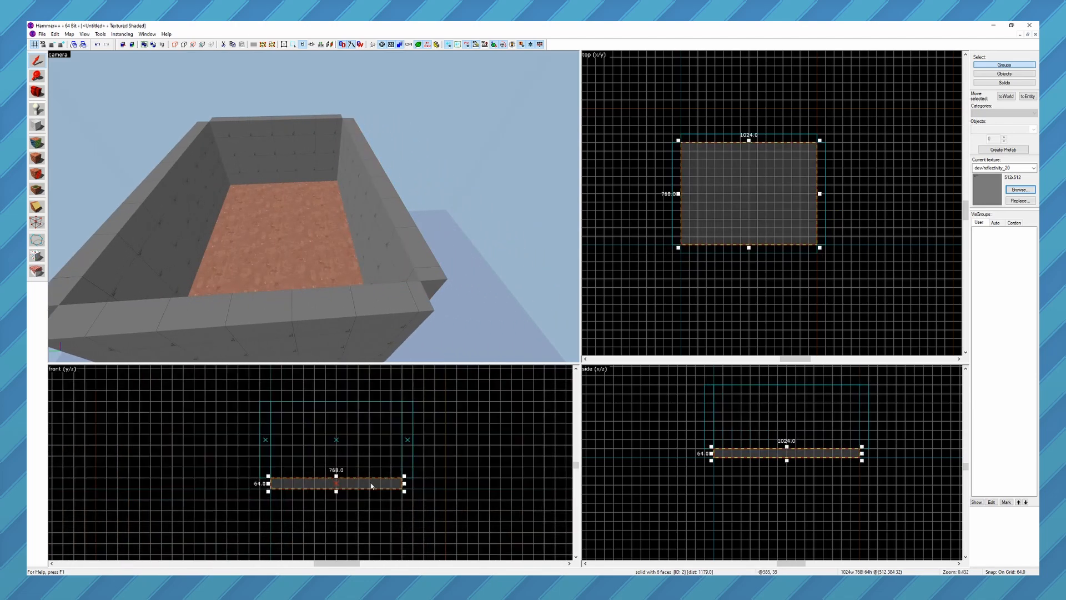
pyautogui.moveTo(382, 502); pyautogui.dragTo(383, 417)
pyautogui.press('z')
pyautogui.press('w')
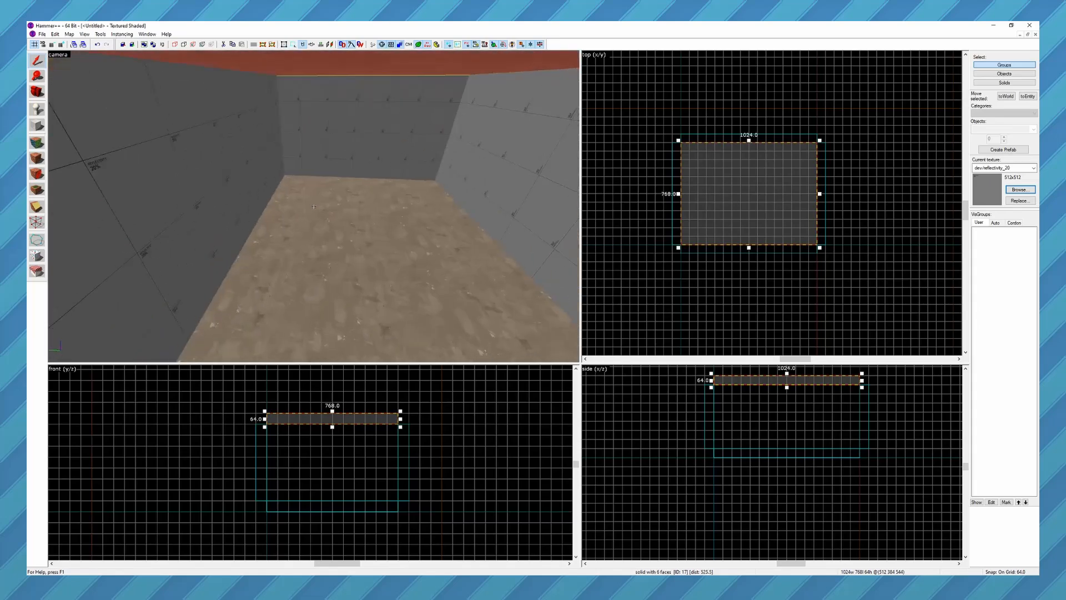
# Clear the ceiling selection and examine the enclosed room's walls, corners and ceiling from inside and outside
pyautogui.press('z')
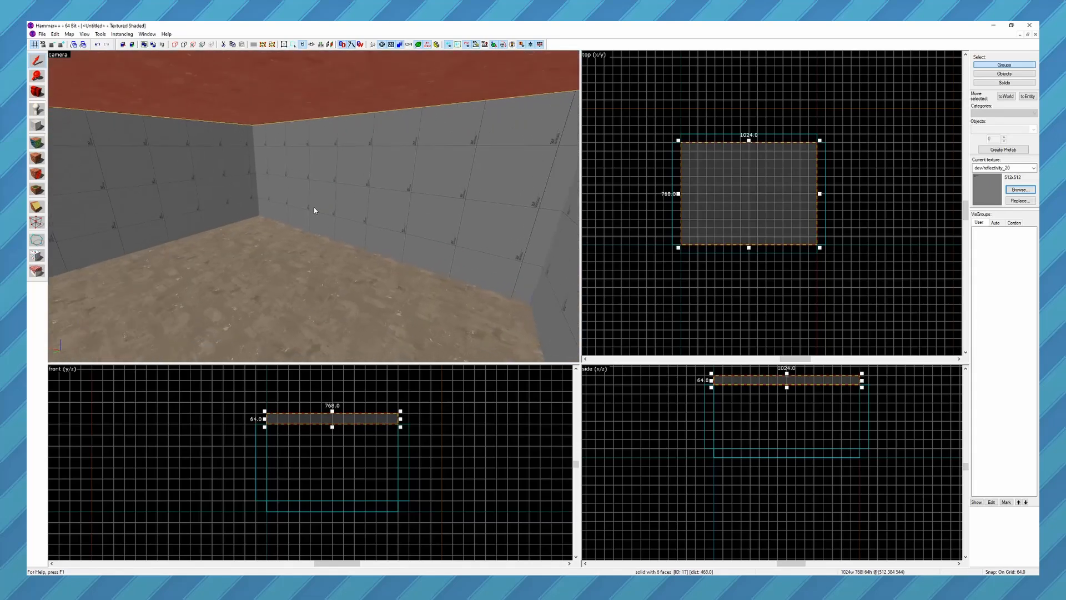
pyautogui.press('z')
pyautogui.press('z')
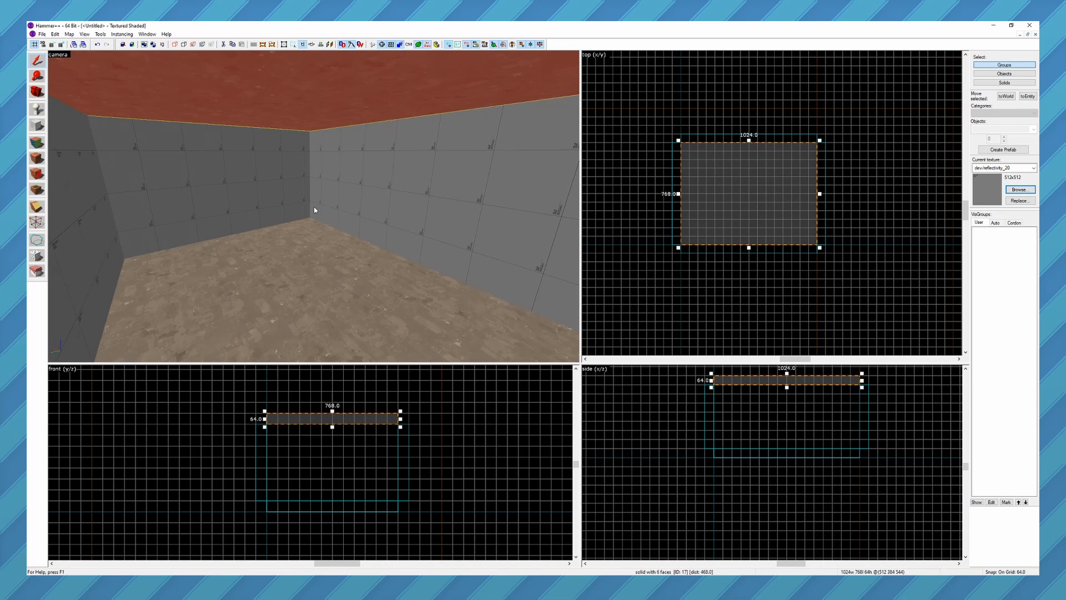
pyautogui.press('s')
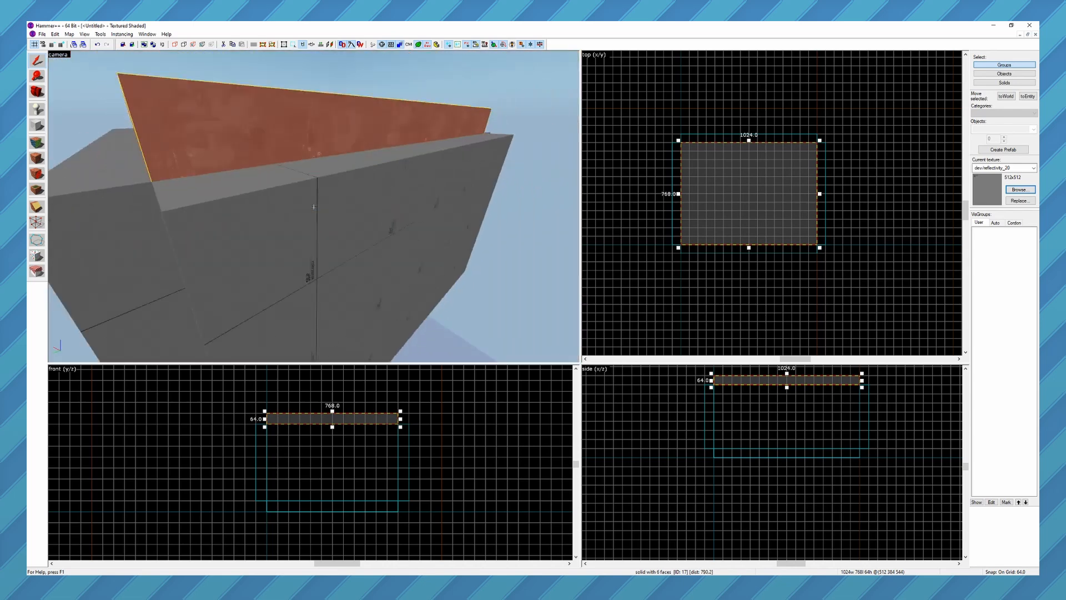
pyautogui.click(314, 206)
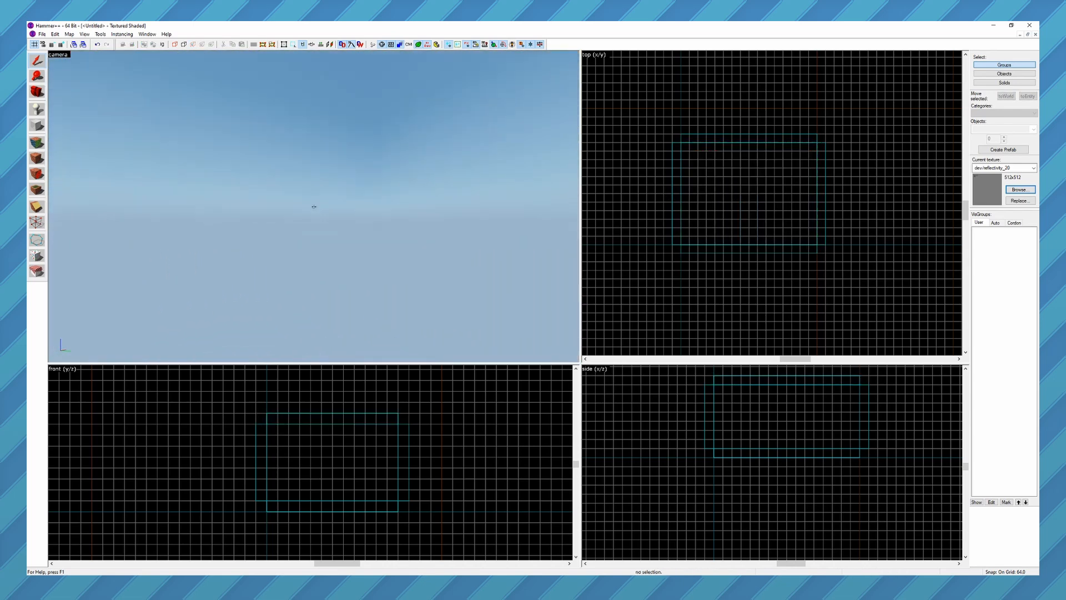
pyautogui.press('z')
pyautogui.press('z')
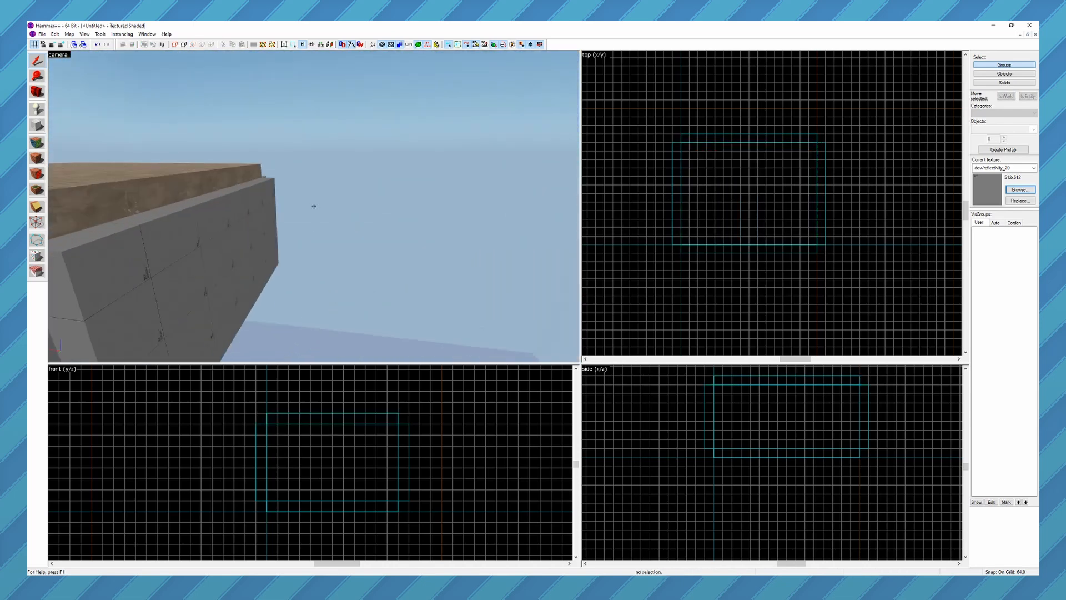
pyautogui.press('z')
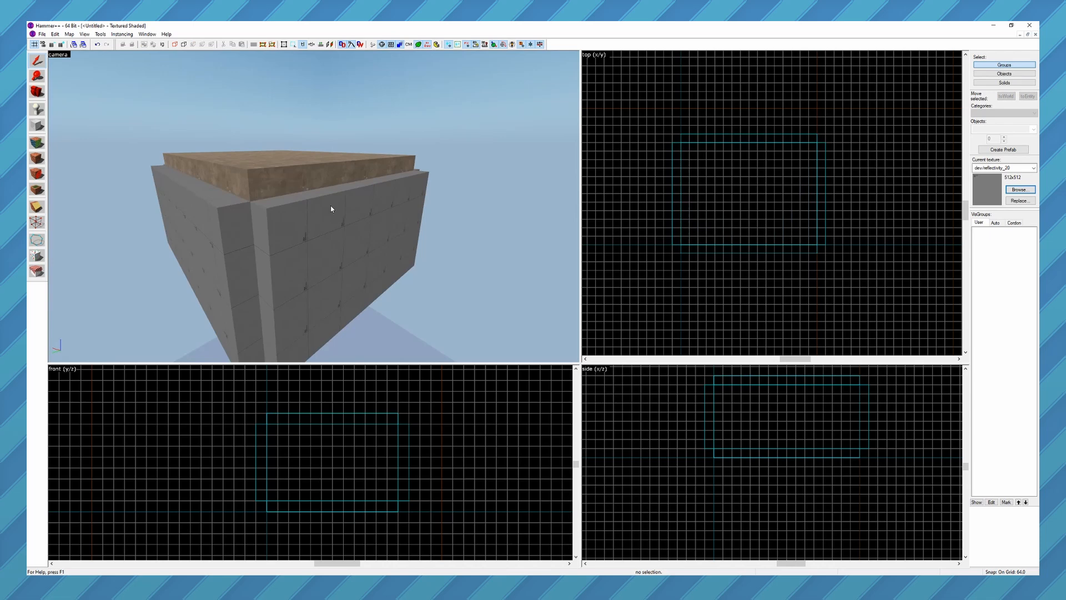
pyautogui.press('z')
pyautogui.press('z')
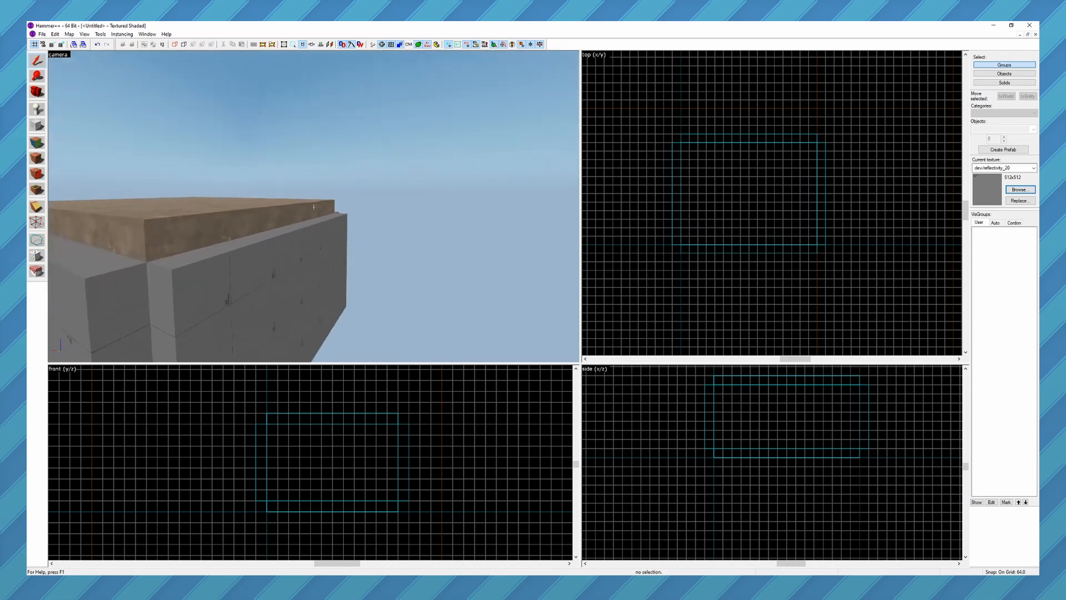
pyautogui.press('w')
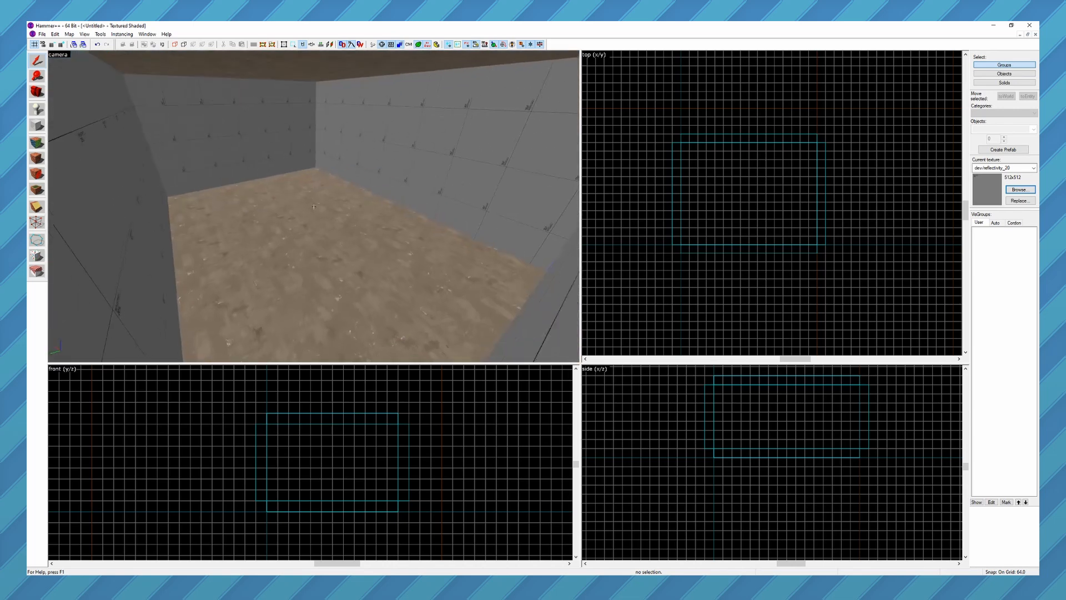
pyautogui.press('z')
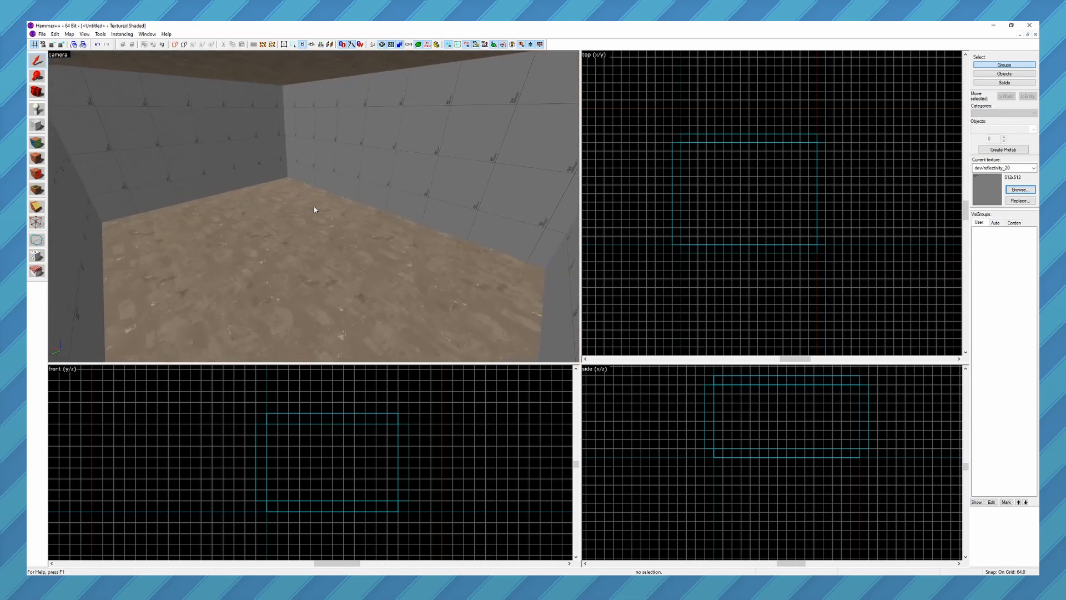
pyautogui.press('z')
pyautogui.press('z')
# Shorten the 1024-unit front wall to 960 units to open a gap at the room's corner, and inspect the gap
pyautogui.click(333, 189)
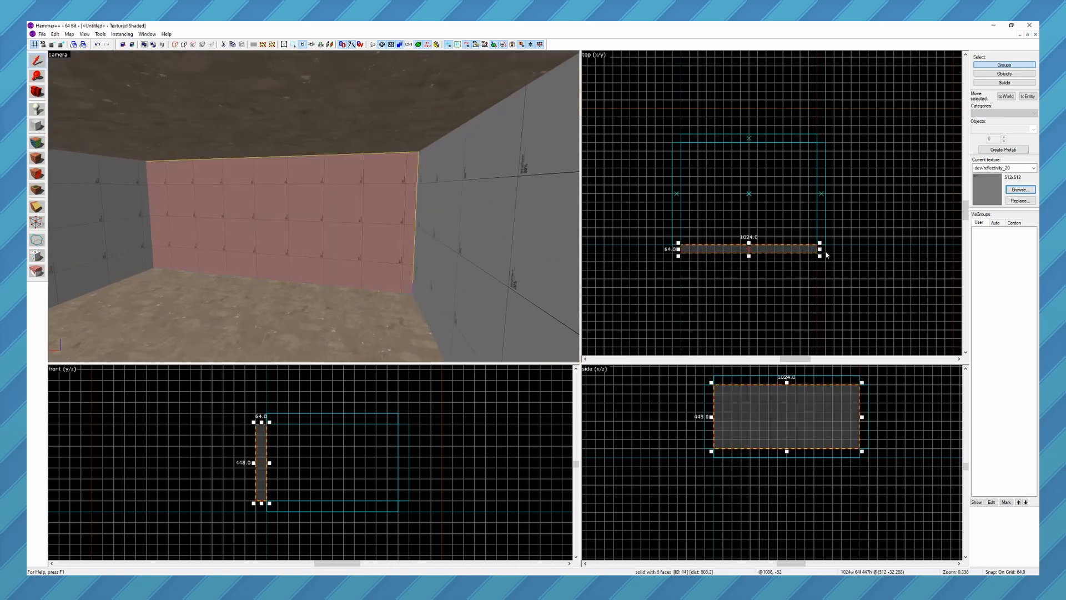
pyautogui.moveTo(826, 251); pyautogui.dragTo(812, 251)
pyautogui.press('z')
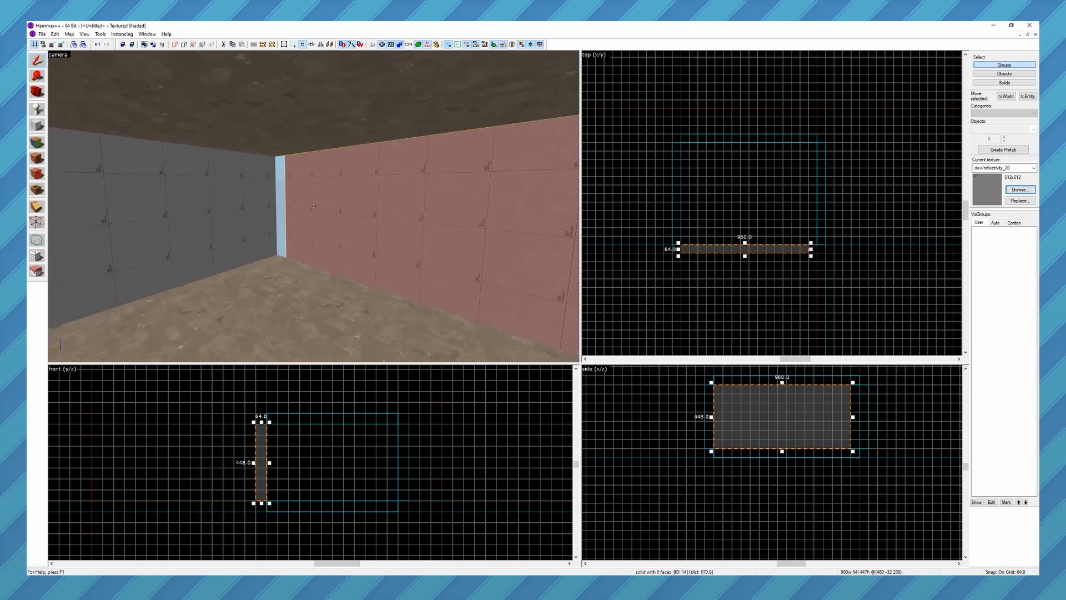
pyautogui.press('z')
pyautogui.click(264, 207)
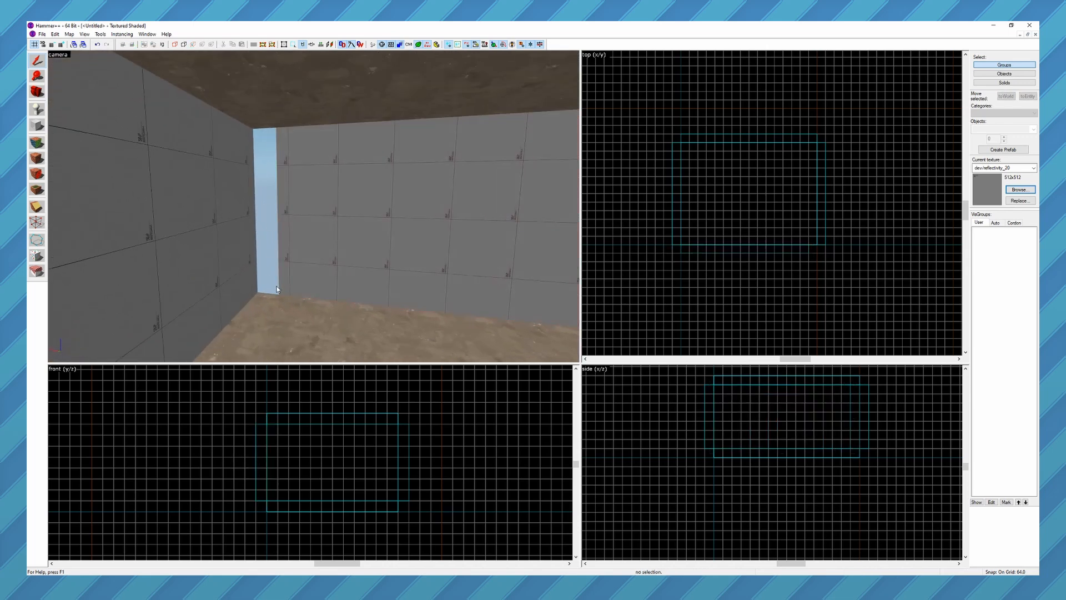
# Stretch the front wall back to 1024 units to close the corner gap, clear the selection, and examine the corner joint closely
pyautogui.click(371, 236)
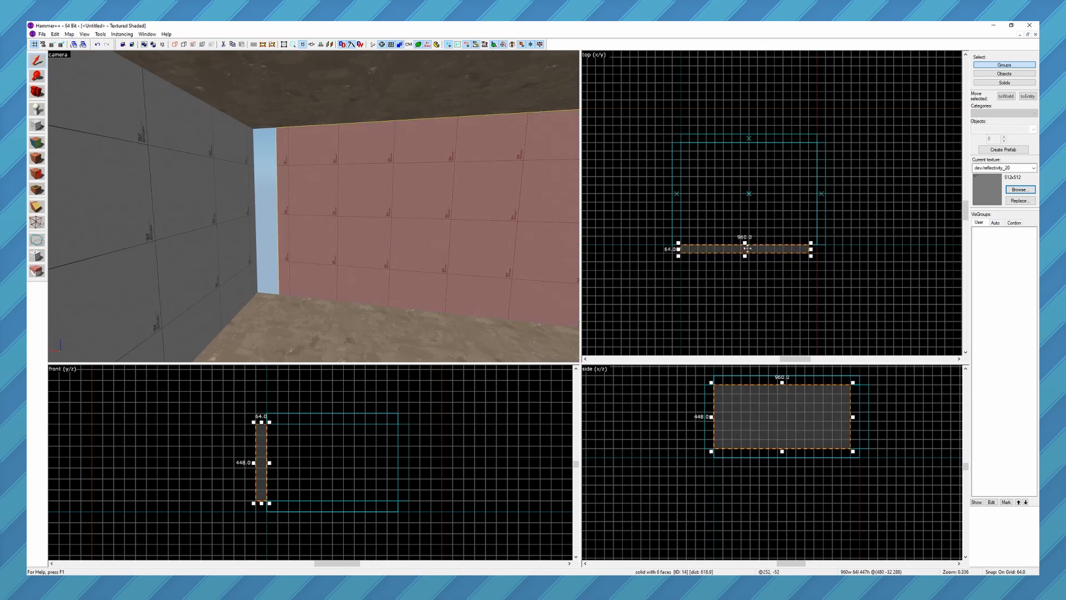
pyautogui.moveTo(811, 249); pyautogui.dragTo(817, 249)
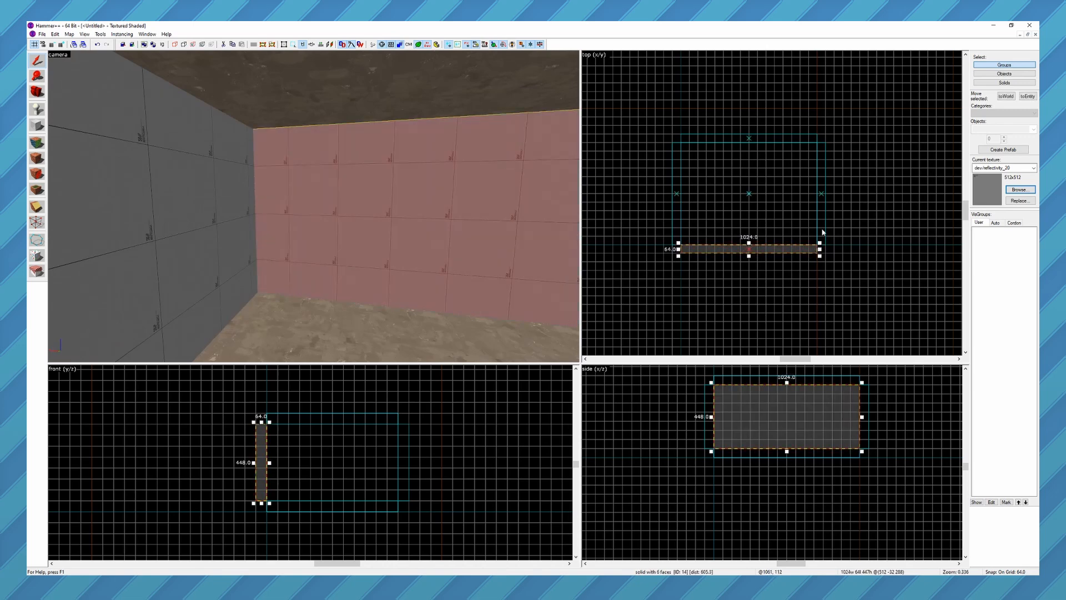
pyautogui.scroll(12, 816, 248)
pyautogui.click(771, 225)
pyautogui.press('Escape')
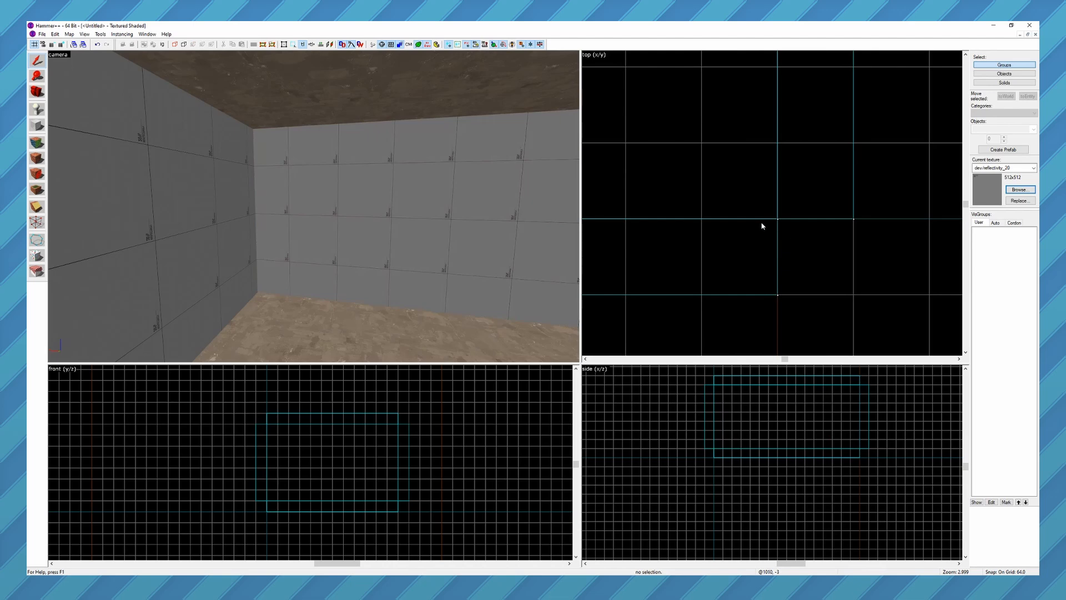
# Stretch the front wall to 1088 units so it fills the outer corner, and compare it with the adjoining side wall from outside
pyautogui.click(304, 249)
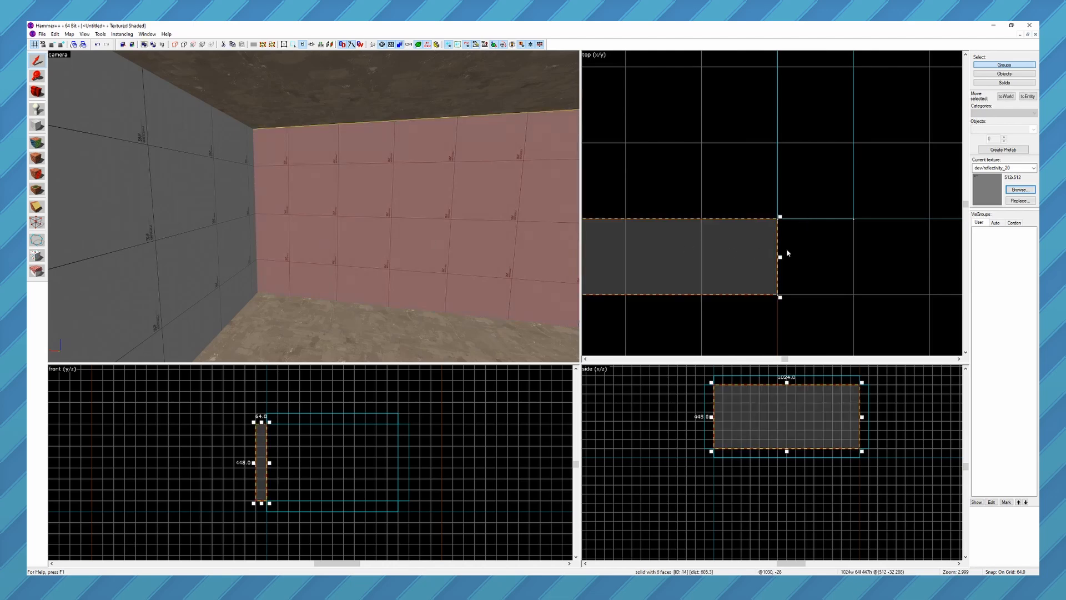
pyautogui.moveTo(779, 256); pyautogui.dragTo(826, 253)
pyautogui.keyDown('ctrl'); pyautogui.click(167, 259); pyautogui.keyUp('ctrl')
pyautogui.press('z')
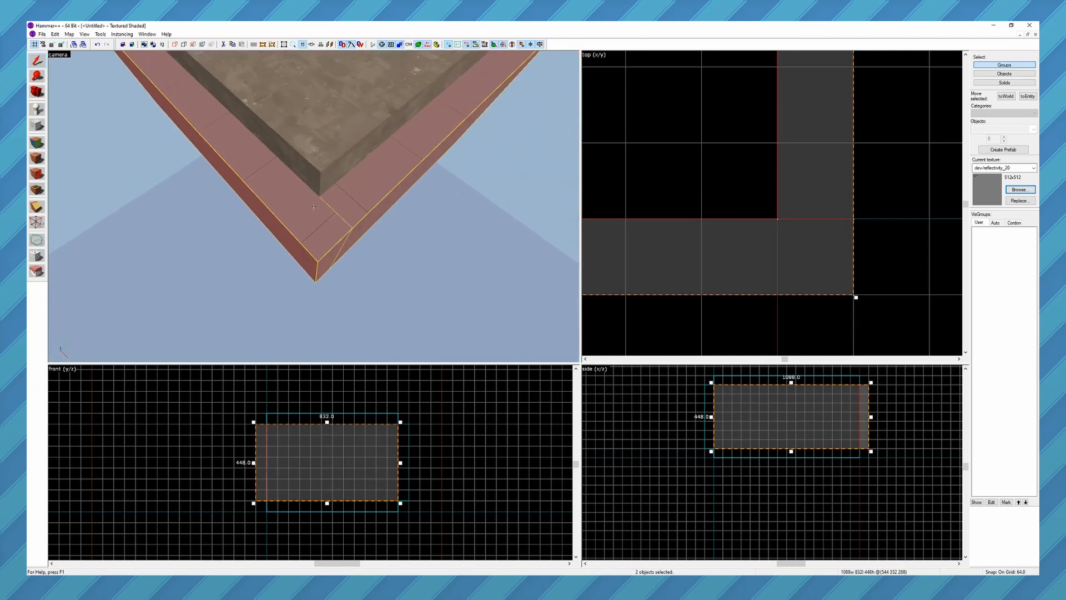
pyautogui.press('z')
pyautogui.click(315, 229)
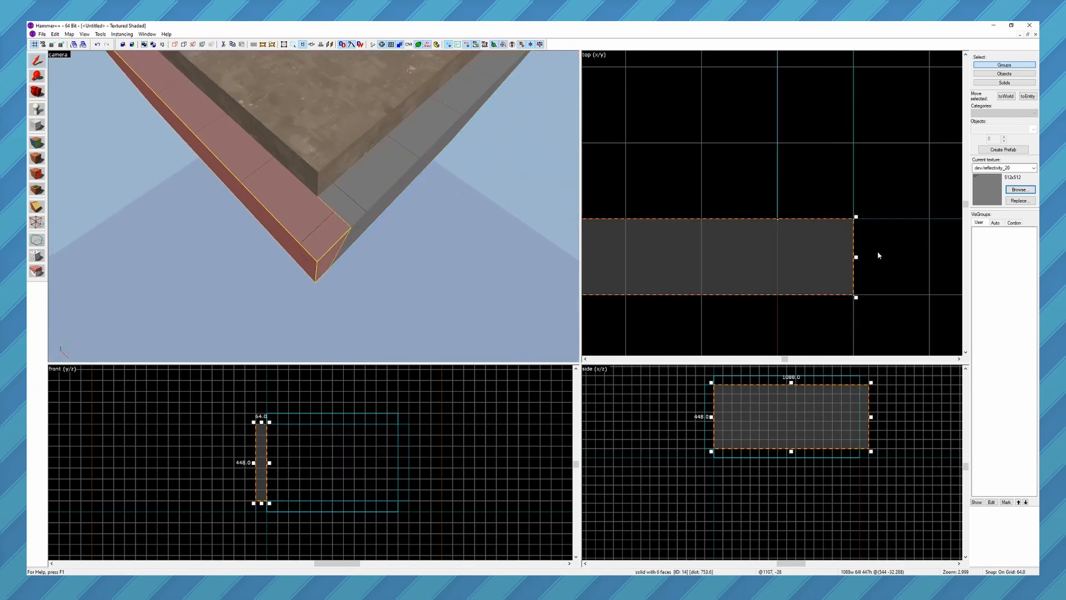
# Shorten the front wall to 1024 units and inspect the edge-to-edge corner joint from outside and the room's interior
pyautogui.moveTo(856, 261); pyautogui.dragTo(780, 258)
pyautogui.press('z')
pyautogui.press('a')
pyautogui.press('z')
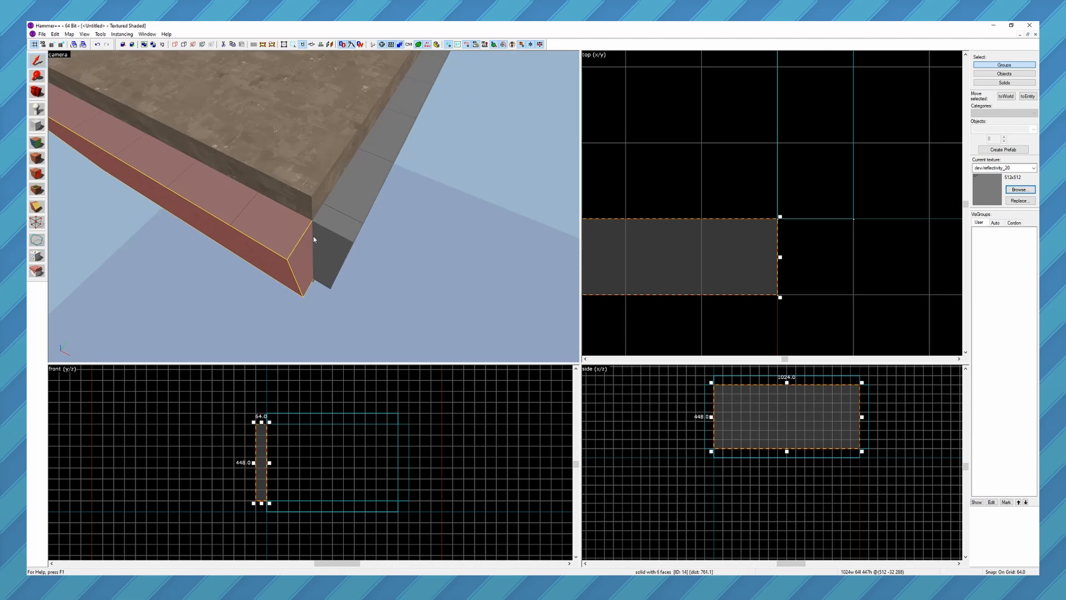
pyautogui.press('z')
pyautogui.press('w')
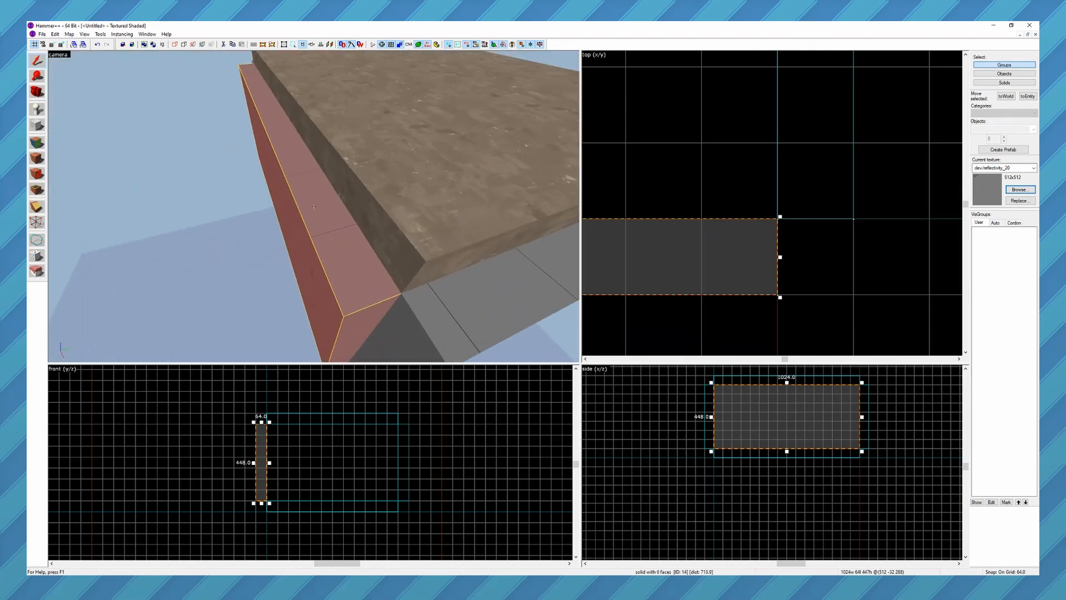
pyautogui.press('w')
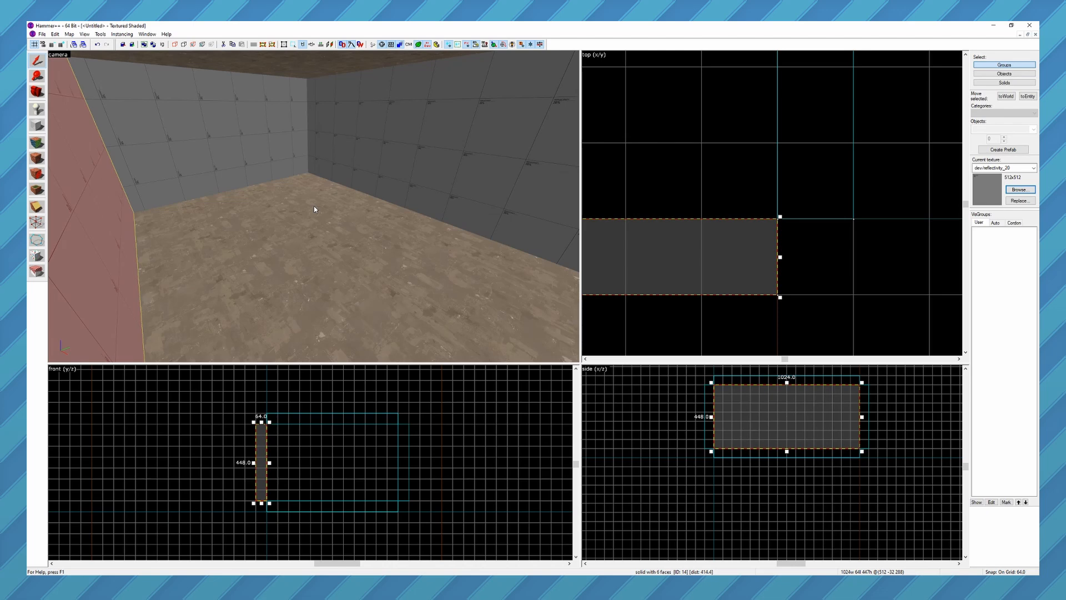
# Place a prop_static entity on the room's floor with the Entity Tool
pyautogui.press('z')
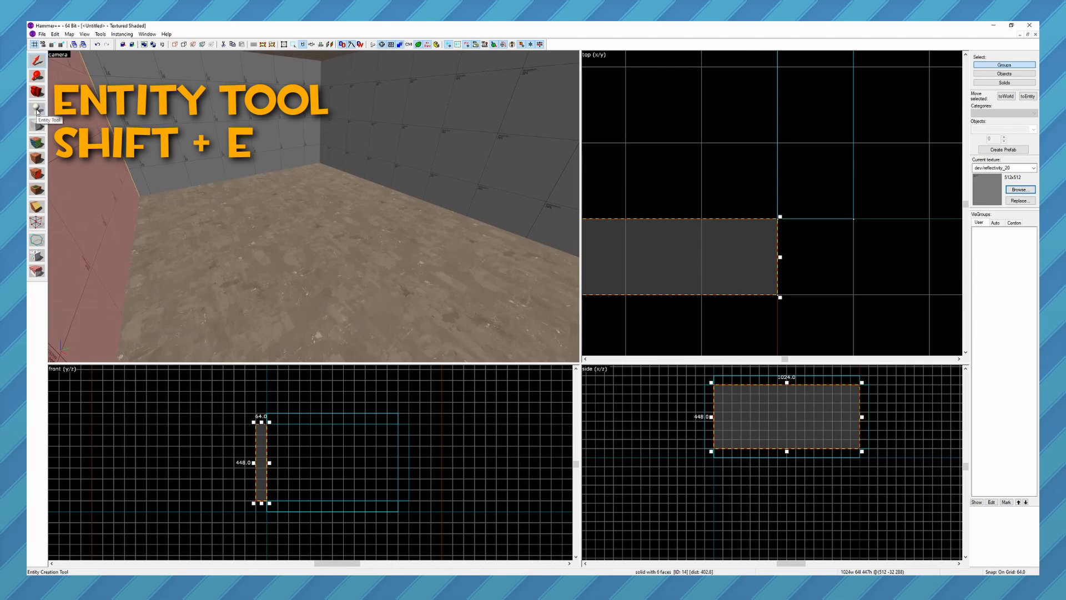
pyautogui.hotkey('shift', 'e')
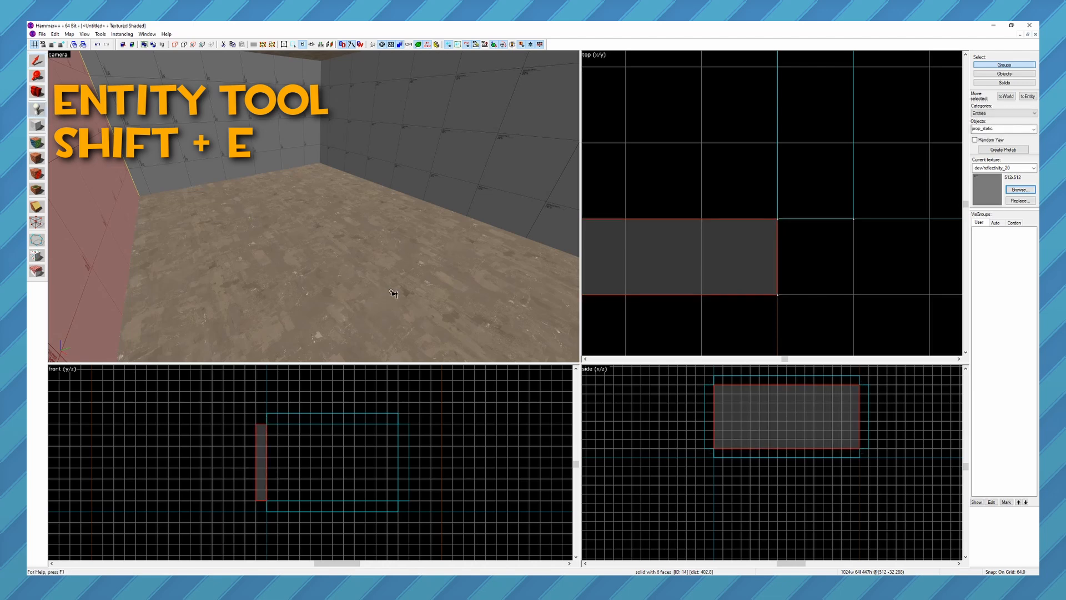
pyautogui.click(340, 262)
pyautogui.press('z')
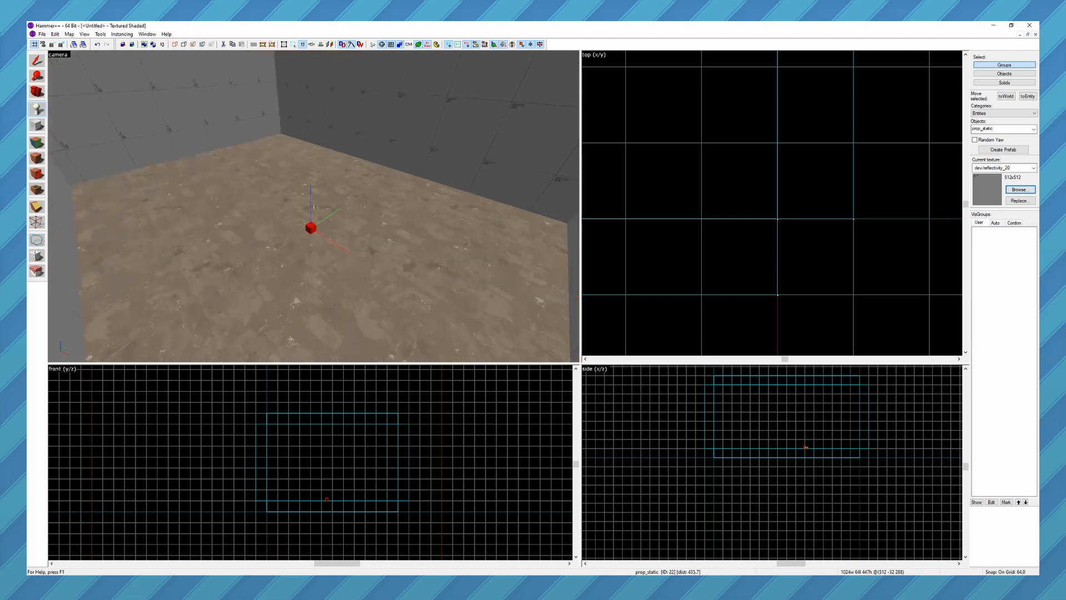
pyautogui.press('w')
pyautogui.press('a')
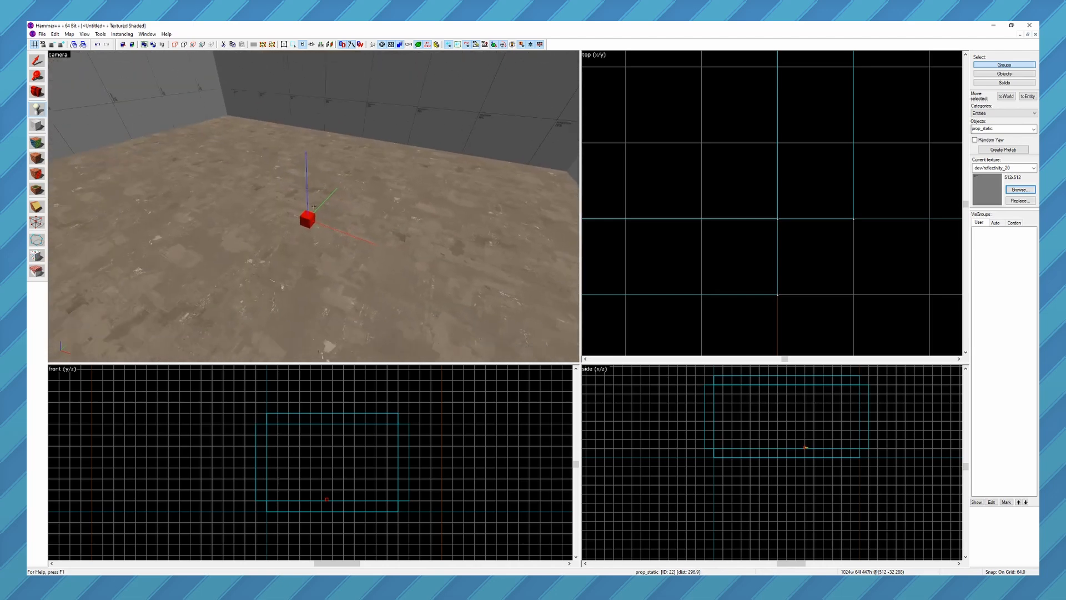
pyautogui.press('w')
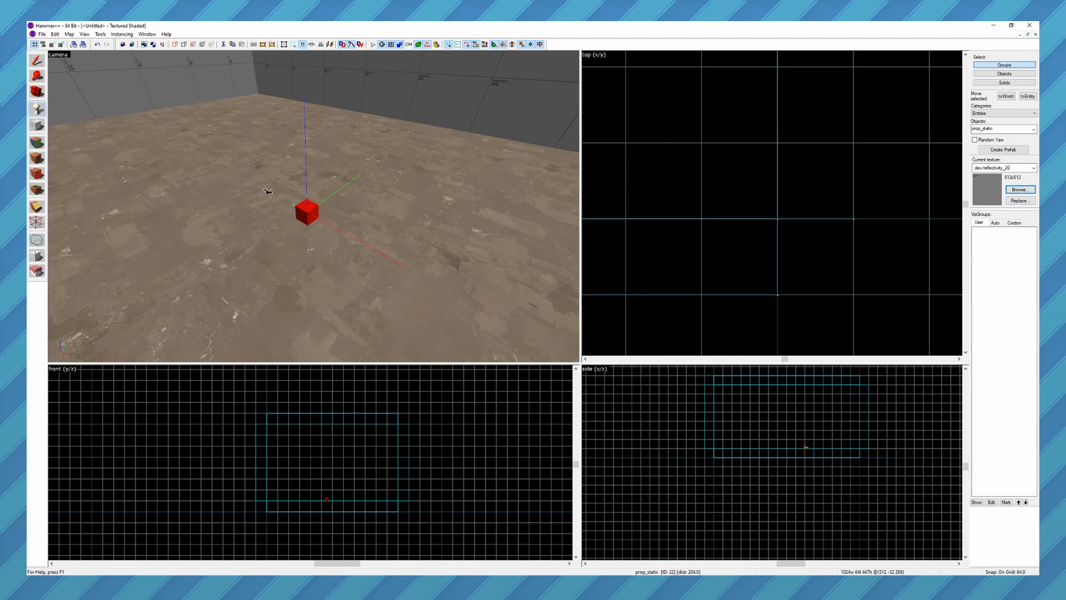
# Examine the placed prop_static entity on the floor in the camera view and in the top view
pyautogui.press('z')
pyautogui.press('d')
pyautogui.press('z')
pyautogui.scroll(-5, 701, 173)
pyautogui.moveTo(700, 172); pyautogui.dragTo(738, 173, button='middle')
pyautogui.scroll(2, 738, 172)
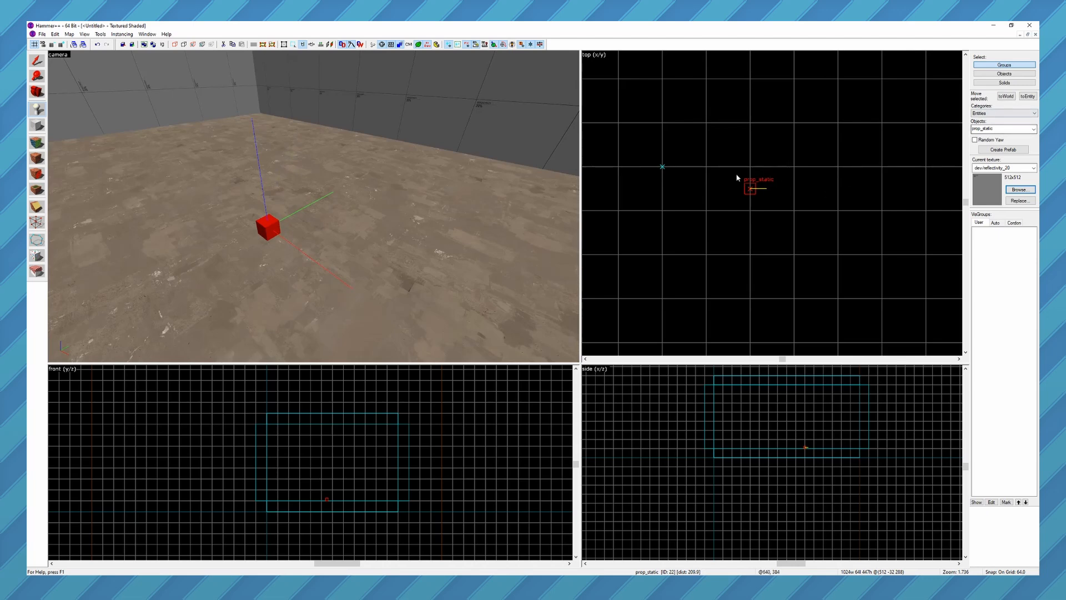
pyautogui.press('z')
pyautogui.press('s')
pyautogui.press('z')
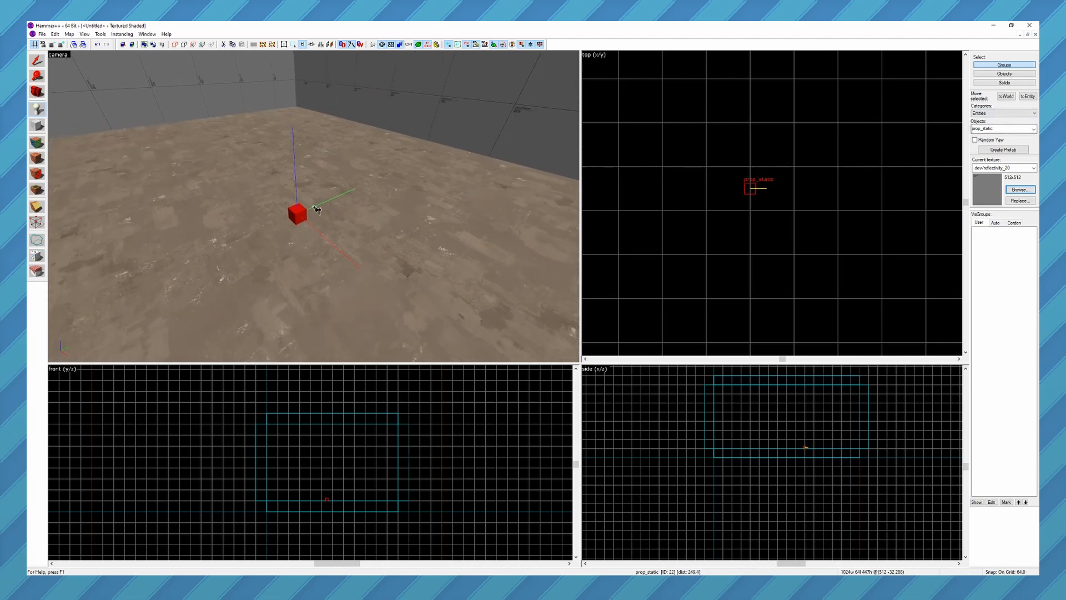
pyautogui.press('z')
pyautogui.press('z')
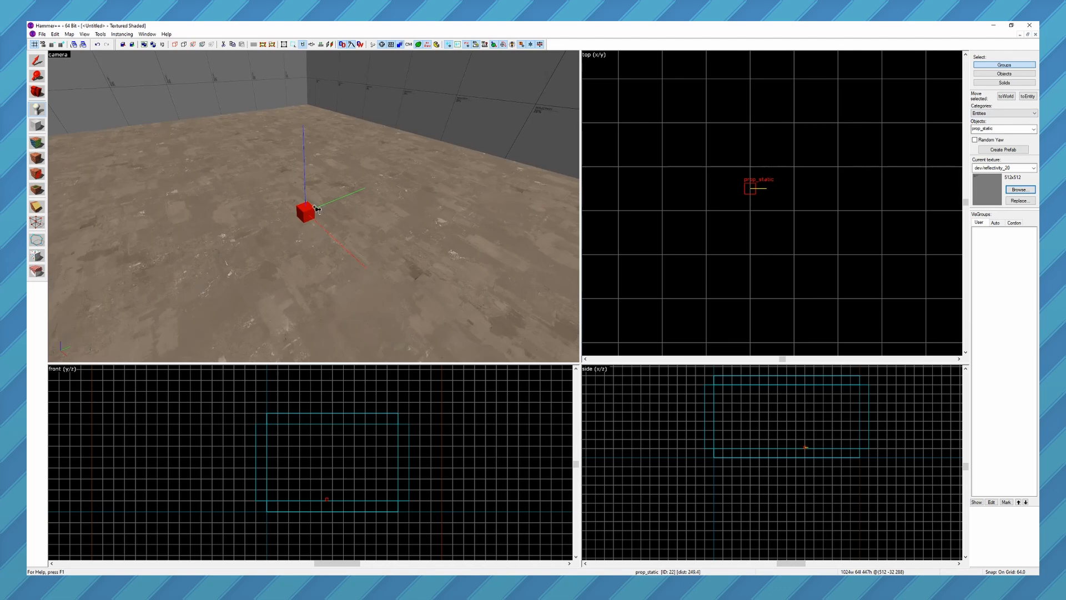
pyautogui.press('z')
pyautogui.press('a')
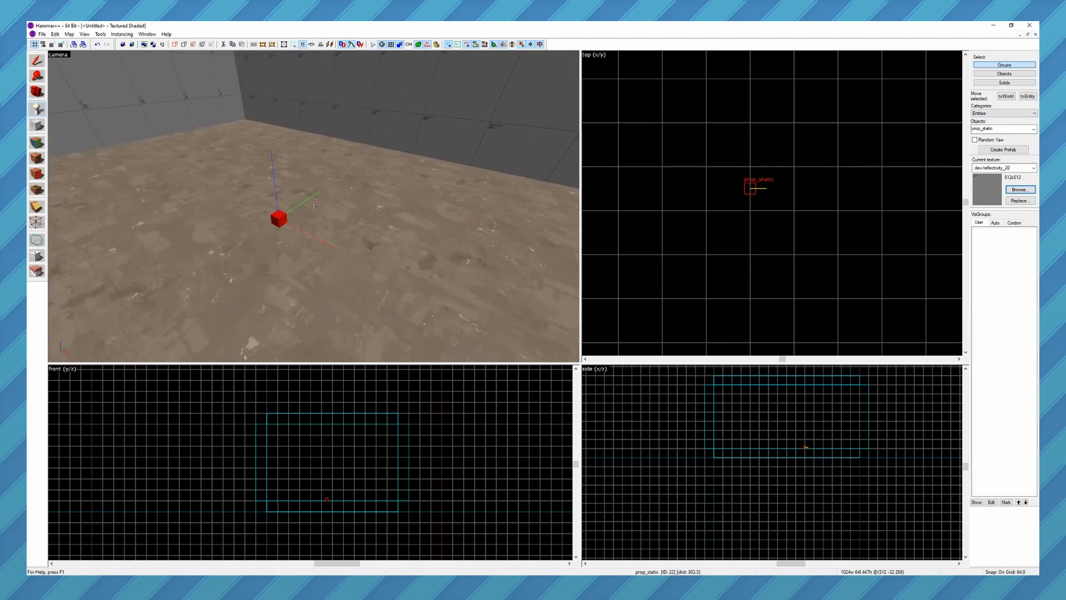
pyautogui.press('z')
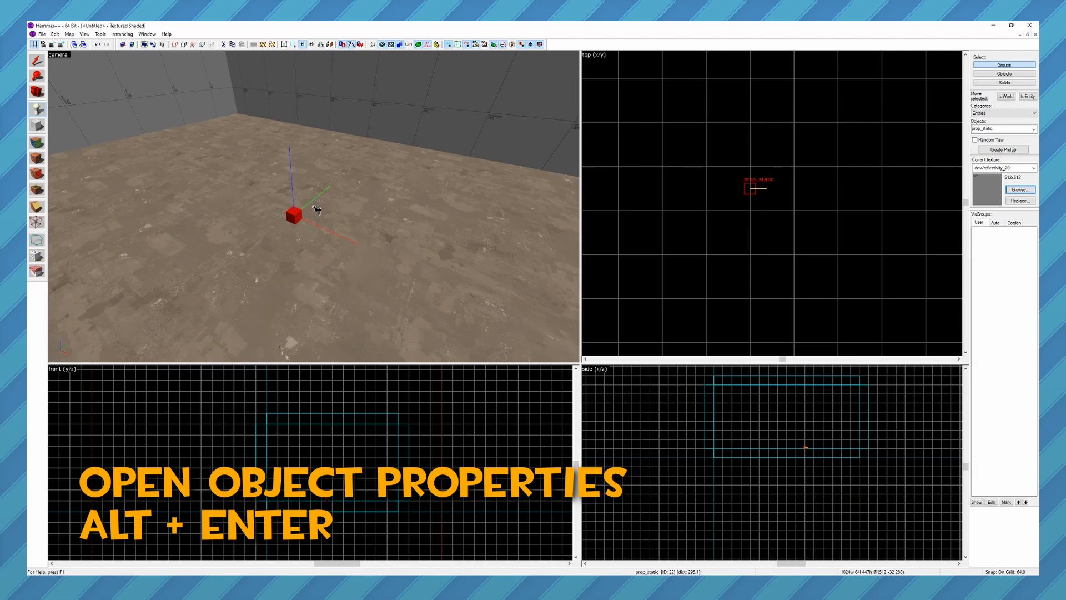
# Open the object properties of the prop_static with the Selection Tool active, and review its Model, Pitch Yaw Roll and Skin properties
pyautogui.hotkey('alt', 'Return')
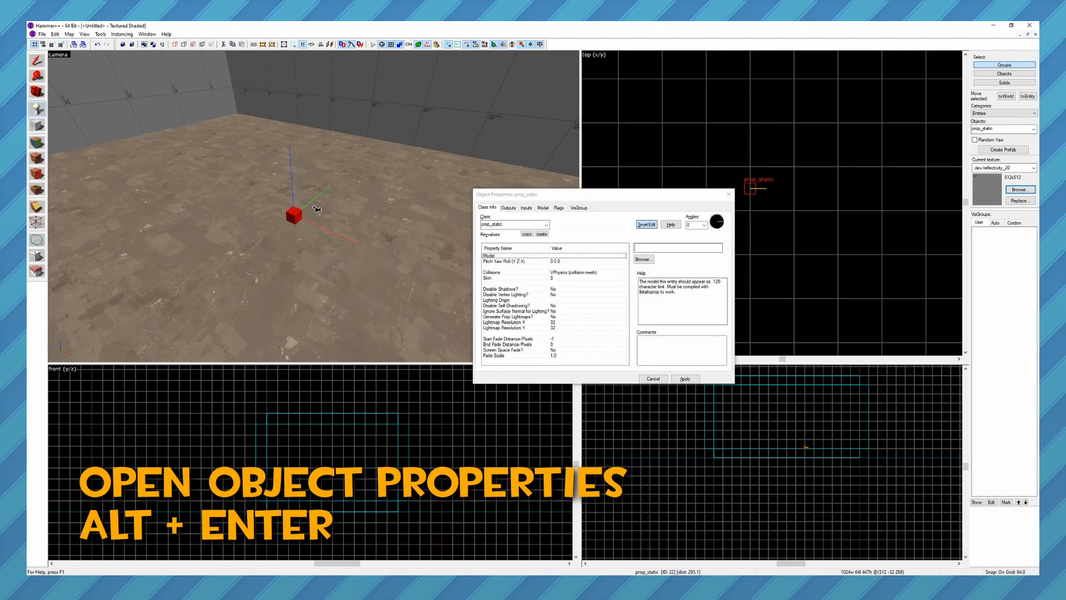
pyautogui.click(37, 60)
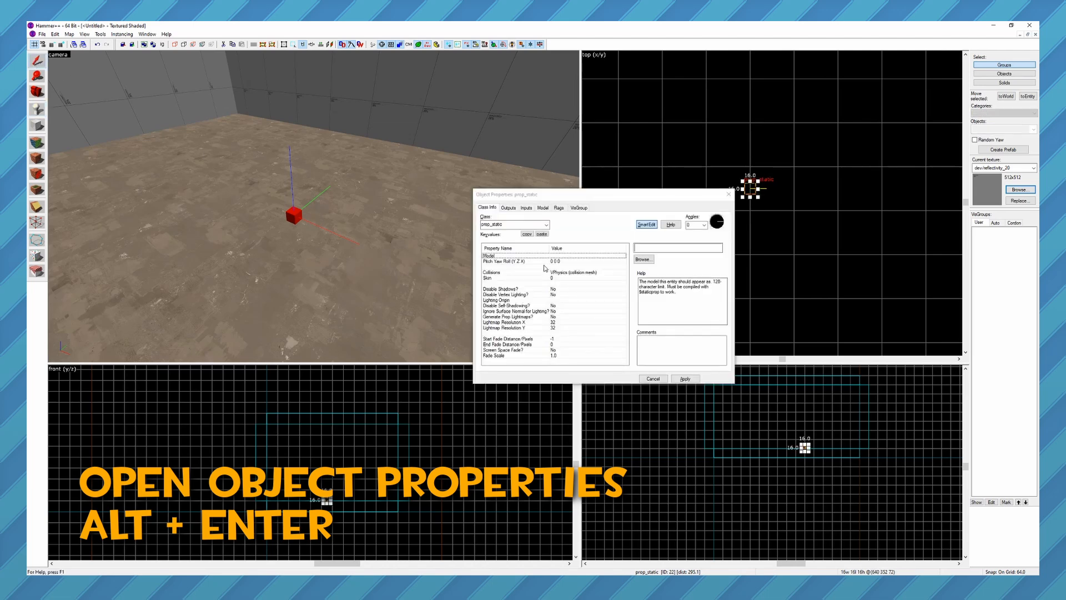
pyautogui.moveTo(587, 196); pyautogui.dragTo(568, 215)
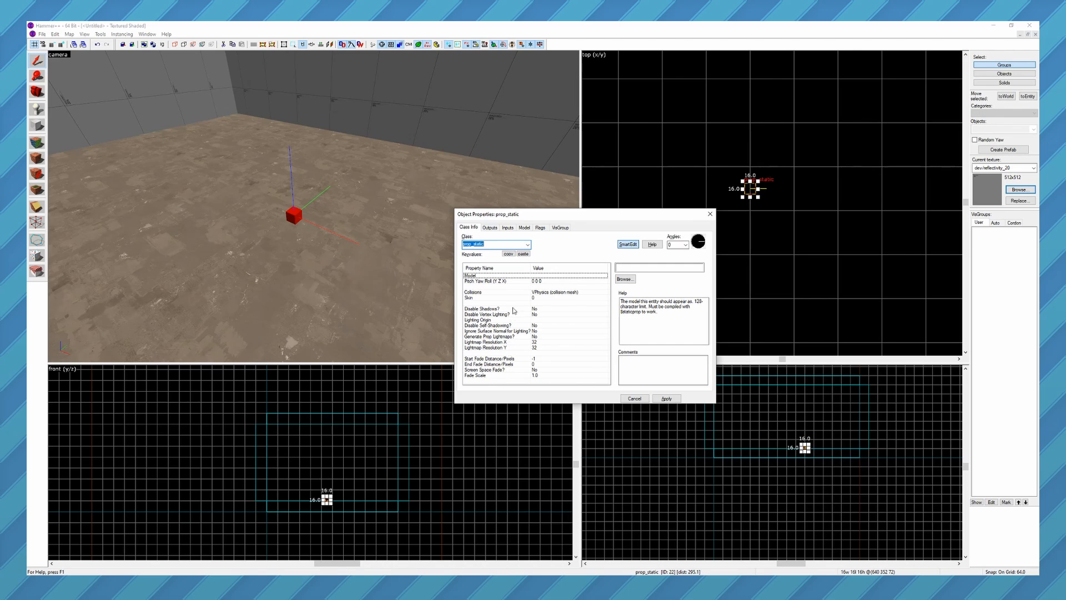
pyautogui.click(524, 281)
pyautogui.click(496, 275)
pyautogui.click(646, 269)
pyautogui.click(646, 267)
pyautogui.click(506, 298)
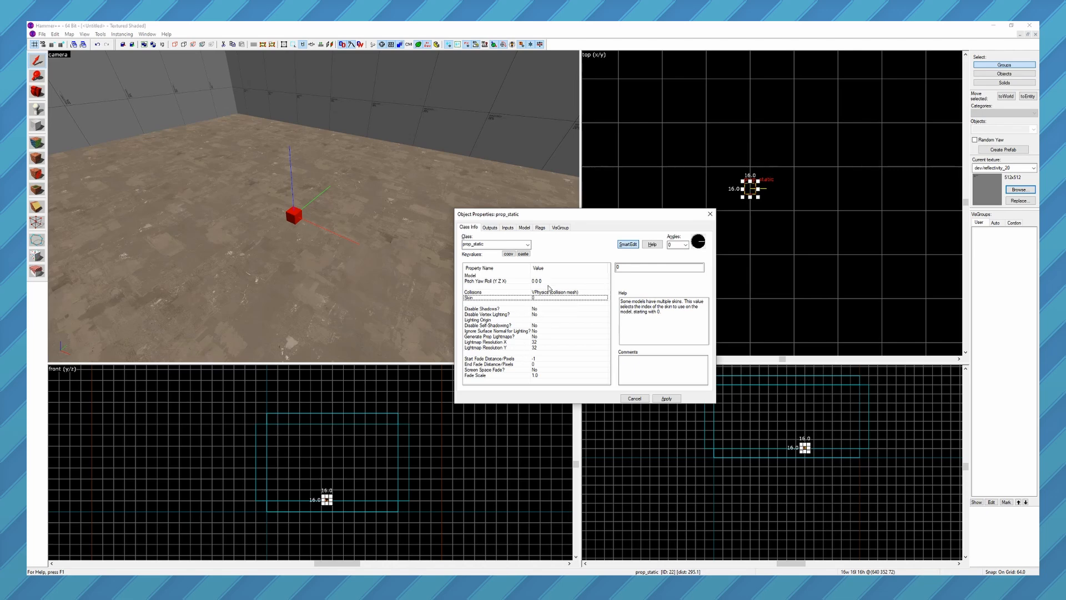
# Browse for the entity's Model, filter the models by "rock", and choose rock001.mdl from props_forest
pyautogui.click(556, 277)
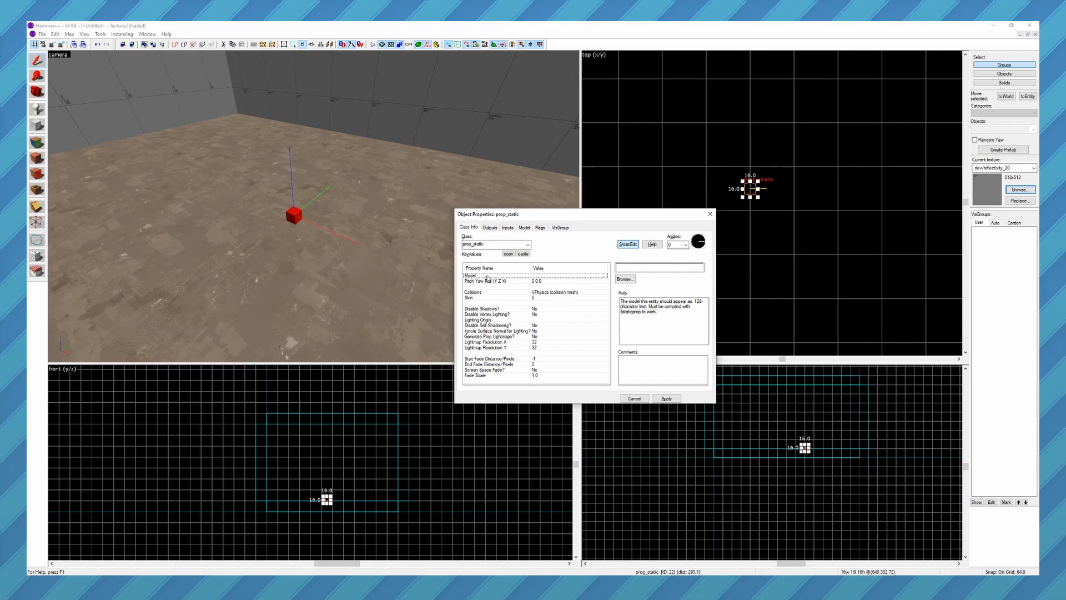
pyautogui.click(627, 279)
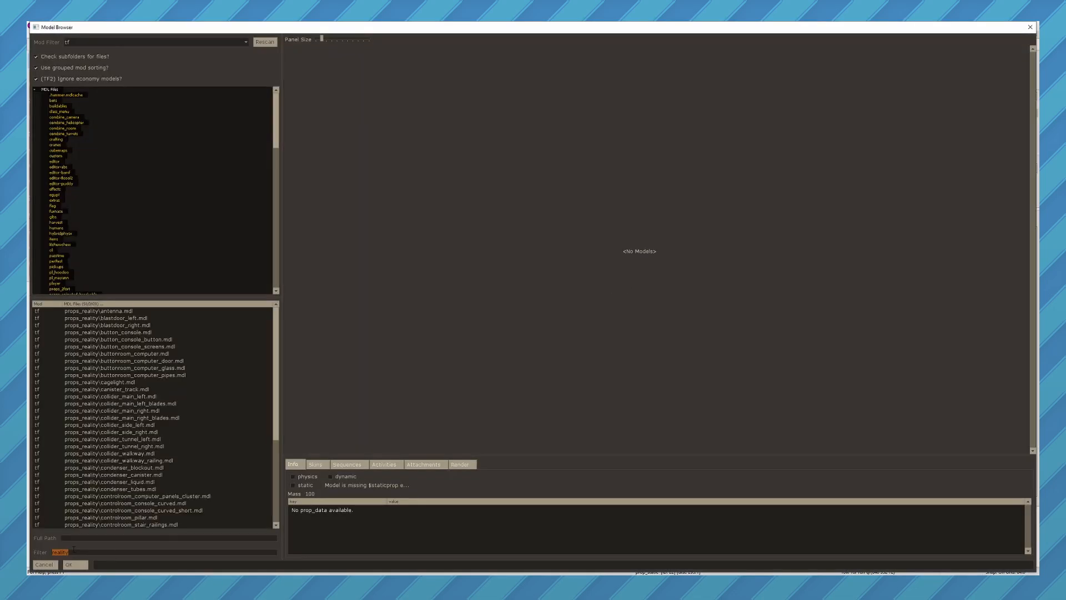
pyautogui.click(74, 550)
pyautogui.press('BackSpace')
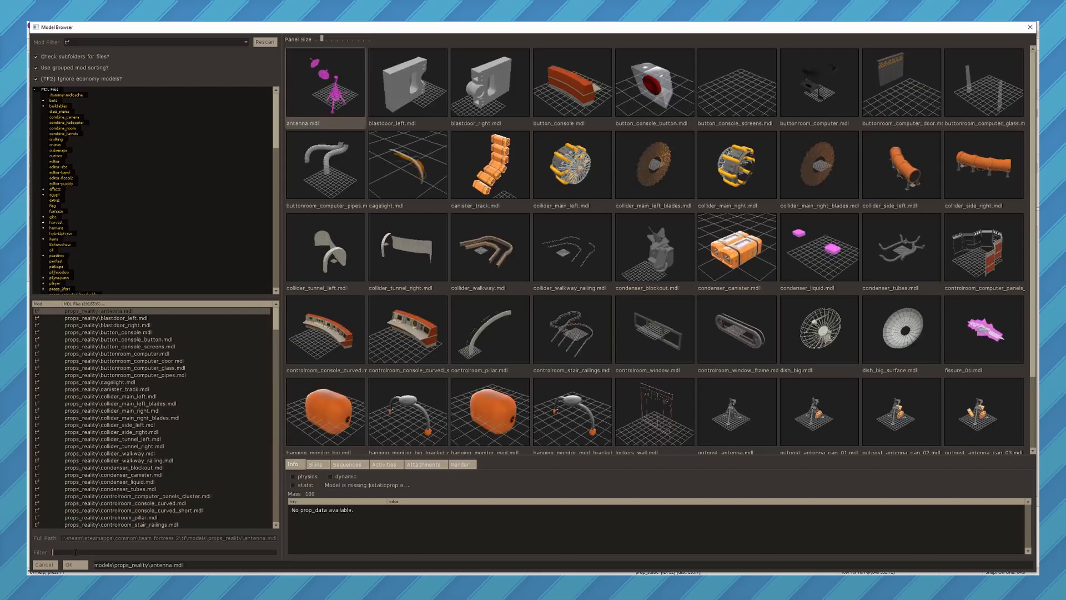
pyautogui.press('BackSpace')
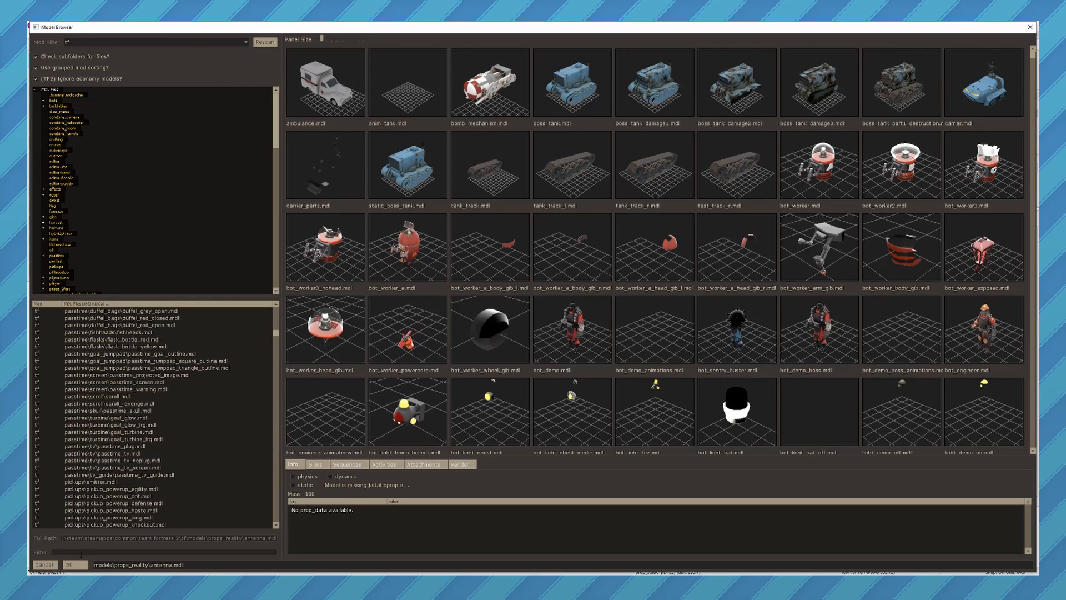
pyautogui.write('rock')
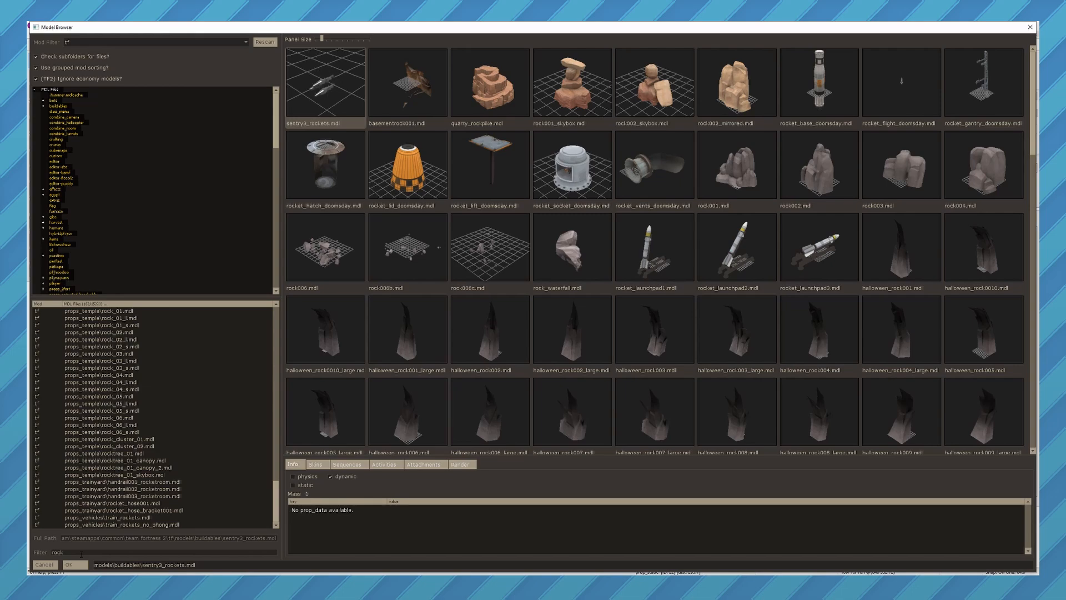
pyautogui.click(741, 168)
pyautogui.doubleClick(745, 175)
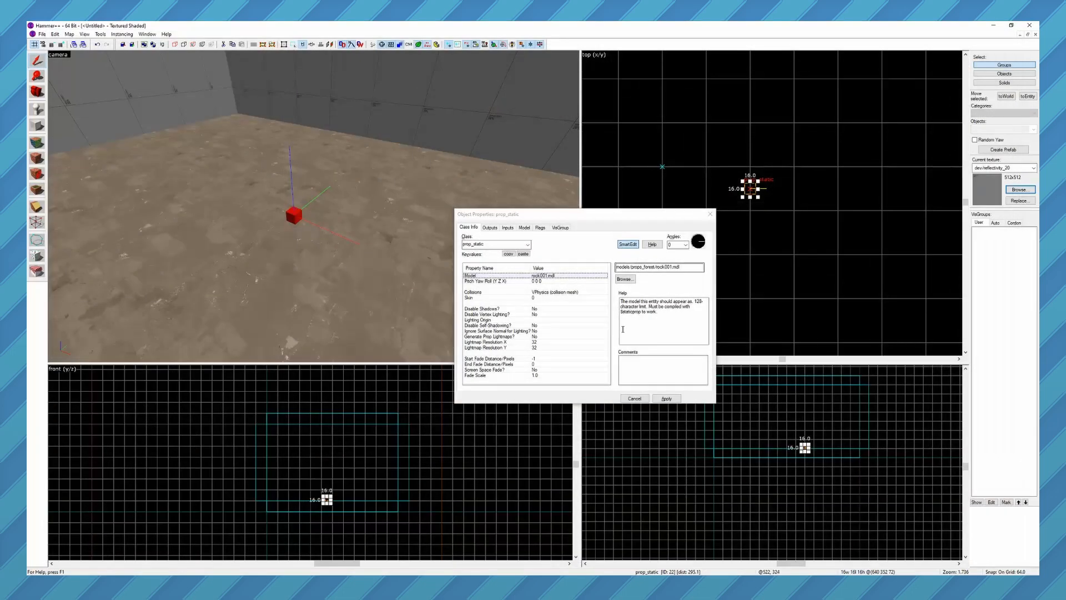
# Apply the rock001.mdl model to the prop_static, close its object properties, and view the whole rock in the room
pyautogui.moveTo(623, 215); pyautogui.dragTo(607, 215)
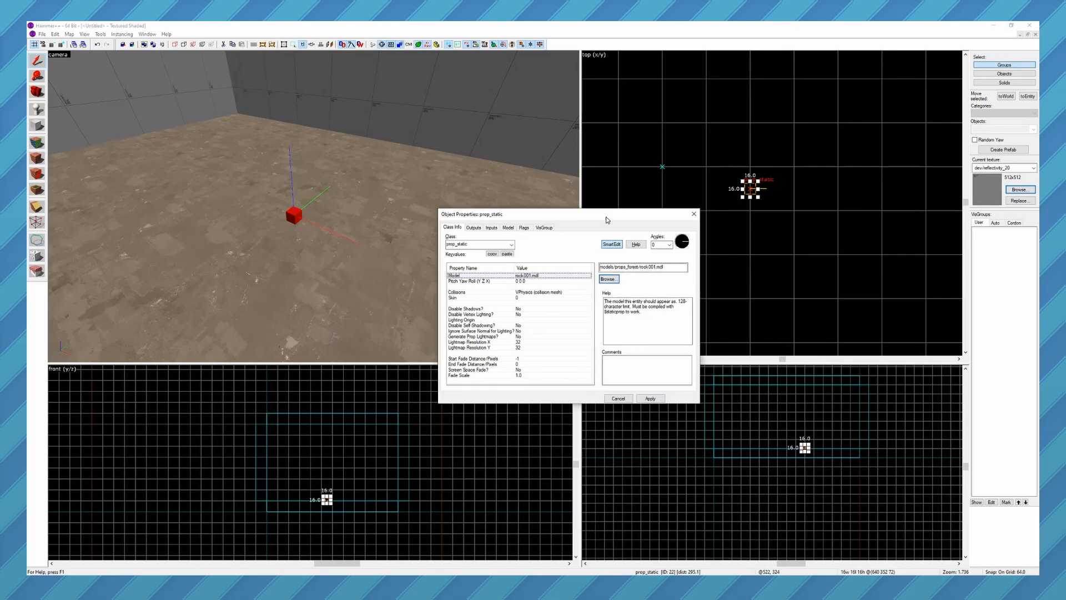
pyautogui.click(601, 269)
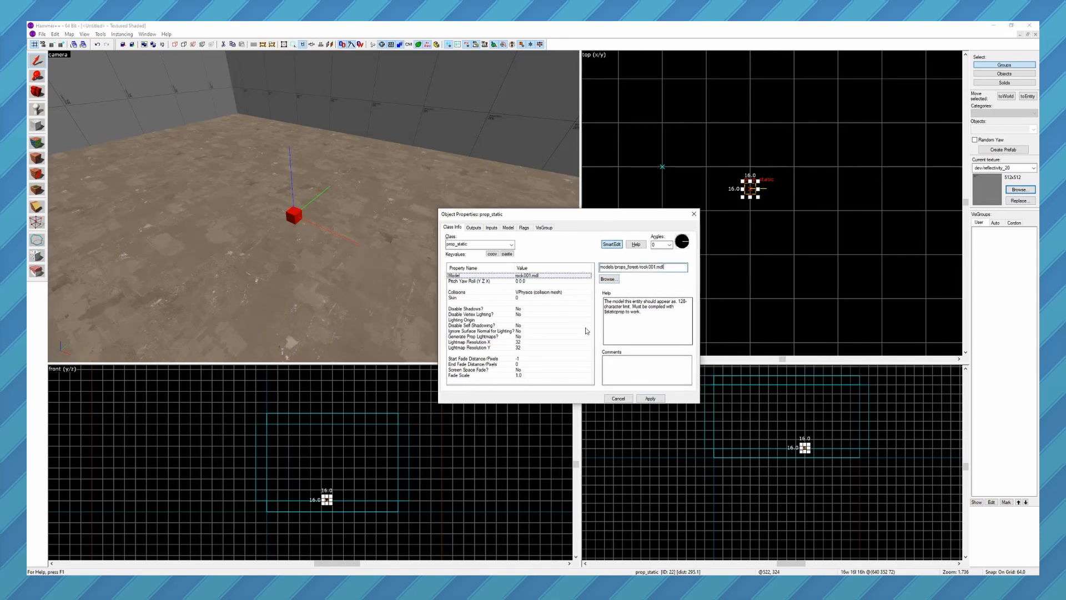
pyautogui.click(656, 400)
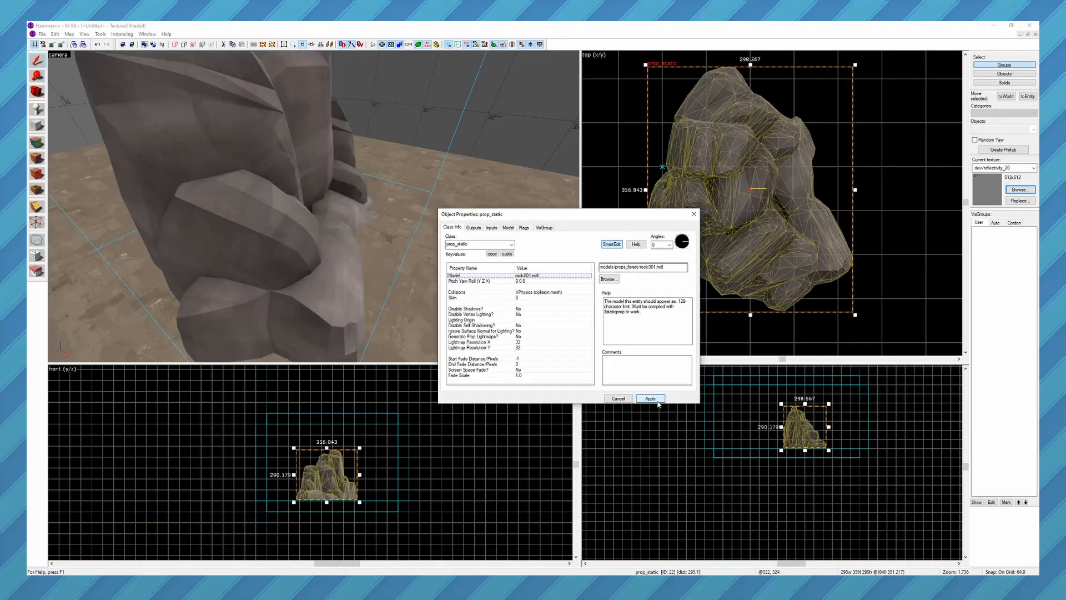
pyautogui.click(694, 214)
pyautogui.press('s')
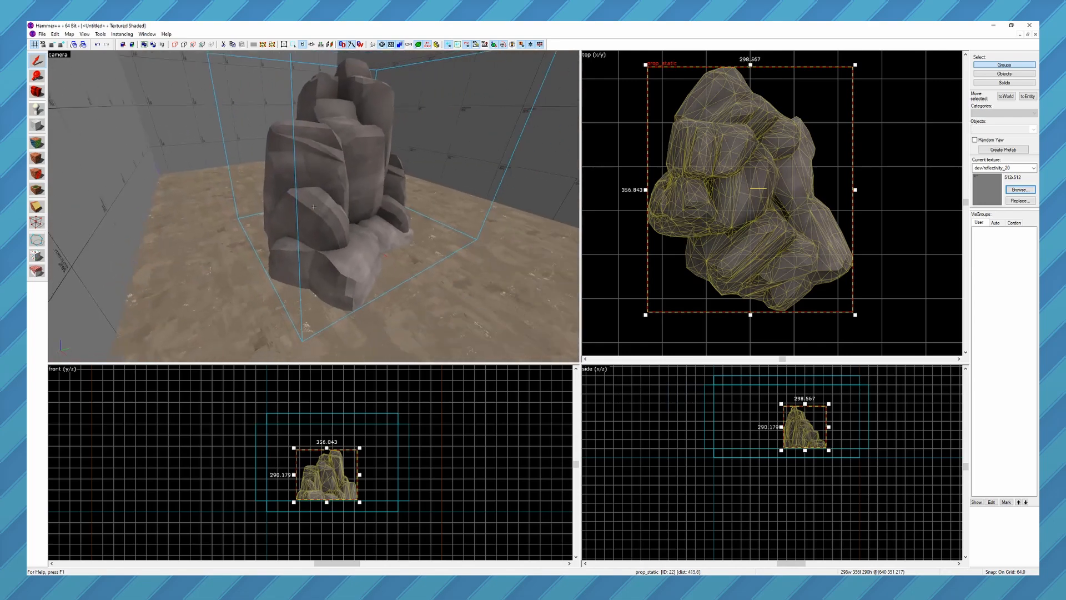
pyautogui.press('z')
# Move the rock prop in the top view close to the room's upper-left corner
pyautogui.scroll(-3, 753, 203)
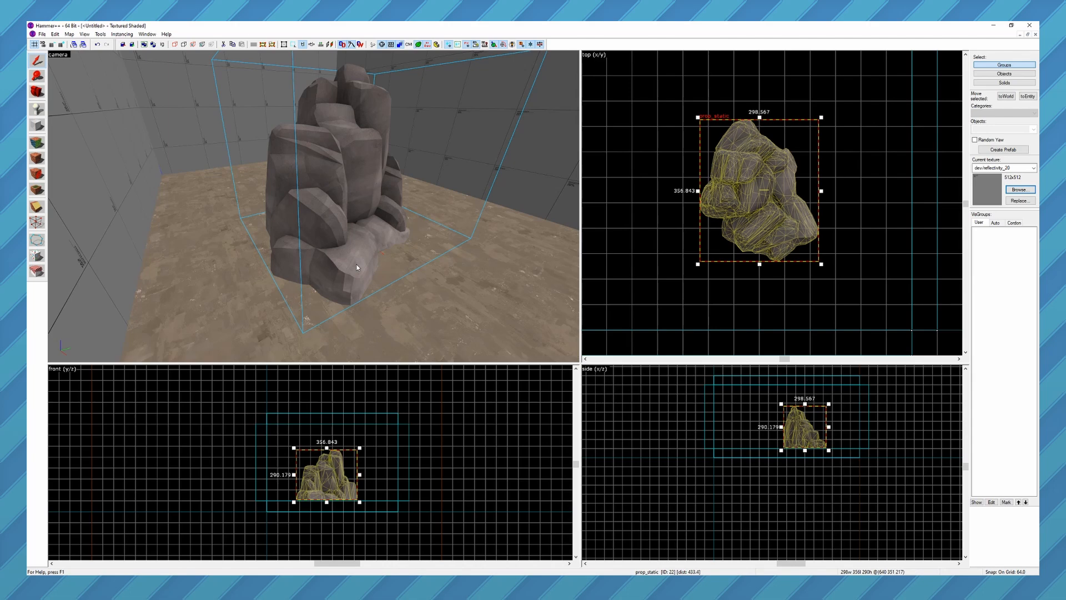
pyautogui.scroll(-2, 743, 235)
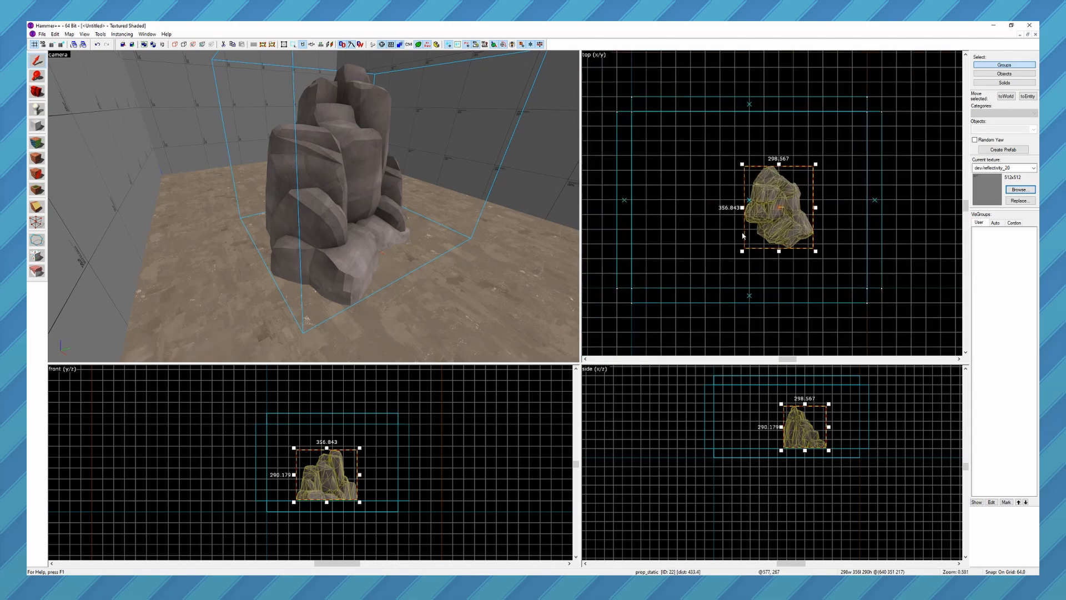
pyautogui.moveTo(743, 236); pyautogui.dragTo(758, 240, button='middle')
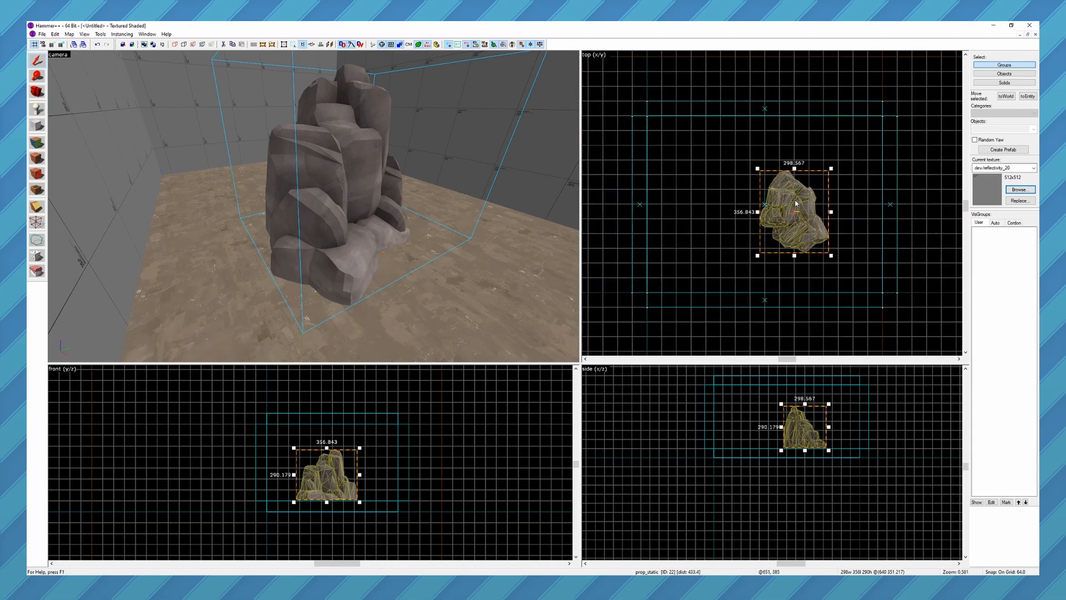
pyautogui.moveTo(791, 204); pyautogui.dragTo(686, 166)
# Cycle the rock prop's selection handles in the top view to check which transform modes a model offers
pyautogui.click(724, 139)
pyautogui.click(695, 152)
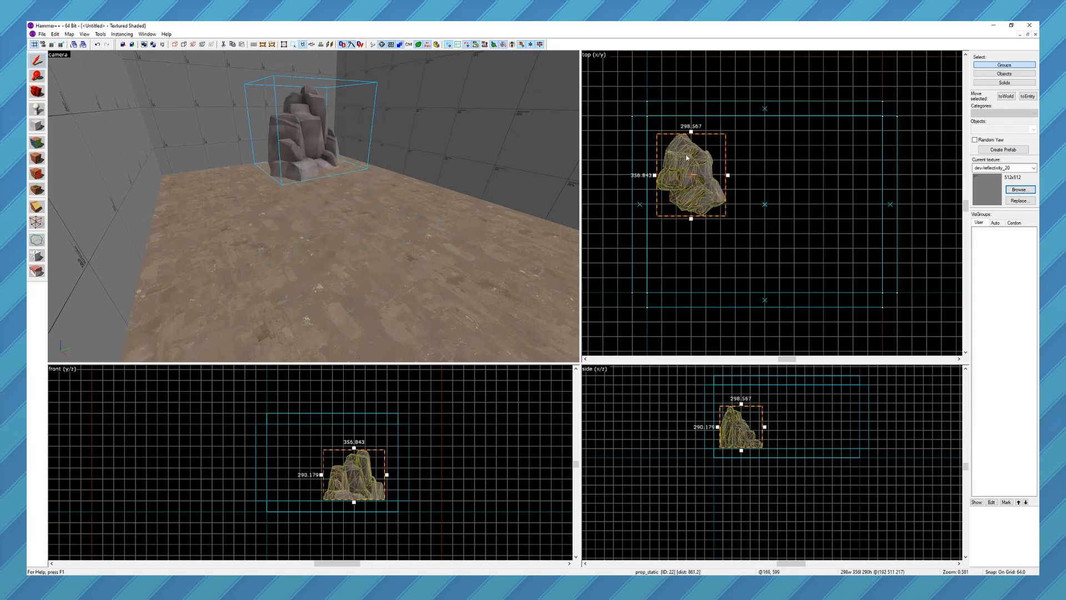
pyautogui.click(686, 157)
pyautogui.click(692, 154)
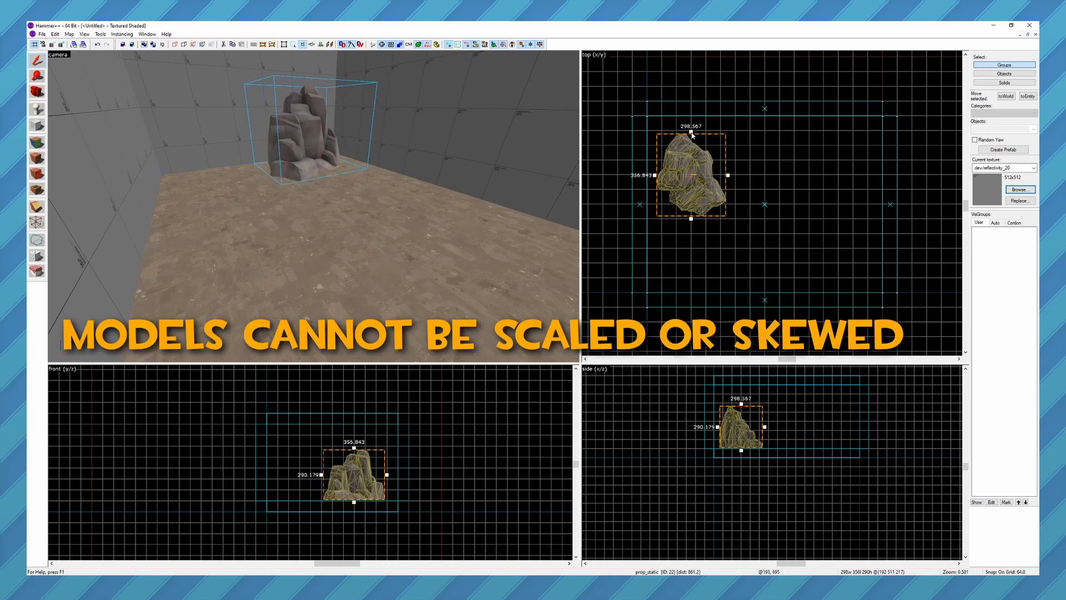
# Try to resize the rock prop from its edge handle in the top view, and undo the change
pyautogui.moveTo(693, 135); pyautogui.dragTo(753, 148)
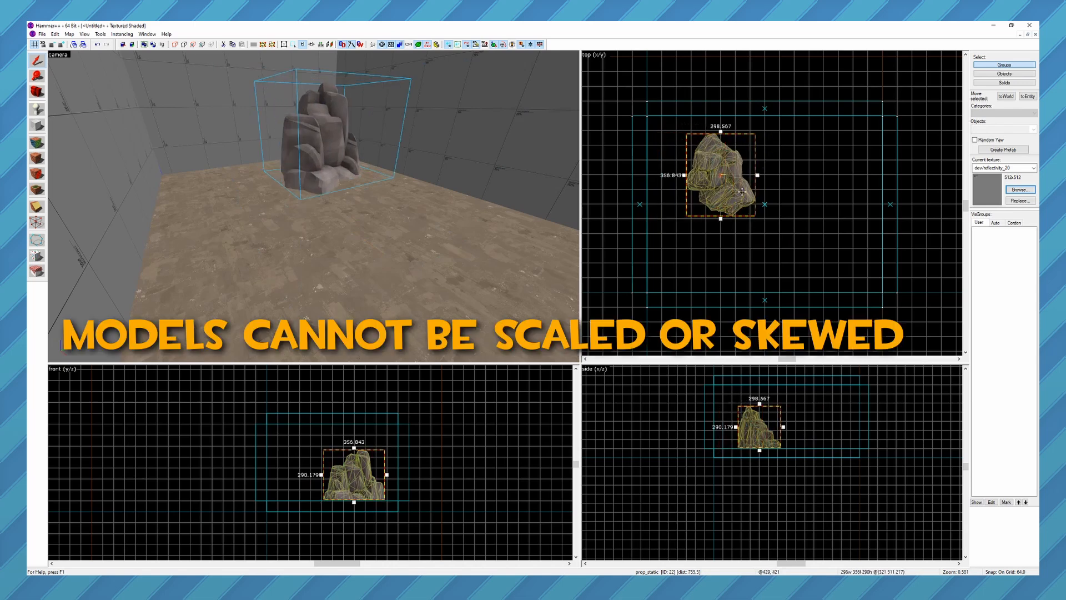
pyautogui.hotkey('ctrl', 'z')
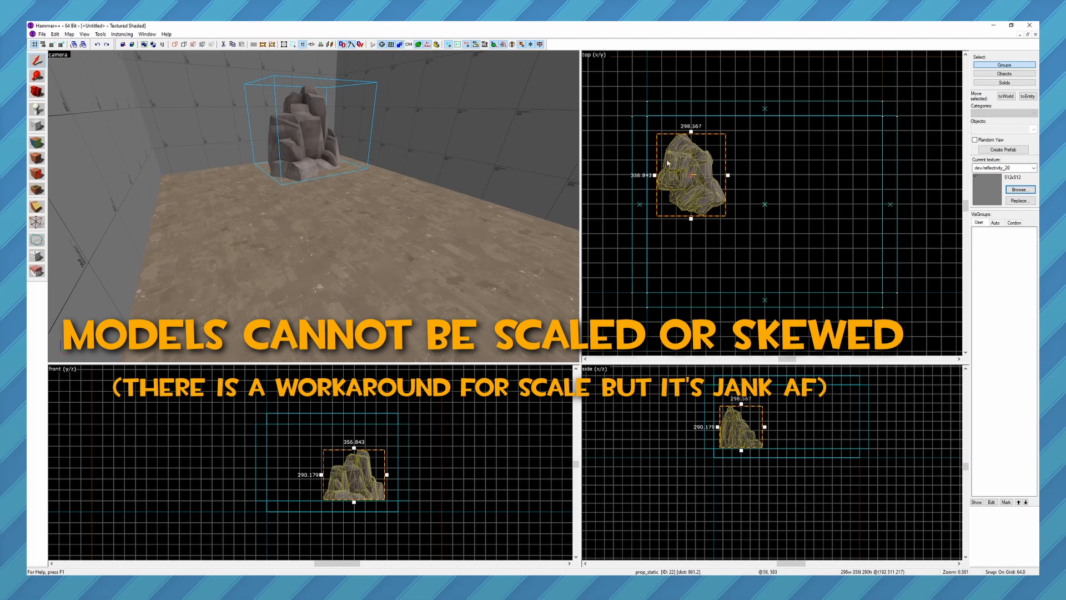
# Rotate the rock prop in the top view and set it closer to the room's upper-left corner
pyautogui.click(685, 172)
pyautogui.moveTo(728, 132); pyautogui.dragTo(680, 142)
pyautogui.press('z')
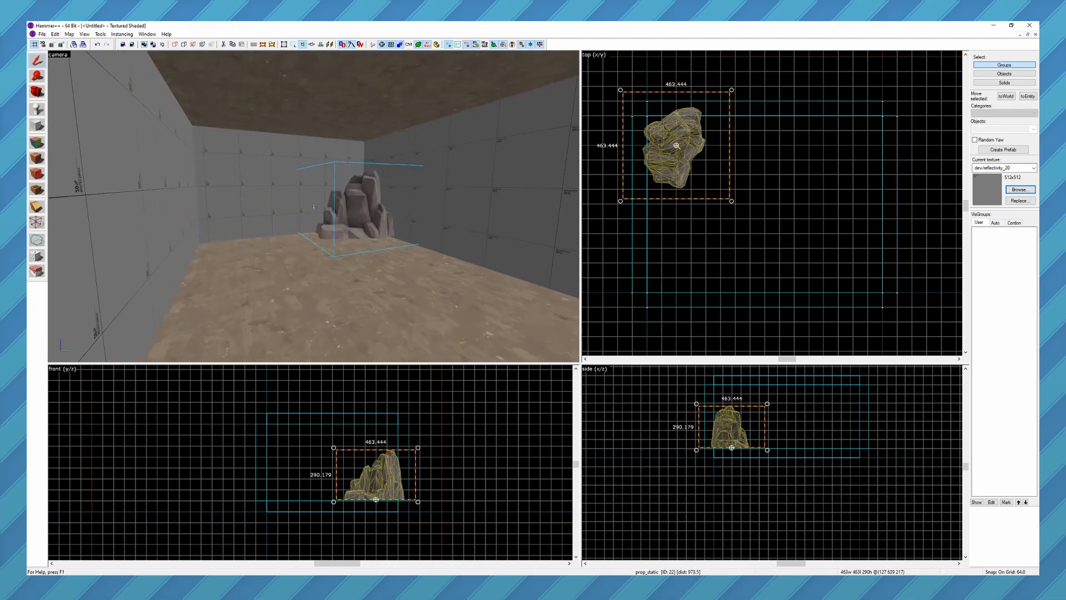
pyautogui.press('w')
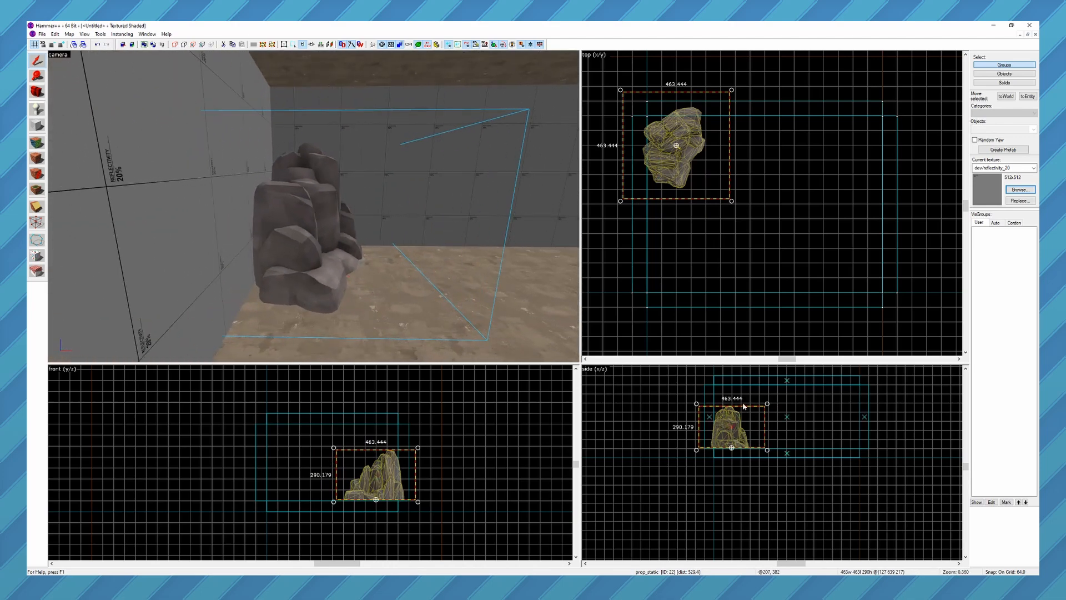
# Tilt the rock prop slightly in the side view and shift it down partly into the floor and wall
pyautogui.moveTo(768, 405); pyautogui.dragTo(777, 417)
pyautogui.scroll(4, 740, 443)
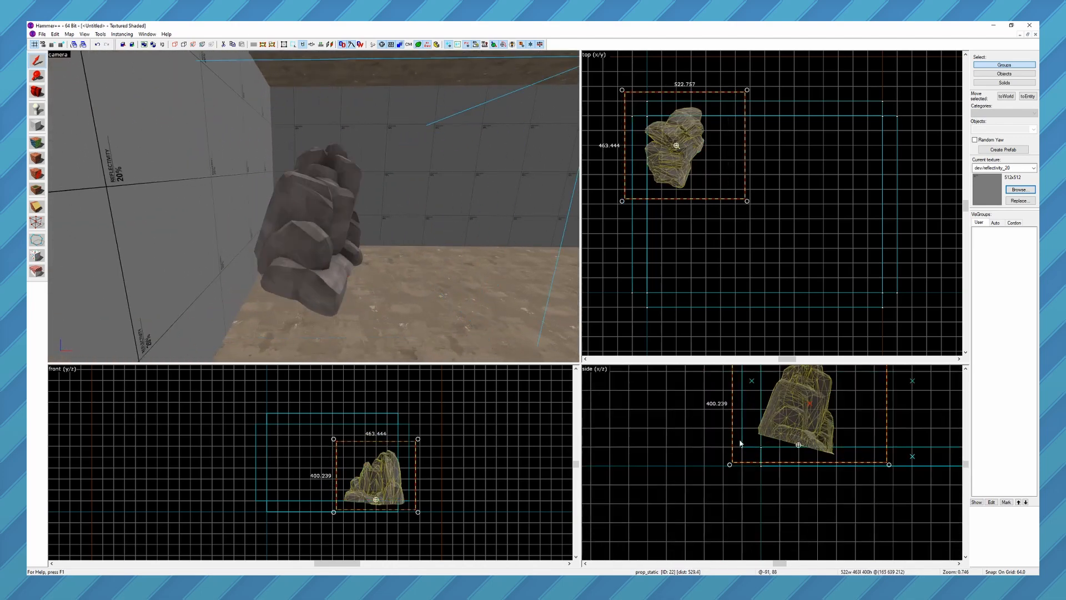
pyautogui.moveTo(782, 434); pyautogui.dragTo(741, 468, button='middle')
pyautogui.moveTo(771, 439); pyautogui.dragTo(753, 449)
# Examine in the camera view how the tilted rock meets the corner walls and the floor
pyautogui.press('z')
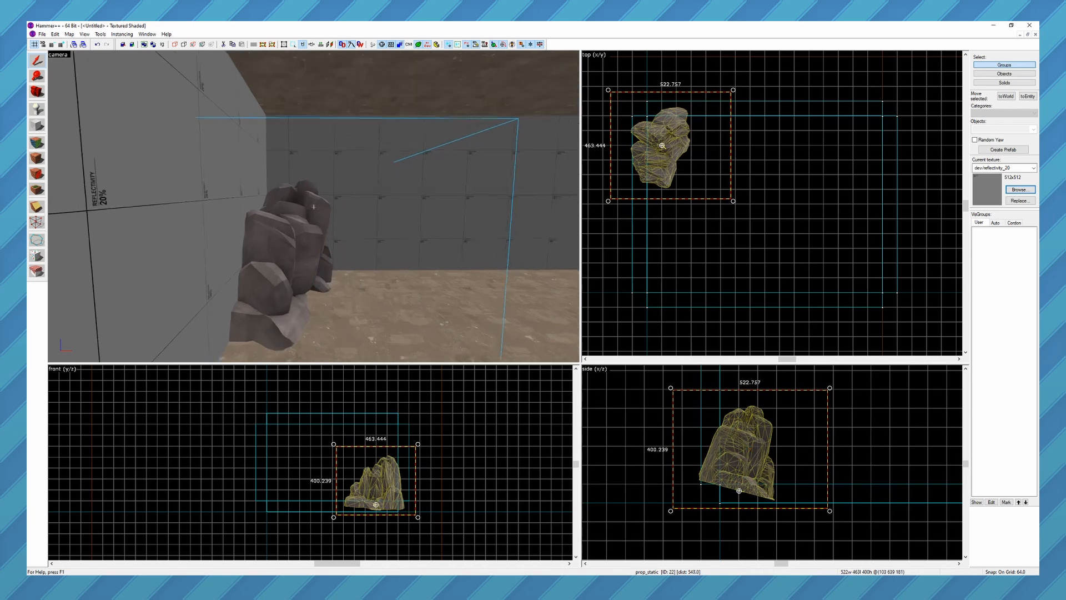
pyautogui.press('d')
pyautogui.press('z')
pyautogui.press('z')
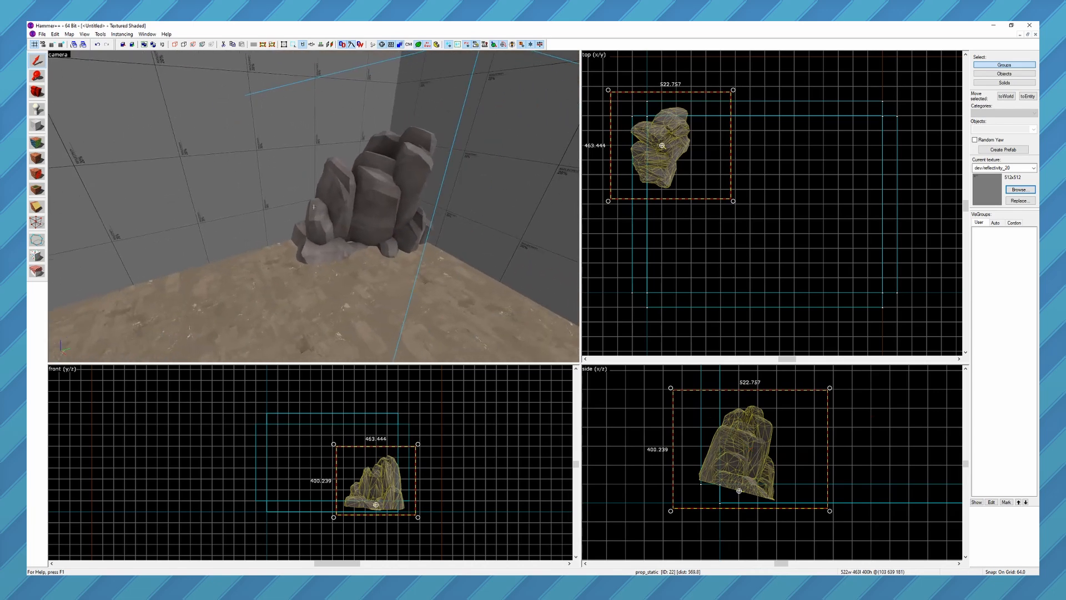
pyautogui.press('z')
pyautogui.press('z')
pyautogui.press('a')
pyautogui.press('z')
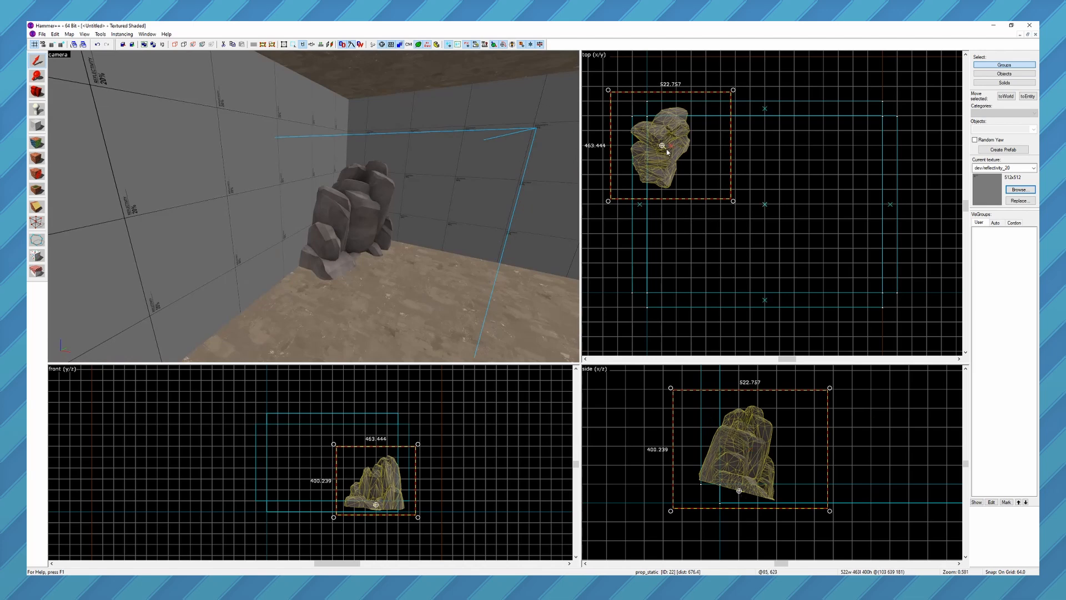
# Move the rock prop off the grid in the side view, away from the wall and deep below the floor
pyautogui.scroll(3, 748, 482)
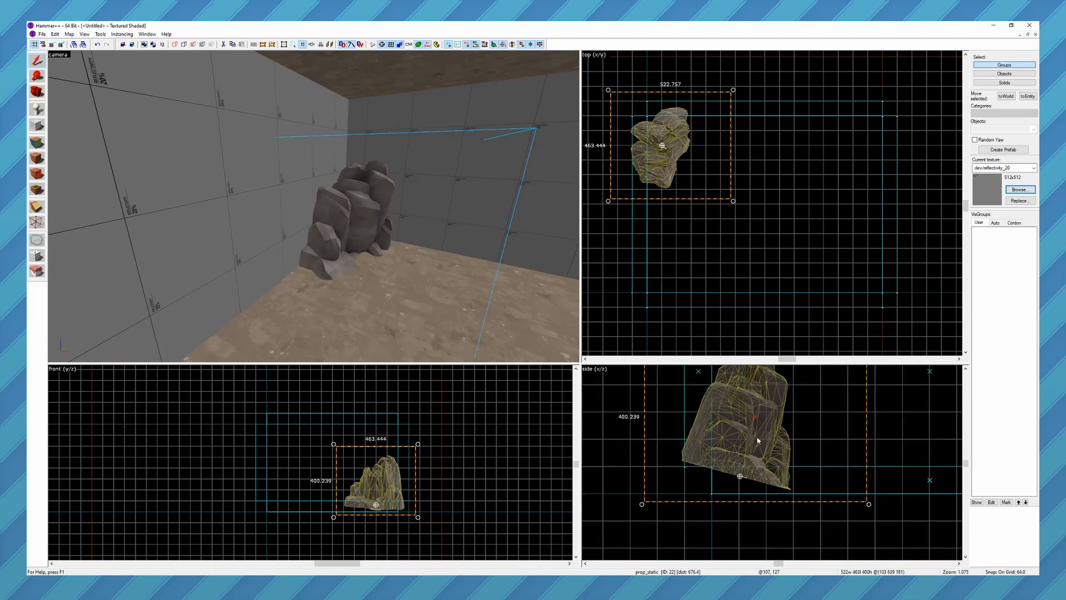
pyautogui.press('z')
pyautogui.press('z')
pyautogui.keyDown('alt'); pyautogui.moveTo(759, 431); pyautogui.dragTo(749, 461); pyautogui.keyUp('alt')
pyautogui.press('z')
pyautogui.press('z')
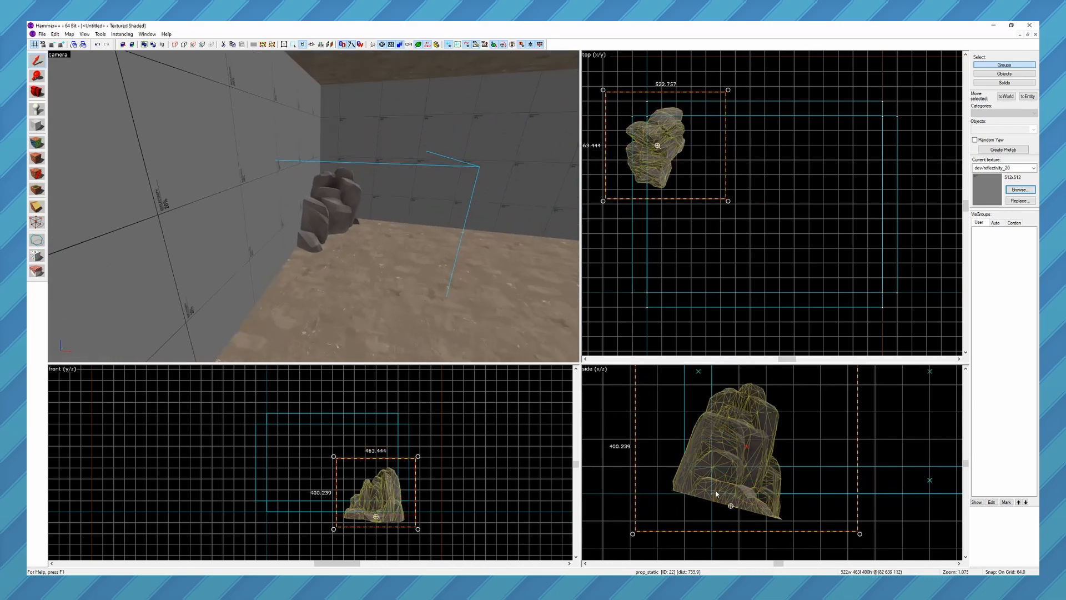
pyautogui.keyDown('alt'); pyautogui.moveTo(716, 493); pyautogui.dragTo(803, 510); pyautogui.keyUp('alt')
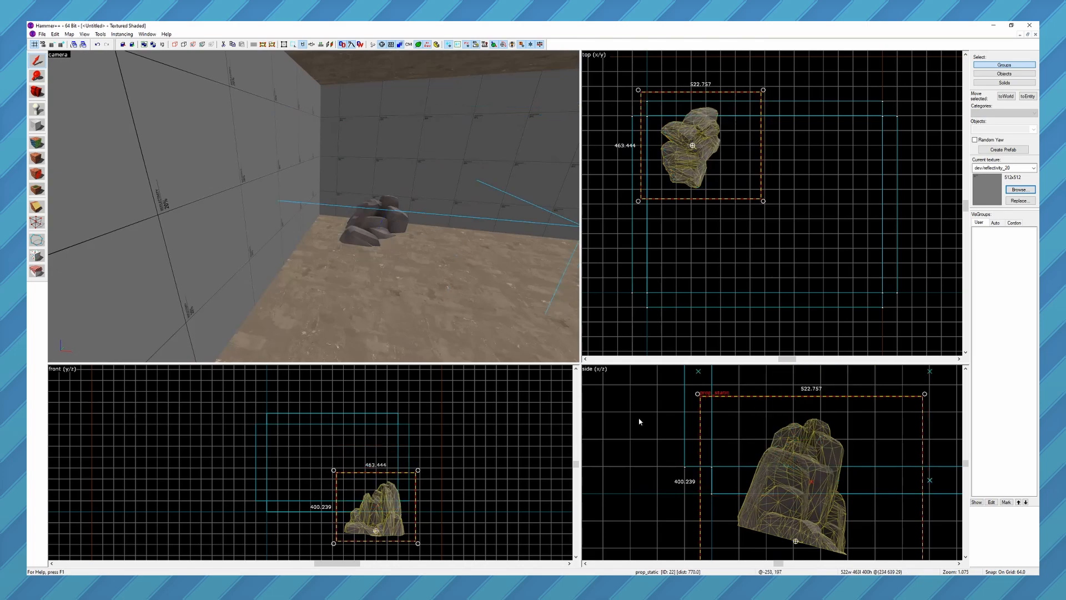
# Inspect the deeply sunken rock from inside the room, and its underside from below the floor
pyautogui.press('z')
pyautogui.press('w')
pyautogui.press('z')
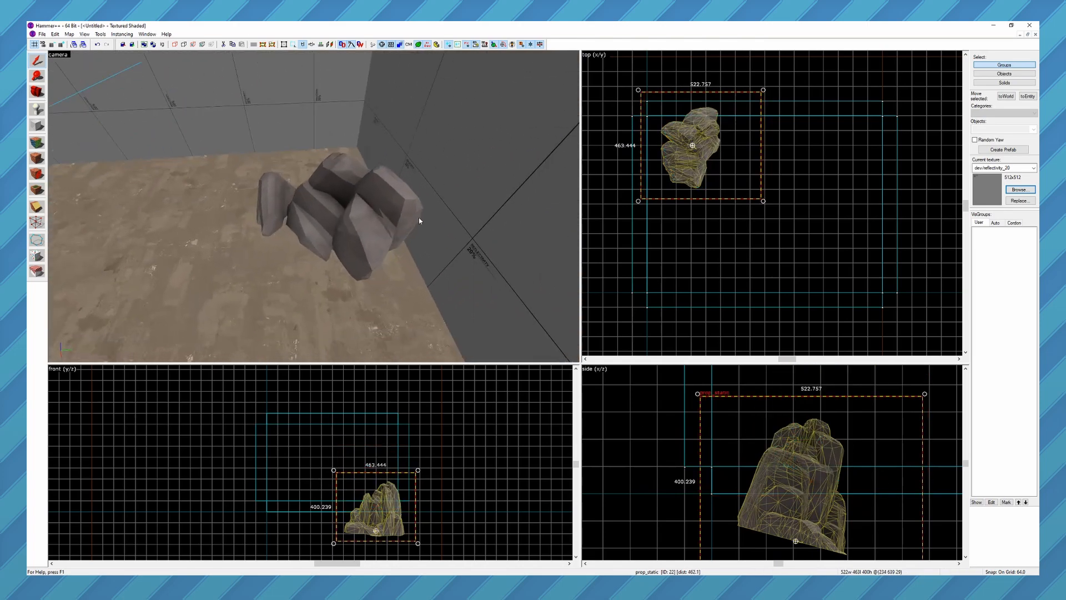
pyautogui.press('z')
pyautogui.press('s')
pyautogui.press('w')
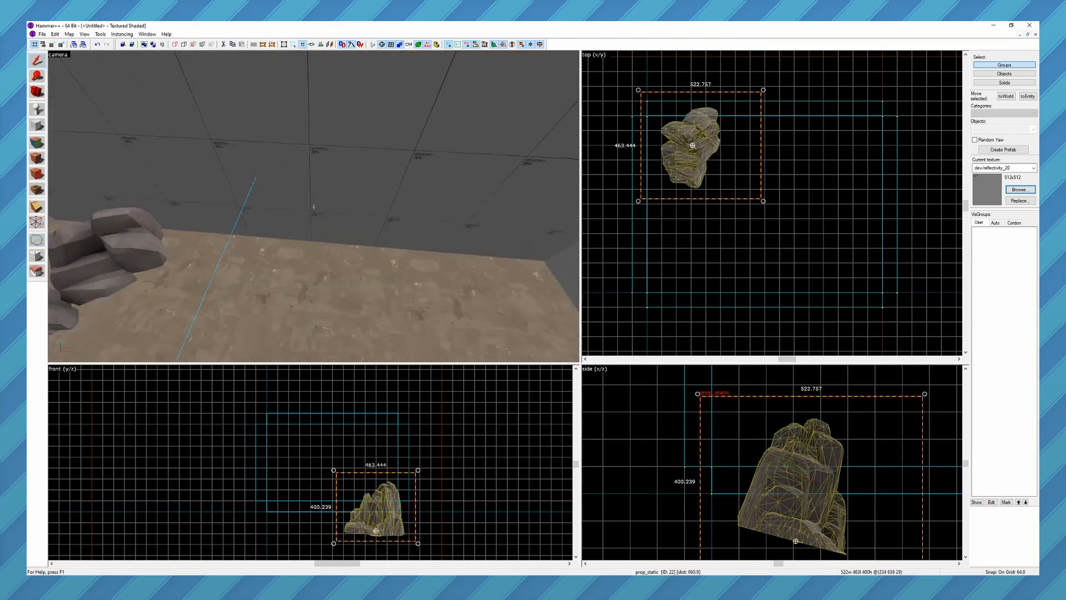
pyautogui.press('w')
pyautogui.press('s')
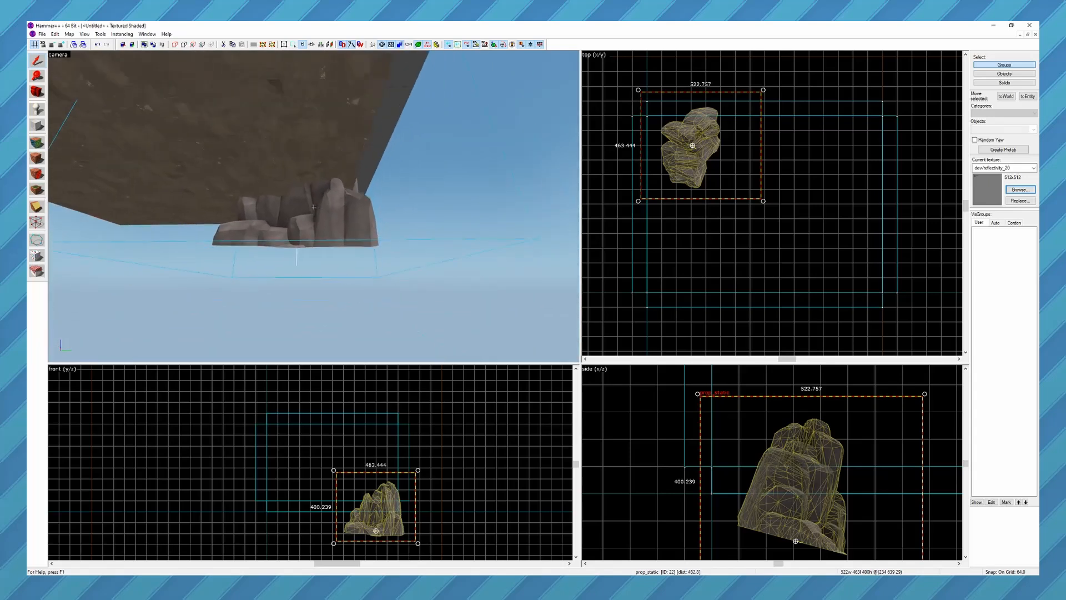
pyautogui.press('z')
pyautogui.press('w')
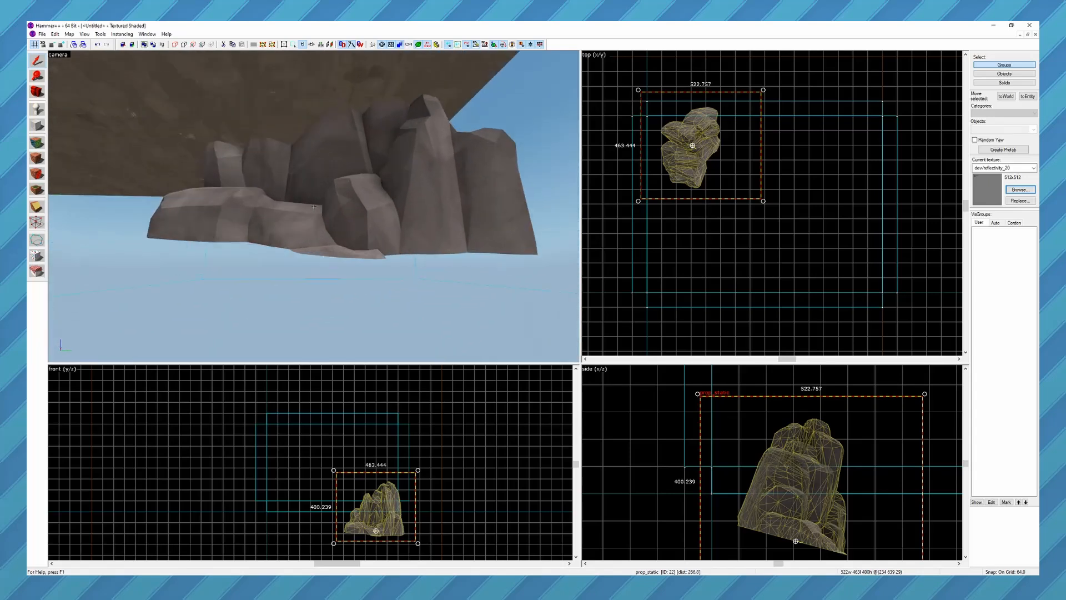
pyautogui.press('s')
pyautogui.press('z')
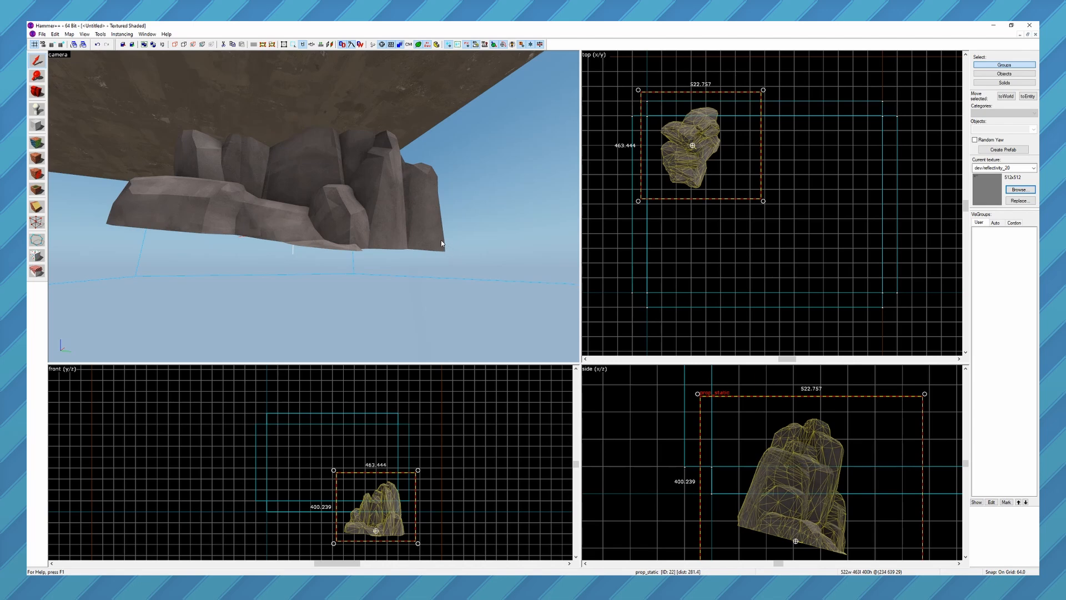
pyautogui.press('z')
pyautogui.press('w')
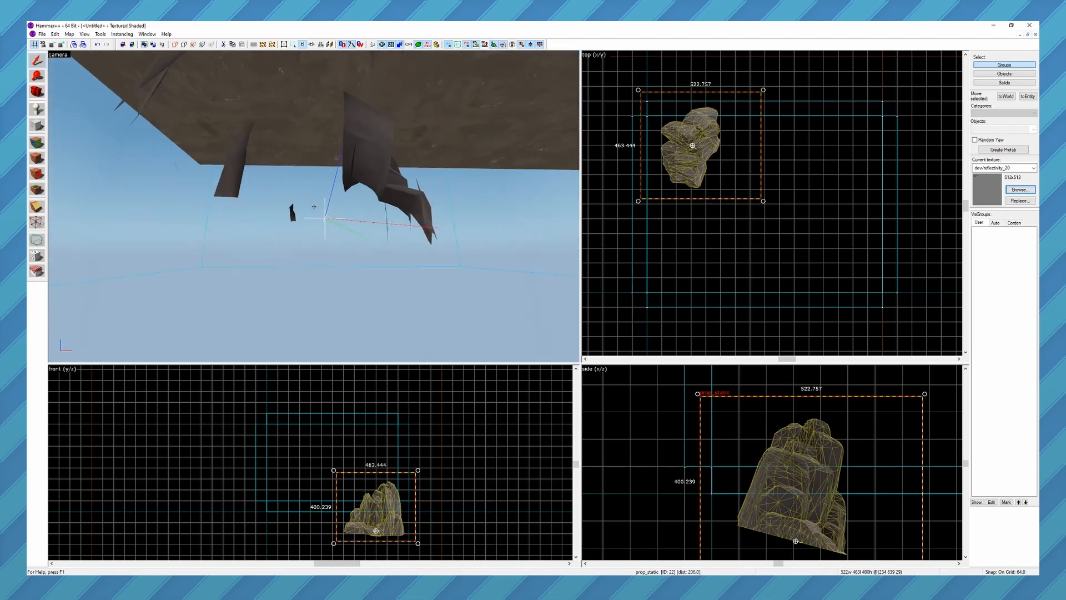
pyautogui.press('z')
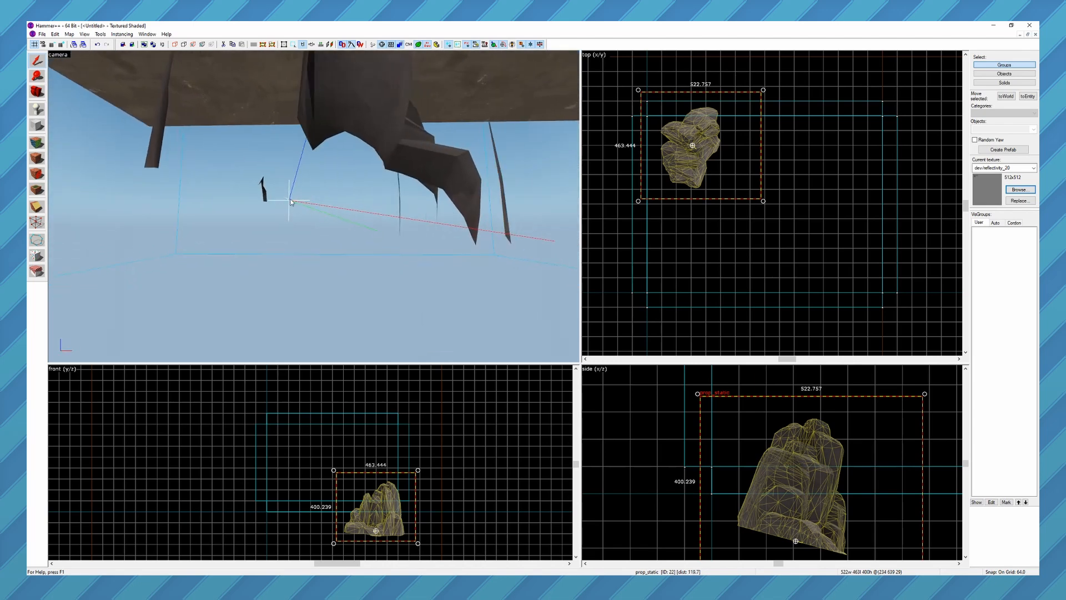
pyautogui.press('z')
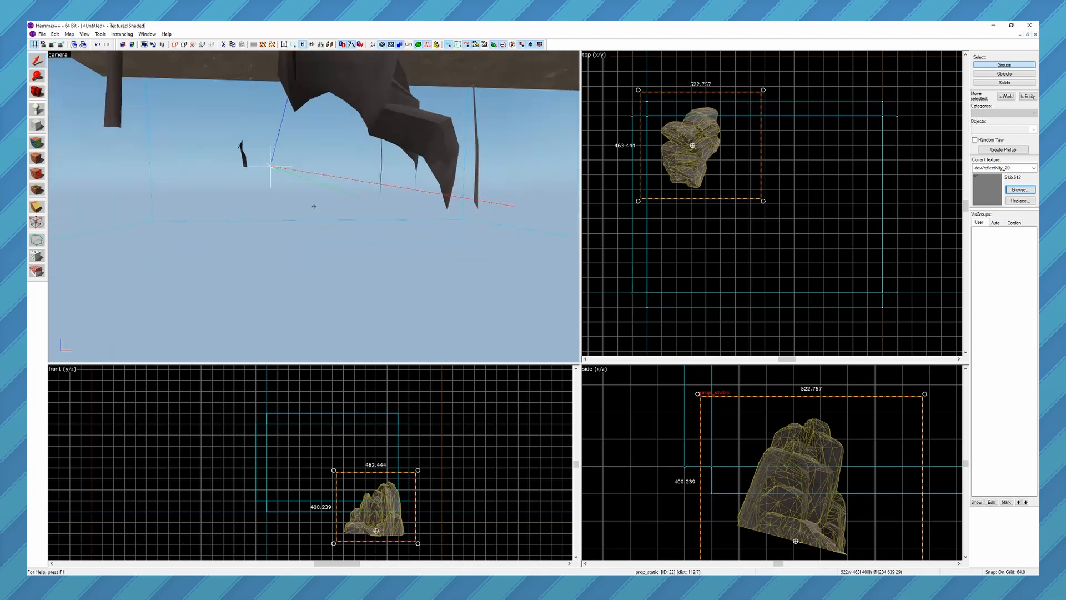
pyautogui.press('s')
pyautogui.press('a')
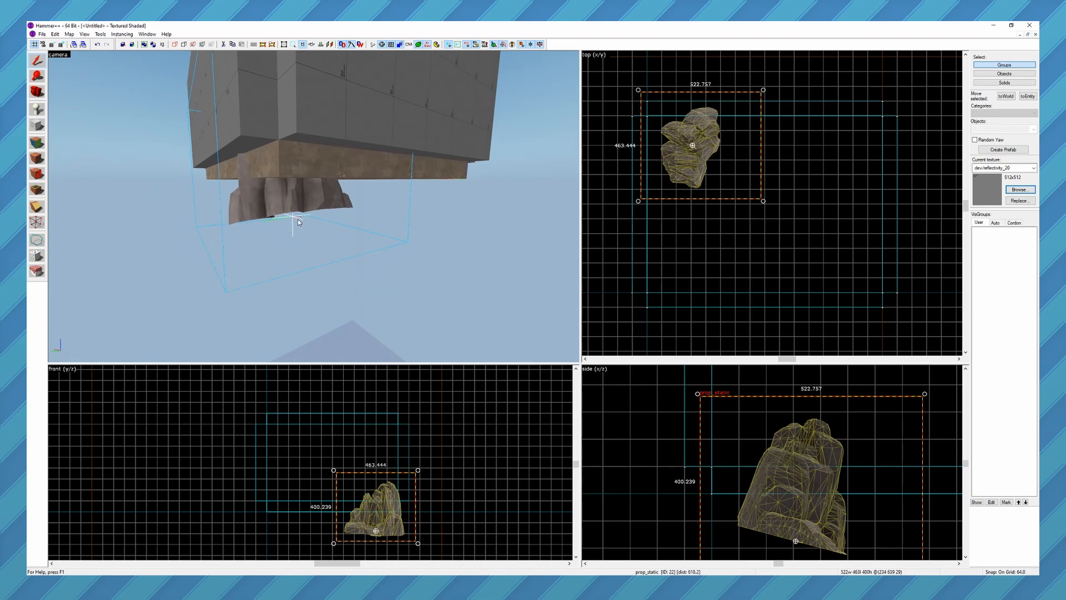
pyautogui.press('w')
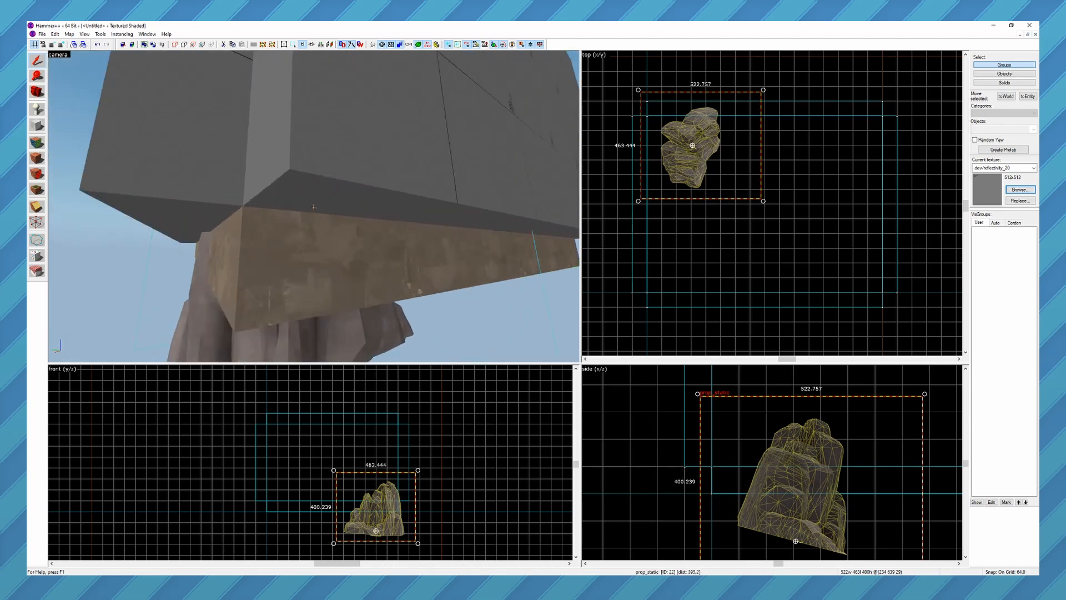
pyautogui.press('s')
pyautogui.press('z')
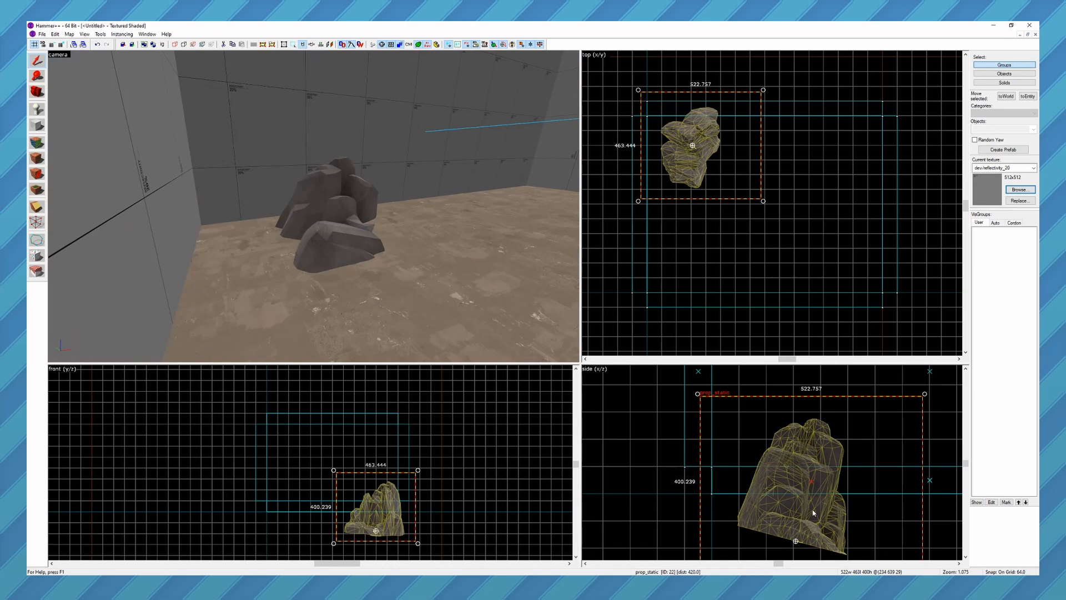
# Raise the rock prop in the side view and set it back toward the wall with its base slightly below the floor
pyautogui.moveTo(810, 530); pyautogui.dragTo(778, 470)
pyautogui.press('z')
pyautogui.press('w')
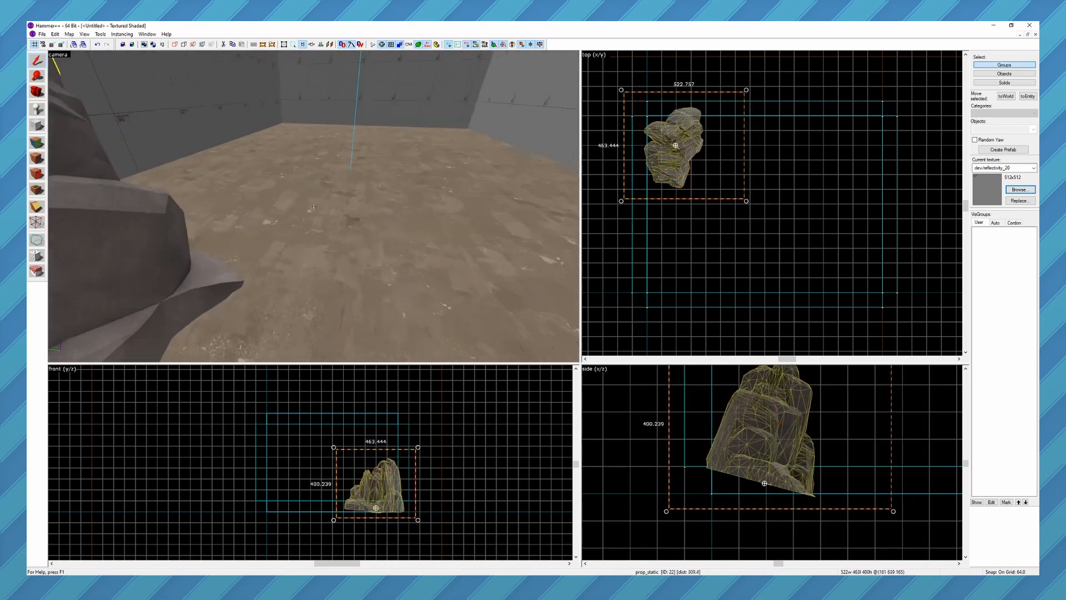
# Check the repositioned rock from beneath the floor and from inside the room for exposed hollow parts
pyautogui.press('w')
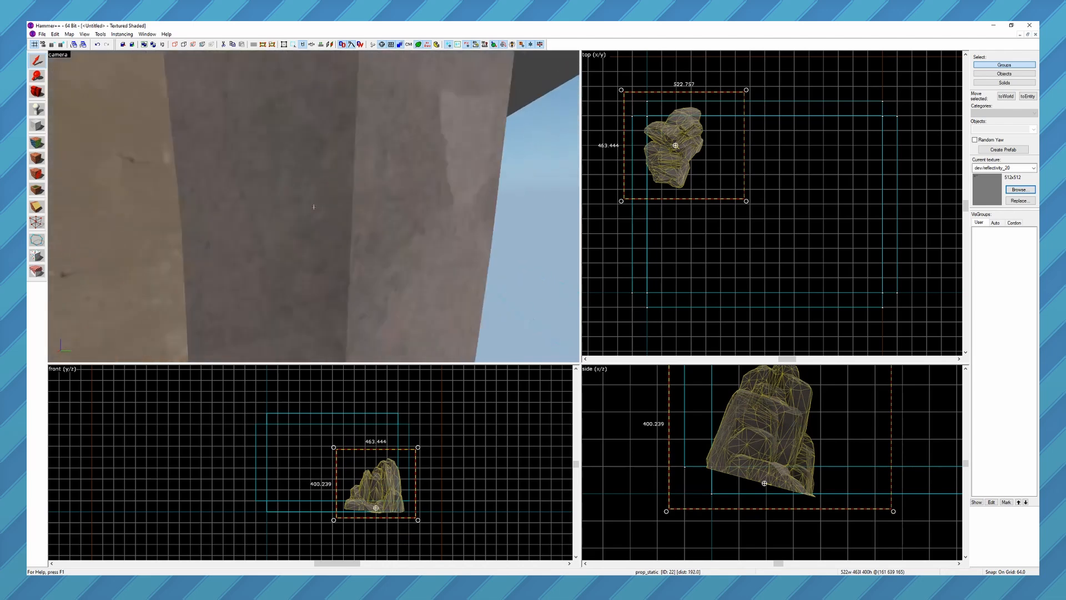
pyautogui.press('z')
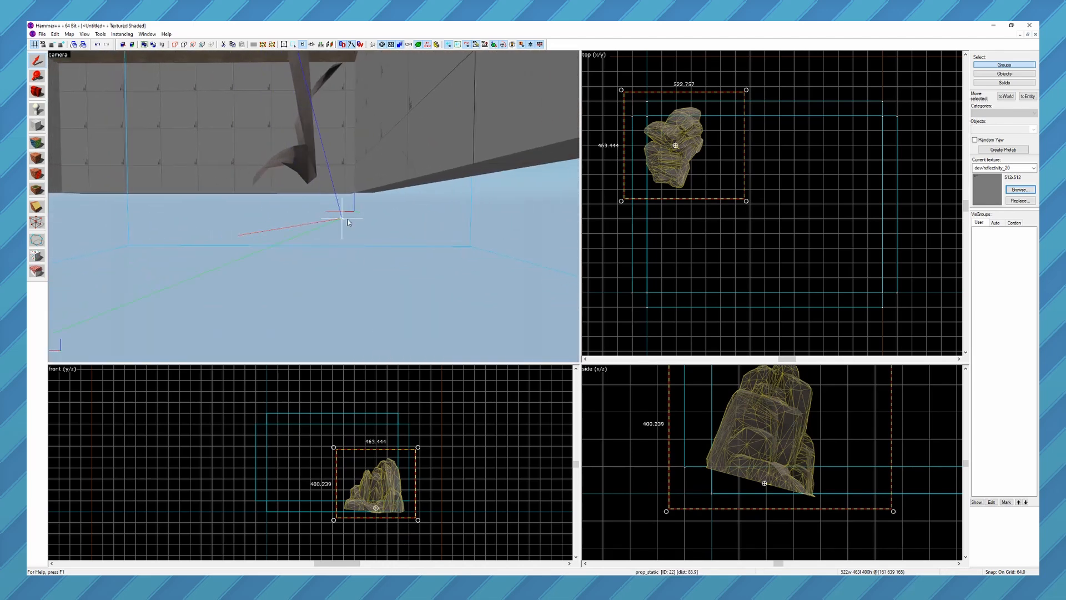
pyautogui.press('z')
pyautogui.press('s')
pyautogui.press('z')
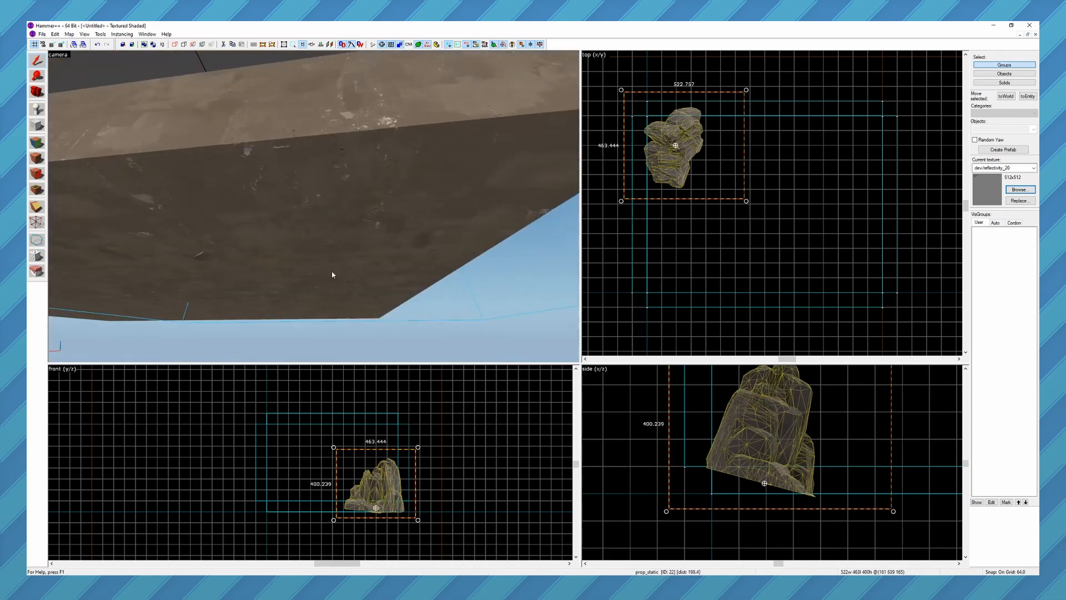
pyautogui.press('z')
pyautogui.press('s')
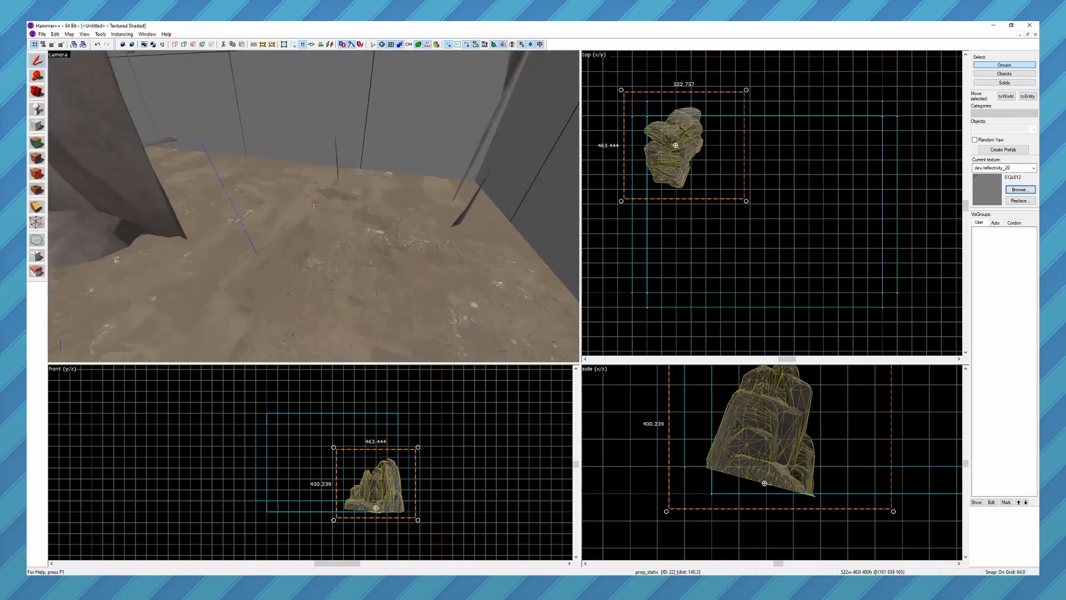
pyautogui.press('w')
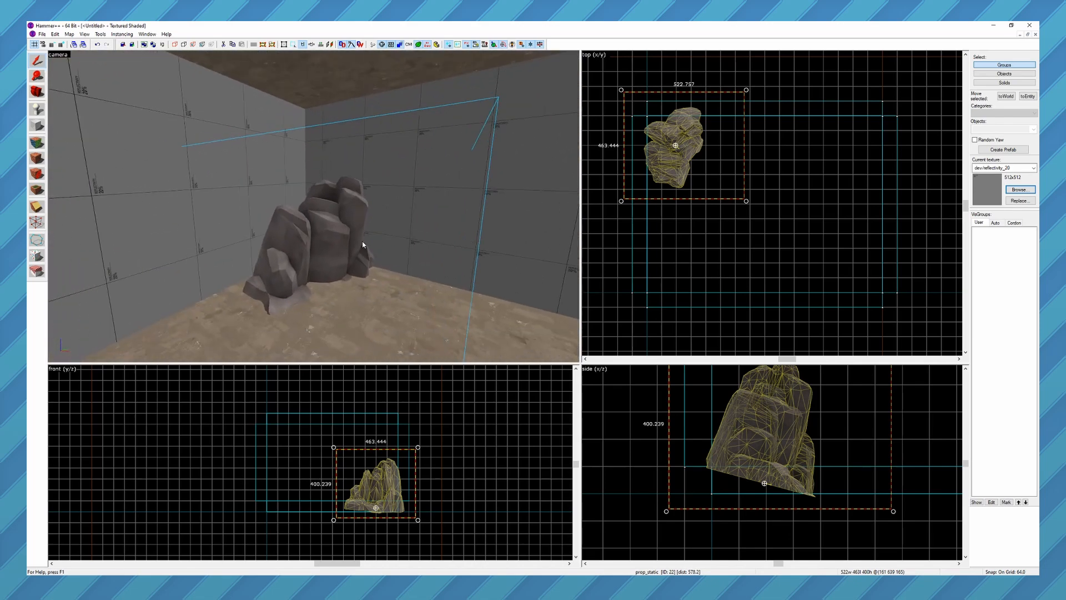
pyautogui.press('z')
pyautogui.press('z')
pyautogui.press('s')
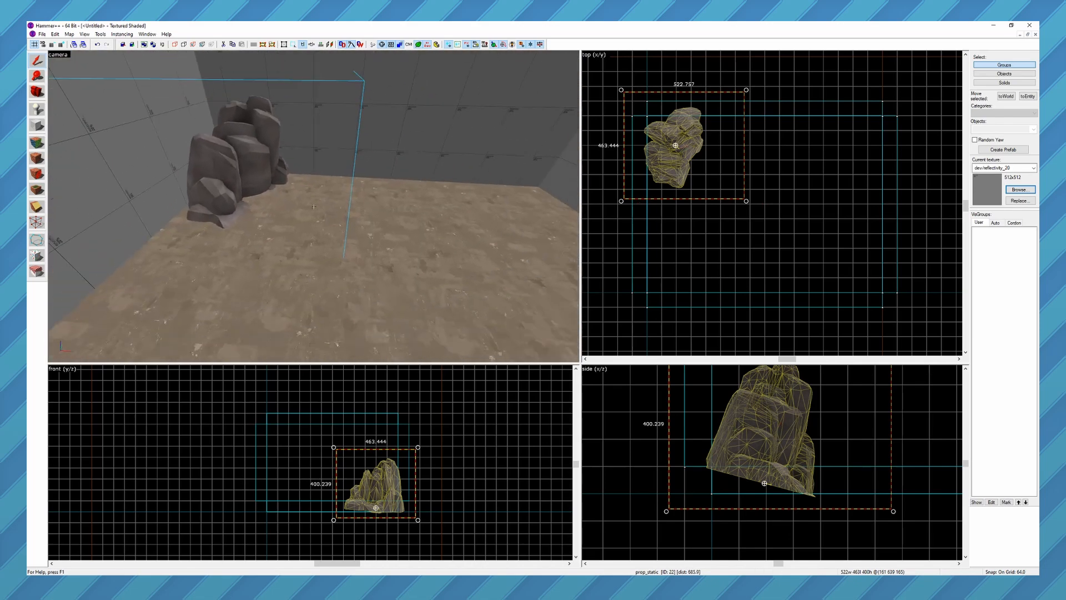
# Place a new prop_static entity on the open floor away from the rock and open its object properties
pyautogui.press('z')
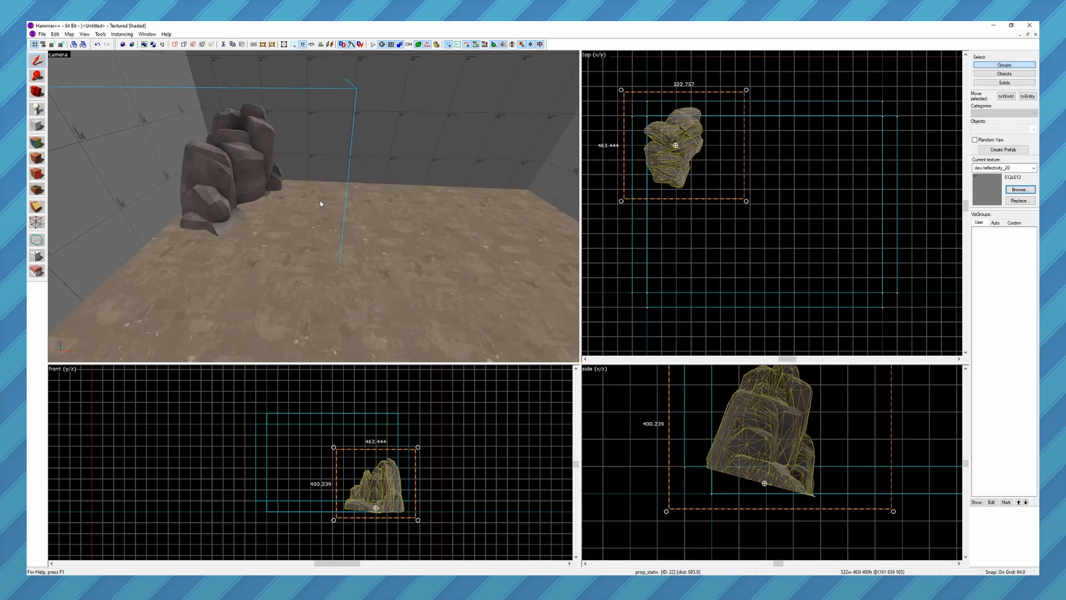
pyautogui.press('z')
pyautogui.press('s')
pyautogui.press('z')
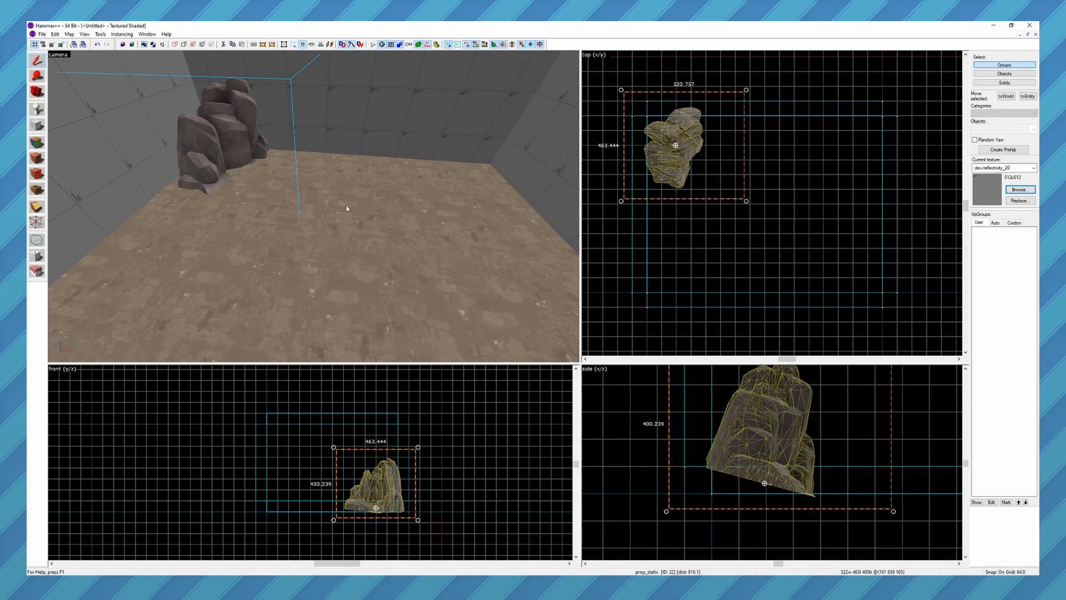
pyautogui.press('z')
pyautogui.press('w')
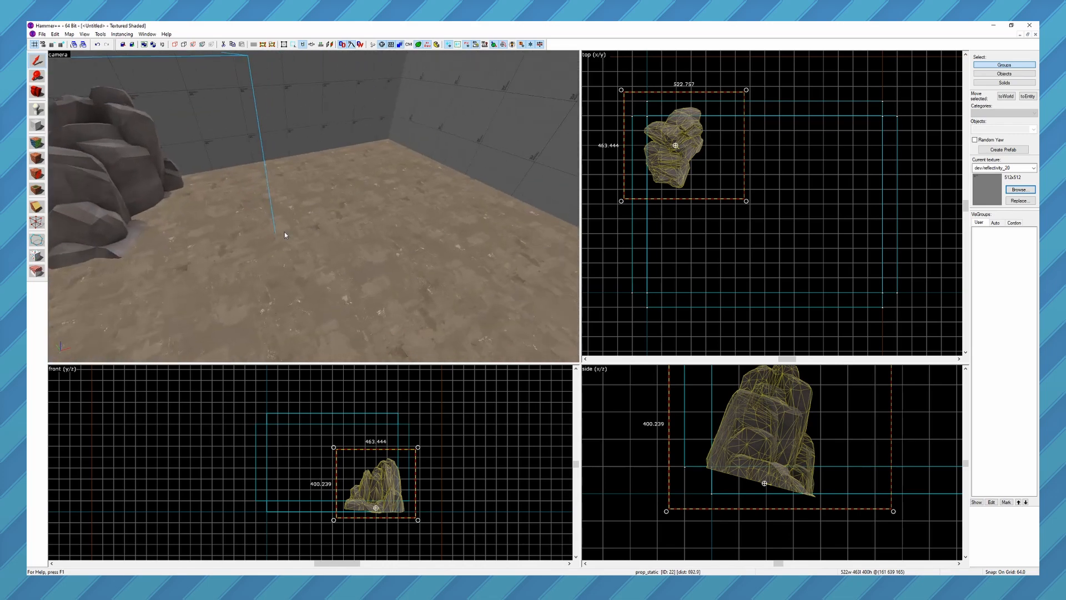
pyautogui.hotkey('shift', 'e')
pyautogui.click(387, 244)
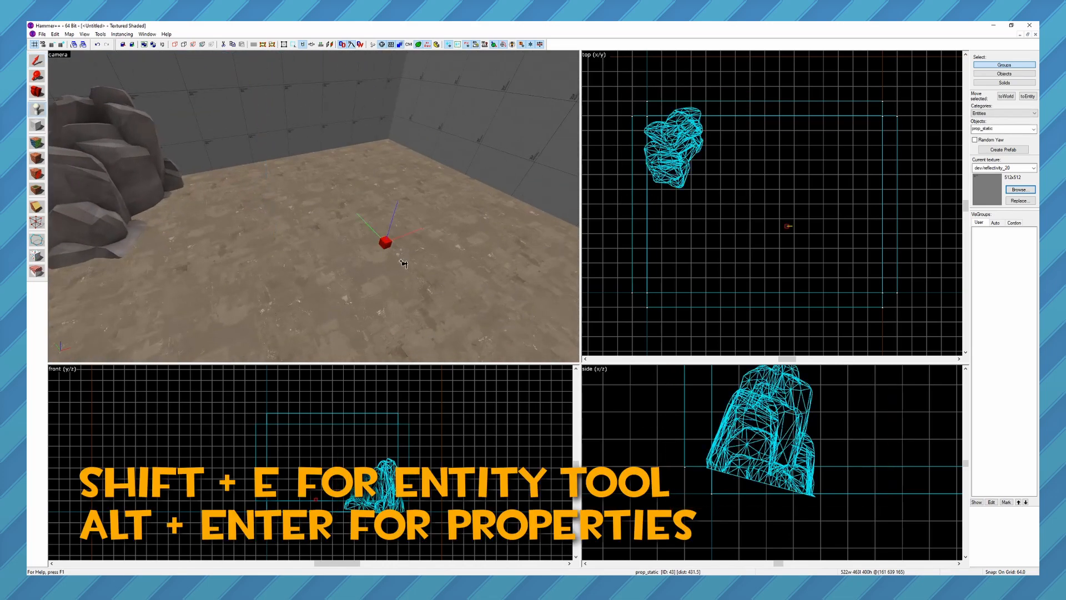
pyautogui.hotkey('alt', 'Return')
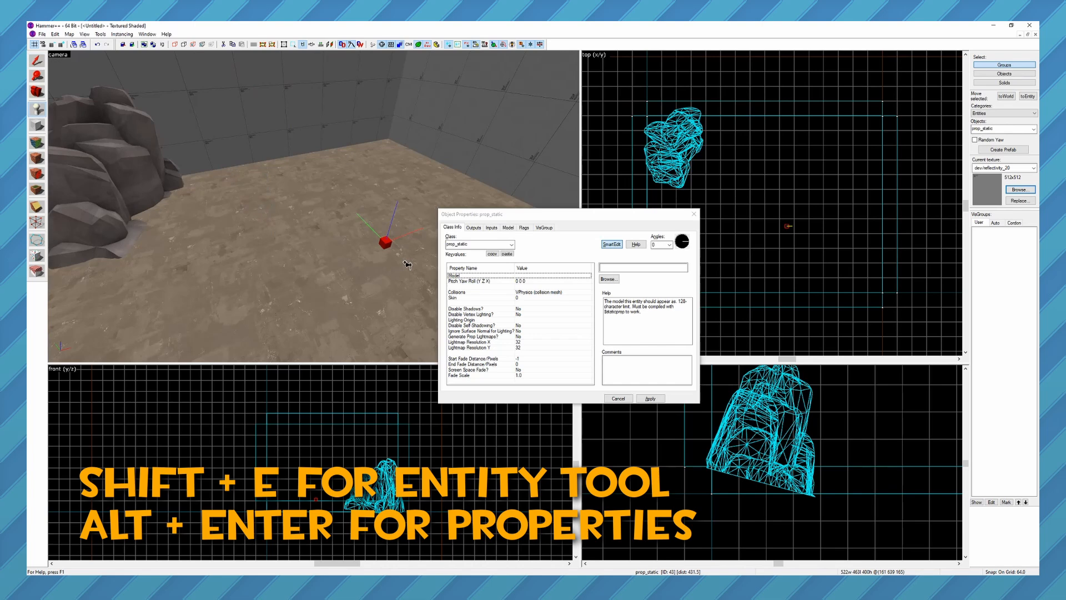
pyautogui.moveTo(491, 216); pyautogui.dragTo(525, 207)
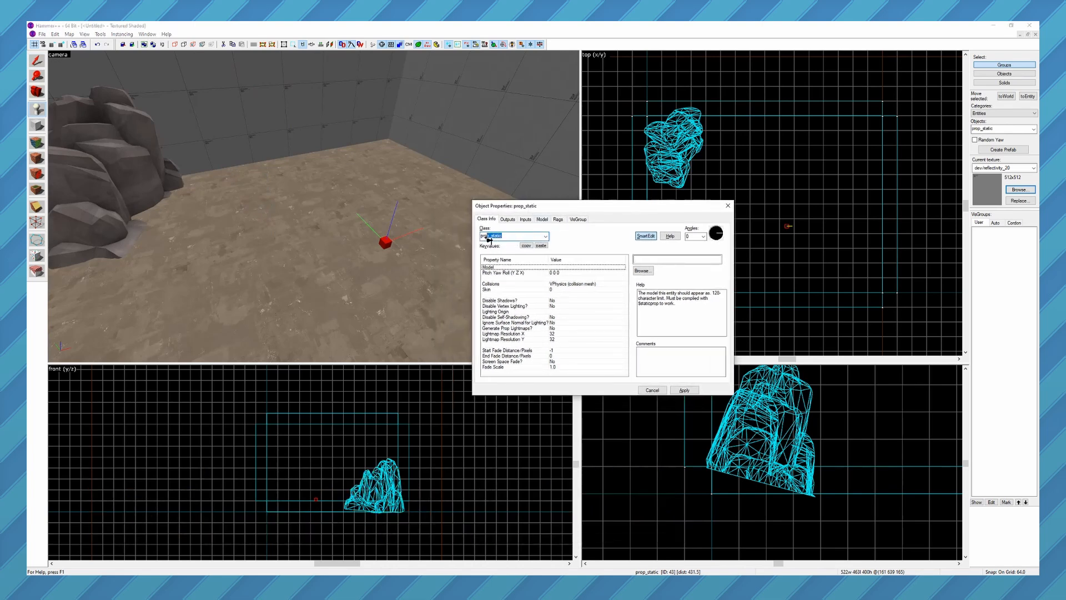
# Change the new entity's class from prop_static to info_player_teamspawn and apply it
pyautogui.press('BackSpace')
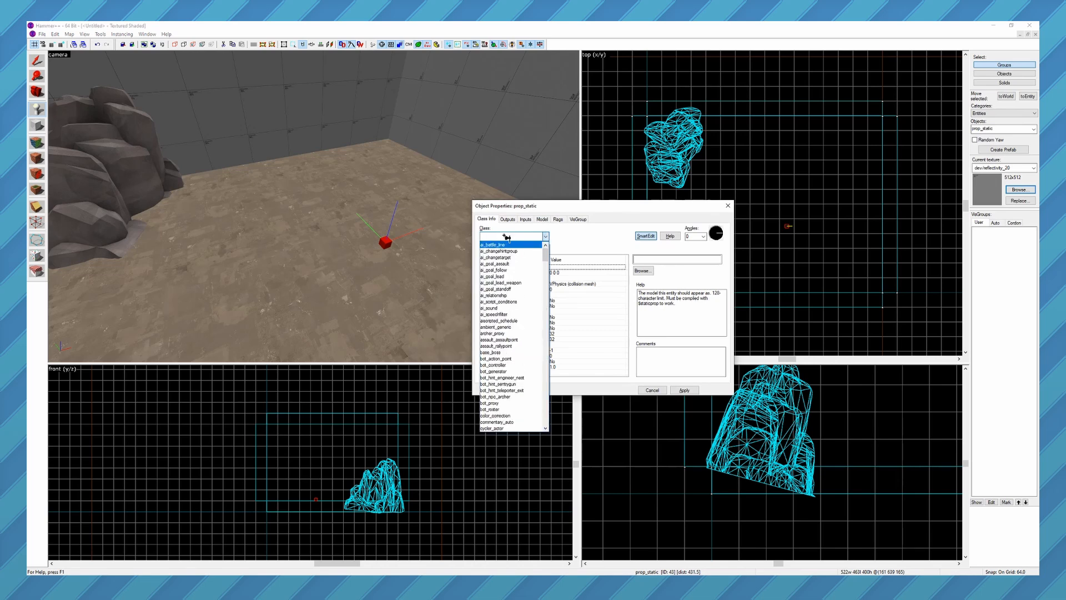
pyautogui.write('team')
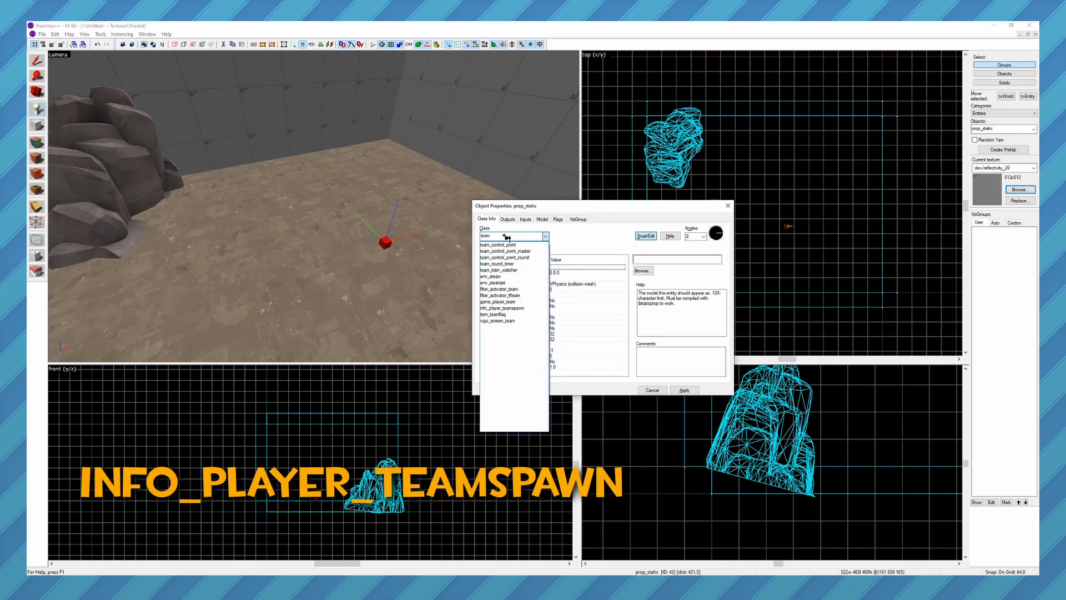
pyautogui.click(516, 309)
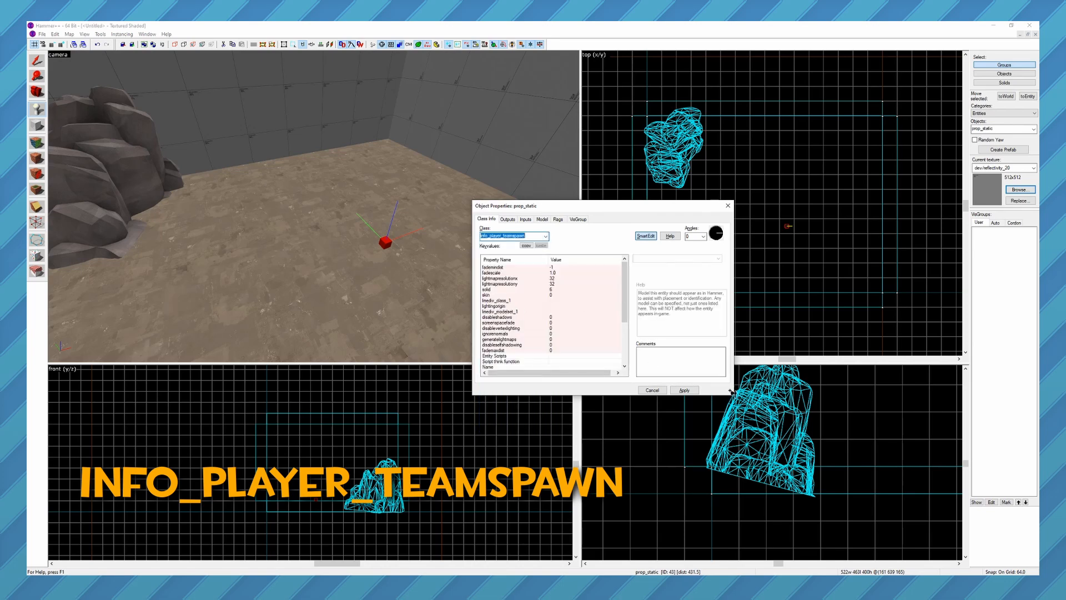
pyautogui.click(684, 389)
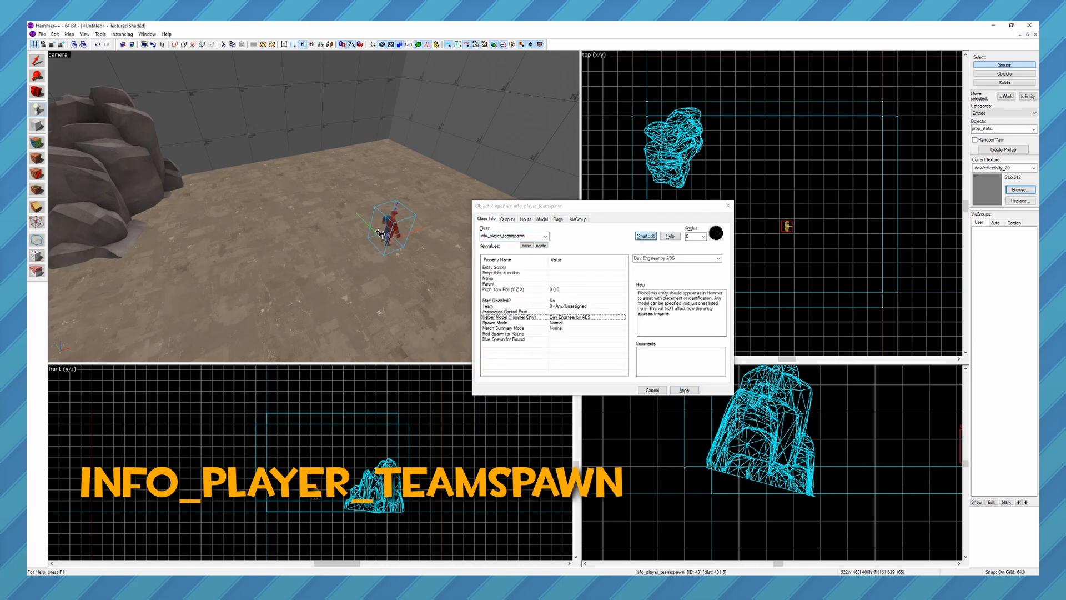
# Examine the player spawn's helper model from several sides in the 3D view
pyautogui.press('z')
pyautogui.press('w')
pyautogui.press('d')
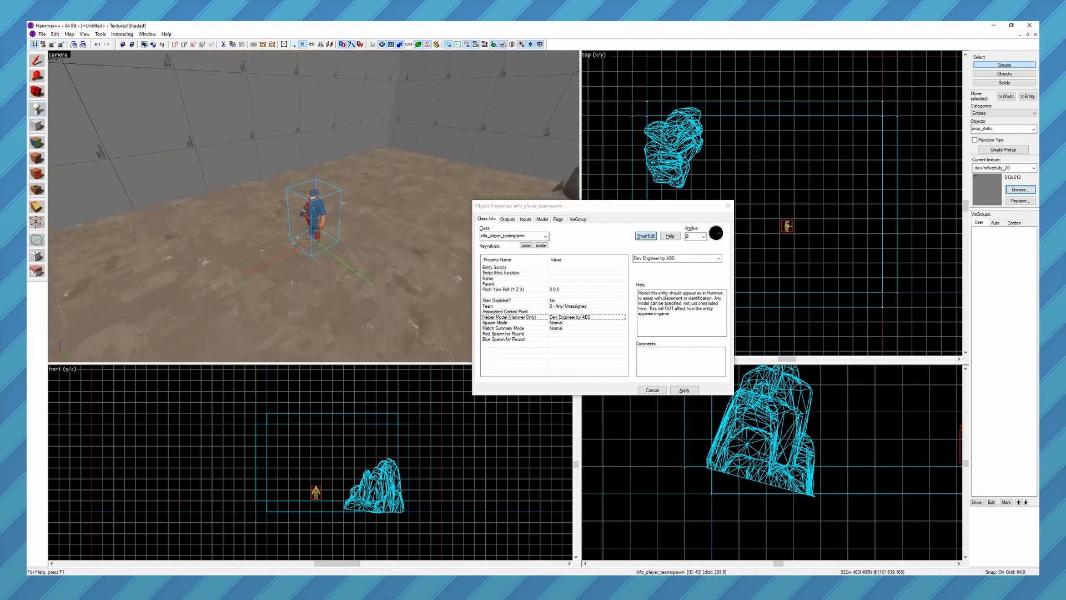
pyautogui.press('a')
pyautogui.press('z')
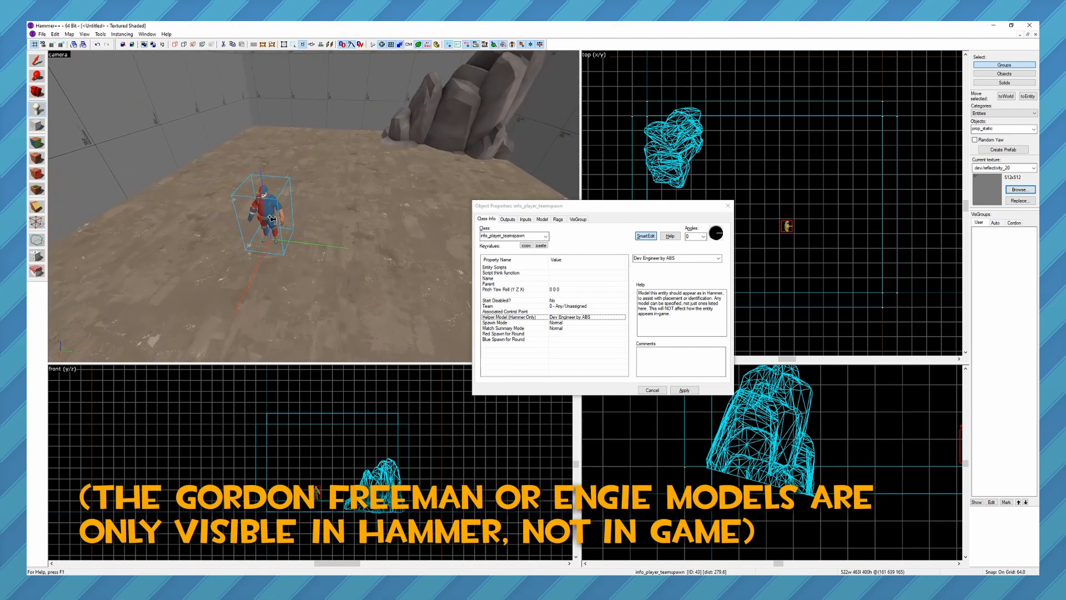
pyautogui.click(496, 273)
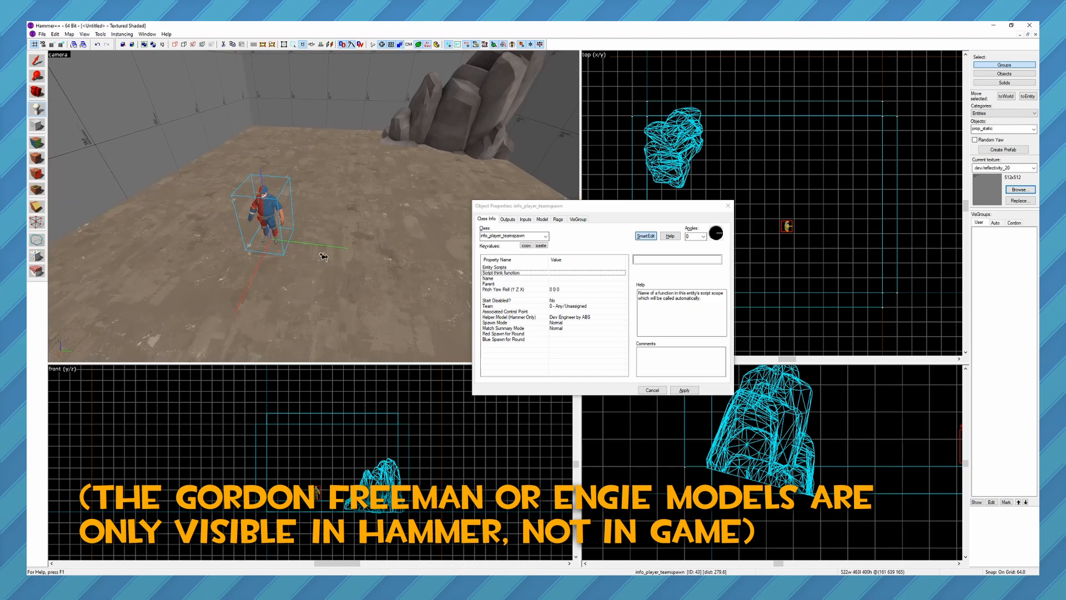
pyautogui.press('z')
pyautogui.press('w')
pyautogui.press('s')
pyautogui.press('z')
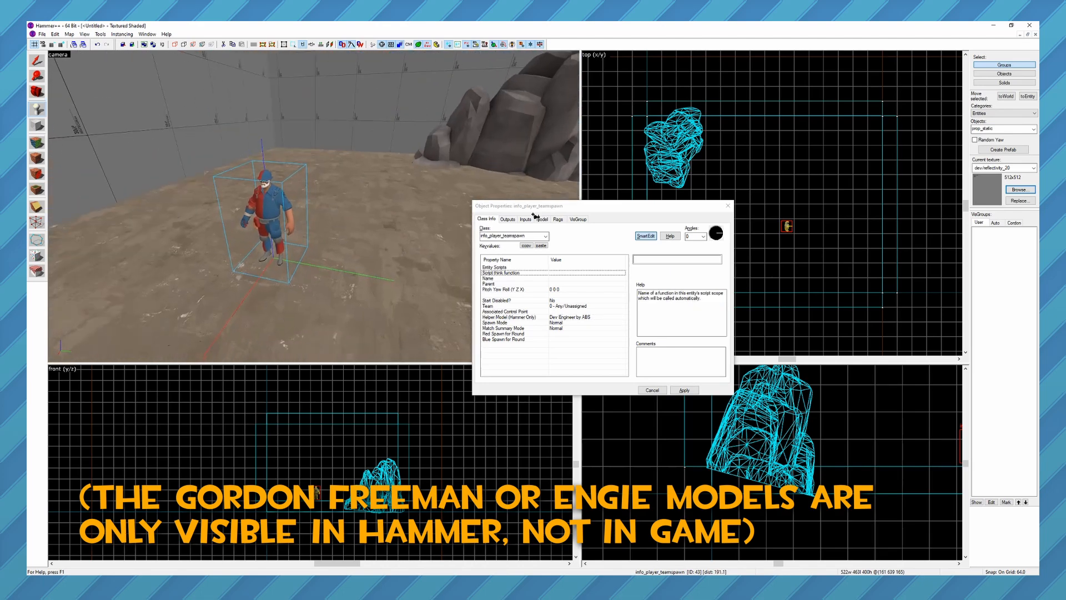
# Select the player spawn and shift it slightly across the floor in the top view
pyautogui.moveTo(593, 205); pyautogui.dragTo(673, 288)
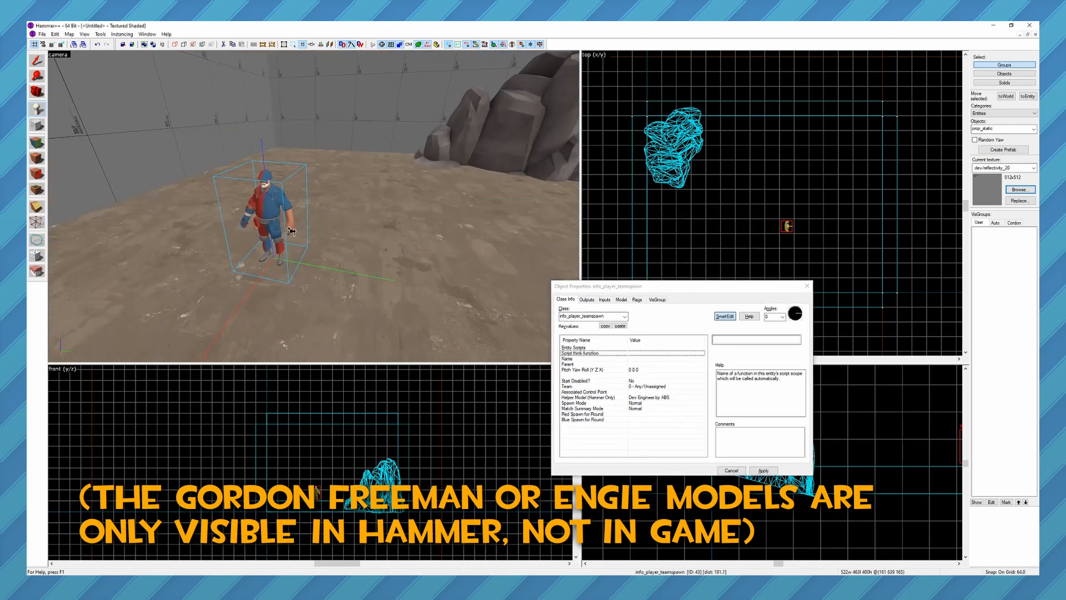
pyautogui.click(779, 218)
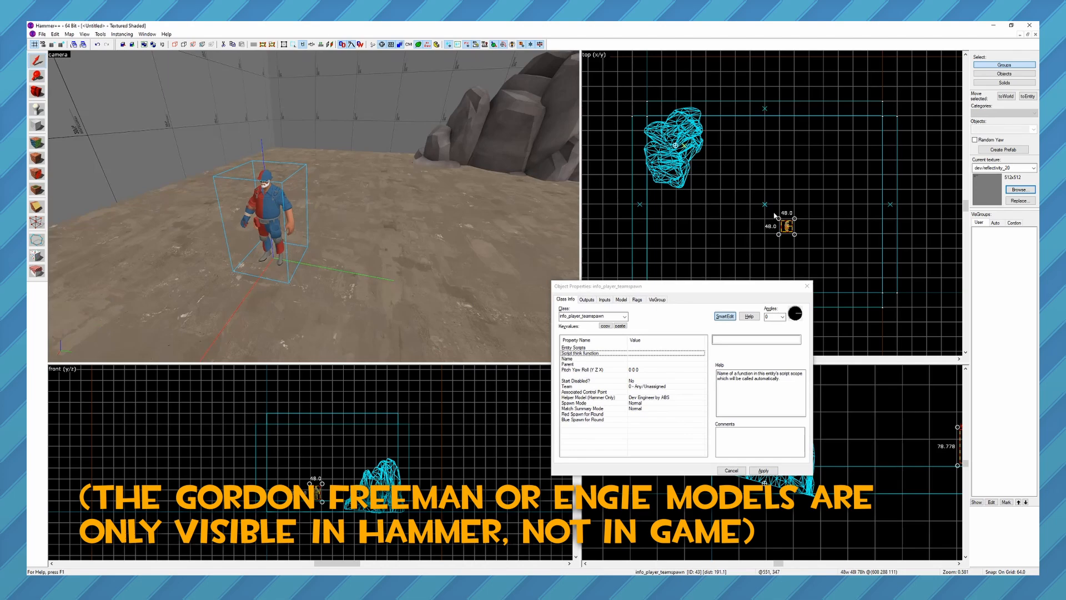
pyautogui.moveTo(639, 287); pyautogui.dragTo(642, 305)
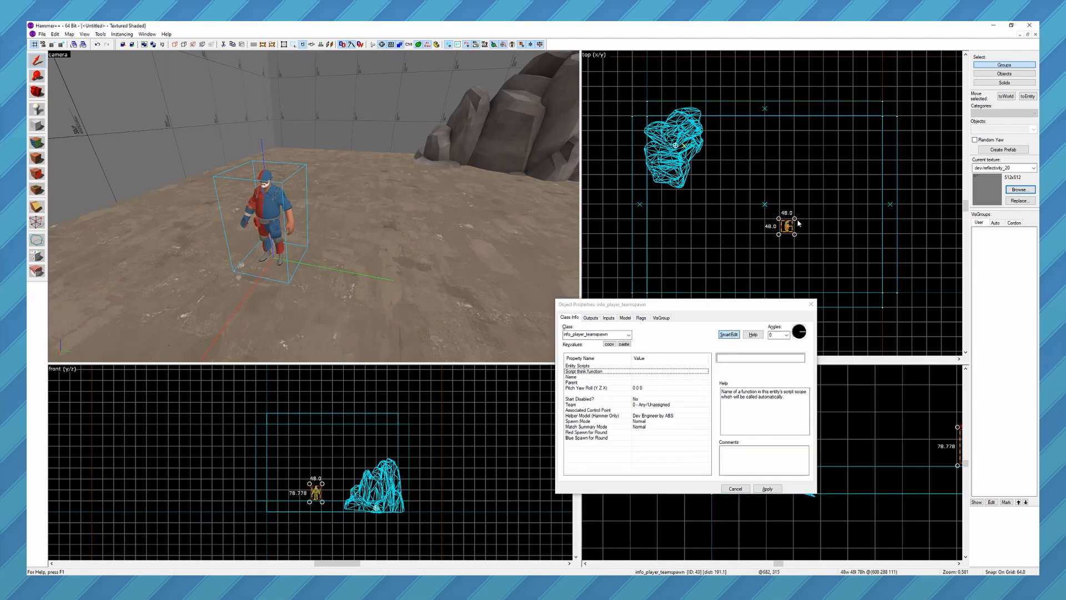
pyautogui.moveTo(806, 228); pyautogui.dragTo(786, 197, button='middle')
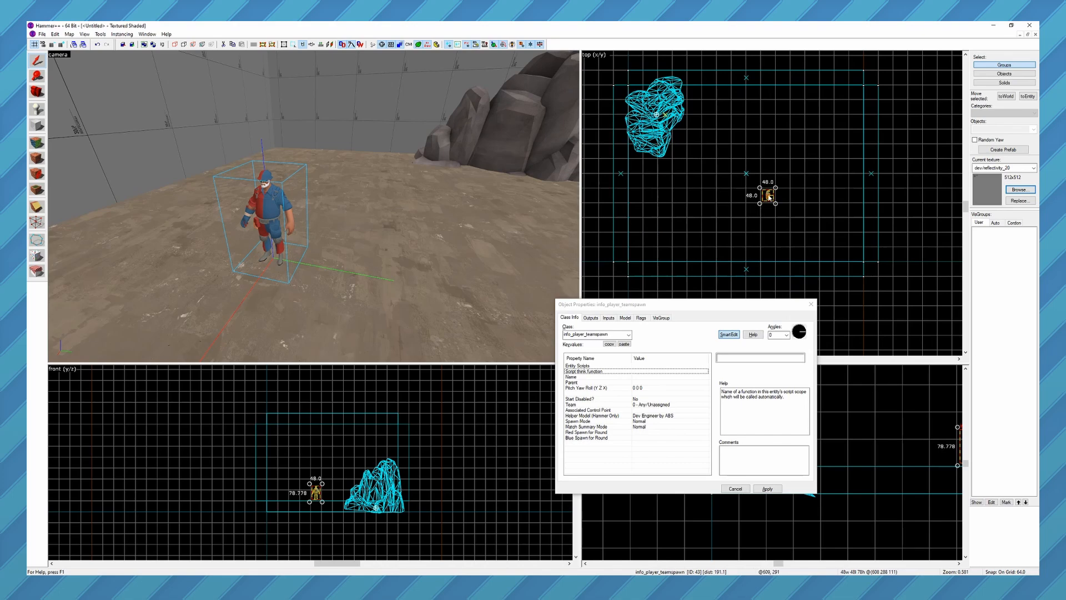
pyautogui.moveTo(769, 197)
pyautogui.mouseDown()
pyautogui.moveTo(804, 214)
pyautogui.moveTo(767, 176)
pyautogui.moveTo(724, 201)
pyautogui.moveTo(764, 182)
pyautogui.mouseUp()
# Rotate the player spawn in the top view to a yaw of 90 degrees
pyautogui.scroll(-6, 784, 172)
pyautogui.scroll(4, 779, 181)
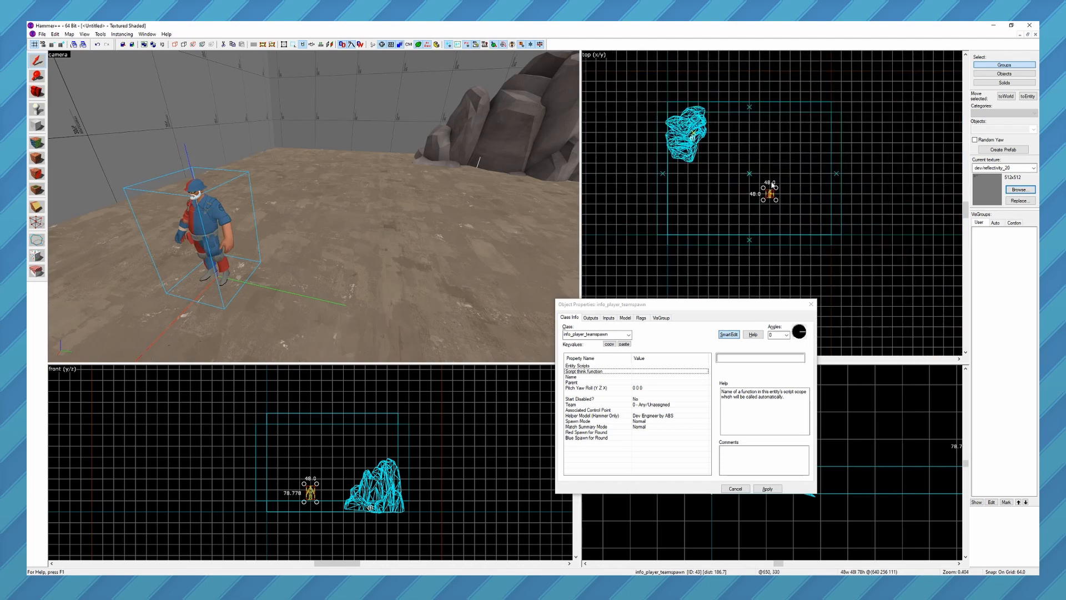
pyautogui.scroll(5, 772, 184)
pyautogui.moveTo(778, 223); pyautogui.dragTo(795, 180)
pyautogui.click(795, 181)
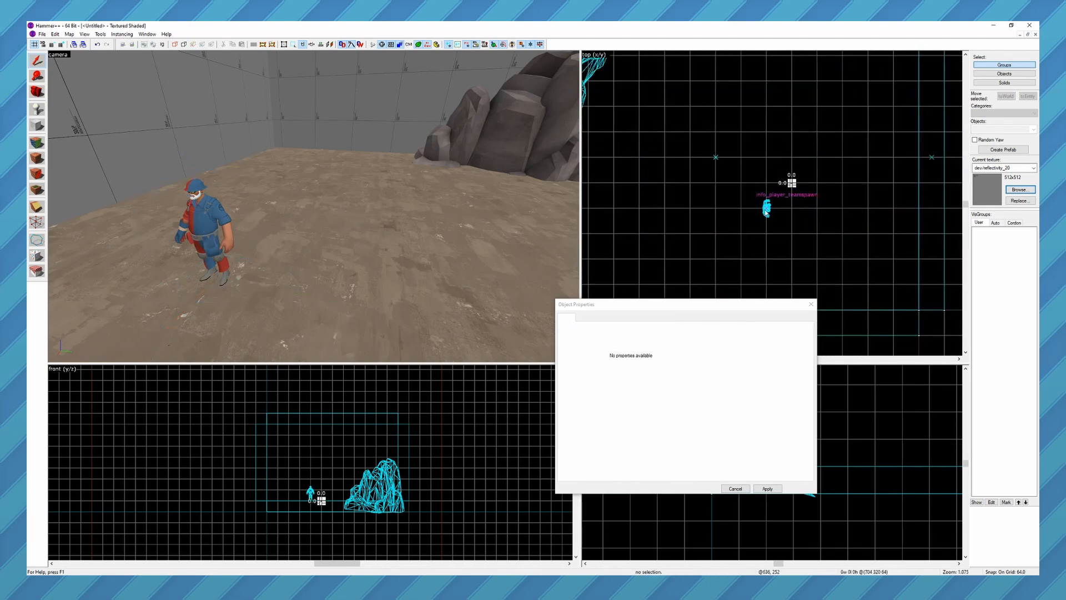
pyautogui.click(767, 212)
pyautogui.click(769, 210)
pyautogui.moveTo(778, 220); pyautogui.dragTo(801, 180)
# Examine the rotated player spawn from the front, behind and the side to check its facing direction
pyautogui.press('z')
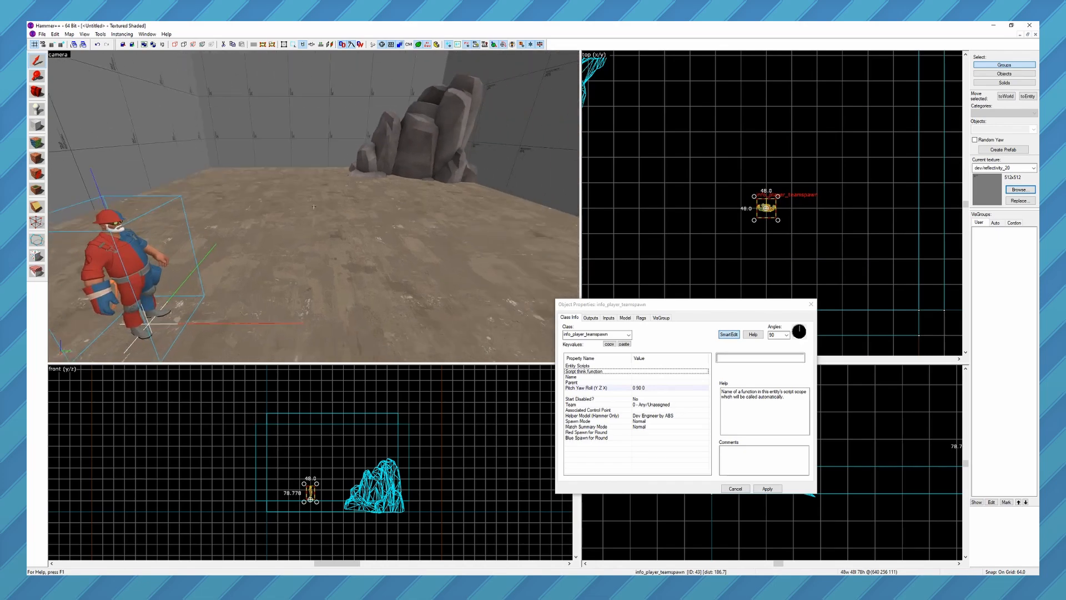
pyautogui.press('a')
pyautogui.press('s')
pyautogui.press('a')
pyautogui.press('s')
pyautogui.press('w')
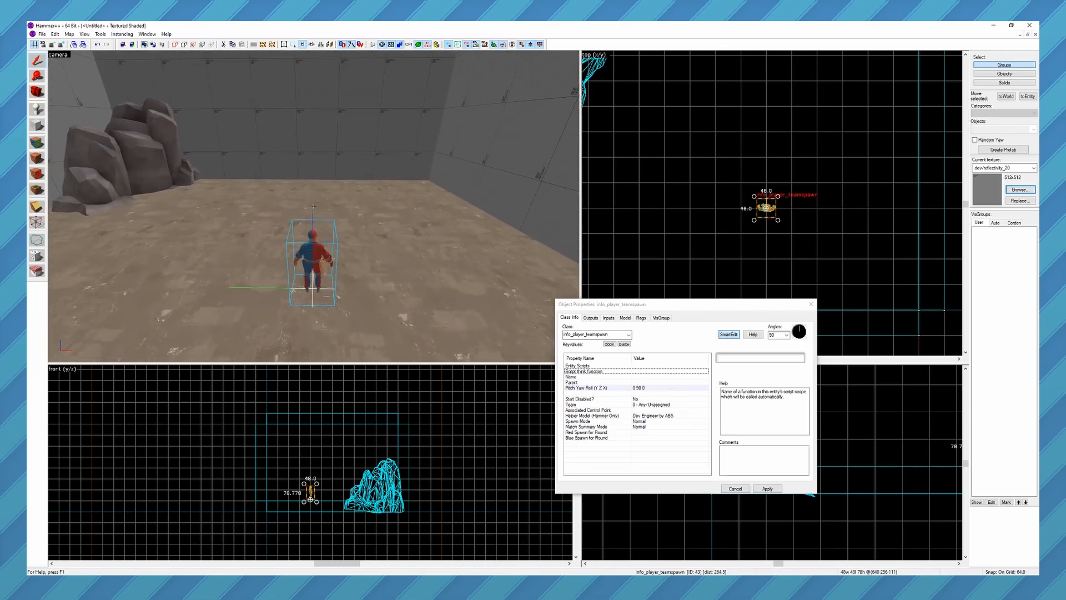
pyautogui.press('z')
pyautogui.press('w')
pyautogui.press('d')
pyautogui.press('z')
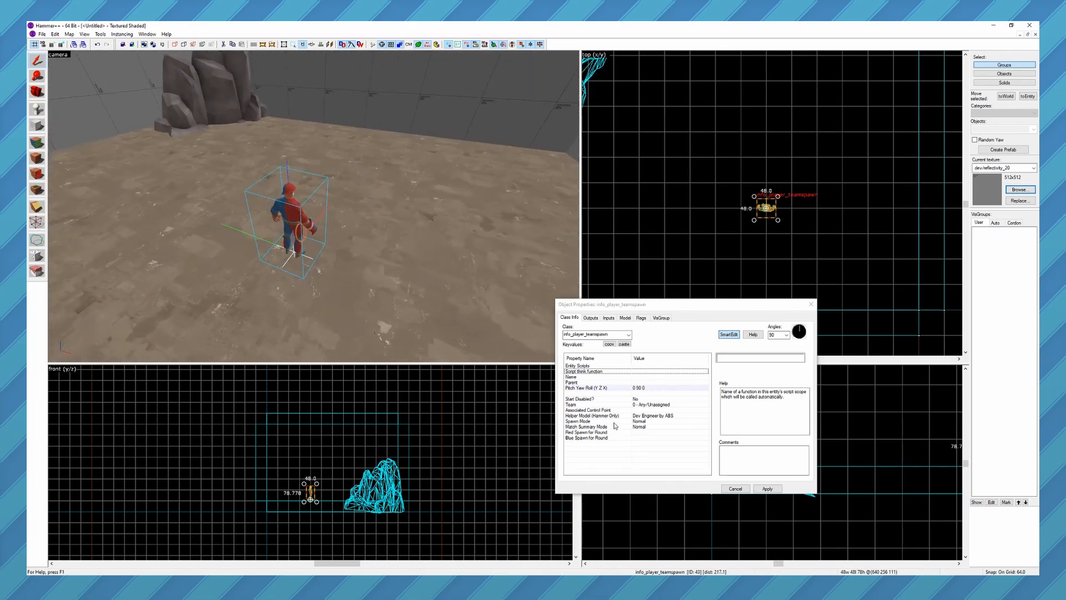
# Review the spawn's Team choices and Start Disabled setting, keep Any/Unassigned and No, and close its properties
pyautogui.moveTo(668, 310); pyautogui.dragTo(663, 282)
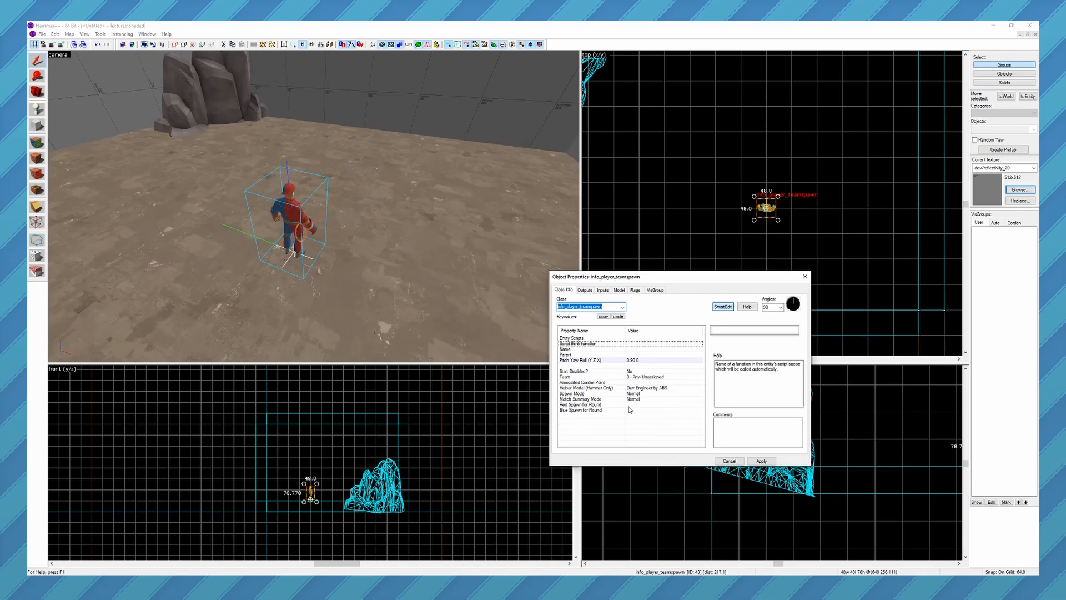
pyautogui.click(576, 377)
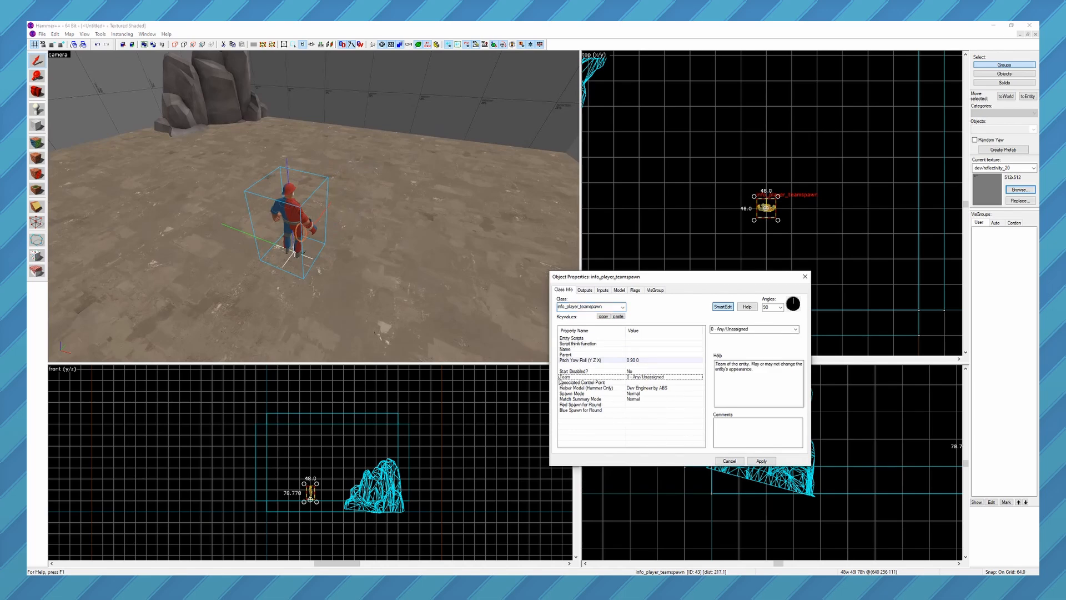
pyautogui.click(755, 329)
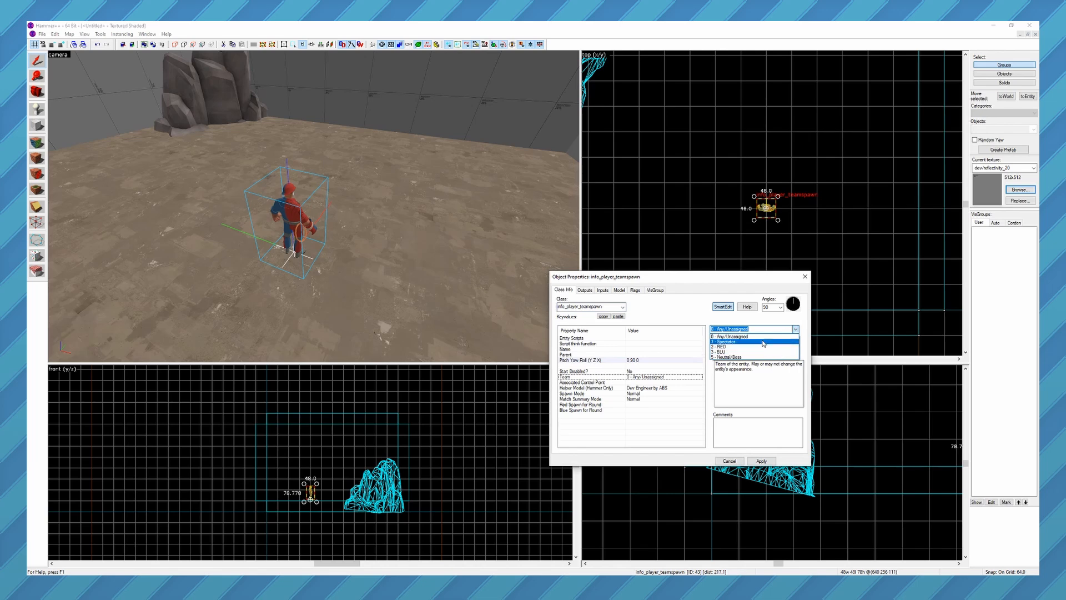
pyautogui.click(685, 303)
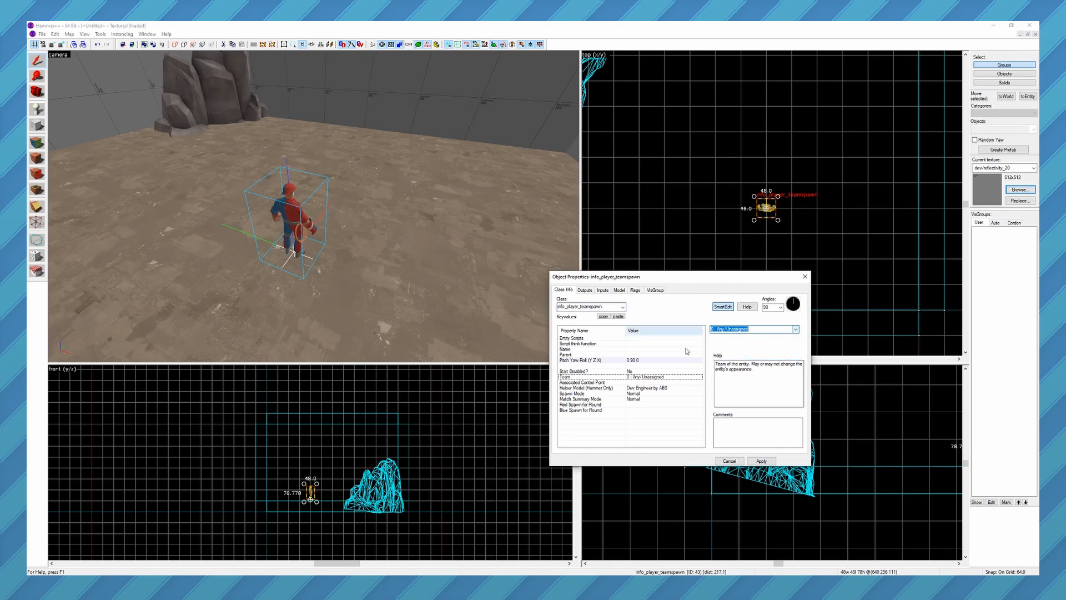
pyautogui.click(644, 371)
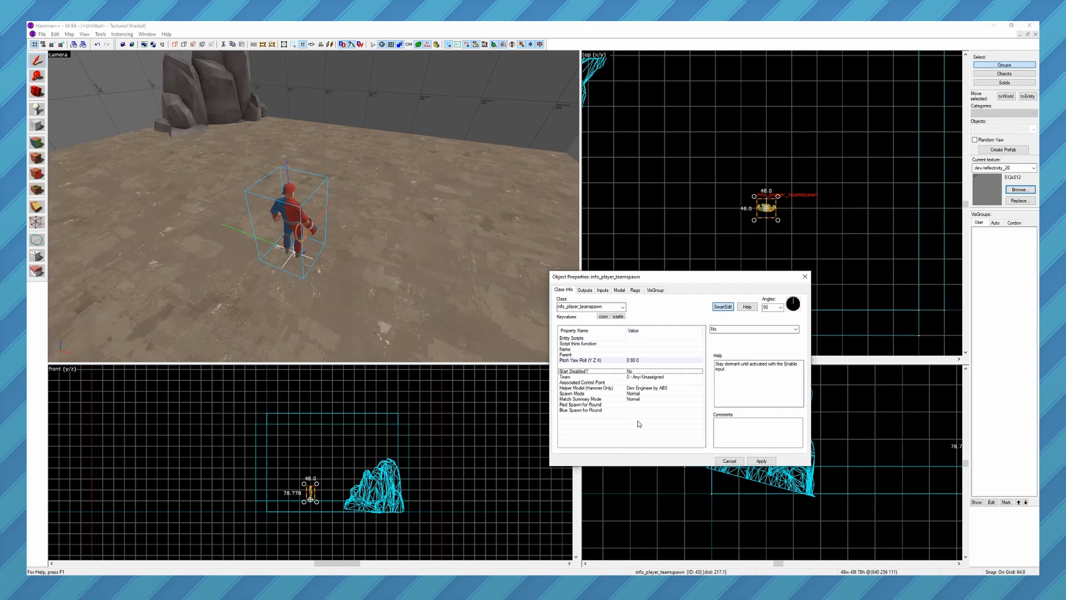
pyautogui.click(761, 461)
pyautogui.click(762, 460)
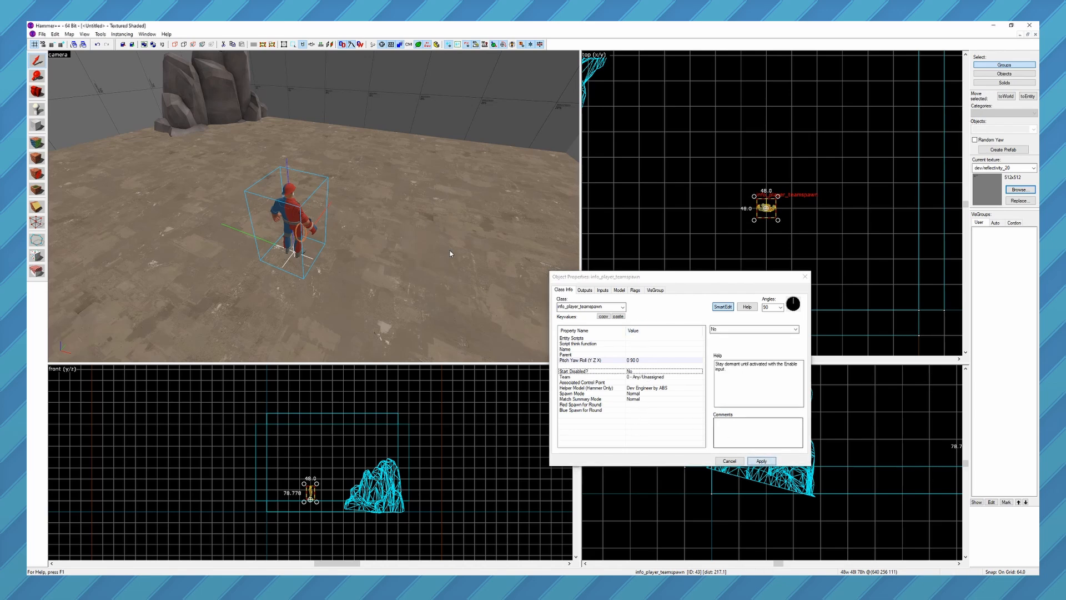
pyautogui.click(806, 277)
# Place another prop_static entity on the open floor near the player spawn and open its object properties
pyautogui.press('z')
pyautogui.press('s')
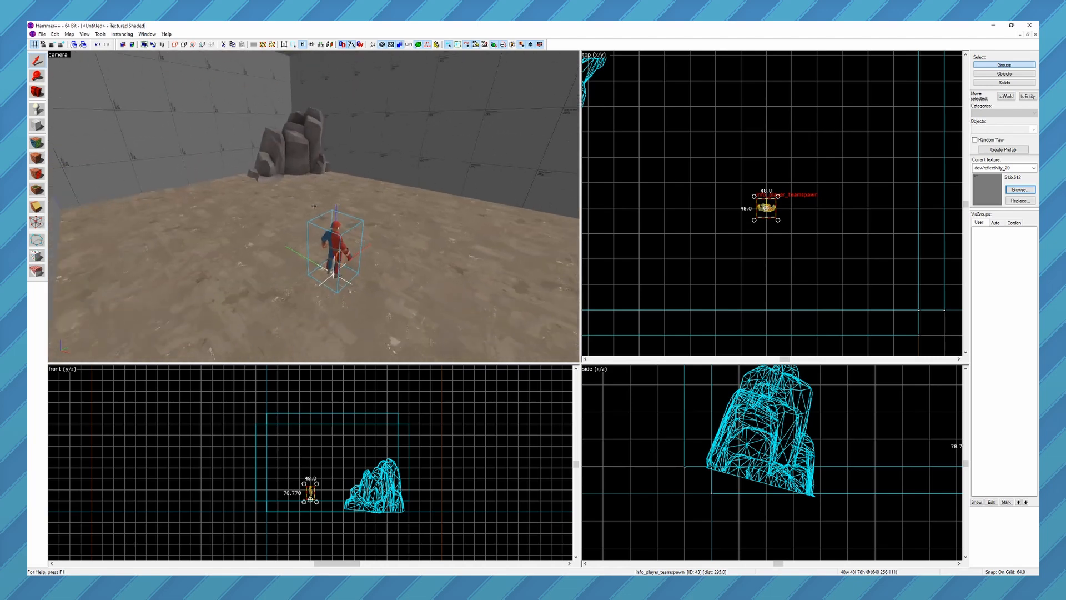
pyautogui.press('z')
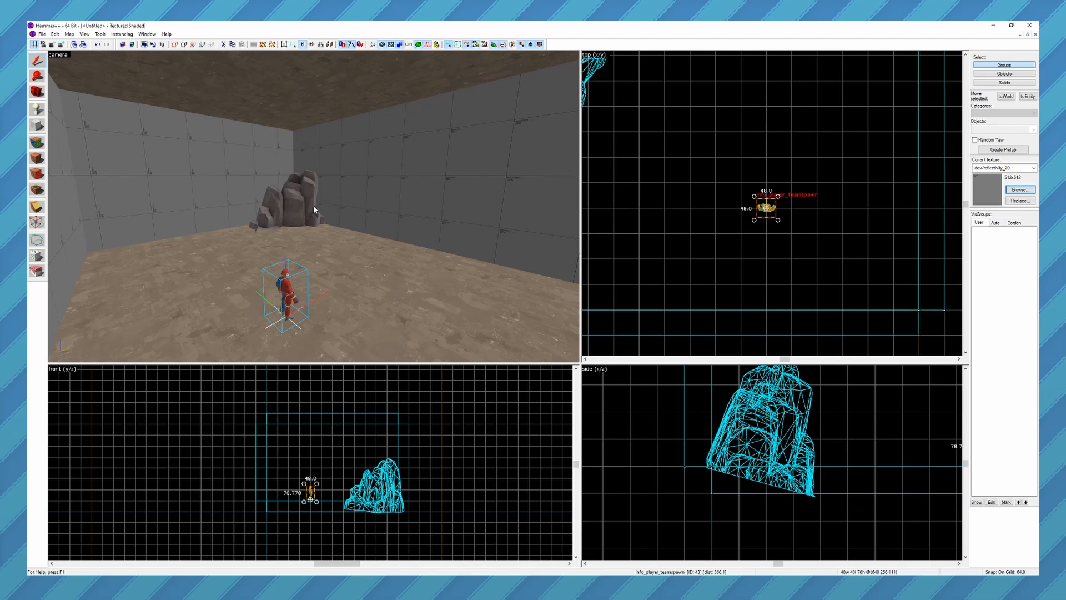
pyautogui.press('z')
pyautogui.press('a')
pyautogui.press('z')
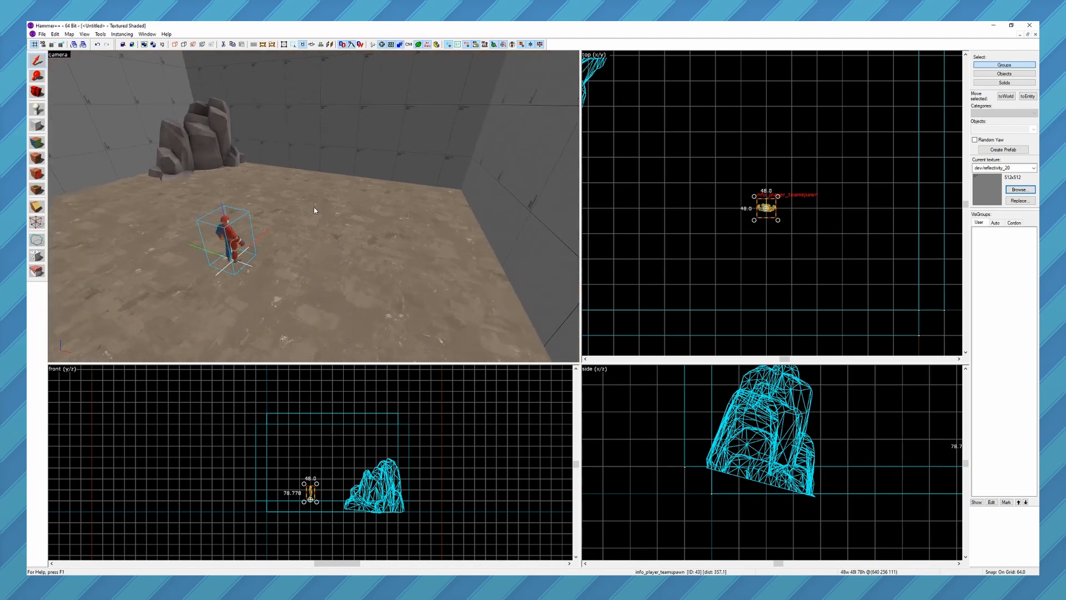
pyautogui.hotkey('shift', 'e')
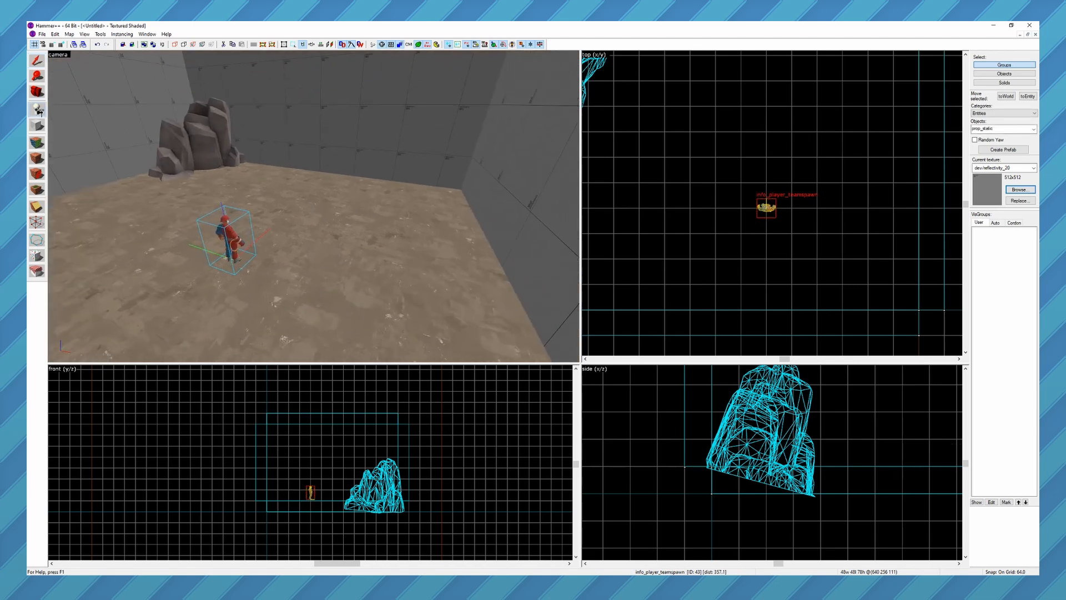
pyautogui.click(348, 220)
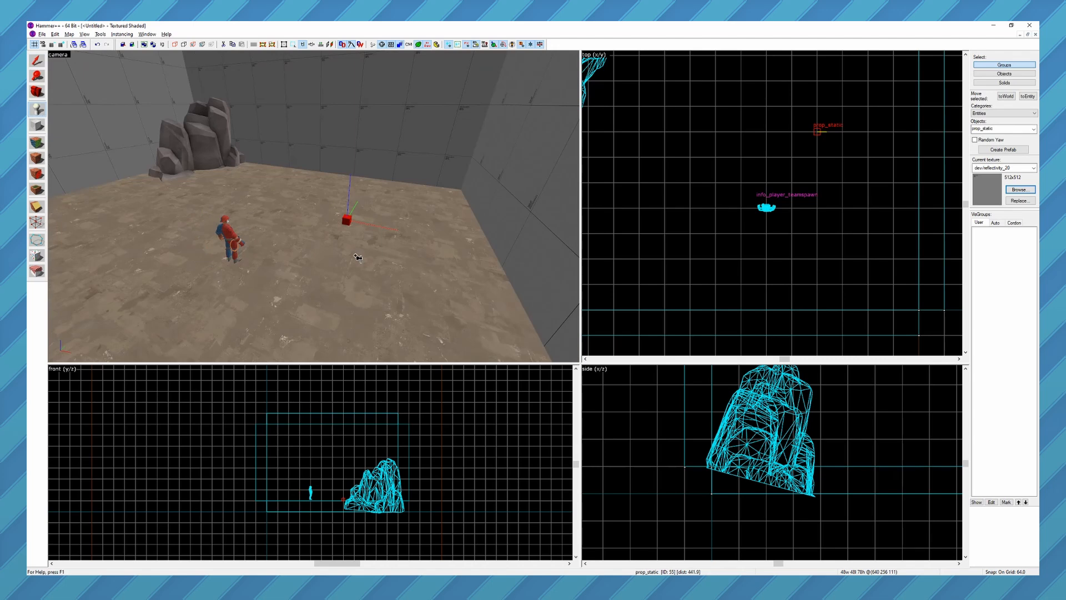
pyautogui.hotkey('alt', 'Return')
# Change the newly placed entity's class to light and apply it
pyautogui.moveTo(606, 279); pyautogui.dragTo(529, 206)
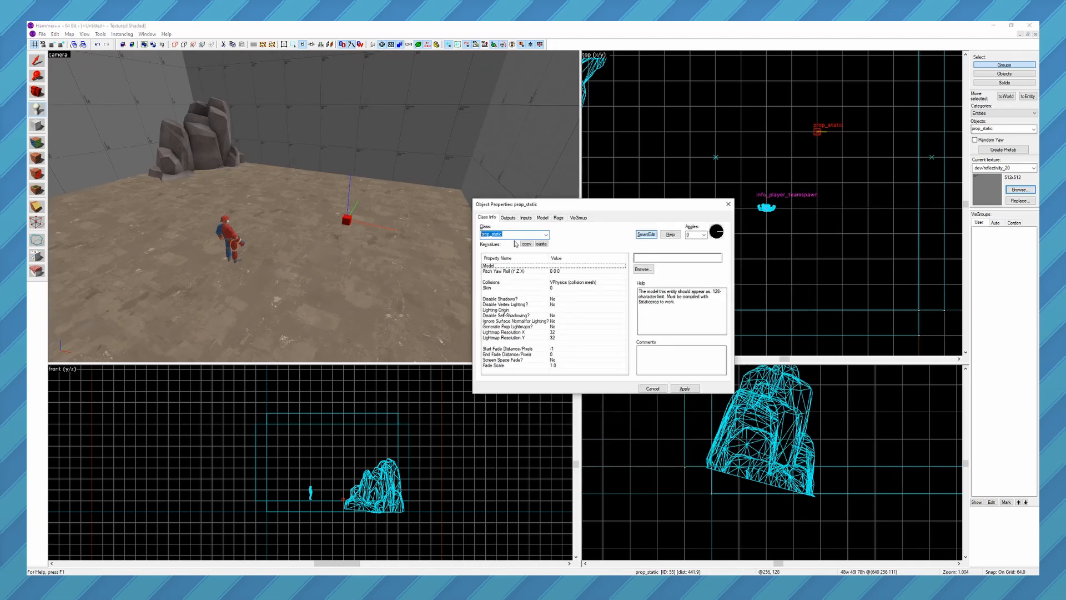
pyautogui.write('light')
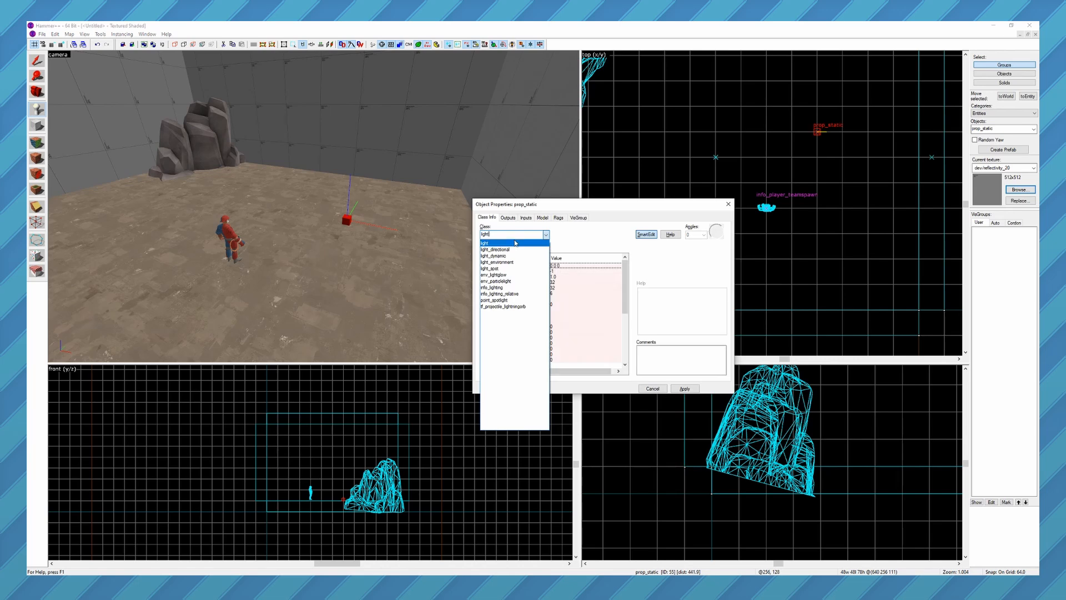
pyautogui.click(488, 243)
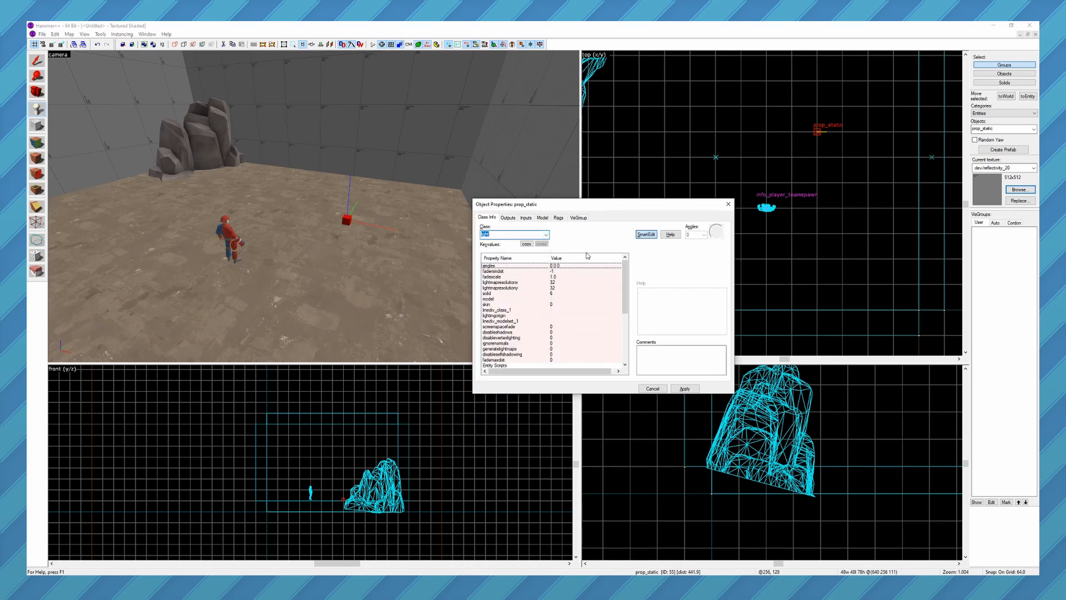
pyautogui.click(684, 388)
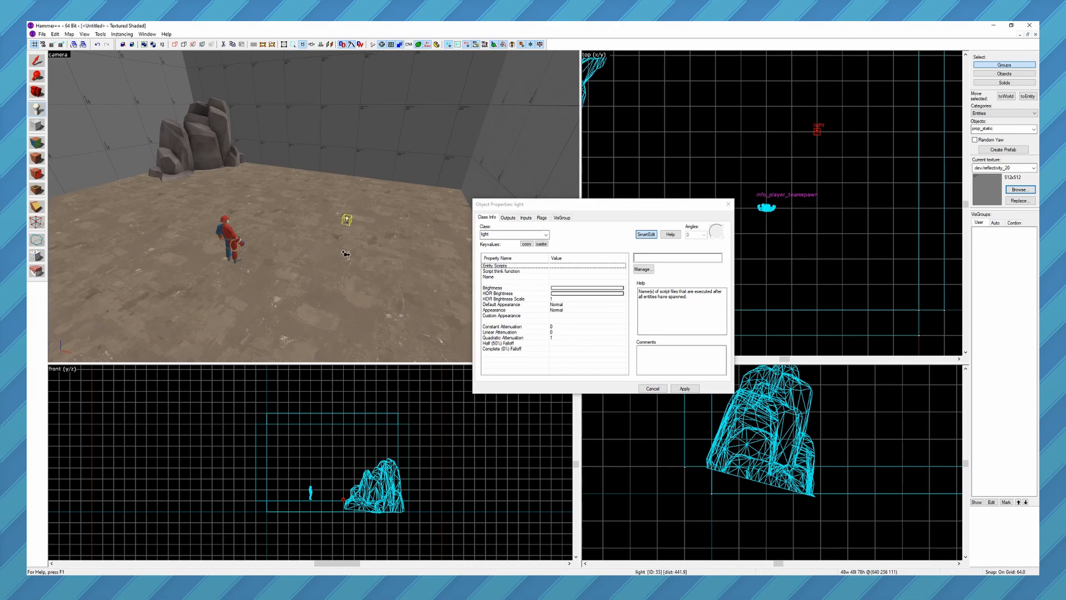
# Raise the light entity from the floor to near the room's ceiling, at a height of 384 units
pyautogui.press('z')
pyautogui.press('w')
pyautogui.press('z')
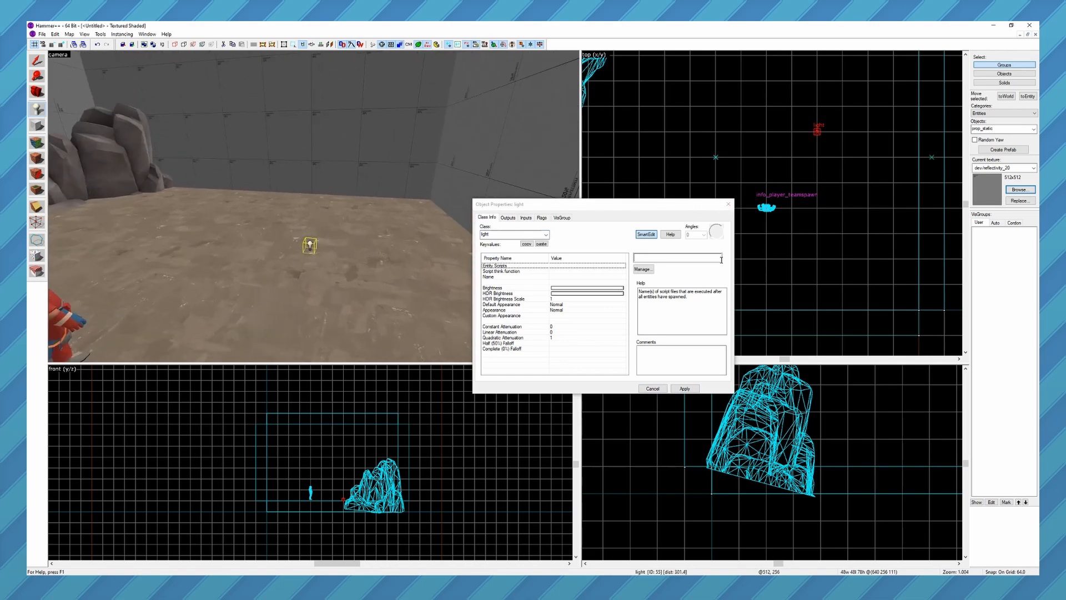
pyautogui.scroll(-5, 809, 450)
pyautogui.scroll(2, 826, 493)
pyautogui.click(803, 502)
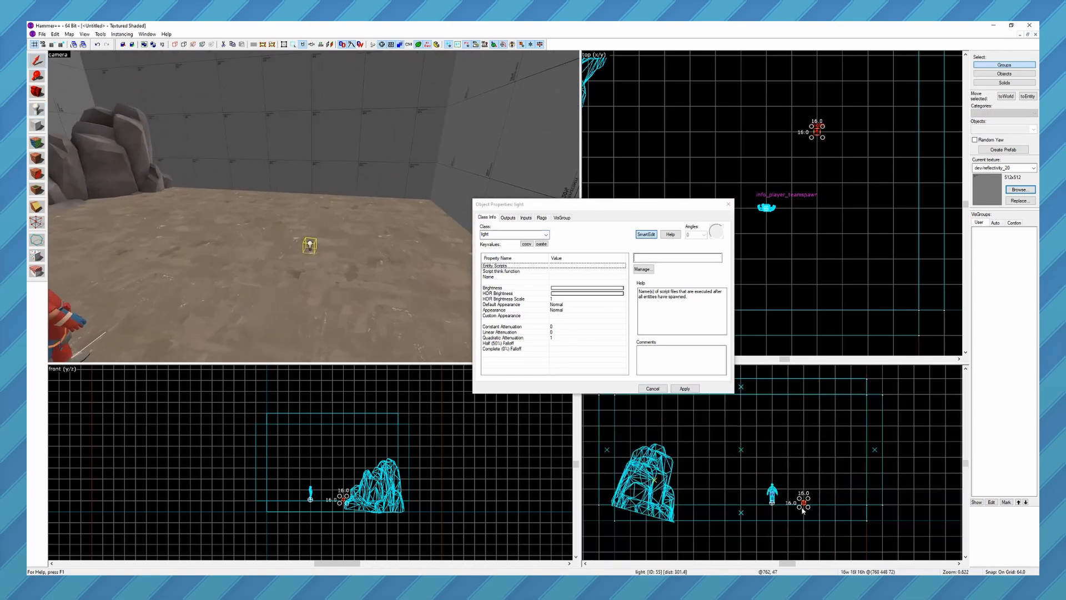
pyautogui.scroll(2, 833, 509)
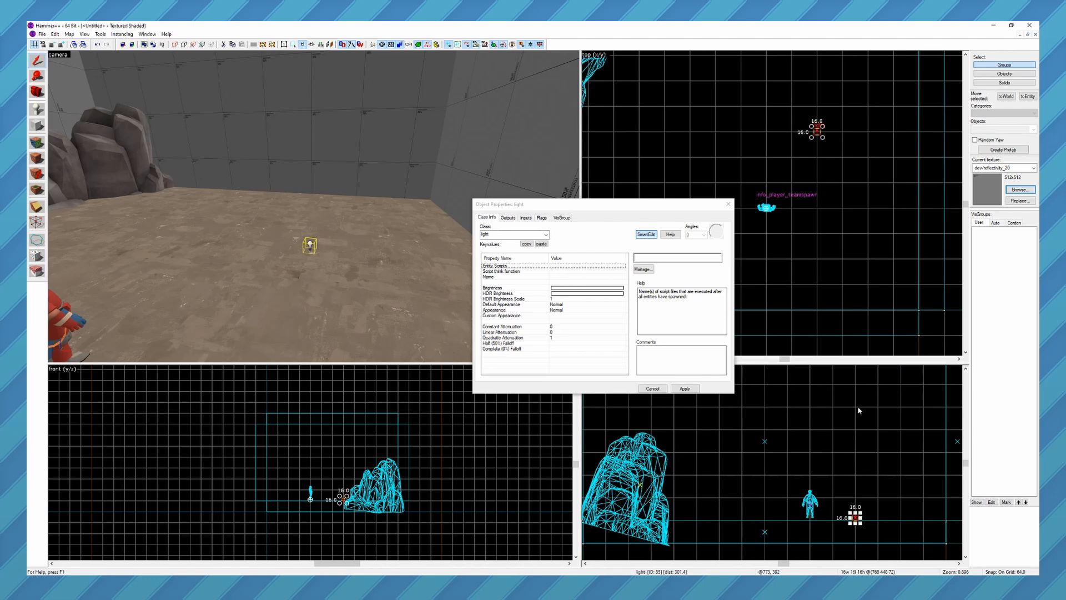
pyautogui.moveTo(856, 519); pyautogui.dragTo(856, 408)
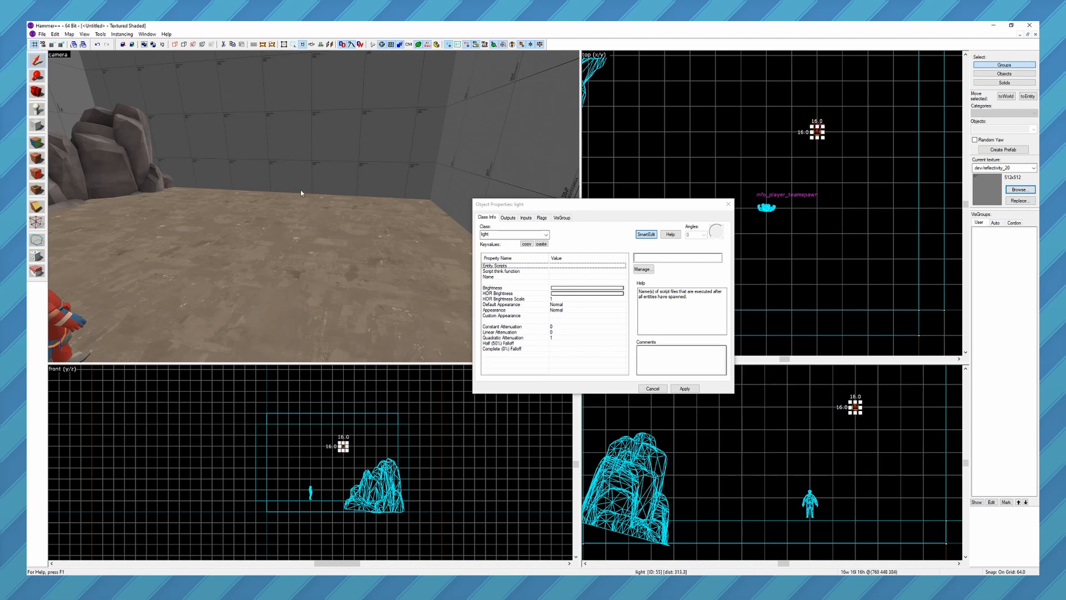
pyautogui.press('z')
pyautogui.press('s')
pyautogui.press('w')
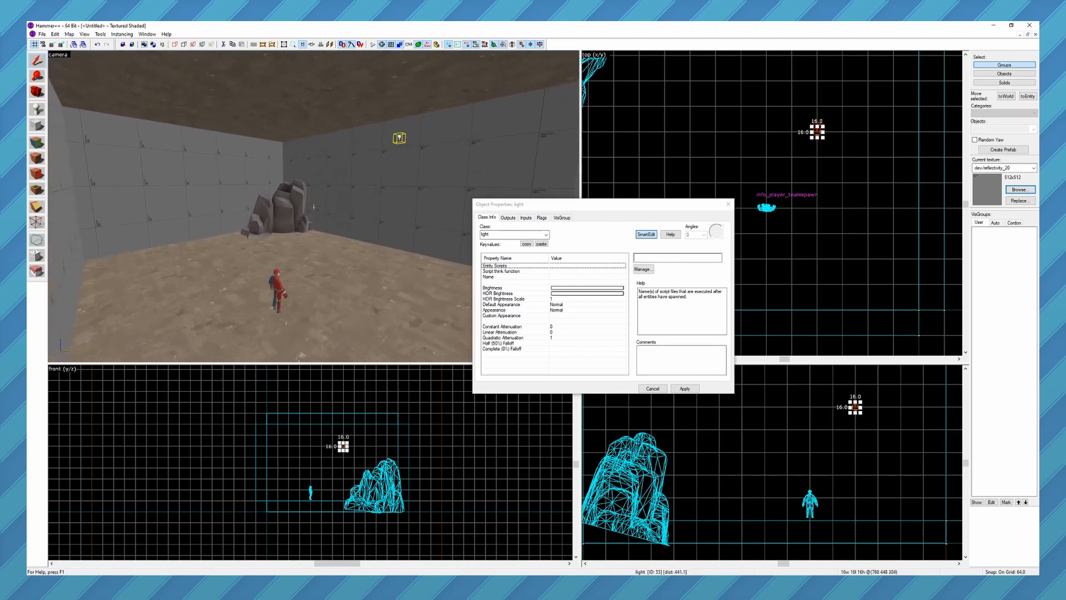
pyautogui.press('z')
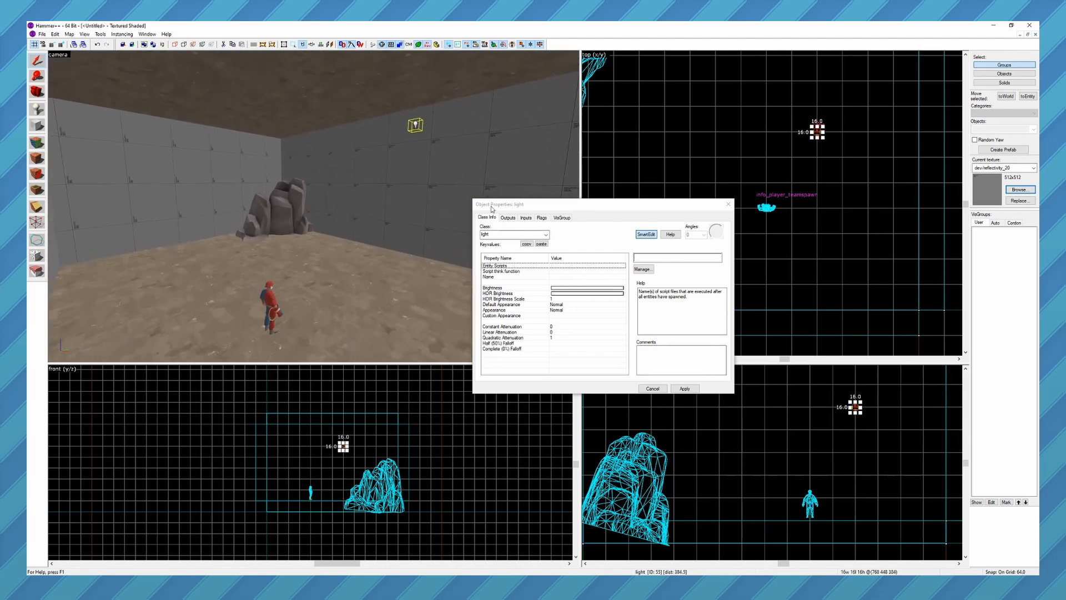
# Pick a warm off-white colour of 232 230 205 for the light's Brightness property
pyautogui.click(521, 290)
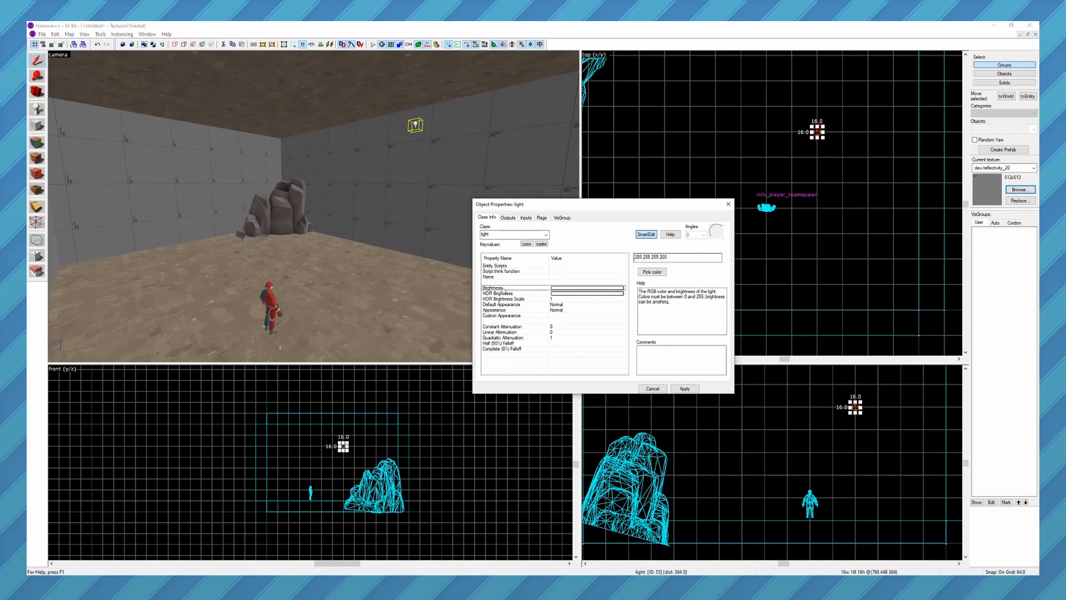
pyautogui.click(652, 273)
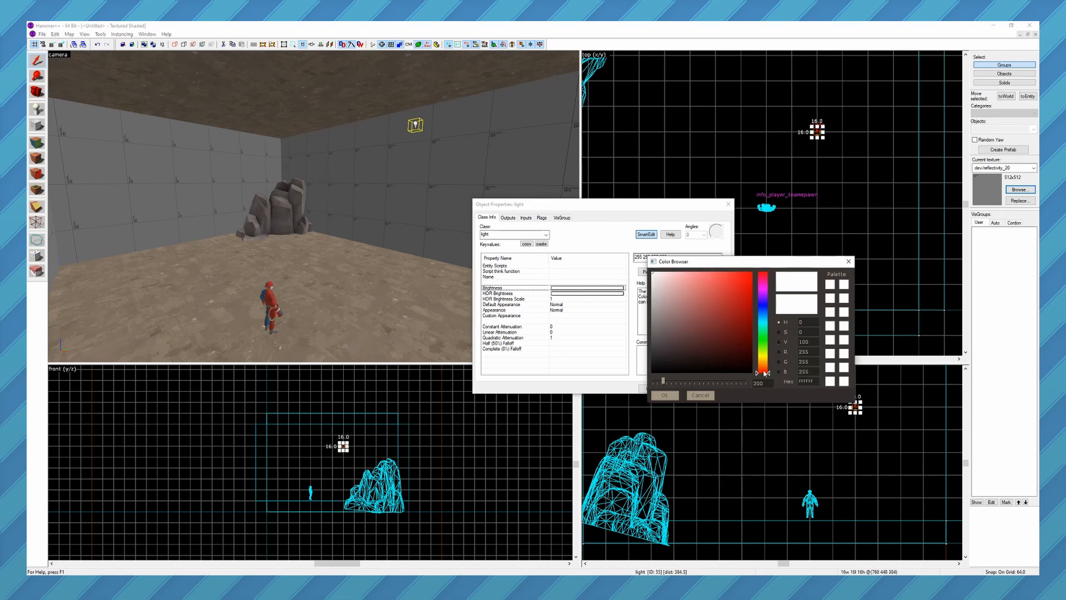
pyautogui.moveTo(766, 373); pyautogui.dragTo(770, 357)
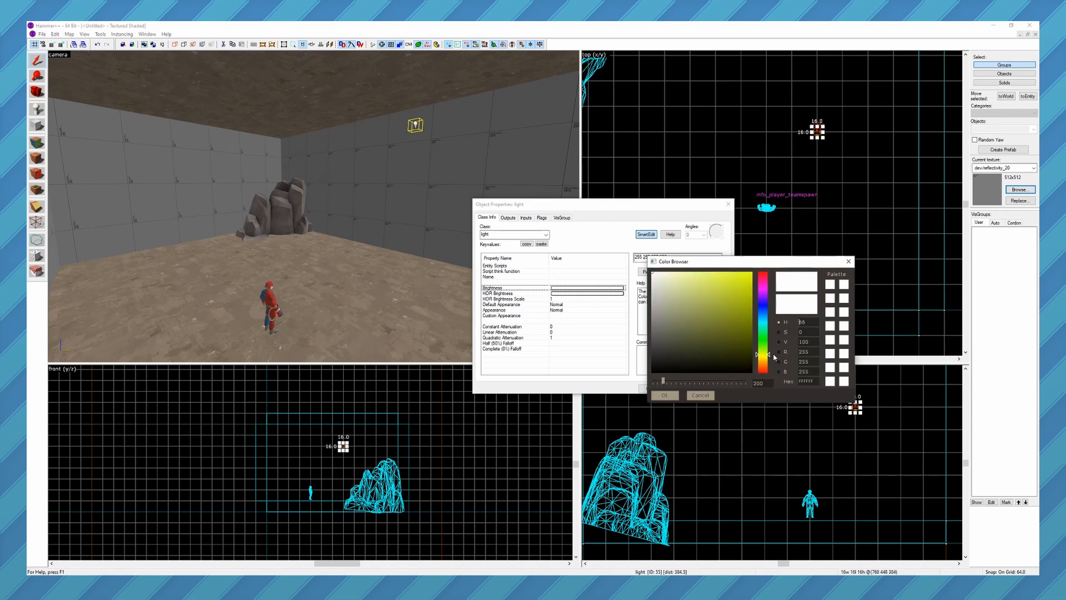
pyautogui.click(662, 281)
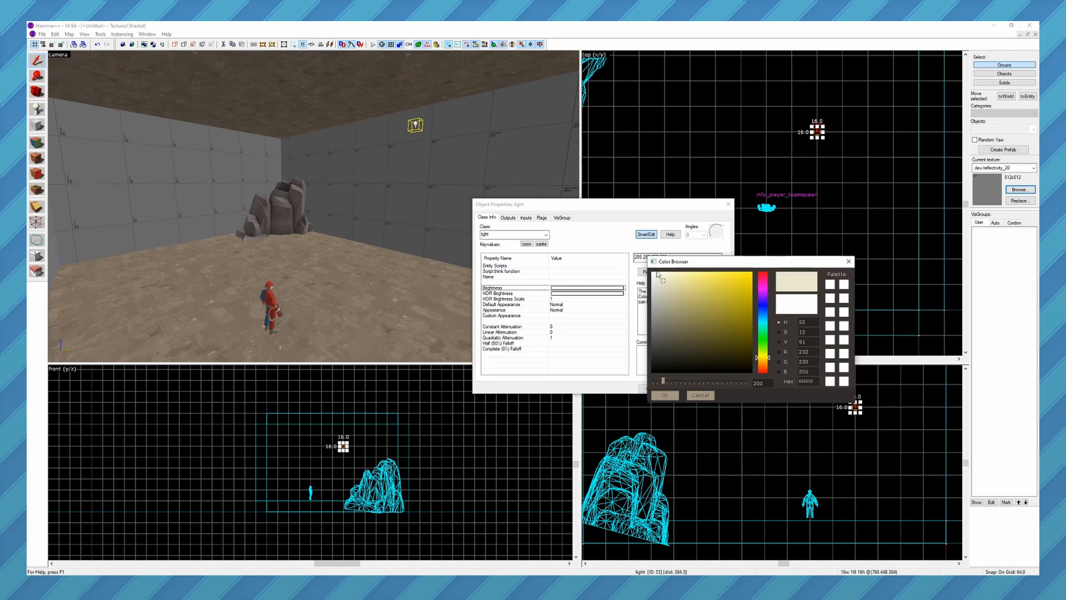
pyautogui.click(665, 396)
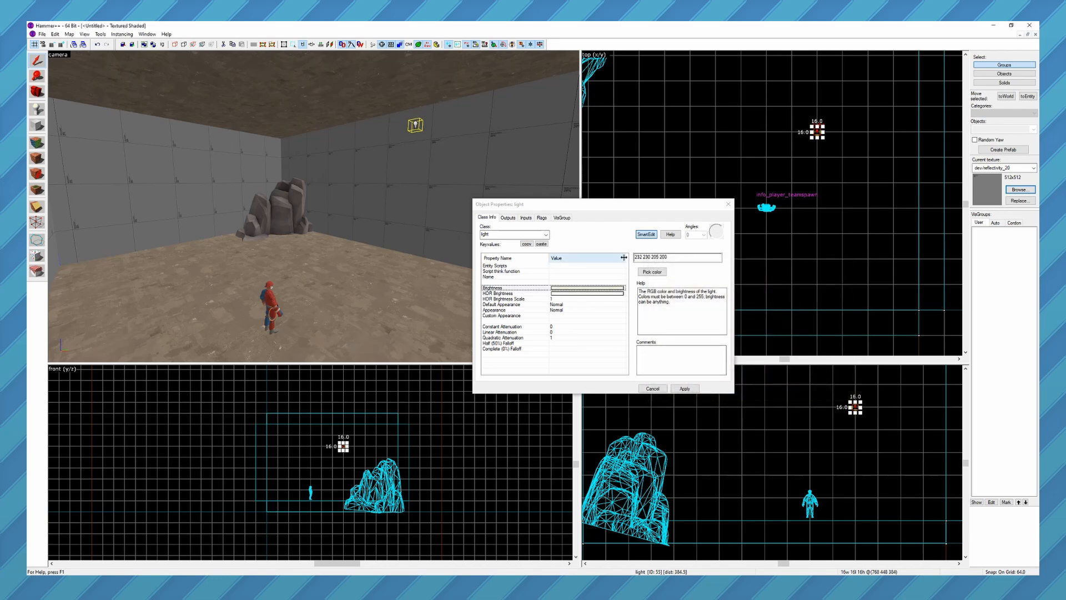
# Set the light's brightness intensity to 800, apply the change and close its properties
pyautogui.click(661, 259)
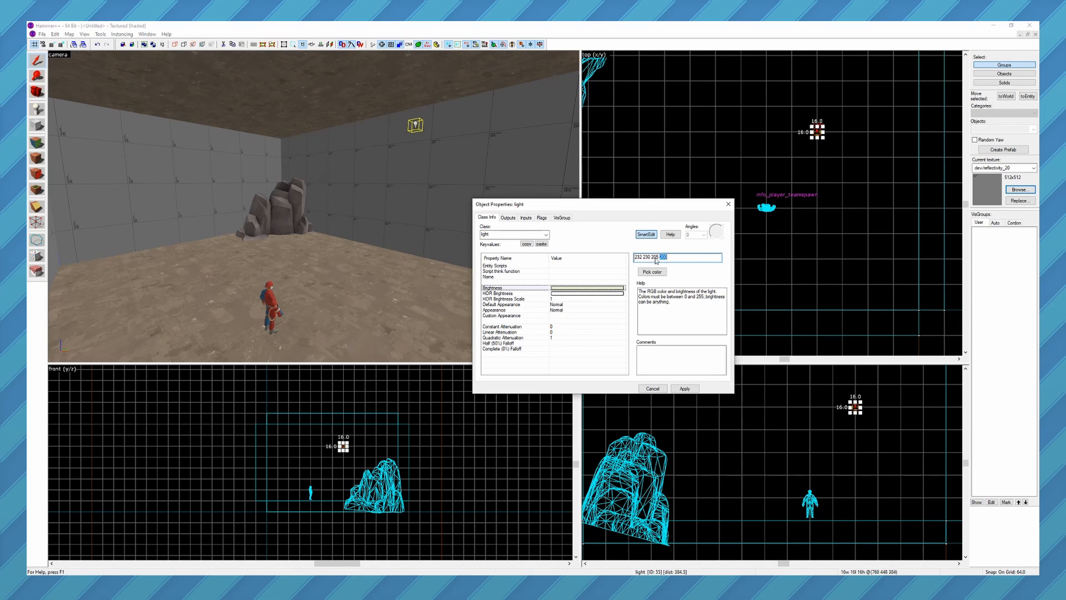
pyautogui.moveTo(659, 259)
pyautogui.mouseDown()
pyautogui.moveTo(635, 260)
pyautogui.moveTo(661, 259)
pyautogui.mouseUp()
pyautogui.click(673, 257)
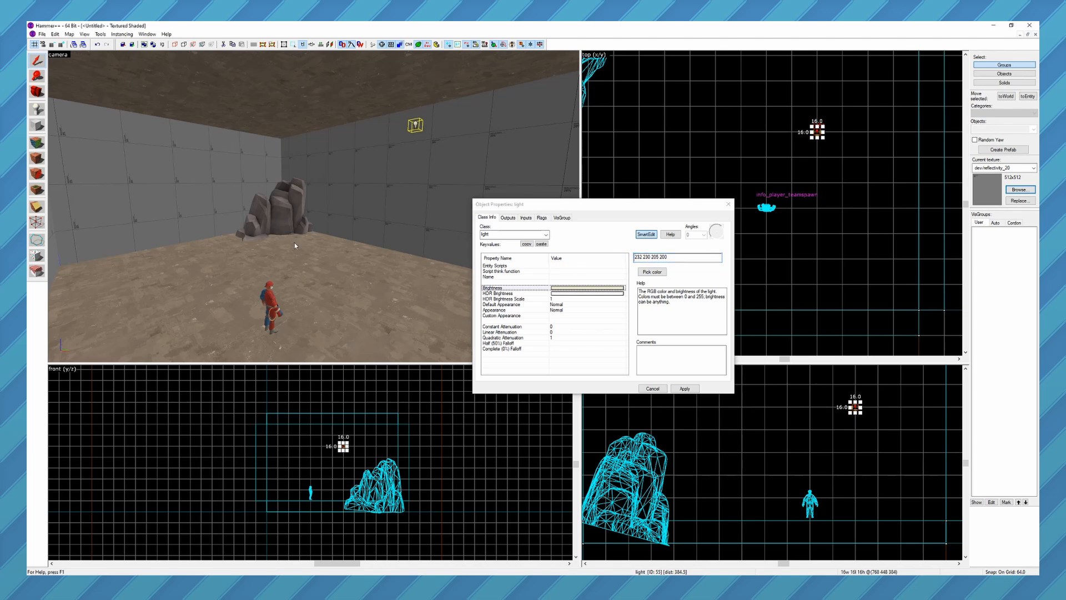
pyautogui.click(670, 259)
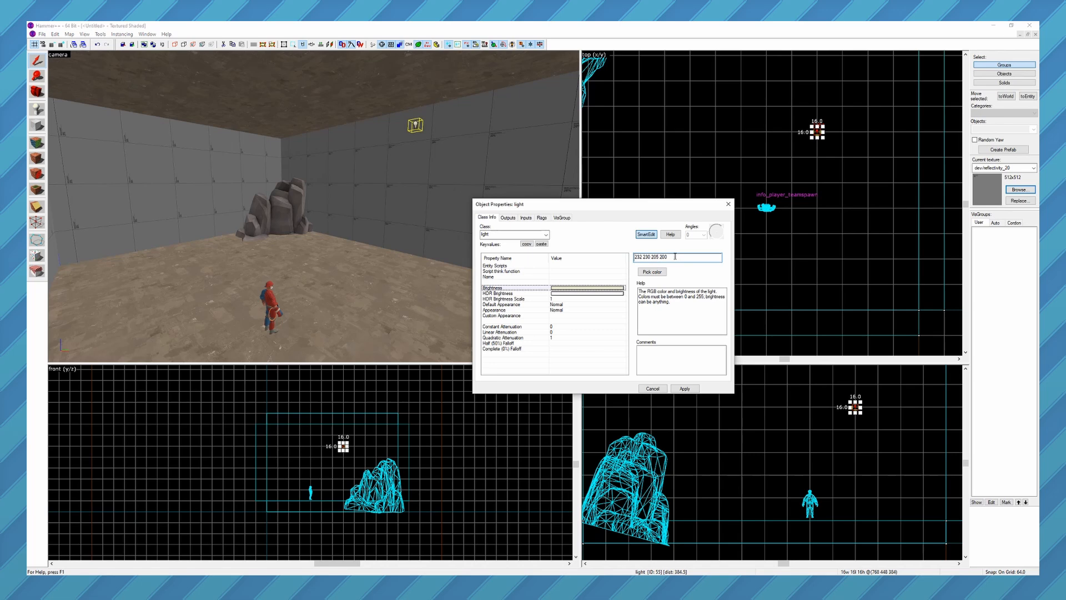
pyautogui.press('BackSpace')
pyautogui.click(684, 388)
pyautogui.press('Escape')
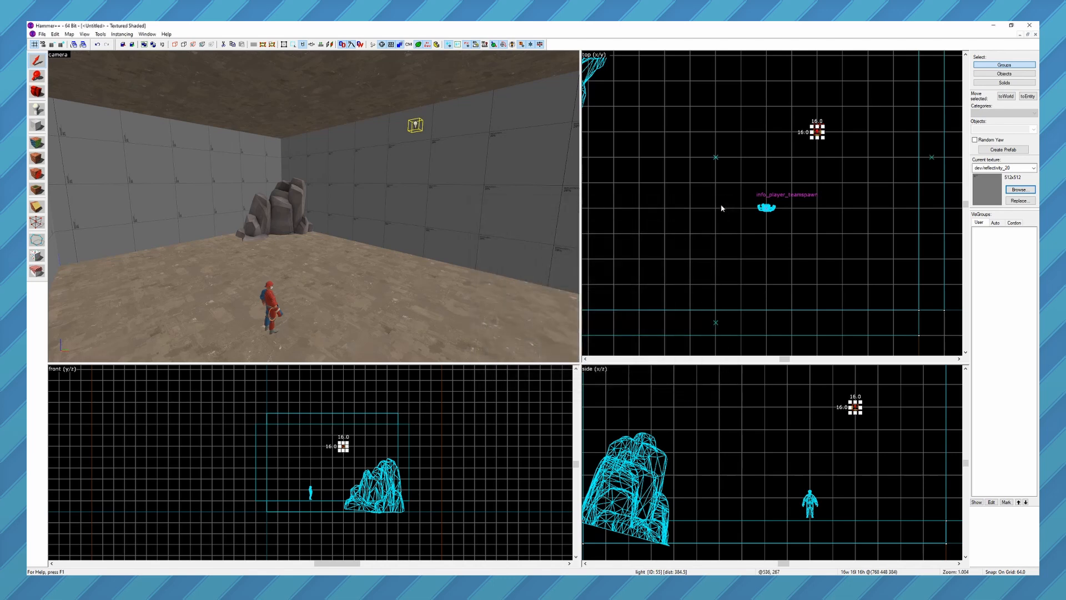
# Switch the camera view to 3D Lighting Preview and view the room with the light in it
pyautogui.press('z')
pyautogui.press('s')
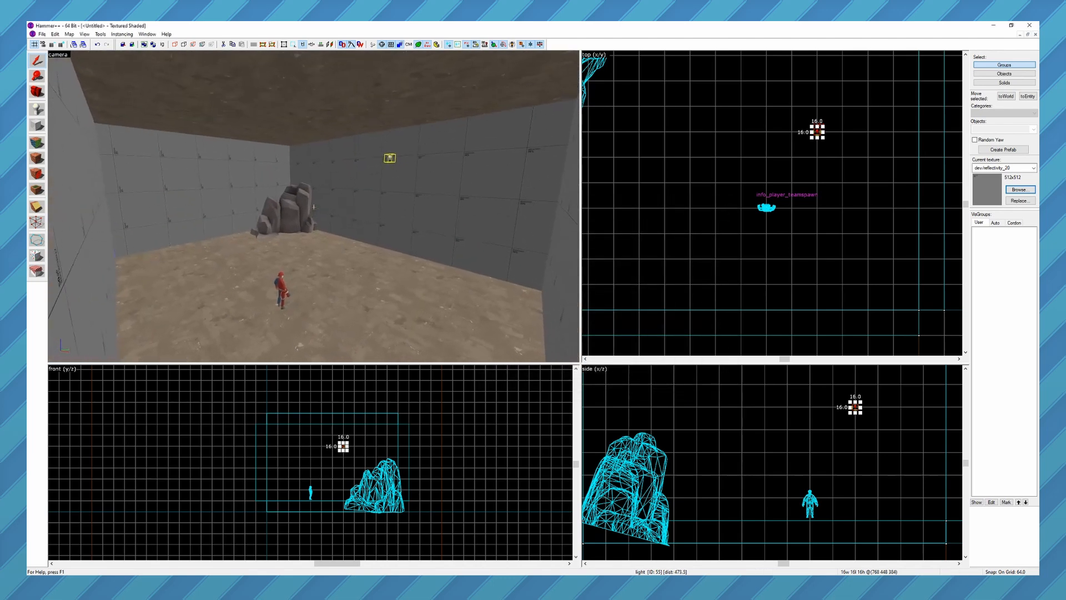
pyautogui.press('z')
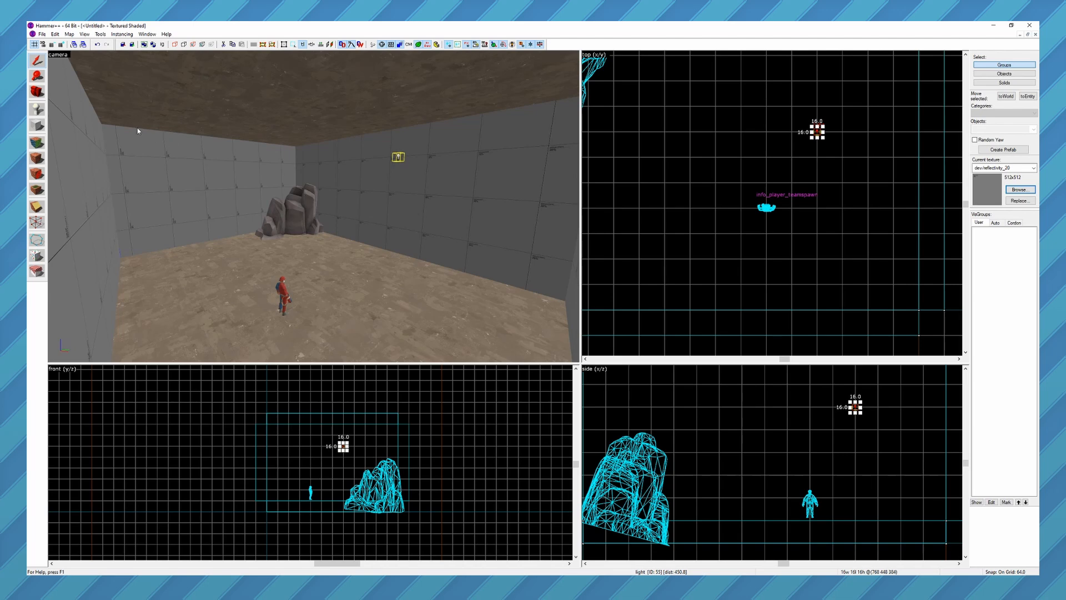
pyautogui.click(60, 55)
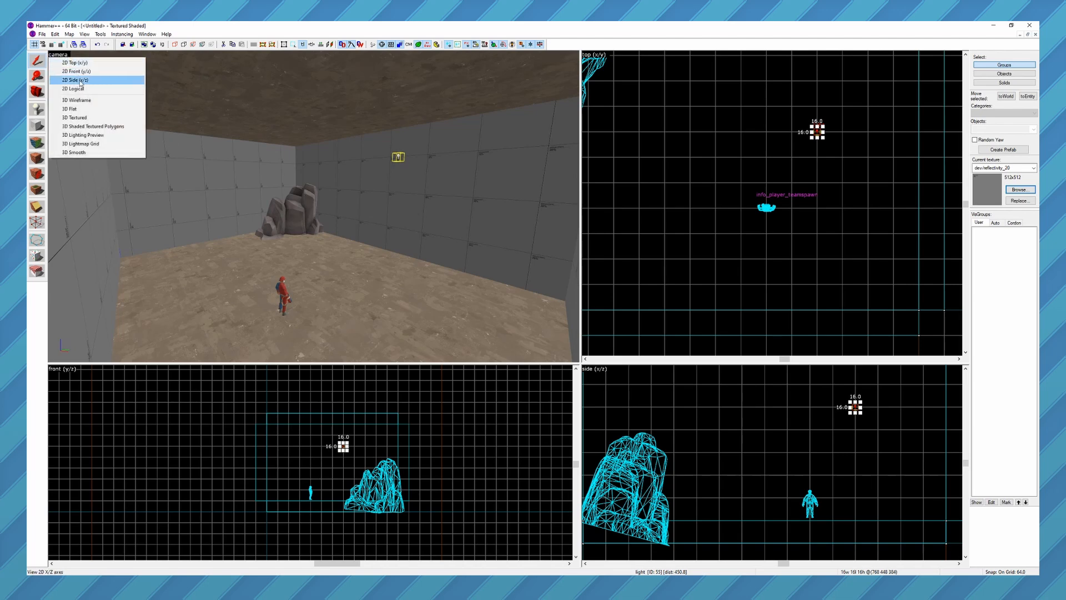
pyautogui.click(92, 140)
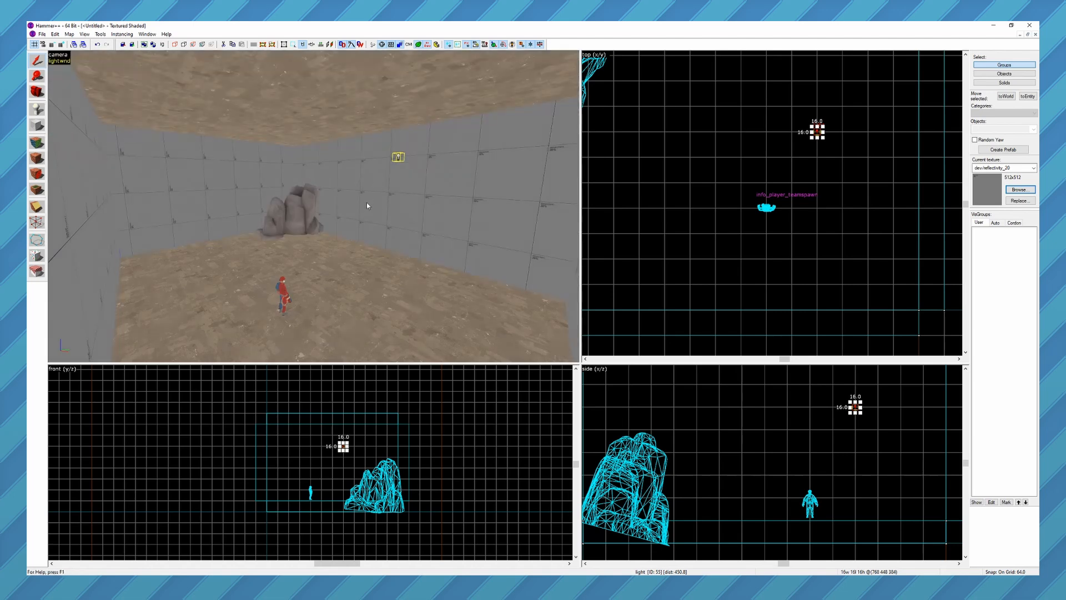
pyautogui.press('z')
pyautogui.press('w')
pyautogui.press('z')
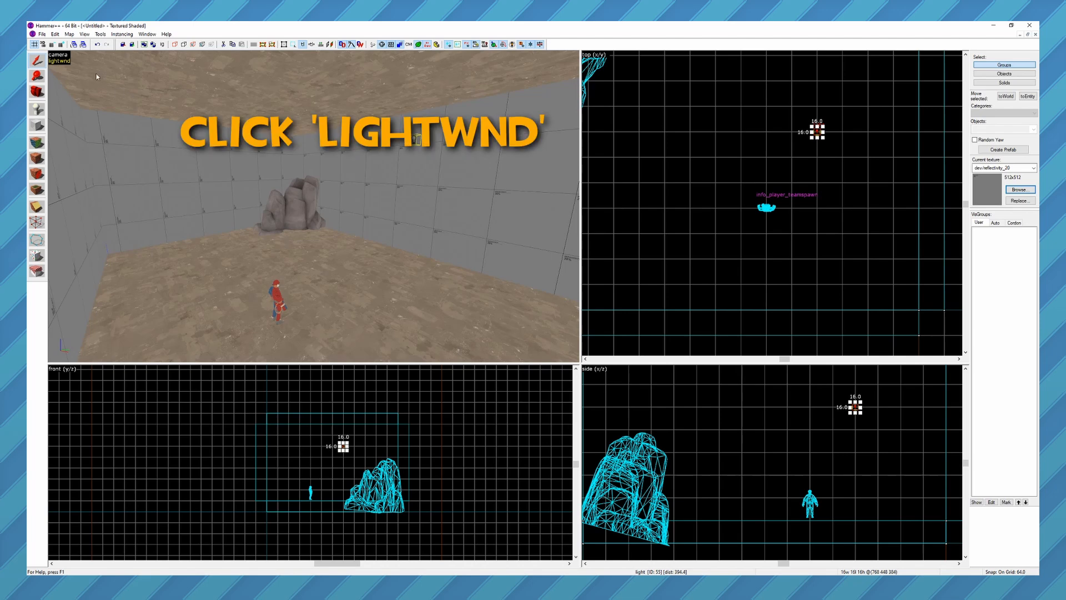
# Open the Lighting Preview settings, run a full bake of the map lighting and close the settings
pyautogui.click(58, 61)
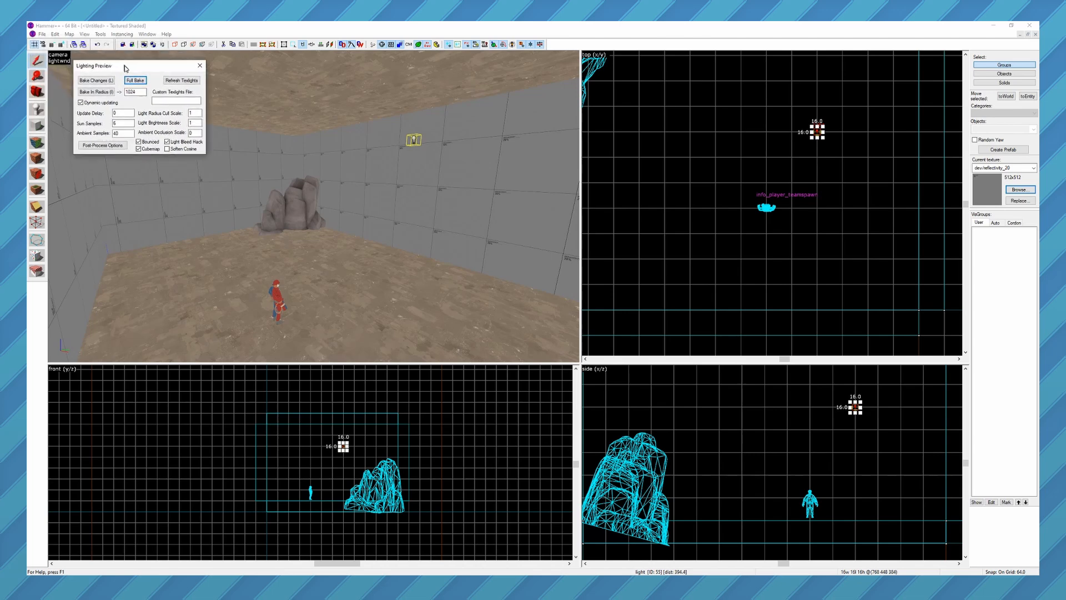
pyautogui.moveTo(124, 68); pyautogui.dragTo(117, 80)
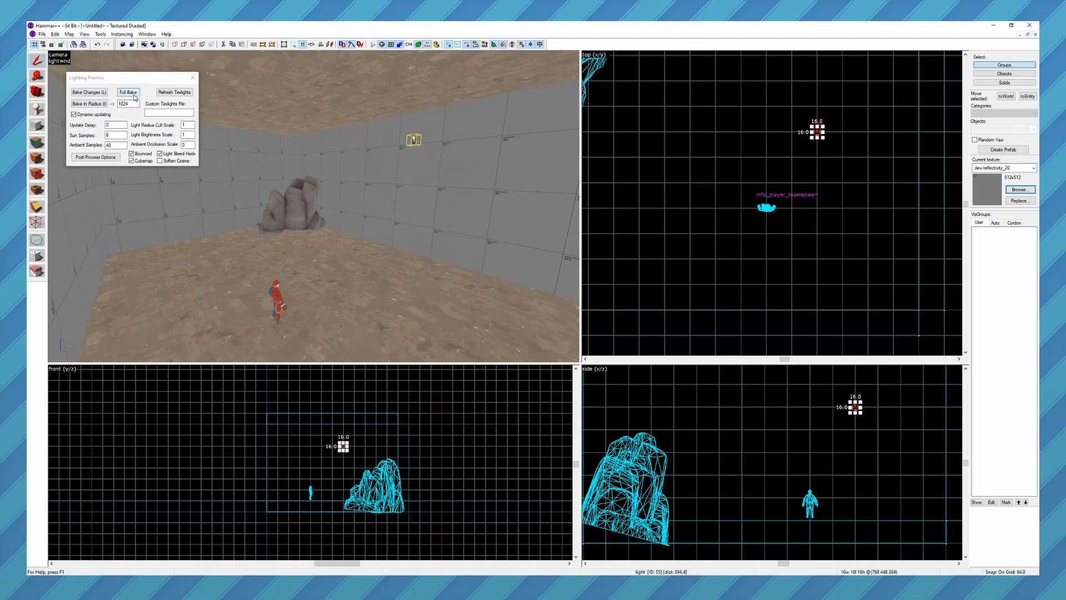
pyautogui.click(133, 98)
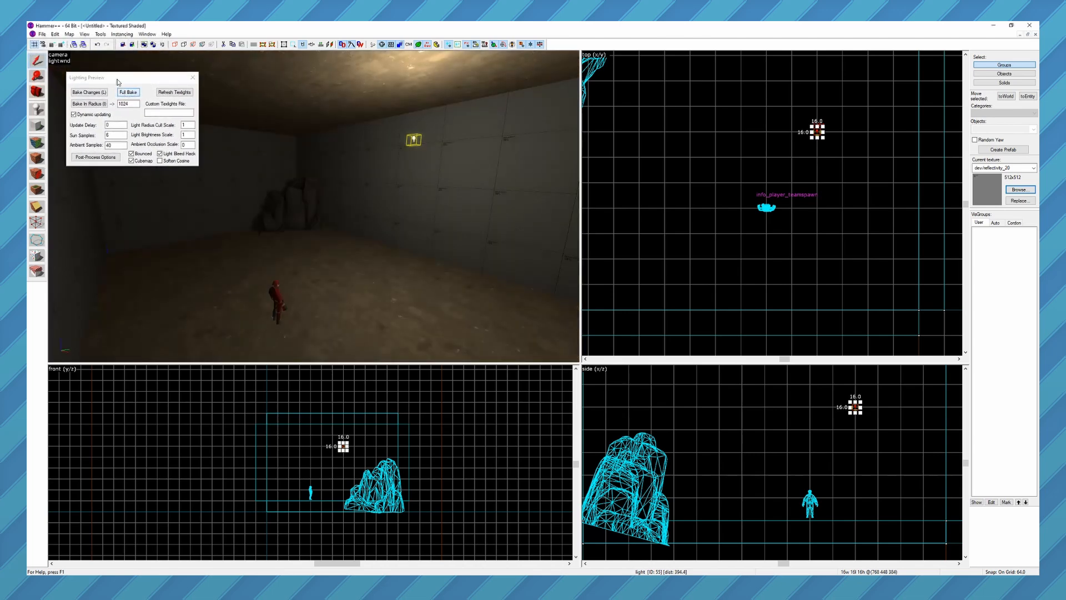
pyautogui.moveTo(116, 81); pyautogui.dragTo(718, 178)
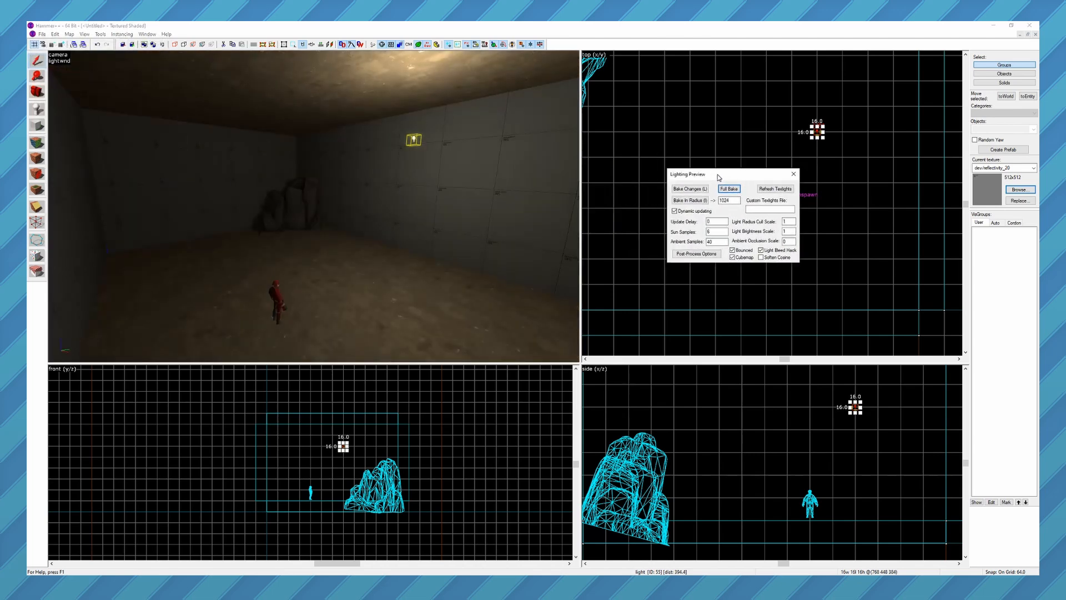
pyautogui.click(794, 175)
# Check the baked lighting in the camera view and rebake the lighting changes
pyautogui.press('z')
pyautogui.press('s')
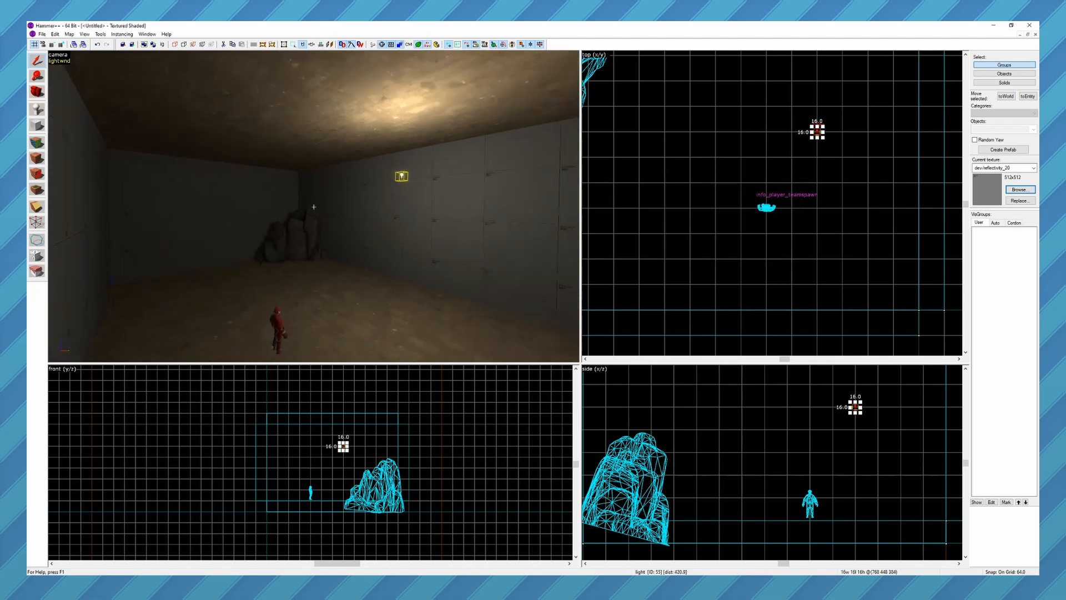
pyautogui.press('z')
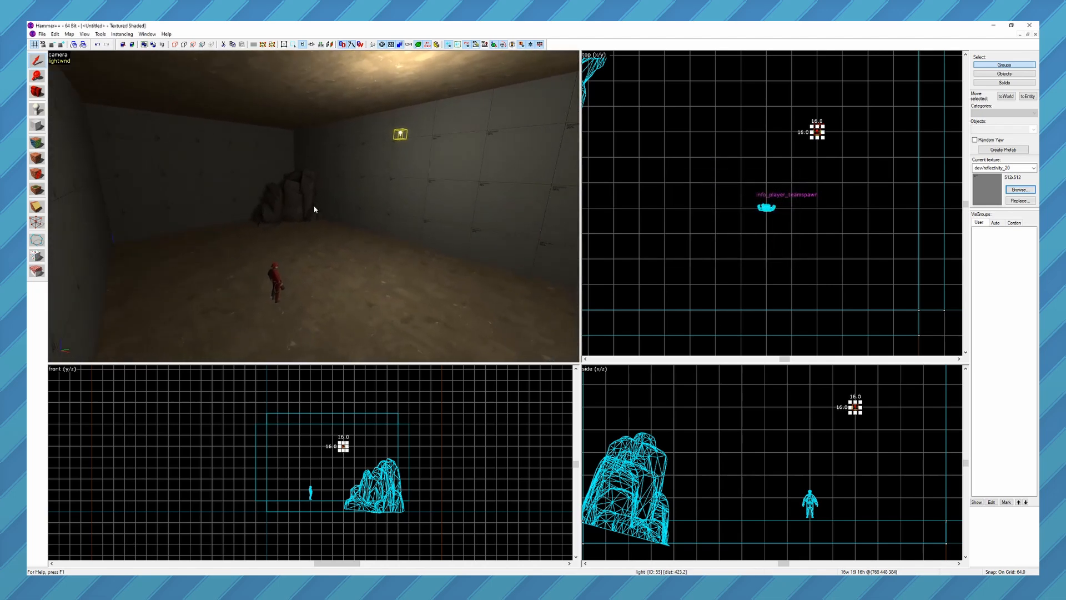
pyautogui.press('l')
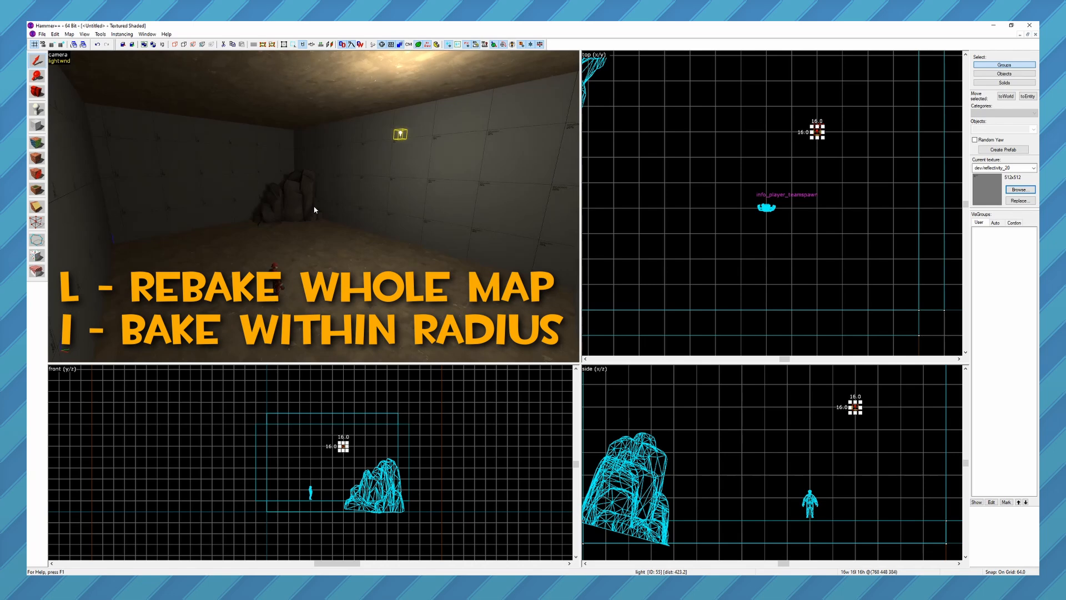
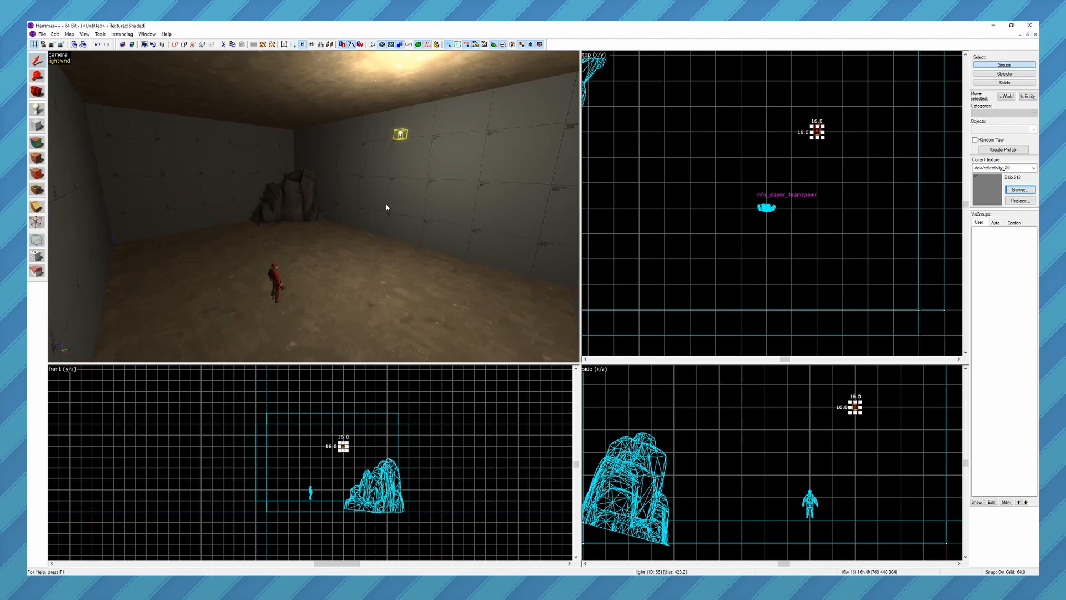
# Set the light's brightness intensity to 1600, apply it, close its properties and view the lit ceiling and room
pyautogui.hotkey('alt', 'Return')
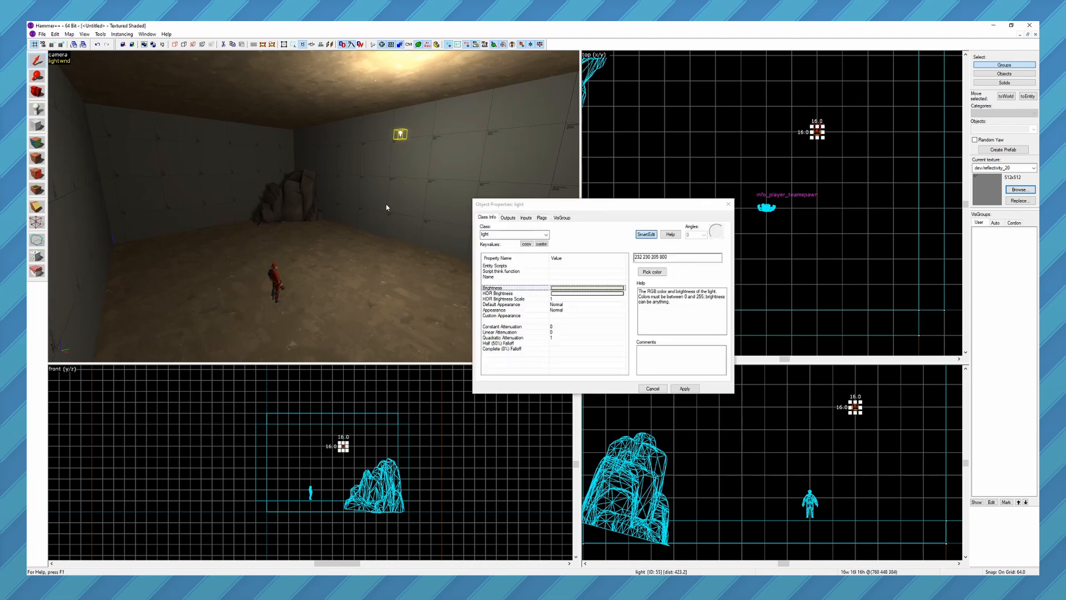
pyautogui.click(663, 258)
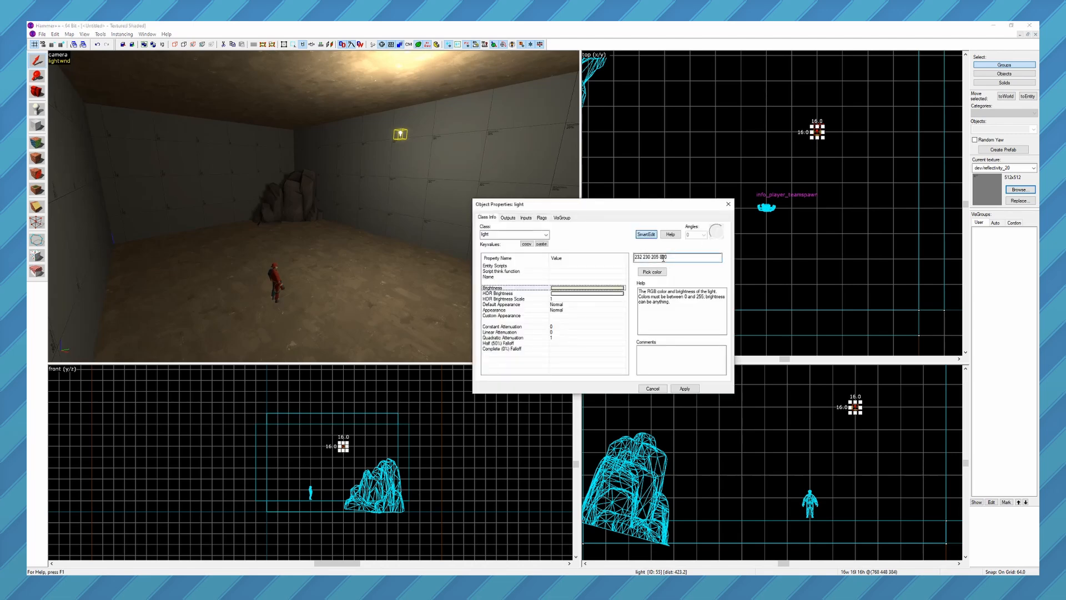
pyautogui.write('17')
pyautogui.press('BackSpace')
pyautogui.write('6')
pyautogui.click(684, 388)
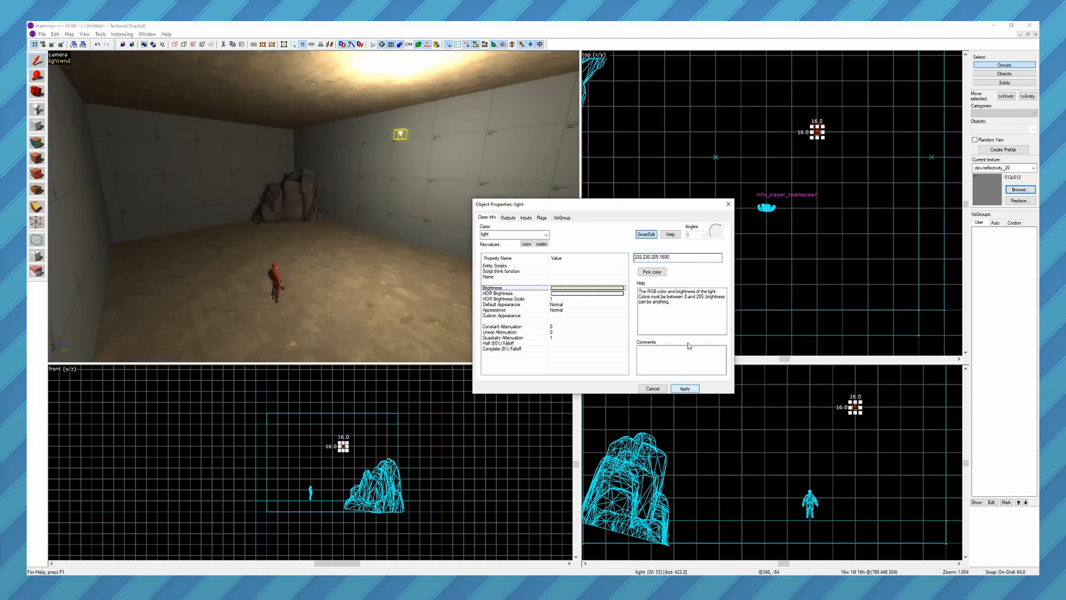
pyautogui.click(728, 204)
pyautogui.press('z')
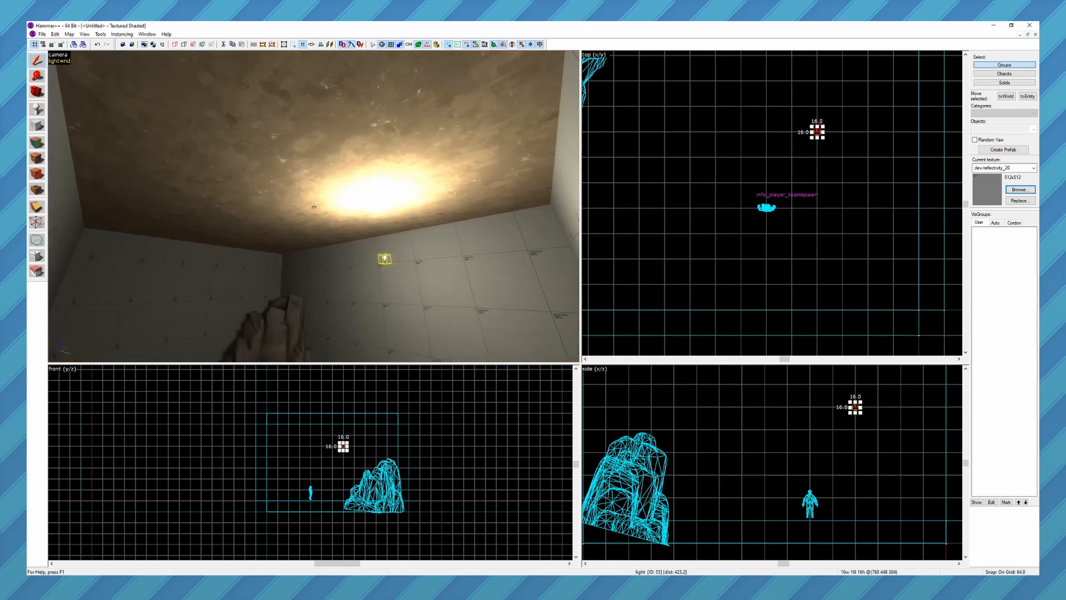
pyautogui.press('z')
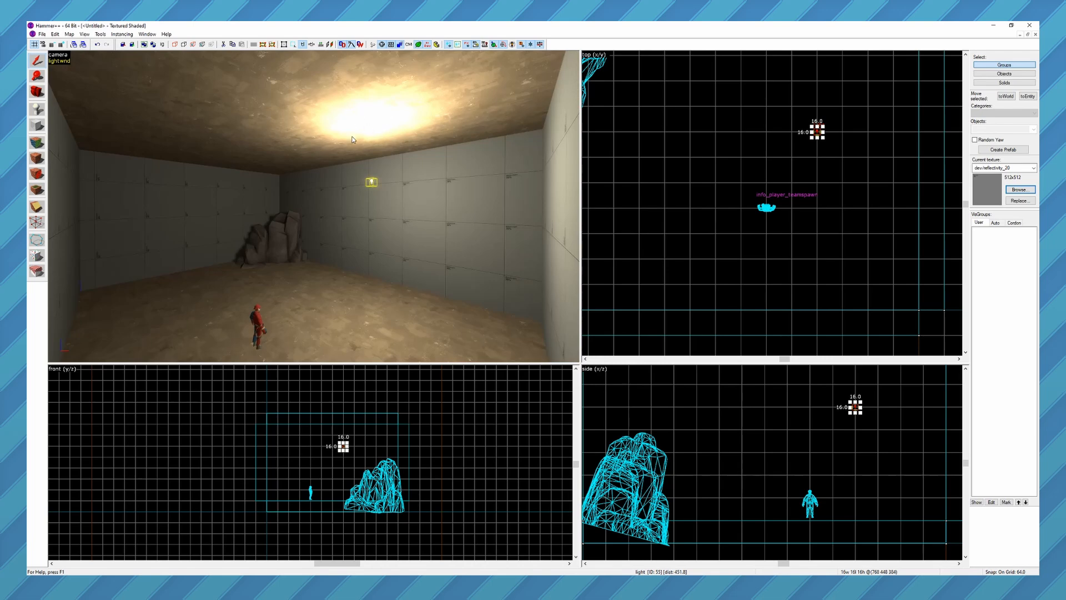
# Open the Lighting Preview settings, disable post-processing in the post-process options and close those options
pyautogui.click(64, 61)
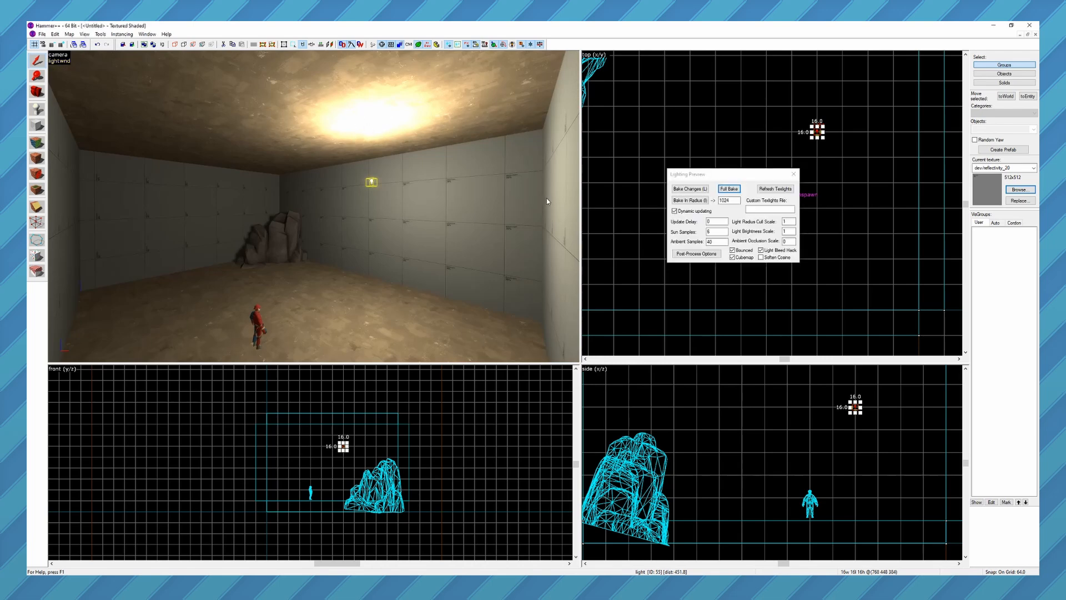
pyautogui.moveTo(725, 172); pyautogui.dragTo(660, 167)
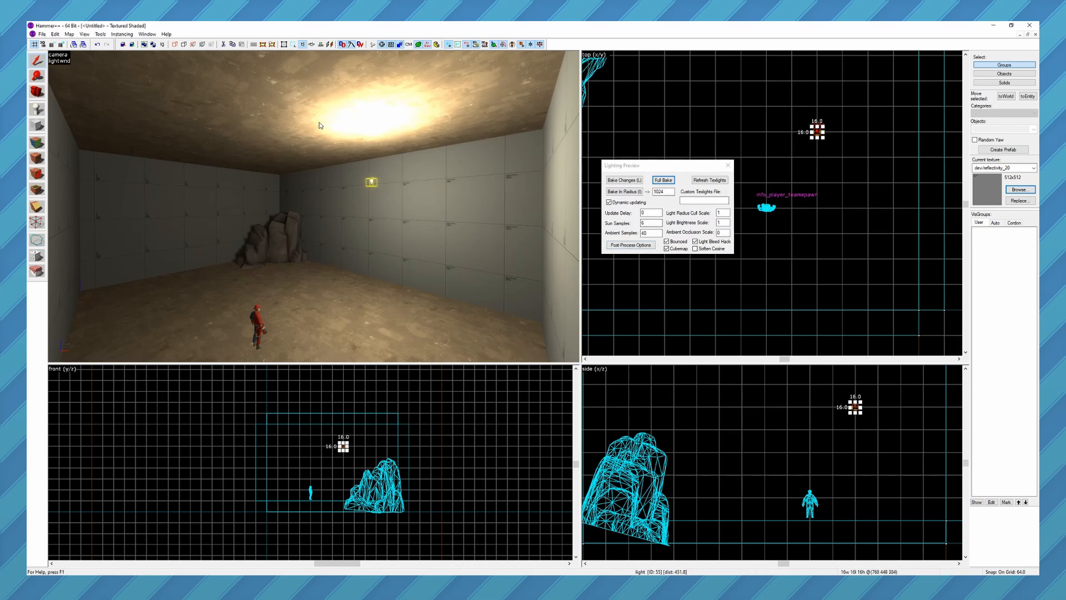
pyautogui.click(644, 249)
pyautogui.click(606, 165)
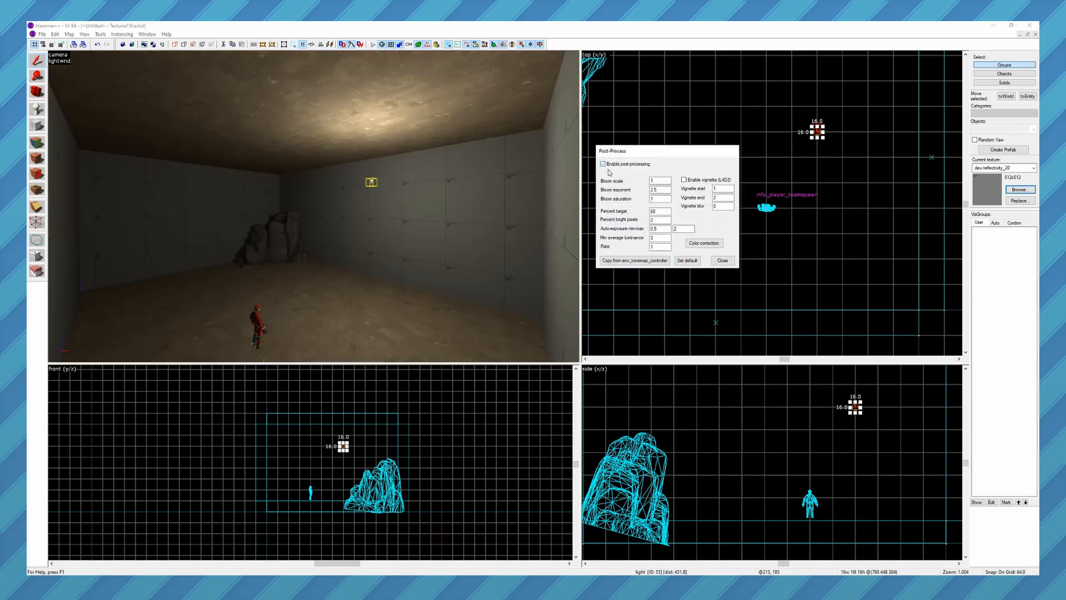
pyautogui.click(722, 260)
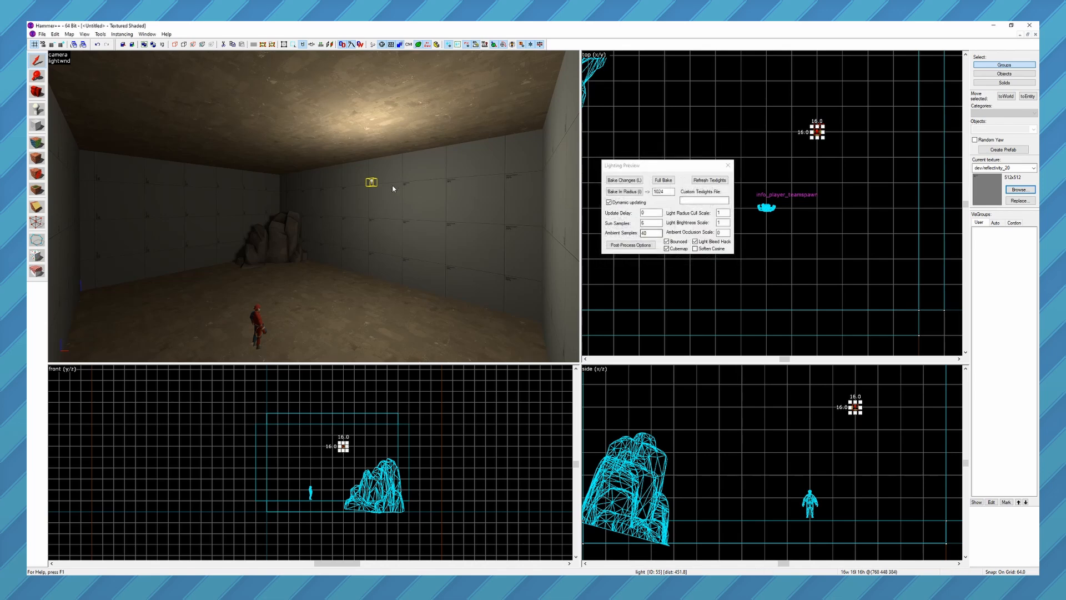
# Set the light's brightness intensity to 2600, apply it, and close its properties and the Lighting Preview settings
pyautogui.press('z')
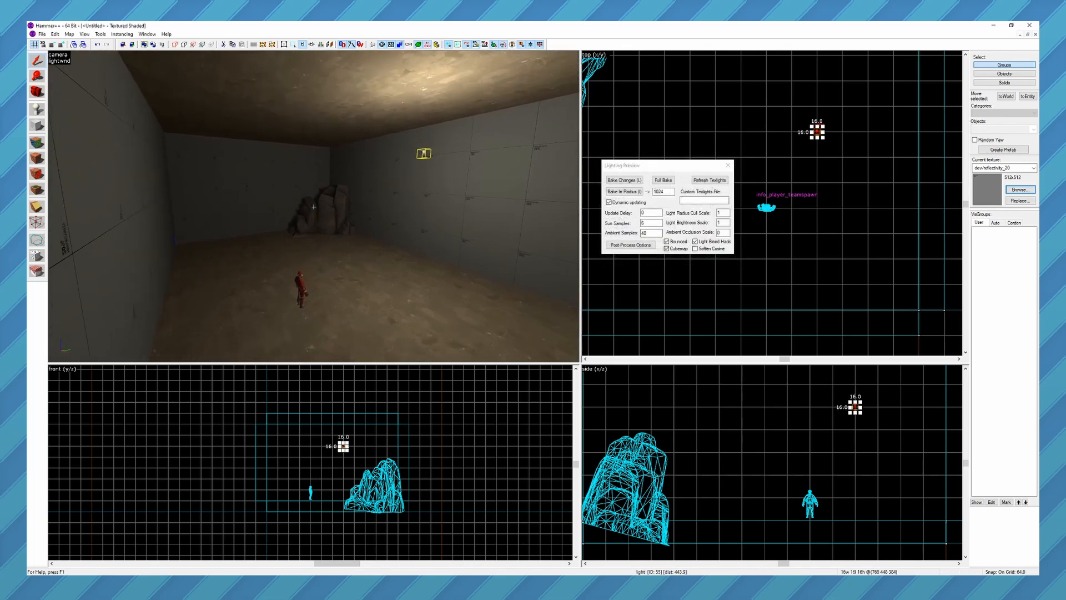
pyautogui.press('z')
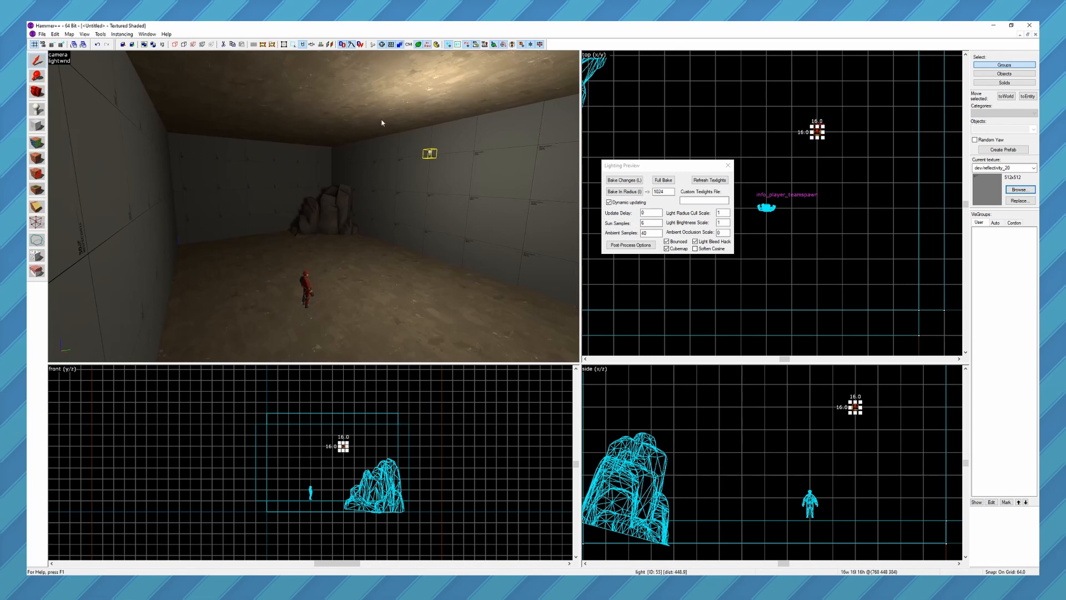
pyautogui.hotkey('alt', 'Return')
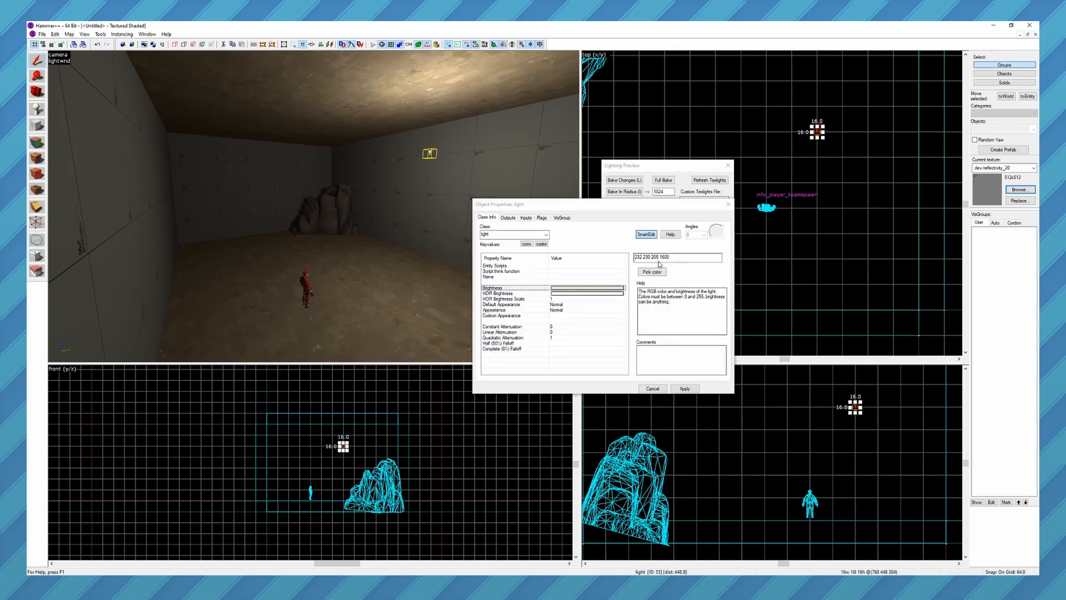
pyautogui.click(663, 258)
pyautogui.press('BackSpace')
pyautogui.write('2')
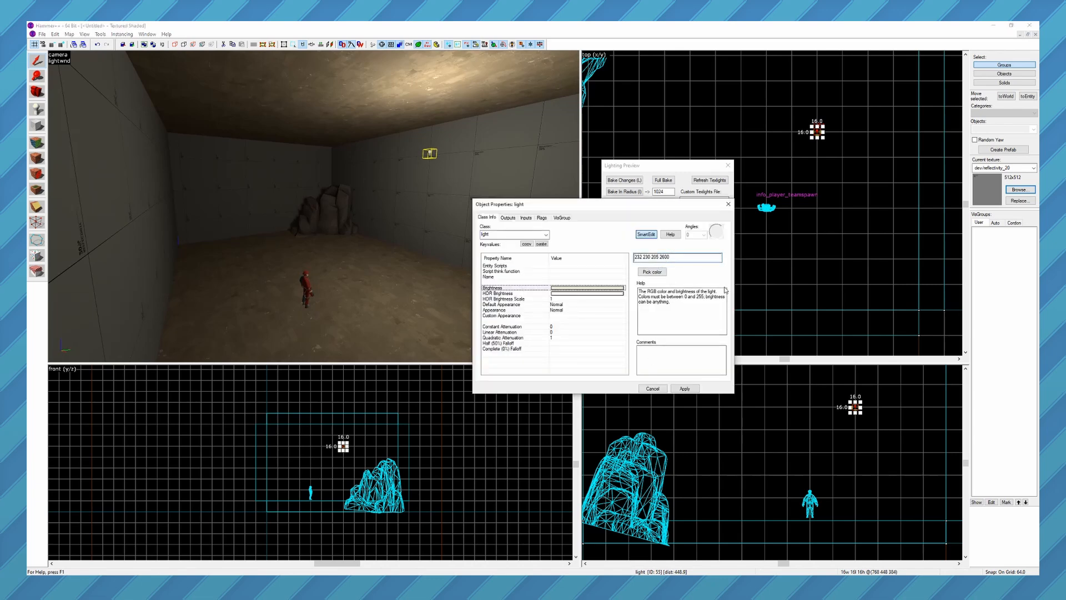
pyautogui.click(688, 387)
pyautogui.click(729, 204)
pyautogui.click(728, 165)
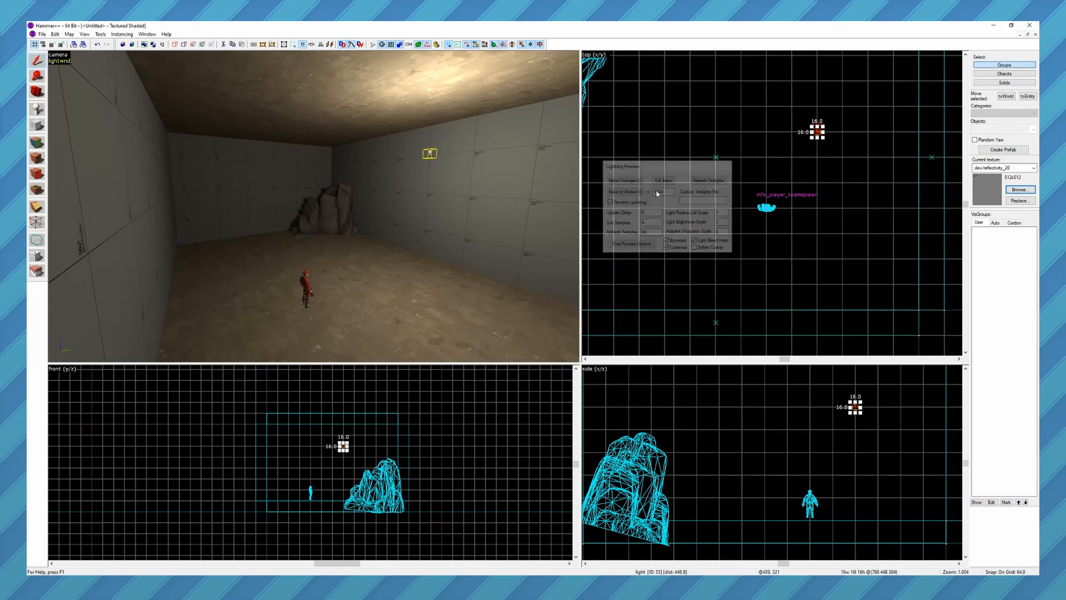
# Copy the light across the room in the top view and inspect the lighting from both lights in the camera view
pyautogui.scroll(-2, 768, 183)
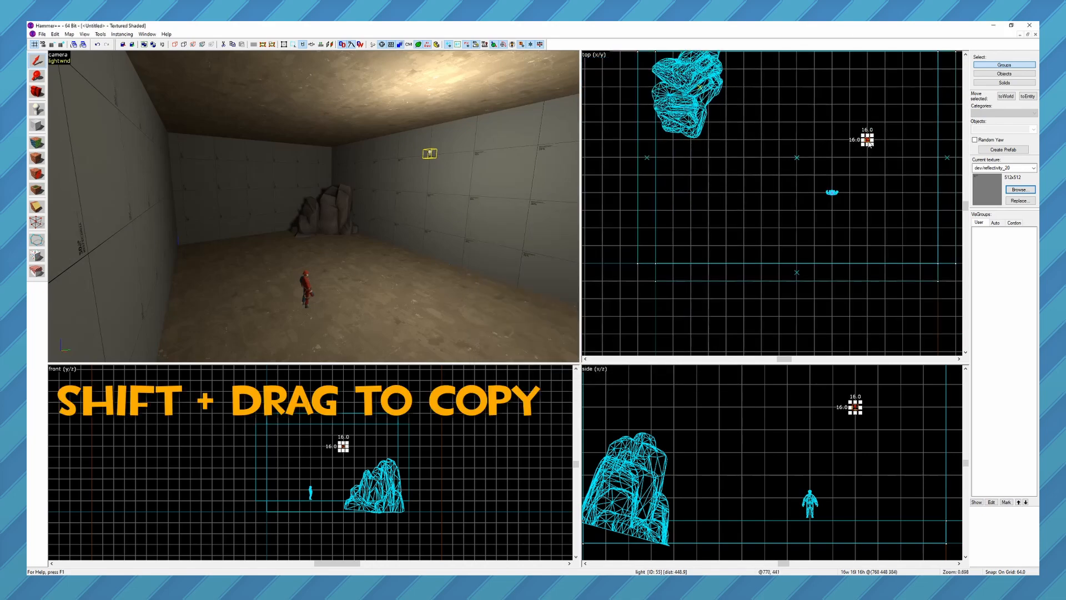
pyautogui.keyDown('shift'); pyautogui.moveTo(868, 141); pyautogui.dragTo(745, 193); pyautogui.keyUp('shift')
pyautogui.press('z')
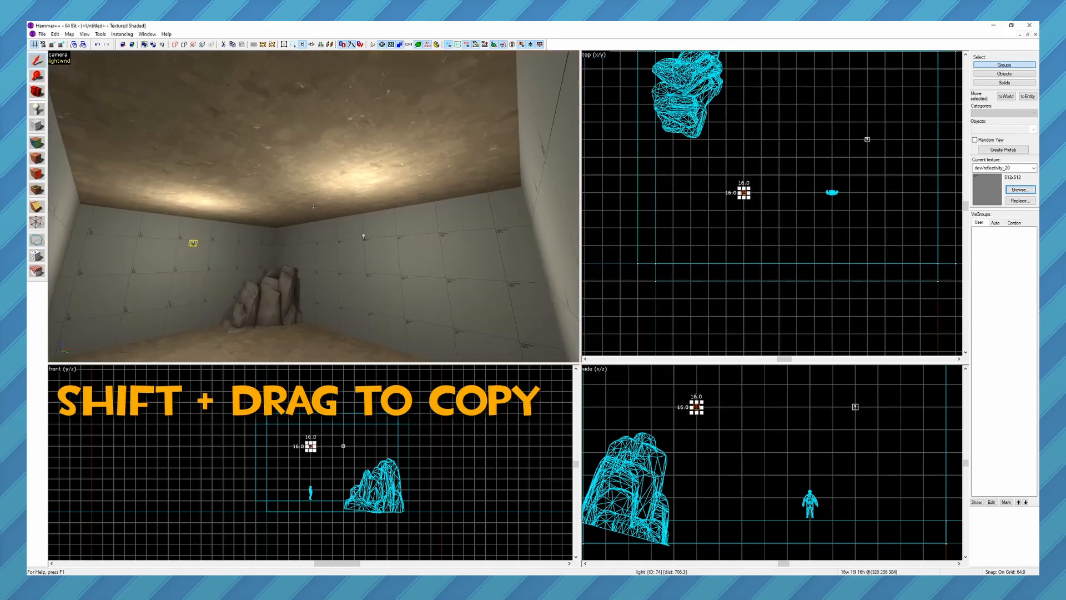
pyautogui.press('d')
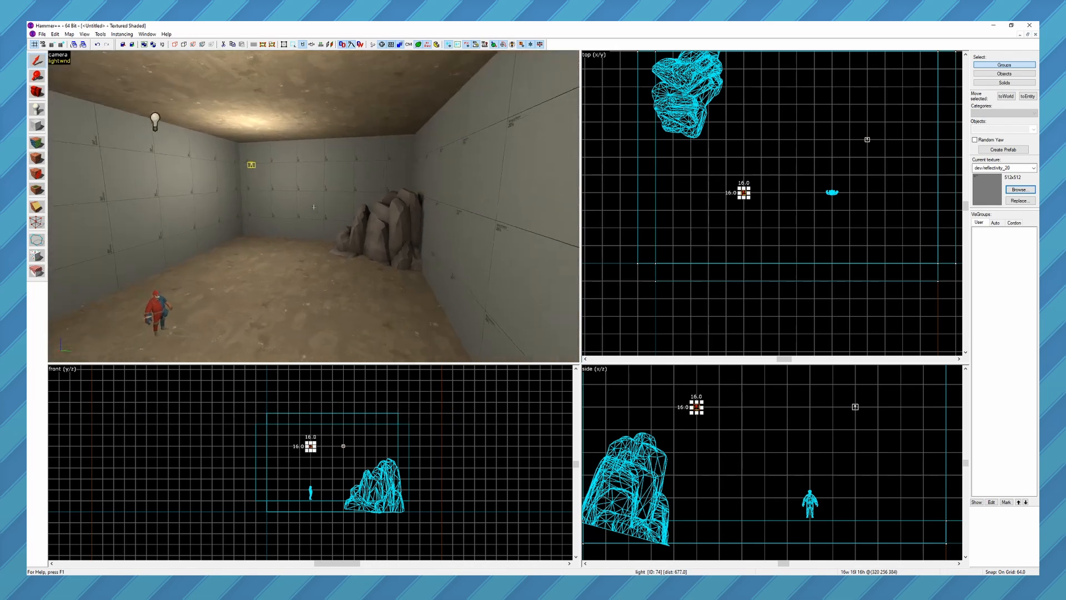
pyautogui.press('a')
pyautogui.press('s')
pyautogui.press('z')
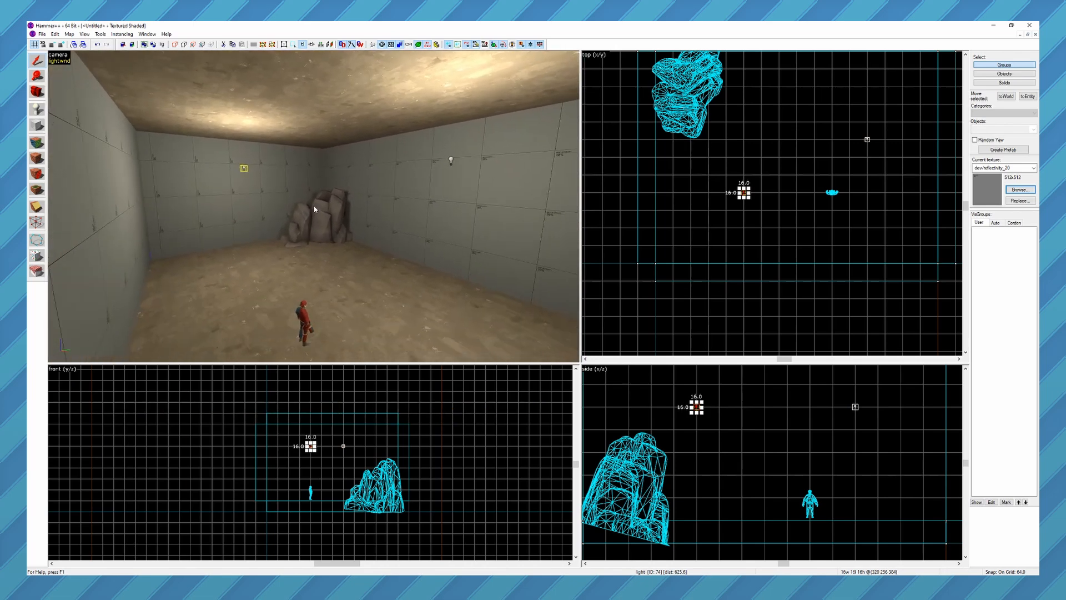
# Save the map as tutorial_boxroom_01 in the Valve Map Files format
pyautogui.click(375, 47)
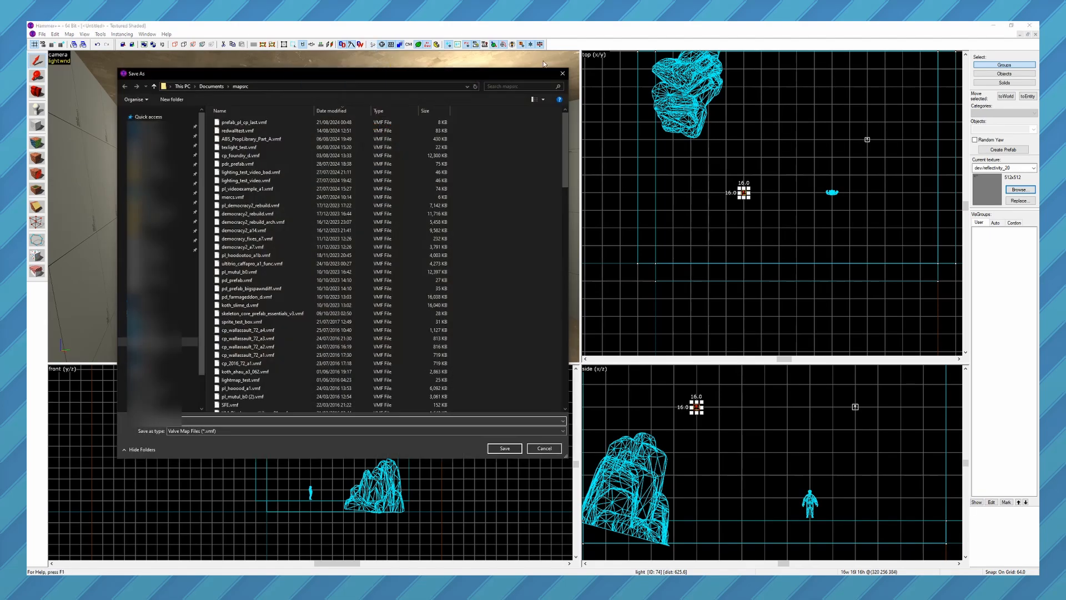
pyautogui.click(565, 74)
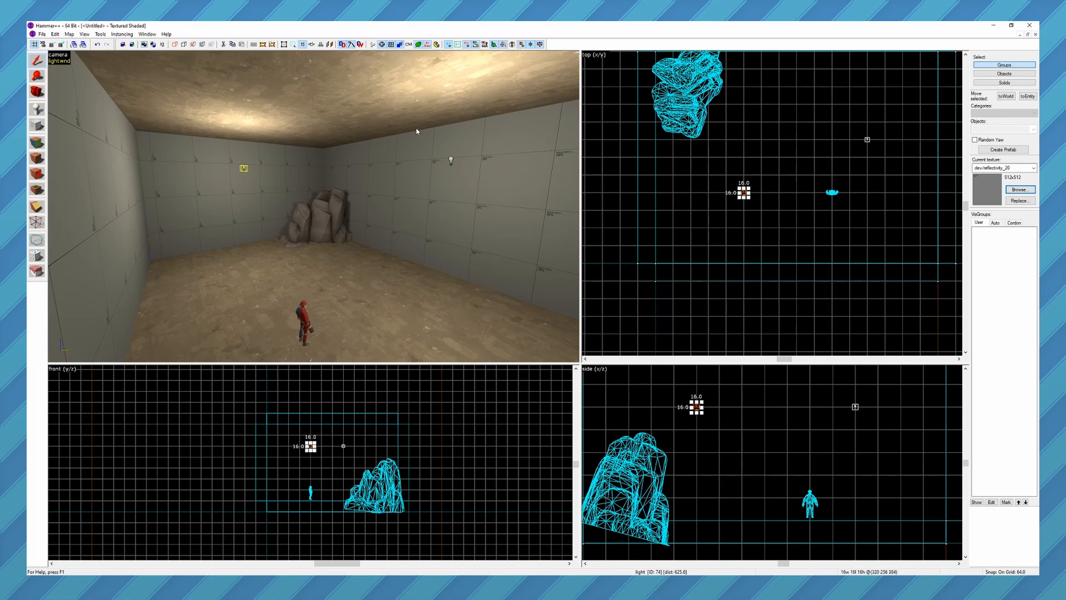
pyautogui.click(42, 34)
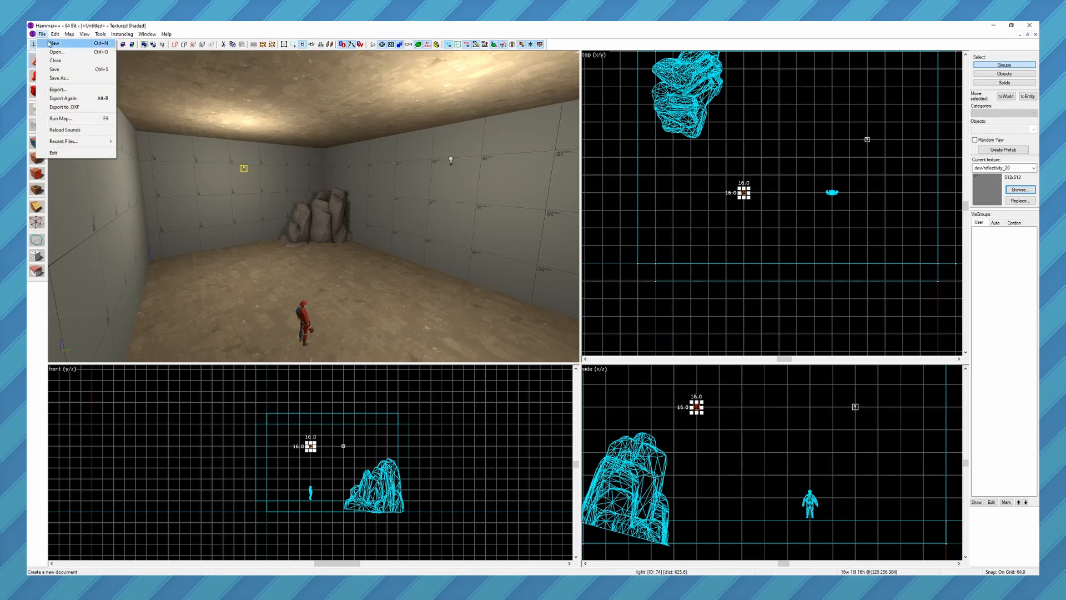
pyautogui.click(70, 79)
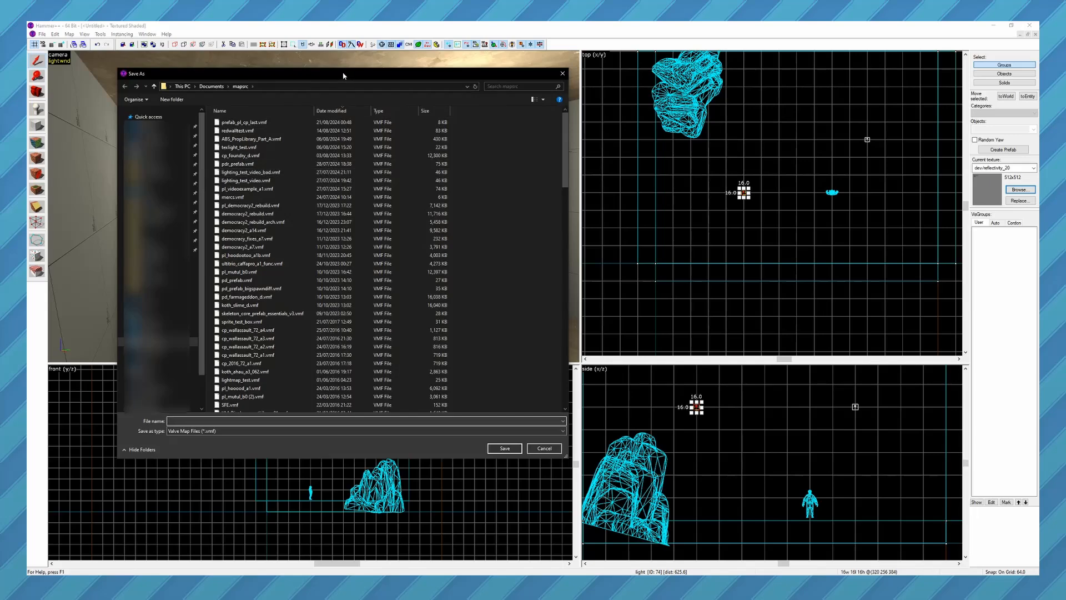
pyautogui.moveTo(348, 75); pyautogui.dragTo(411, 89)
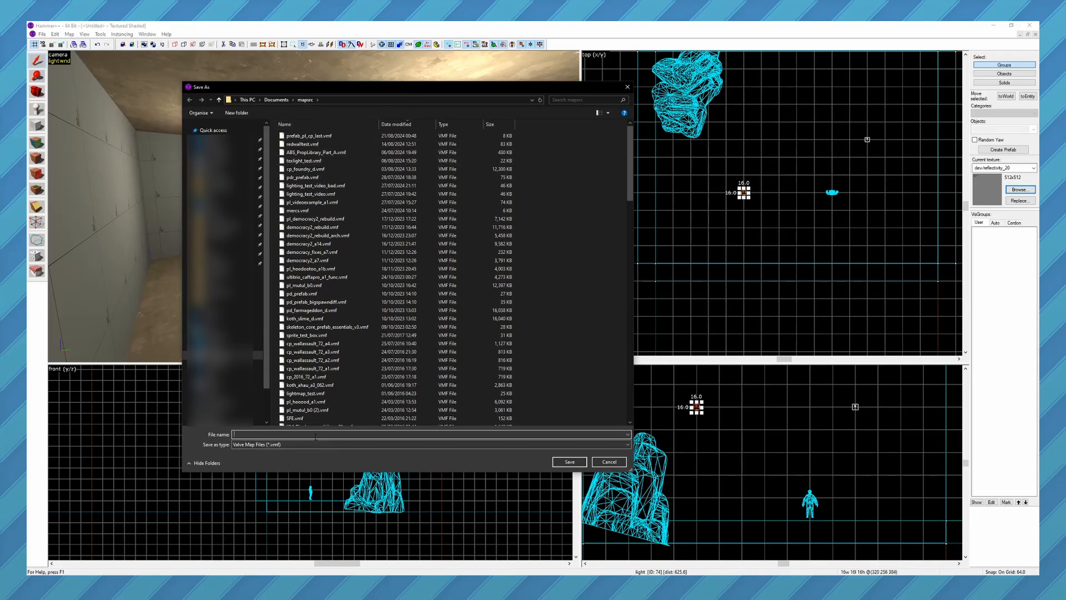
pyautogui.write('tutorial_boxroom_01')
pyautogui.click(575, 463)
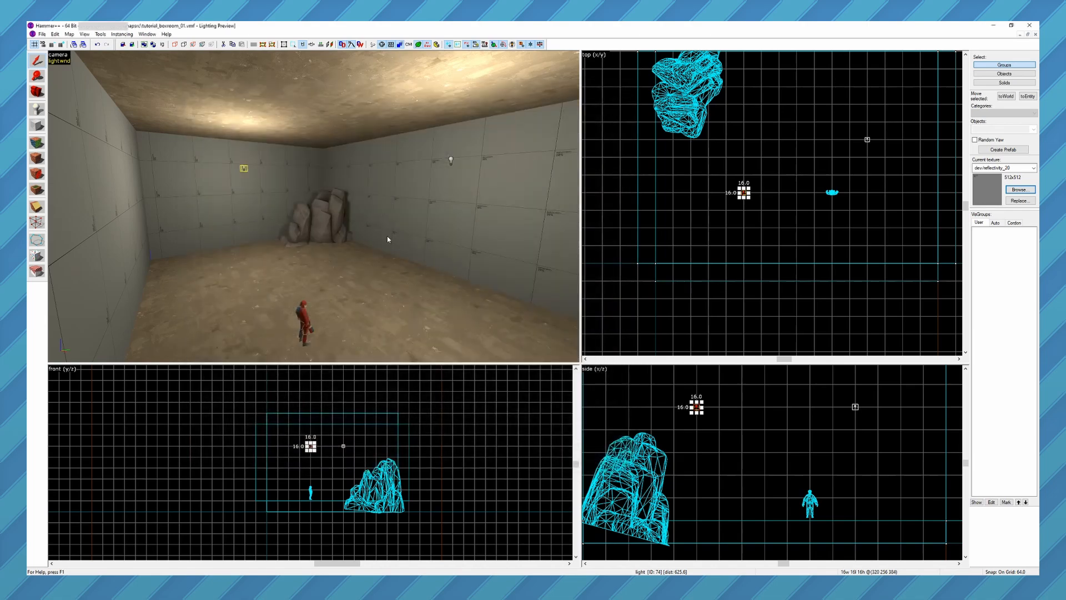
# Switch Run Map to its normal mode and compile and run the map with BSP, VIS and RAD at Normal
pyautogui.press('F9')
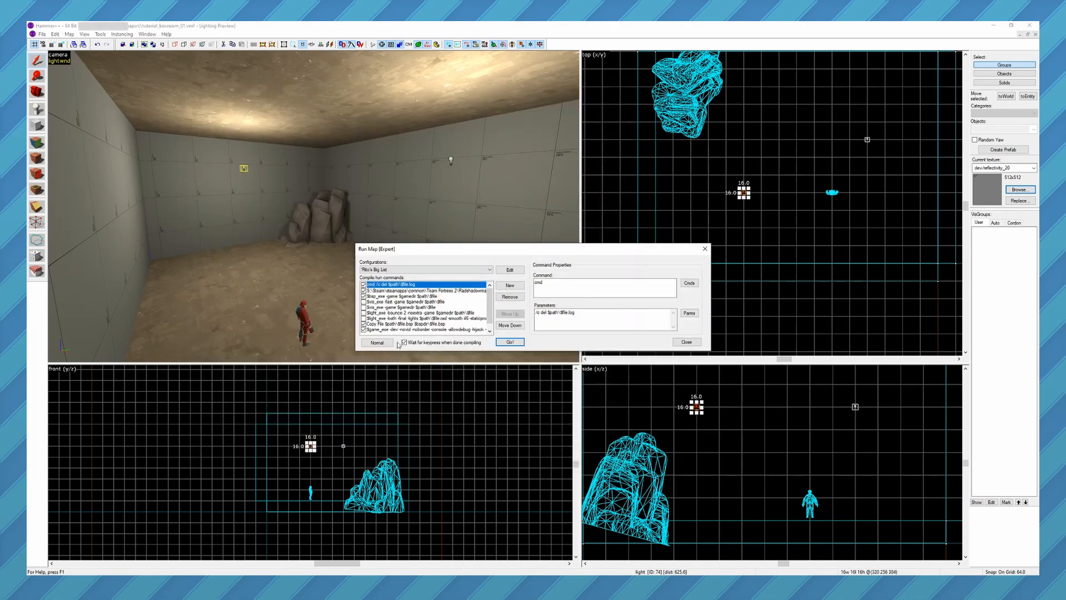
pyautogui.click(376, 342)
pyautogui.moveTo(533, 224); pyautogui.dragTo(492, 216)
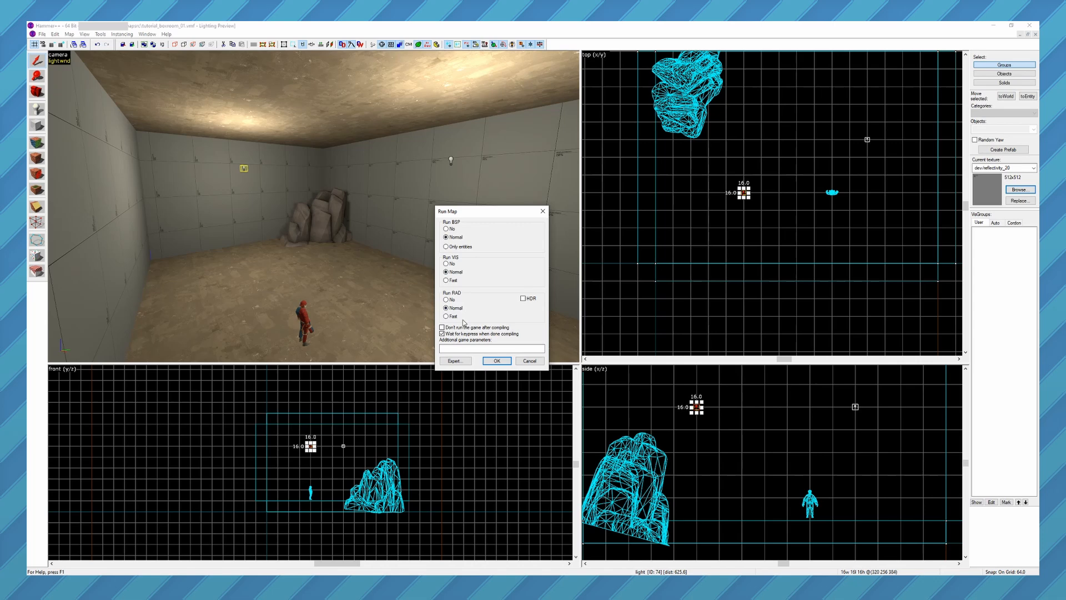
pyautogui.click(494, 361)
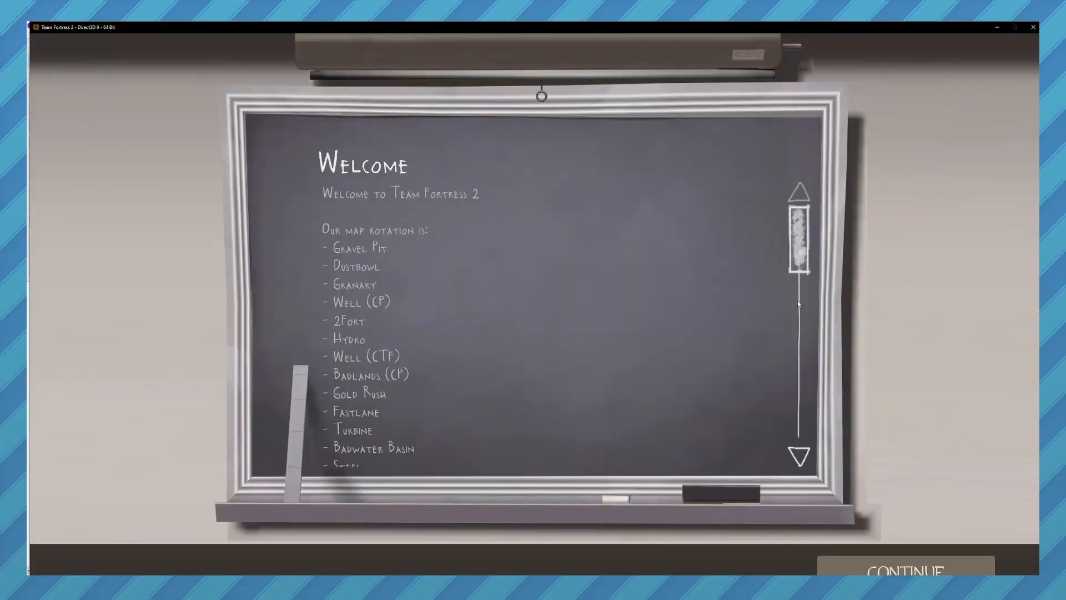
# Continue past the Team Fortress 2 welcome screens, join a team and choose the Soldier class
pyautogui.click(889, 572)
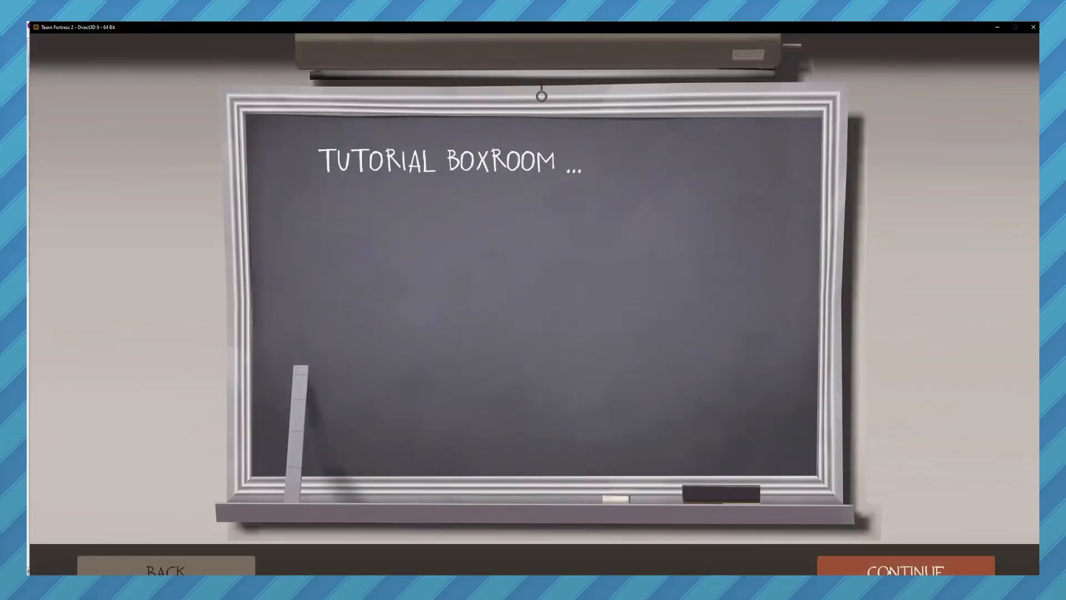
pyautogui.click(906, 569)
pyautogui.click(530, 258)
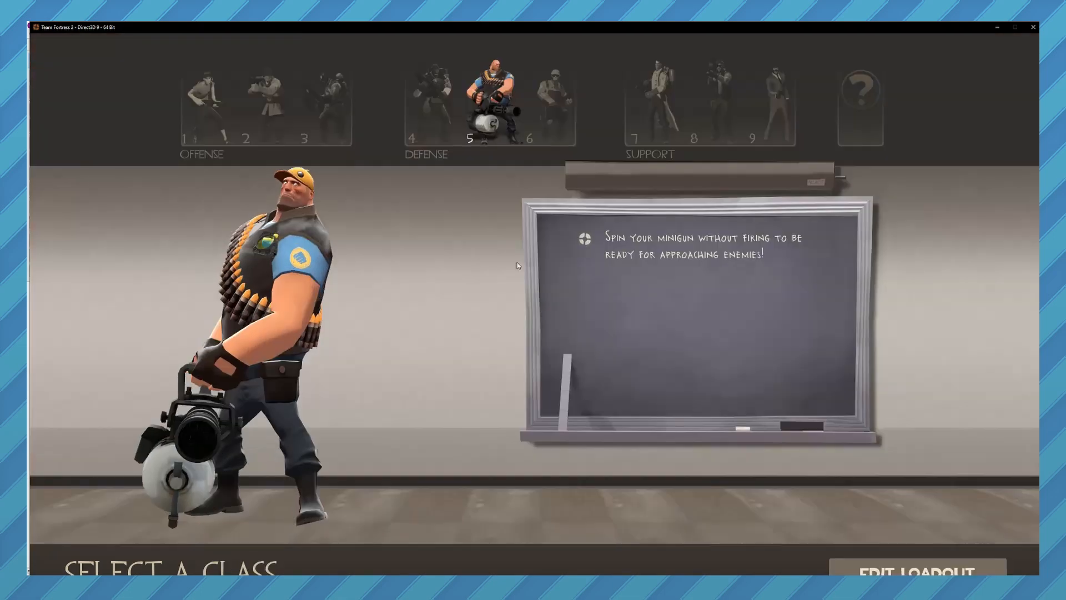
pyautogui.click(283, 111)
pyautogui.press('2')
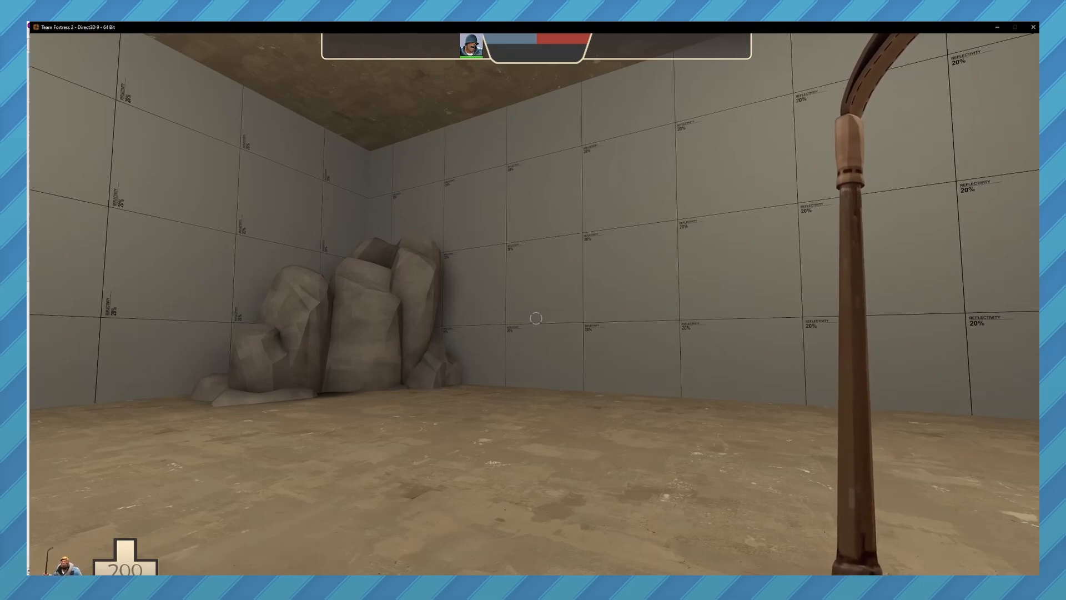
# Walk around the compiled room in the game to check its walls, rocks and lighting
pyautogui.press('s')
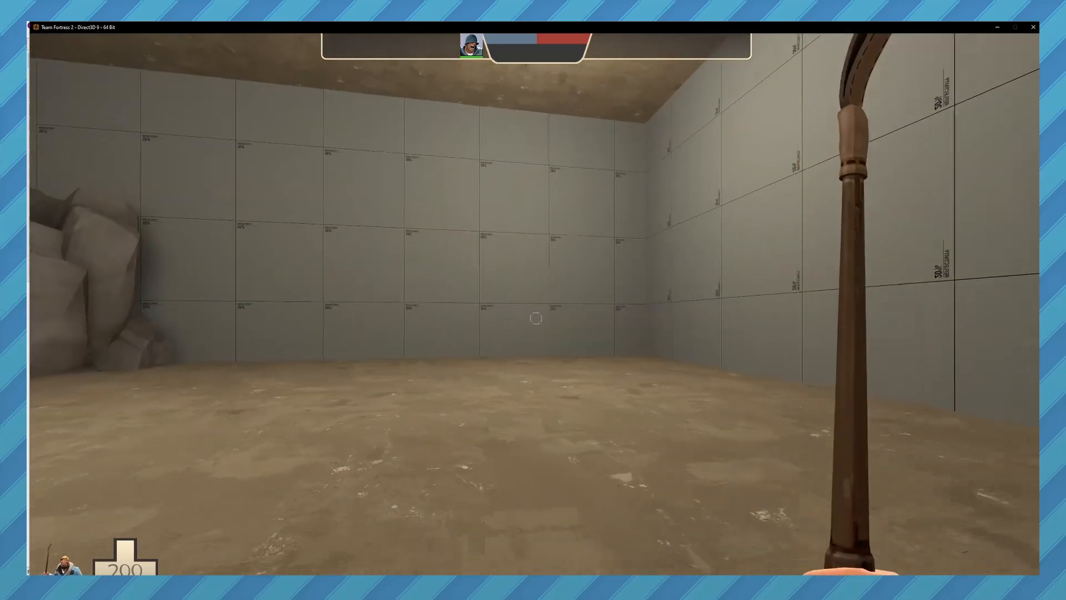
pyautogui.press('d')
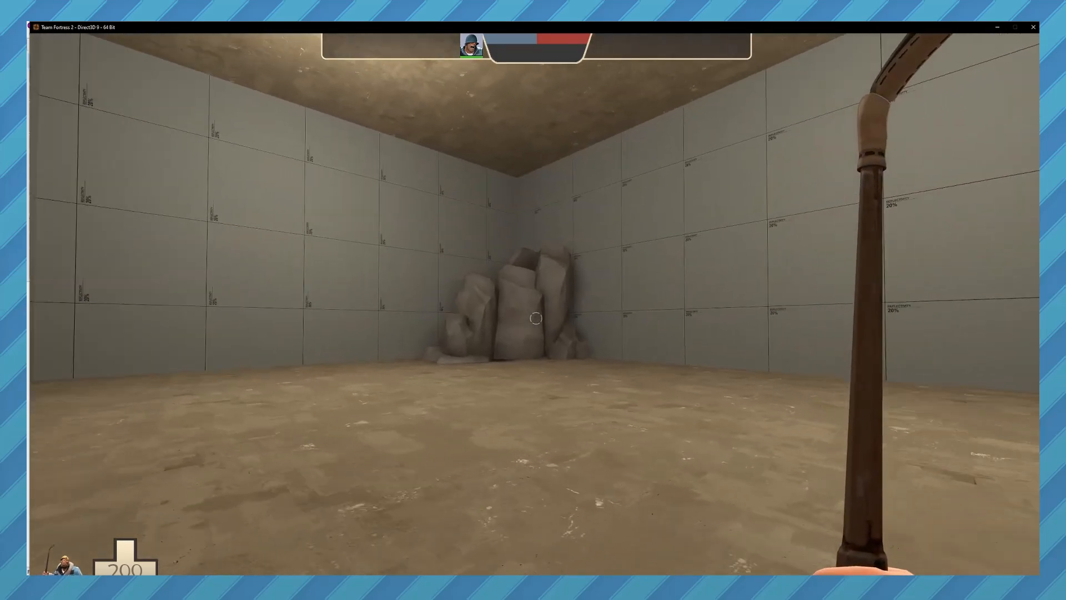
pyautogui.press('a')
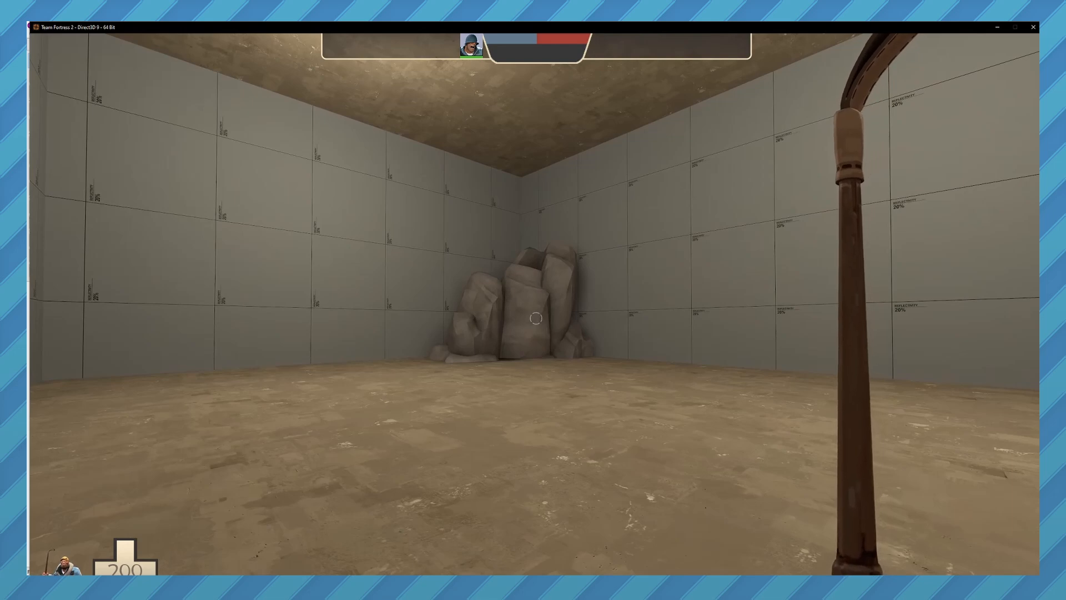
# Switch back to Hammer++ and place a prop_static entity on the floor beside the player spawn
pyautogui.hotkey('alt', 'Tab')
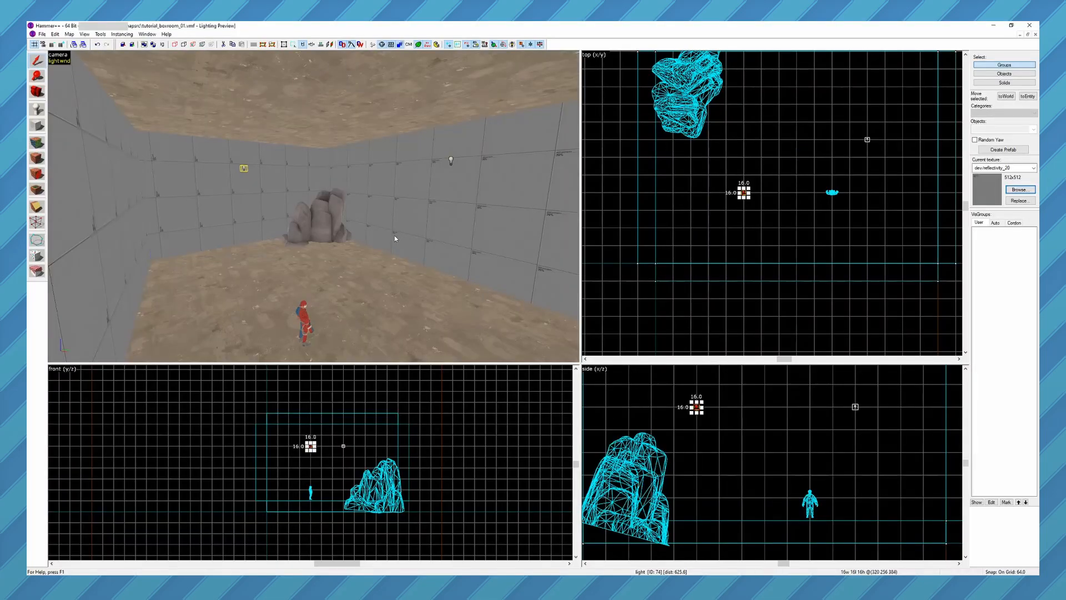
pyautogui.press('z')
pyautogui.press('z')
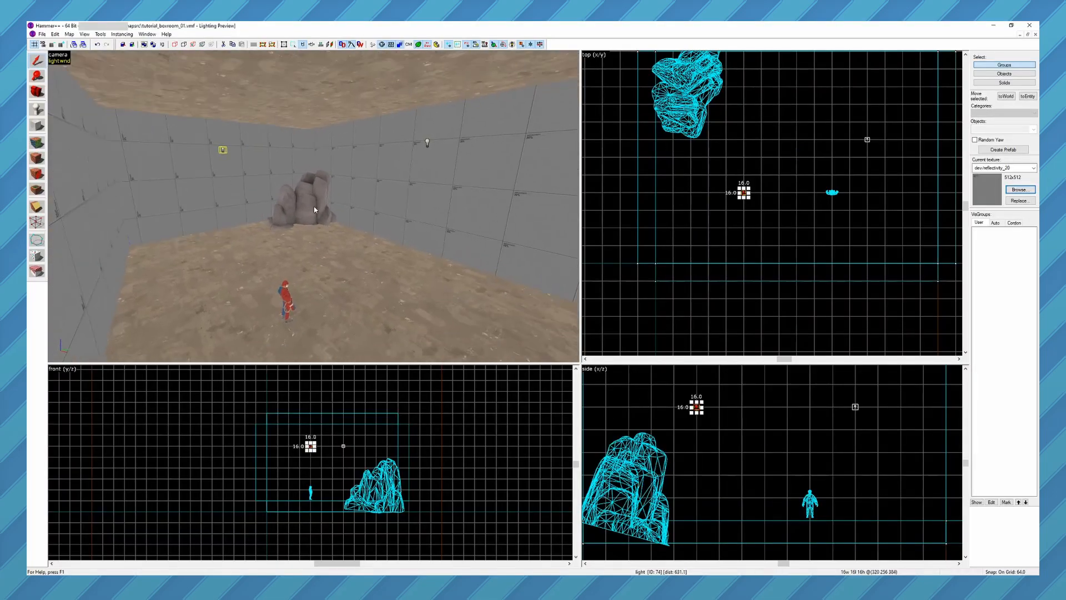
pyautogui.press('z')
pyautogui.press('z')
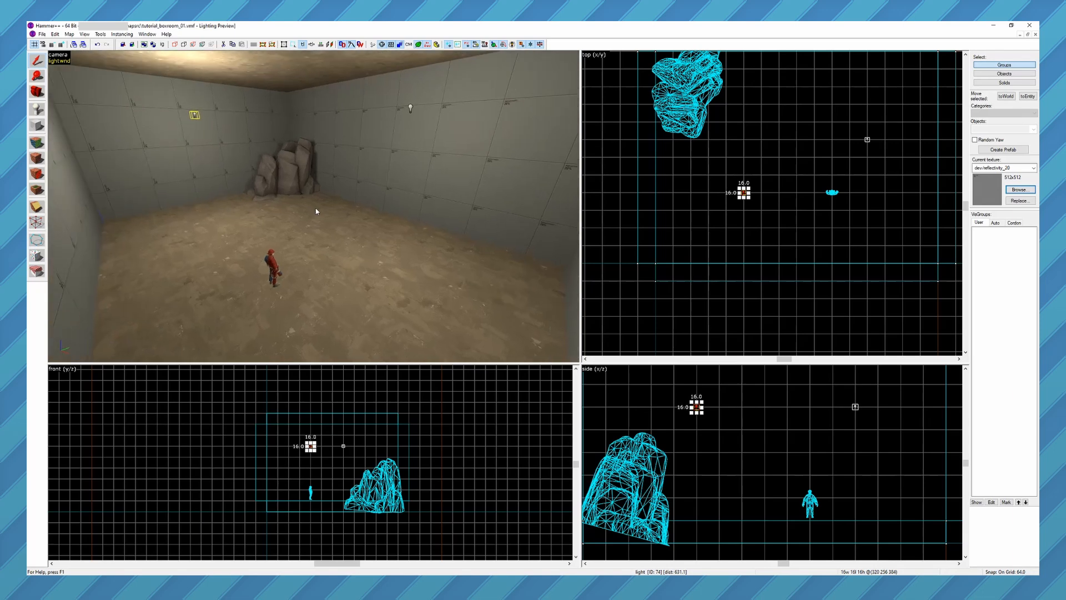
pyautogui.hotkey('shift', 'e')
pyautogui.click(338, 263)
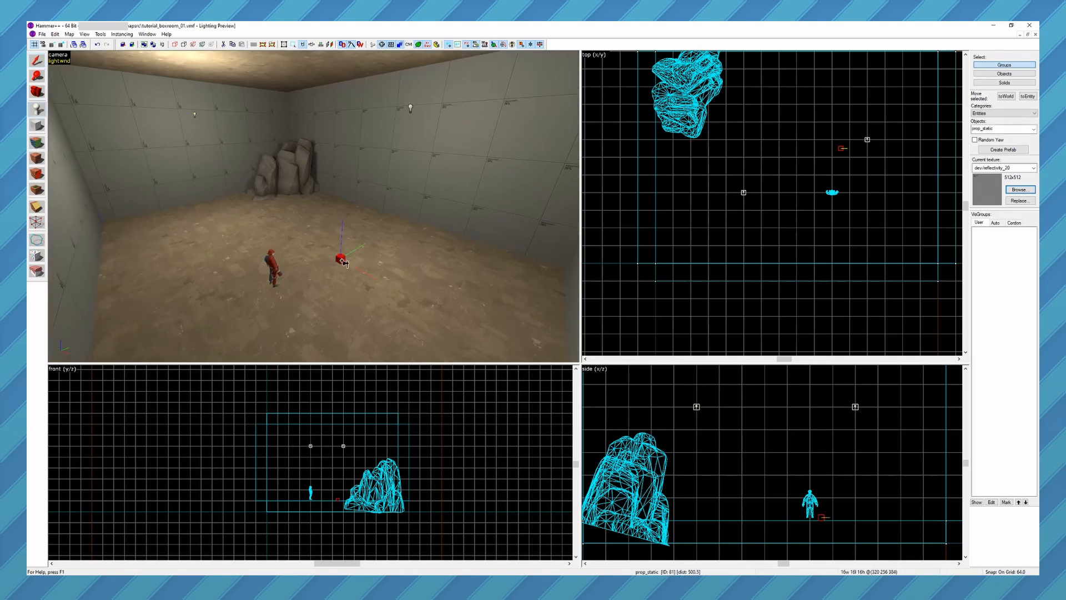
# Browse the rock models and assign models/props_forest/rock001.mdl to the new prop_static entity beside the player
pyautogui.hotkey('alt', 'Return')
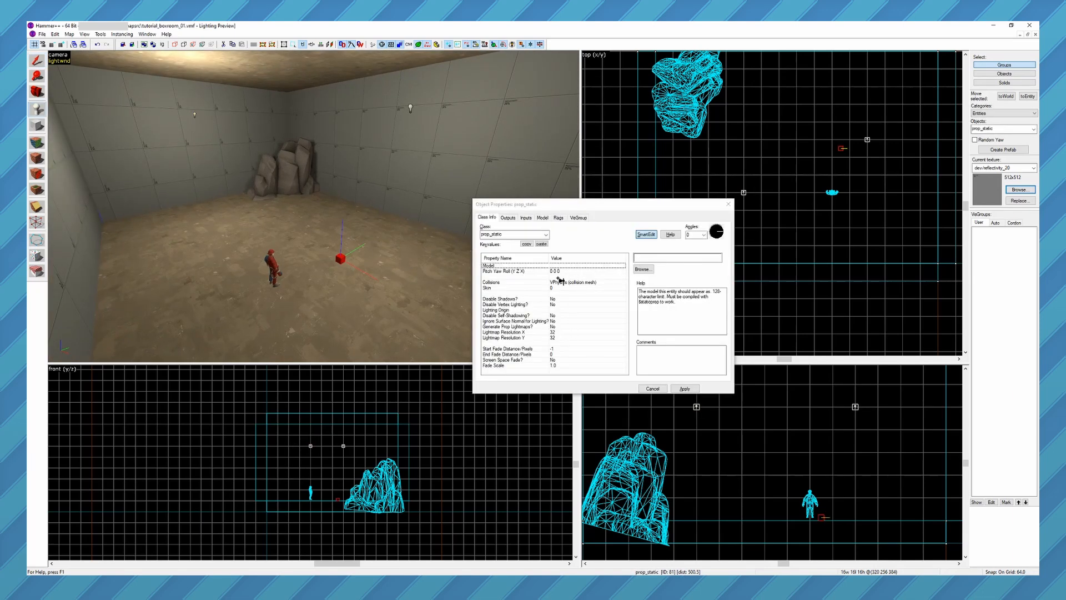
pyautogui.click(644, 269)
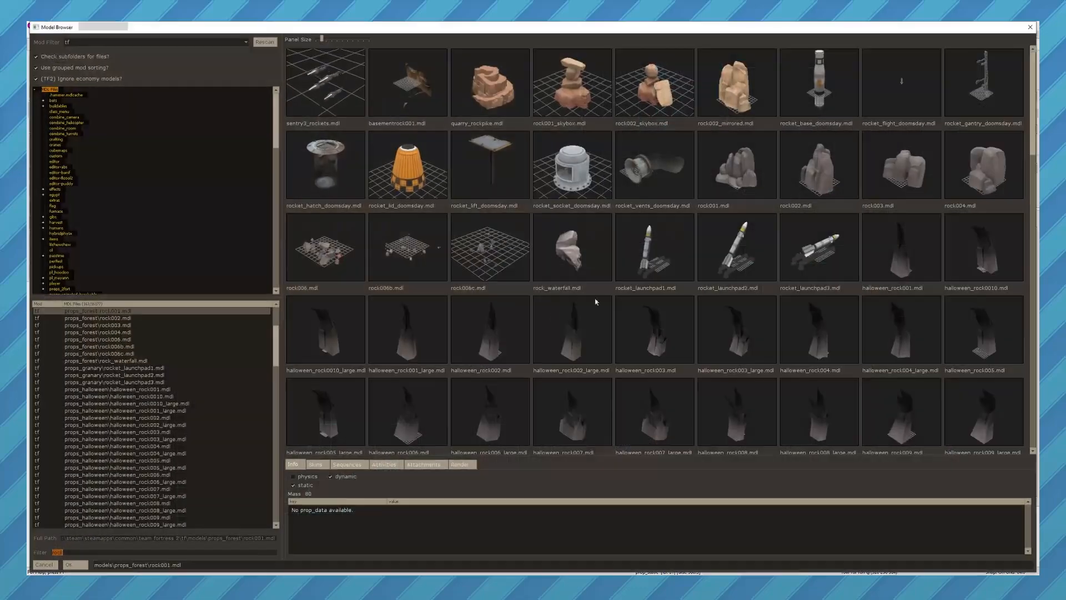
pyautogui.scroll(1, 664, 269)
pyautogui.scroll(-5, 695, 248)
pyautogui.scroll(-4, 704, 254)
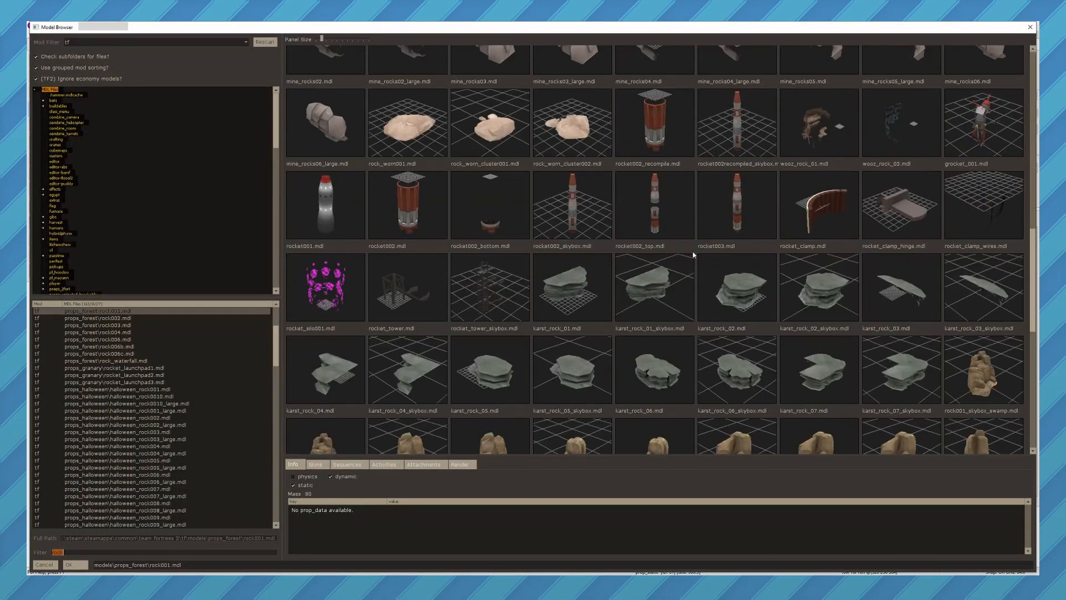
pyautogui.scroll(-4, 647, 328)
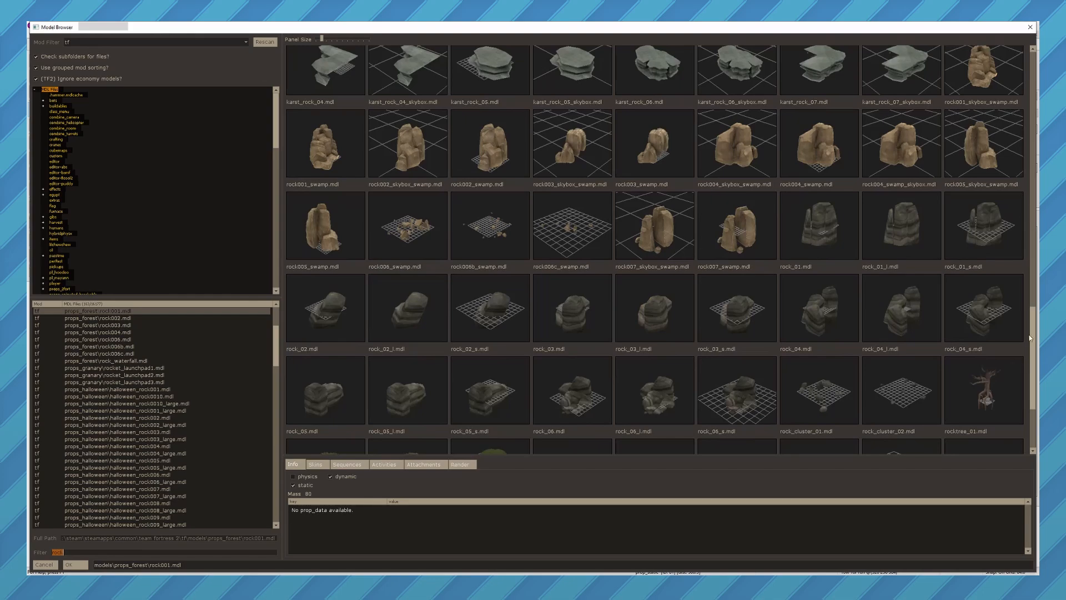
pyautogui.scroll(5, 694, 345)
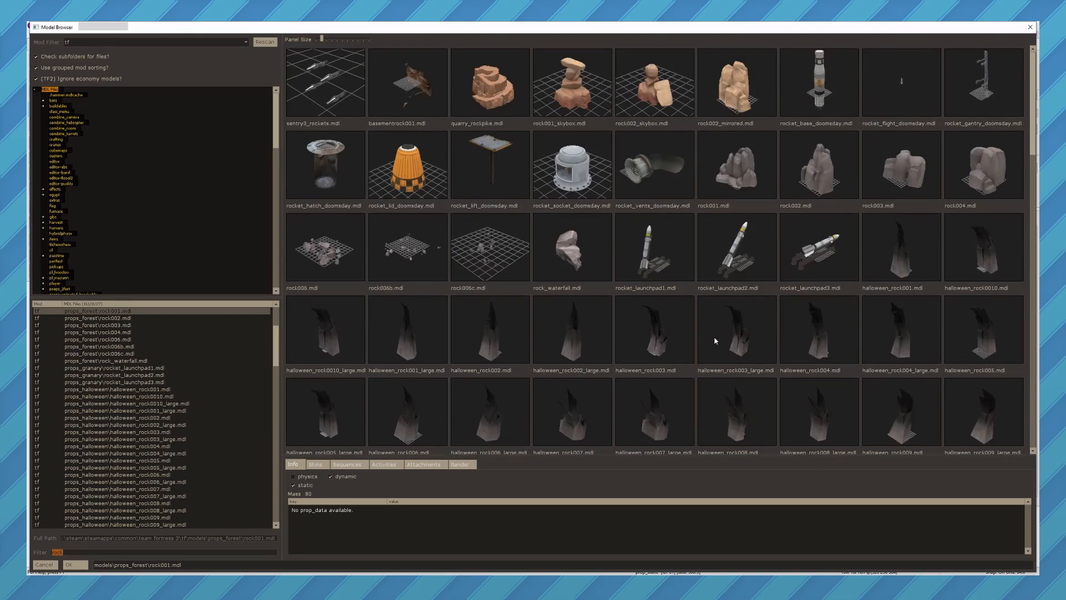
pyautogui.click(731, 182)
pyautogui.doubleClick(731, 182)
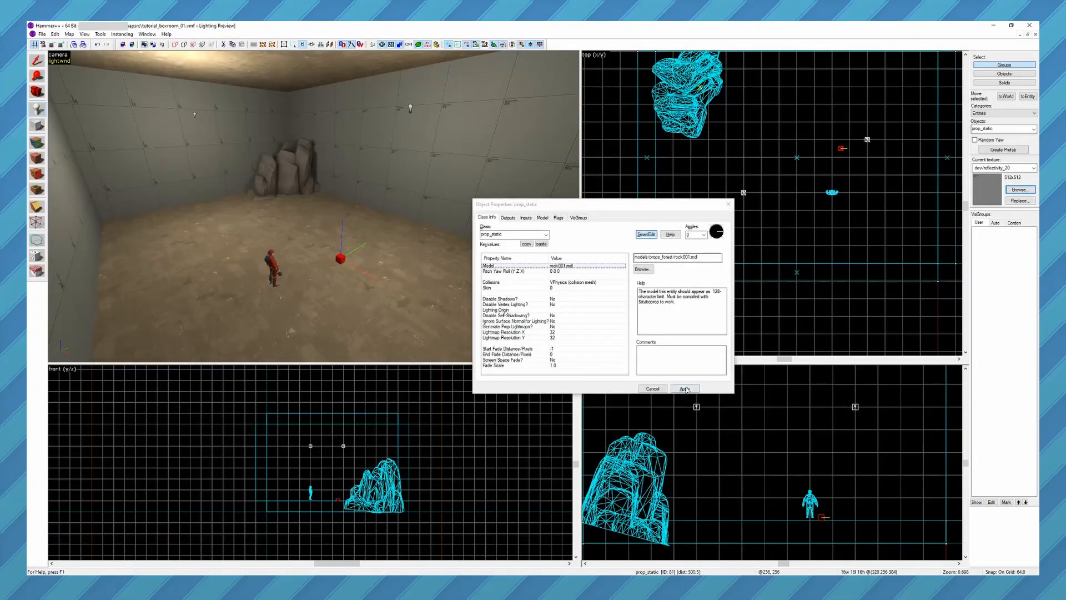
pyautogui.click(728, 207)
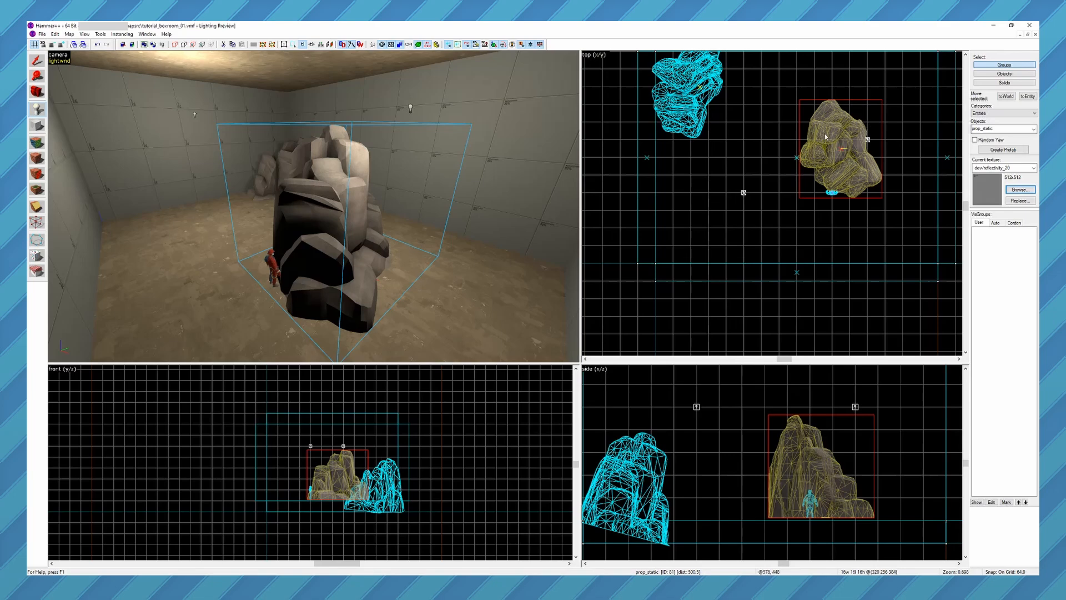
# Rotate the new rock, move it into the empty corner across from the existing rock, and sink its base into the floor
pyautogui.moveTo(825, 136); pyautogui.dragTo(793, 215, button='middle')
pyautogui.hotkey('shift', 's')
pyautogui.click(853, 177)
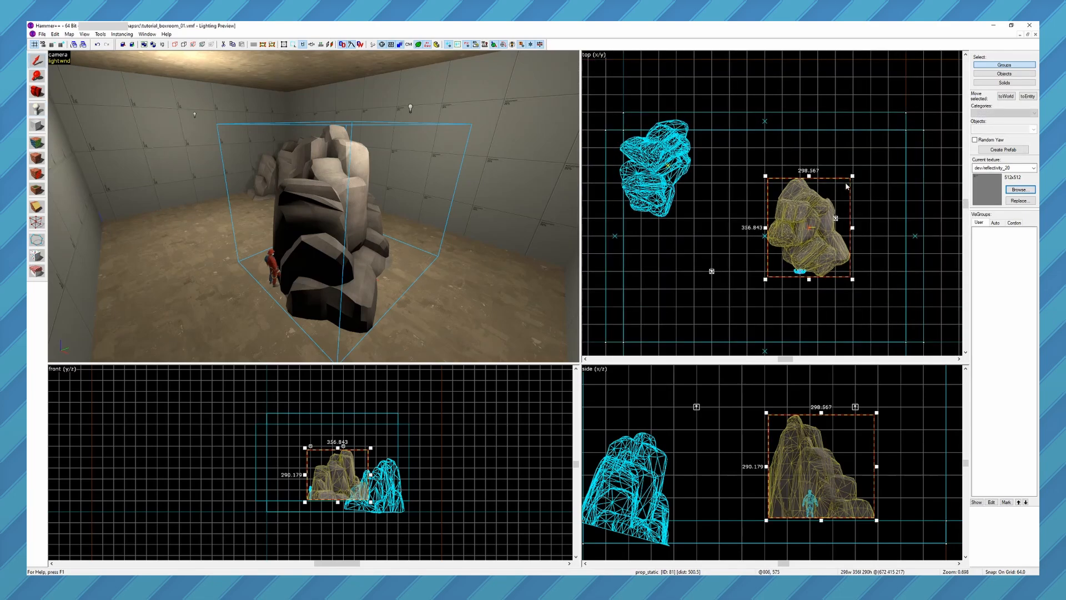
pyautogui.moveTo(853, 178); pyautogui.dragTo(899, 214)
pyautogui.press('z')
pyautogui.press('a')
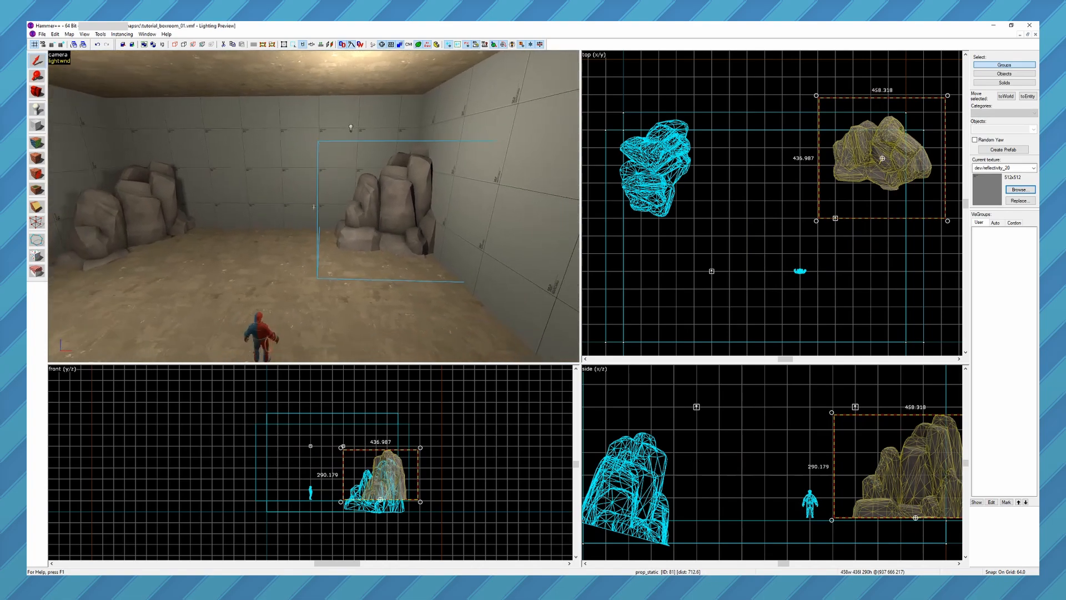
pyautogui.press('d')
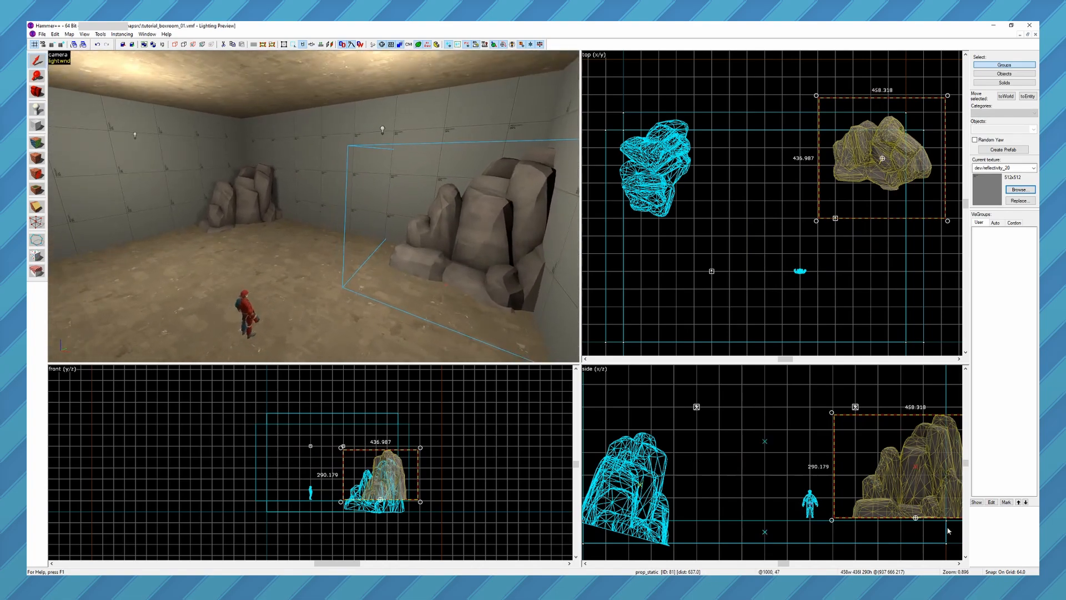
pyautogui.keyDown('alt'); pyautogui.moveTo(942, 504); pyautogui.dragTo(944, 519); pyautogui.keyUp('alt')
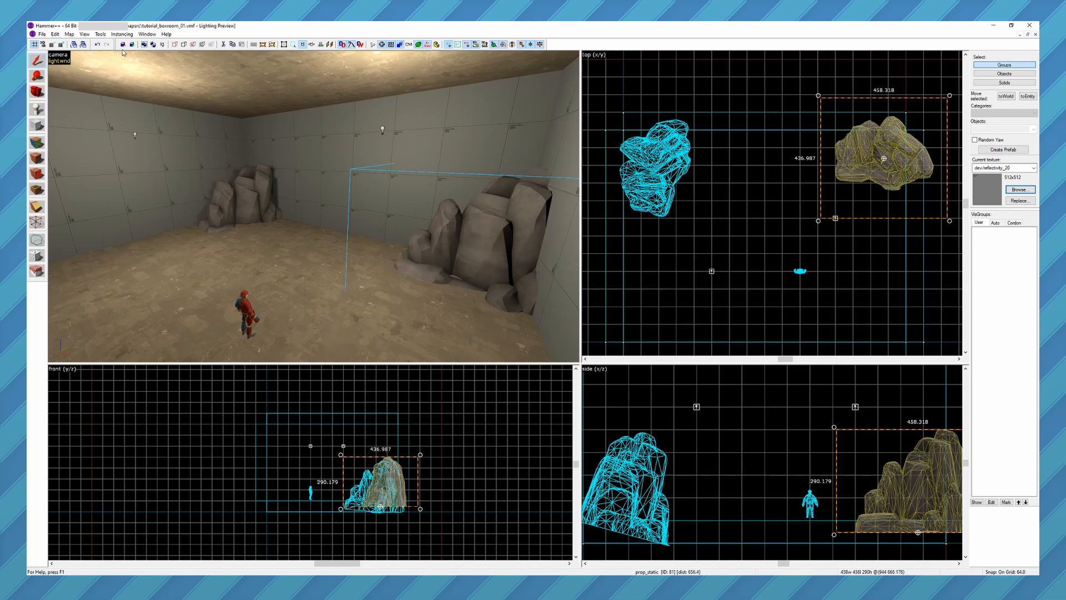
# Compile and run the map with BSP, VIS and RAD at Normal and the additional game parameter -hijack
pyautogui.press('F9')
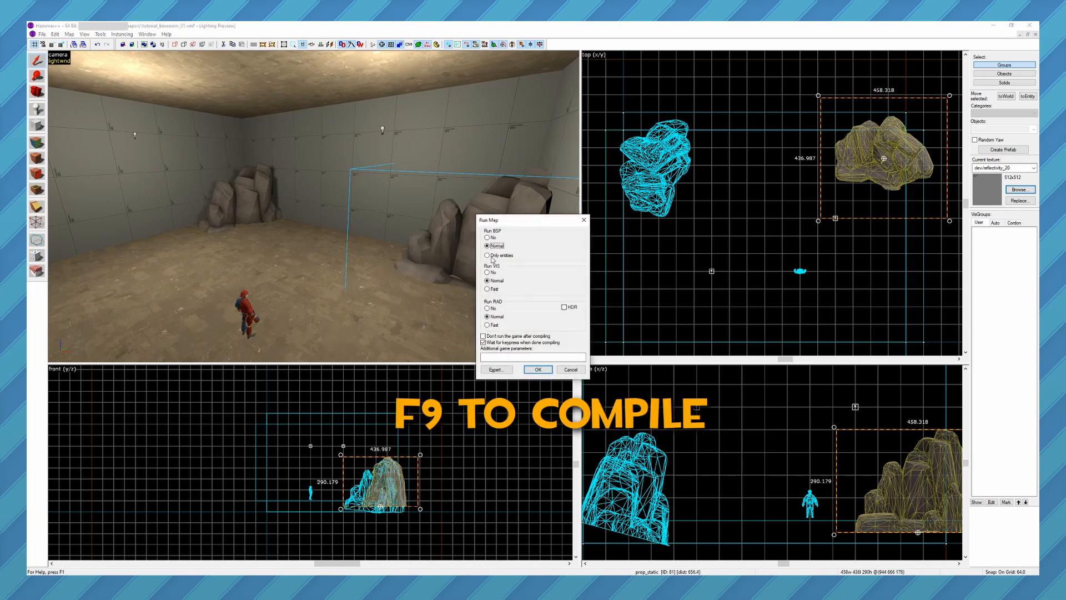
pyautogui.click(508, 360)
pyautogui.write('-hijack')
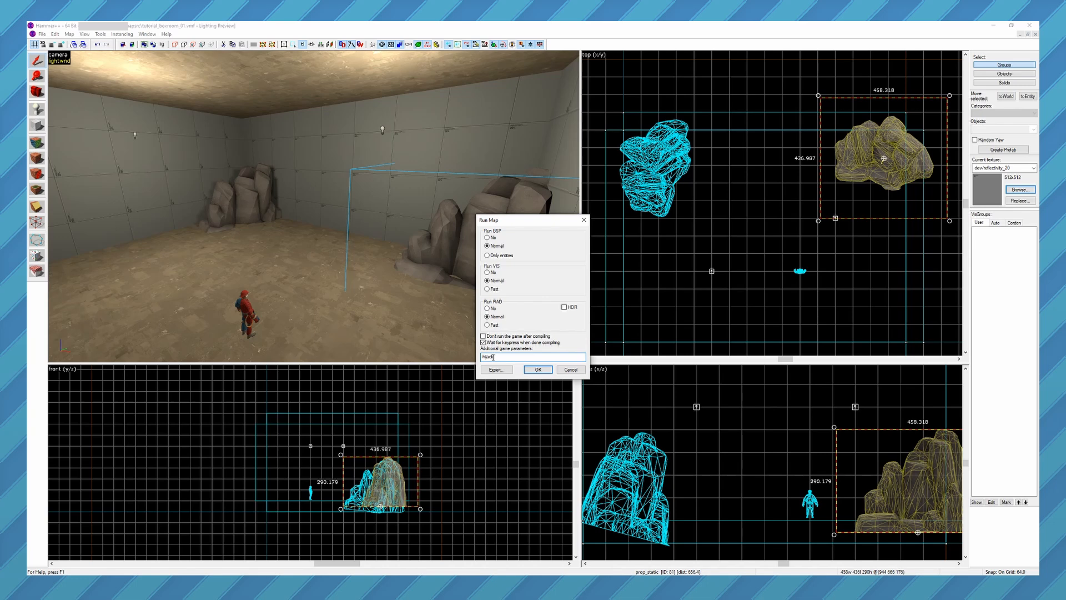
pyautogui.click(537, 370)
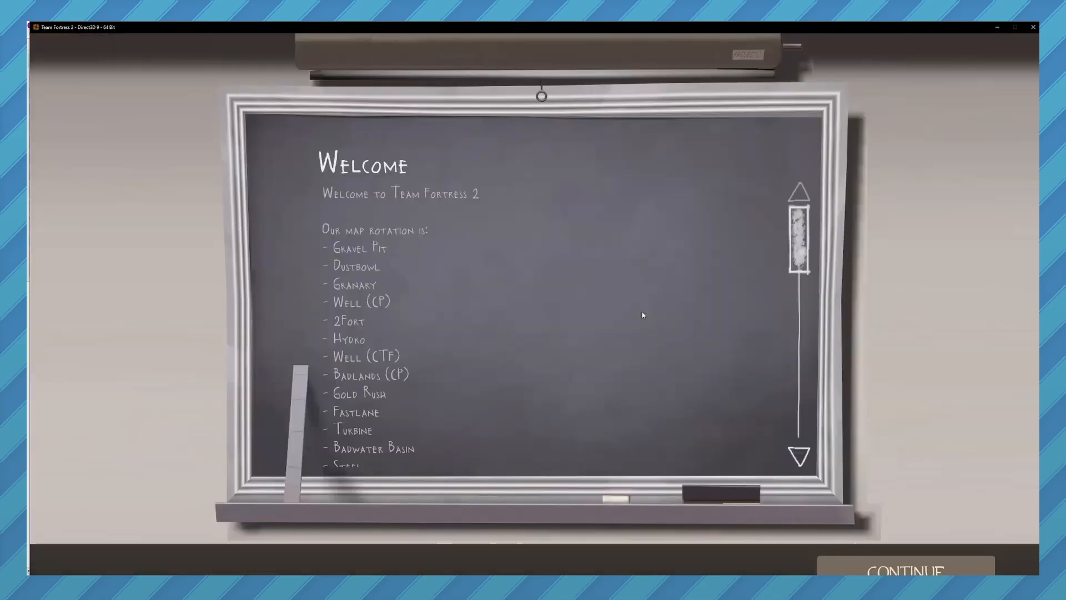
# Pass the welcome screens in the relaunched Team Fortress 2 map and join team BLU as Soldier
pyautogui.click(904, 567)
pyautogui.click(904, 567)
pyautogui.click(531, 279)
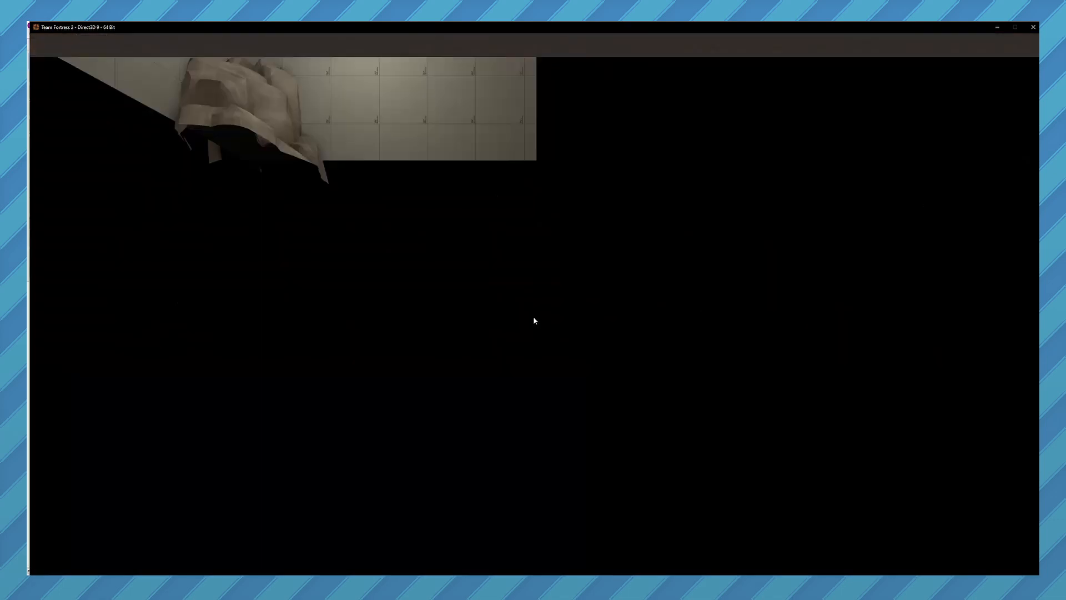
pyautogui.click(274, 103)
pyautogui.press('2')
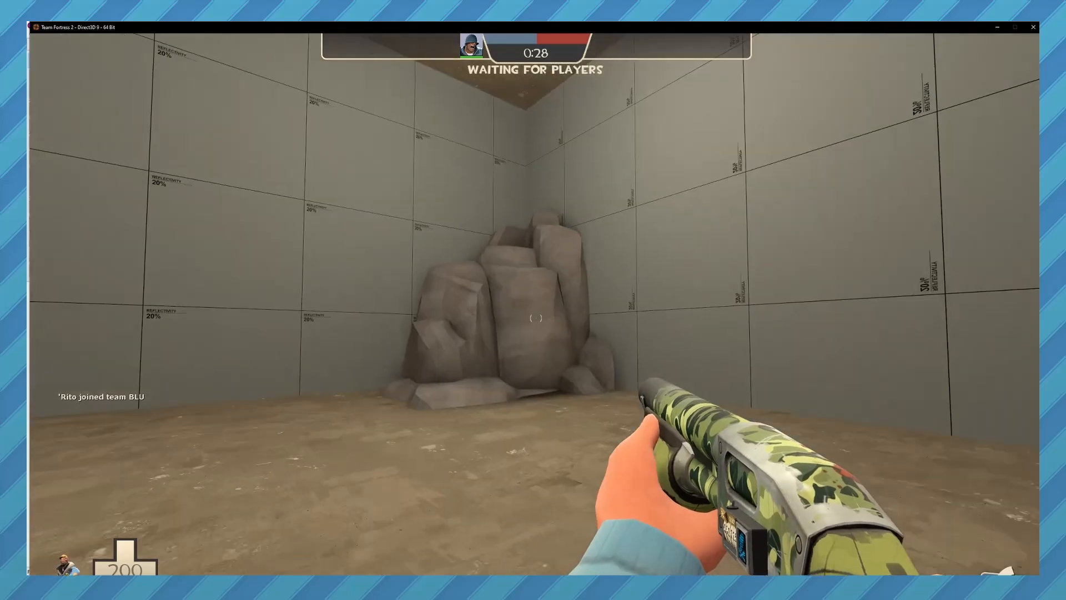
# Move around the recompiled room in the game to inspect the new corner rock alongside the existing one
pyautogui.press('s')
pyautogui.press('w')
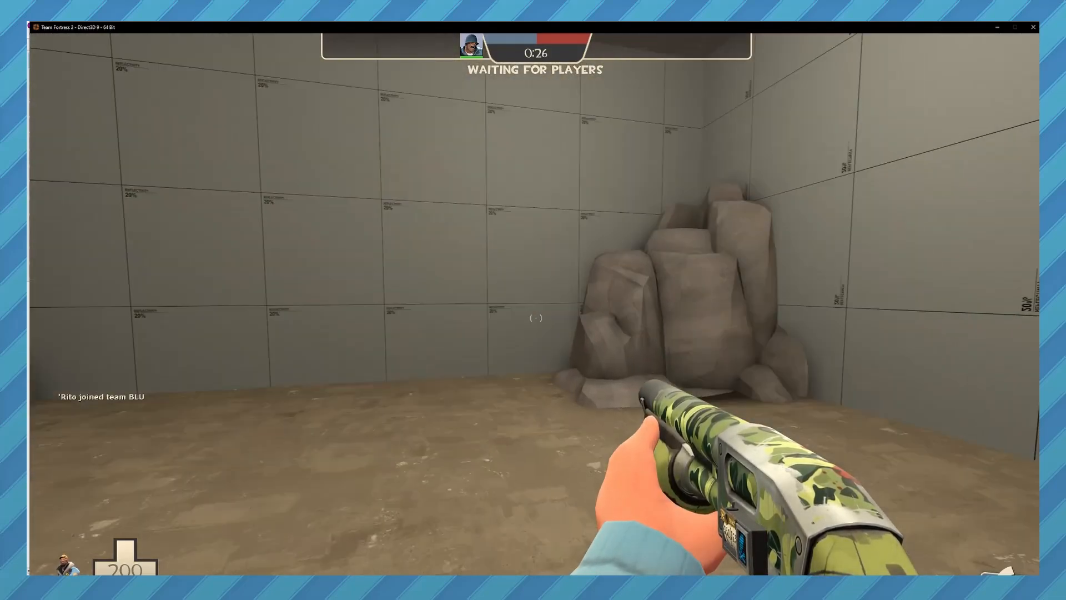
pyautogui.press('s')
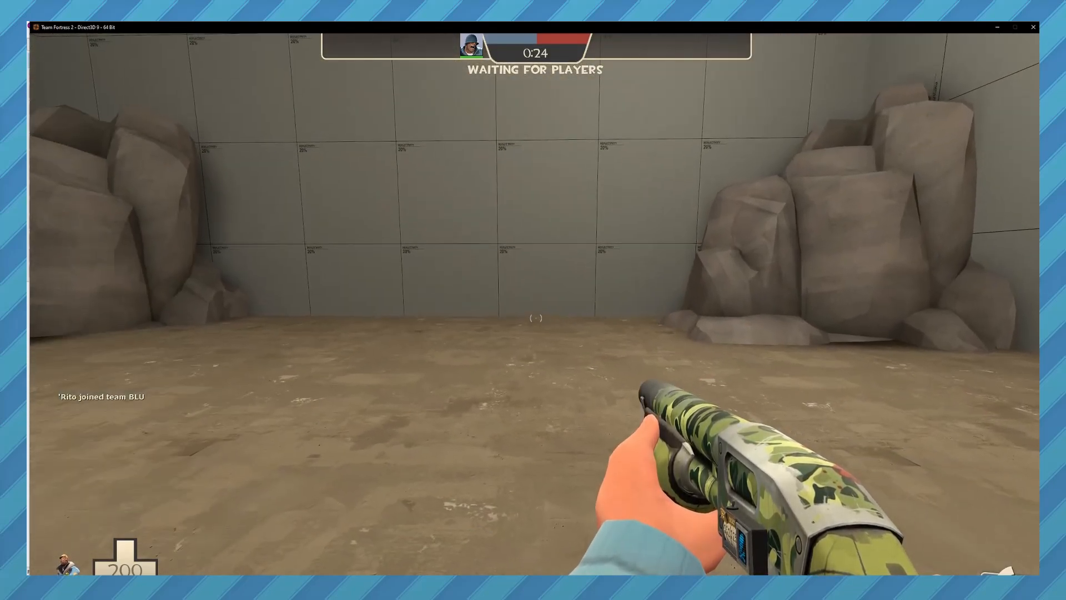